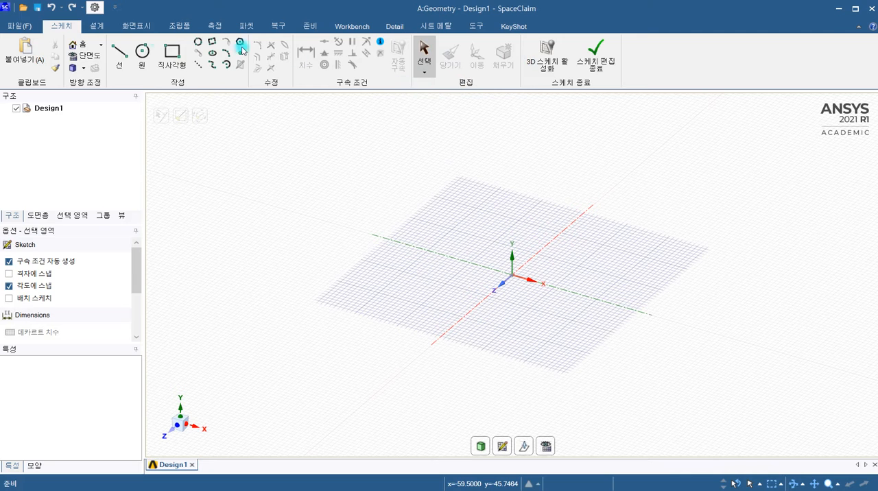
left_click(100, 26)
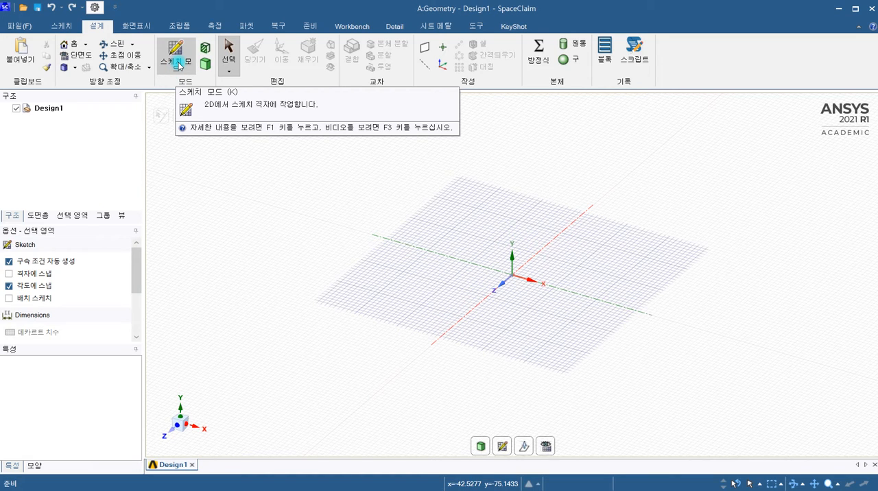
left_click(56, 29)
left_click(193, 144)
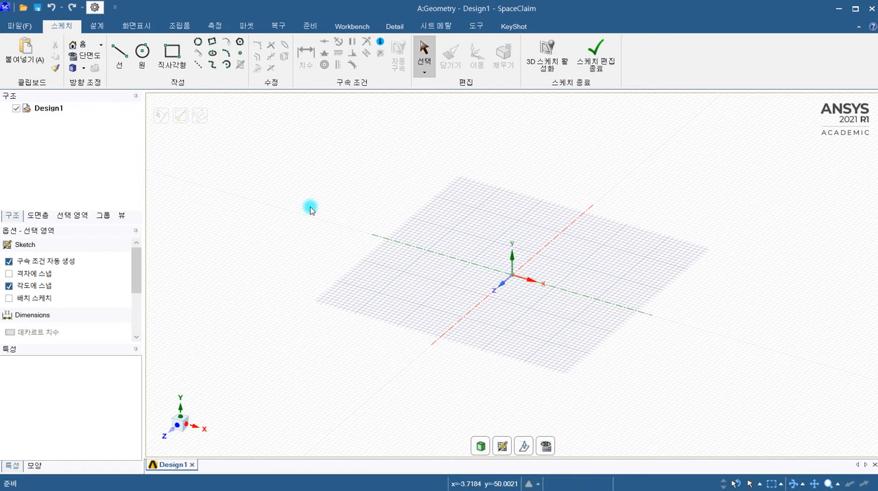
Place the sketch grid on the XY plane, normal to the Z axis, and view it straight on.
left_click(502, 447)
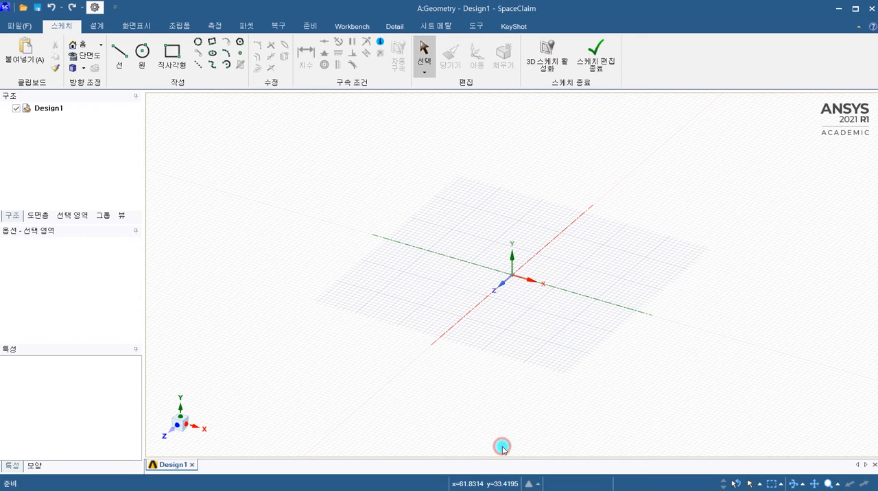
left_click(500, 290)
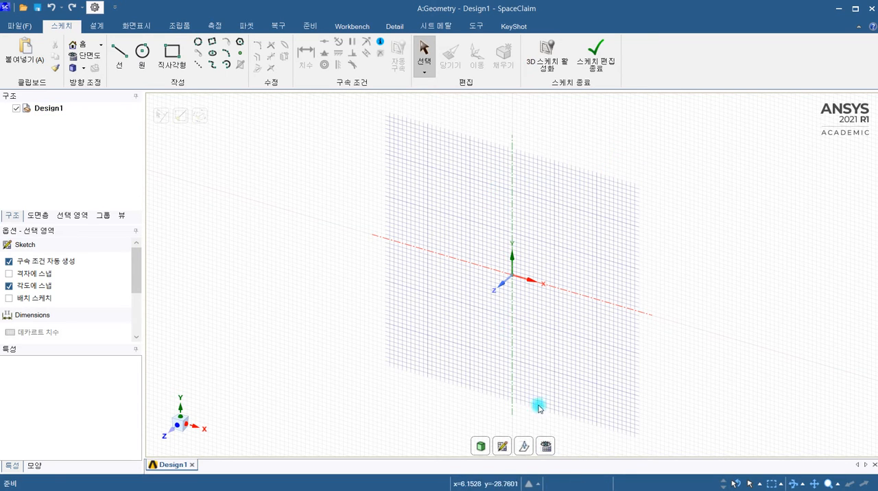
left_click(546, 447)
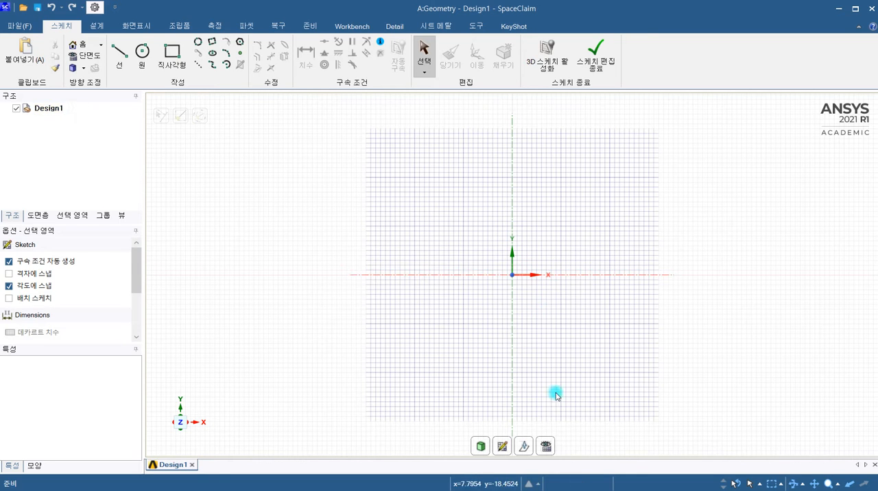
Move the sketch grid to the ZX plane, normal to the Y axis, and view it straight on.
left_click(524, 449)
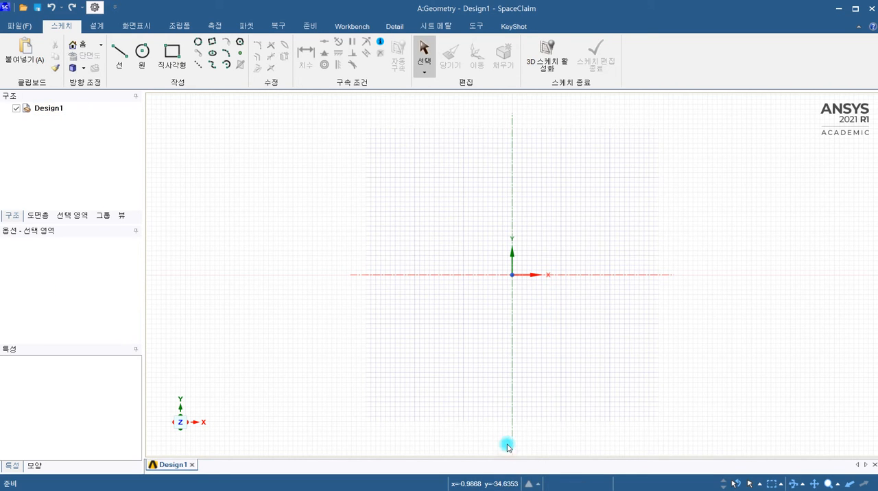
middle_click_drag(448, 273, 409, 297)
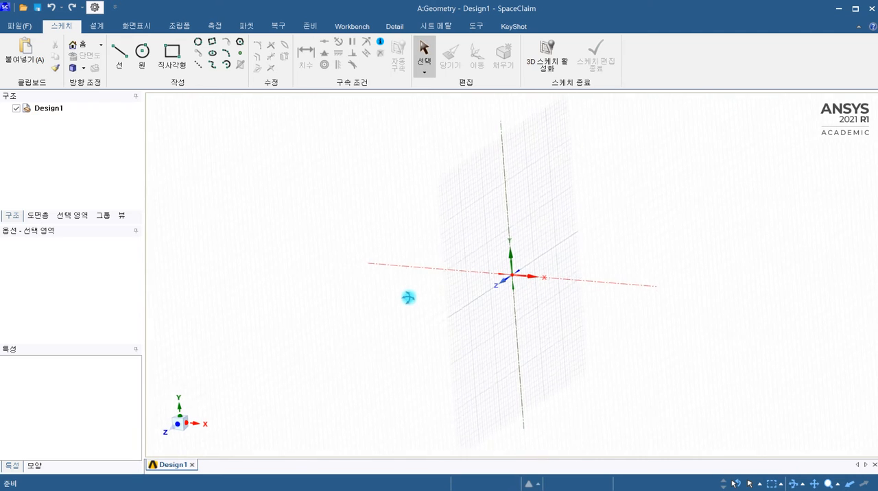
left_click(513, 261)
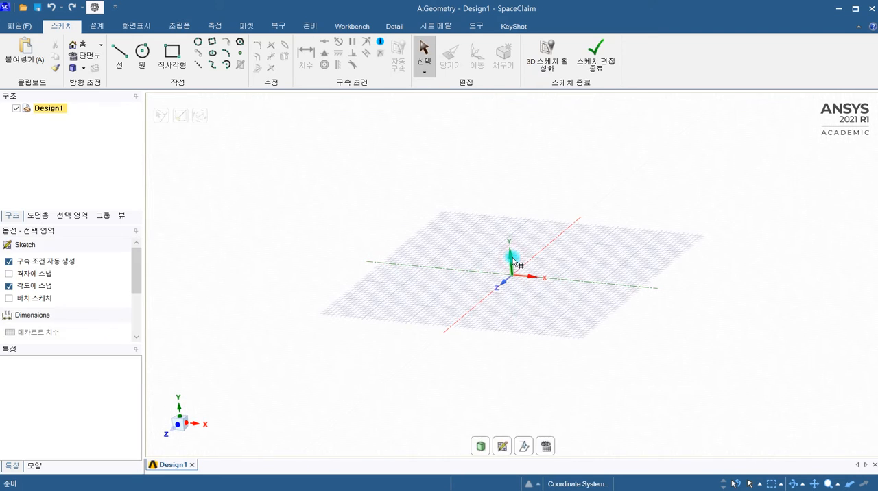
left_click(547, 446)
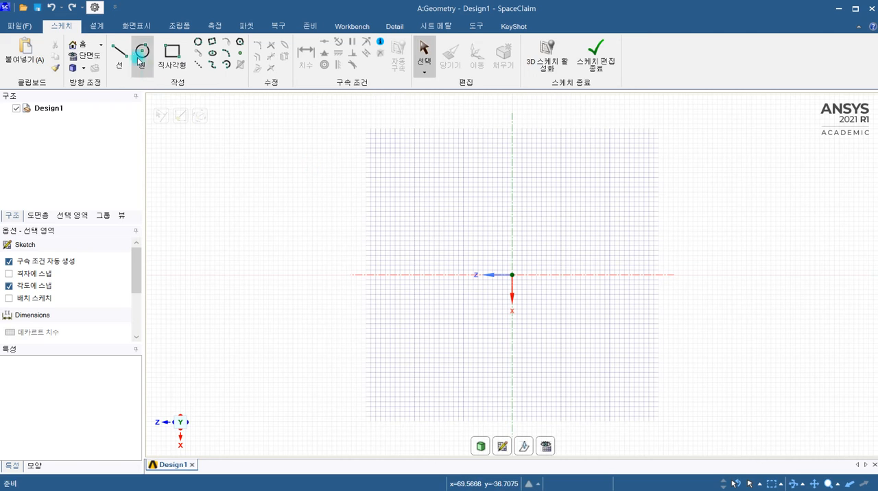
Rotate the plan view of the sketch grid clockwise by 90 degrees twice.
left_click(133, 27)
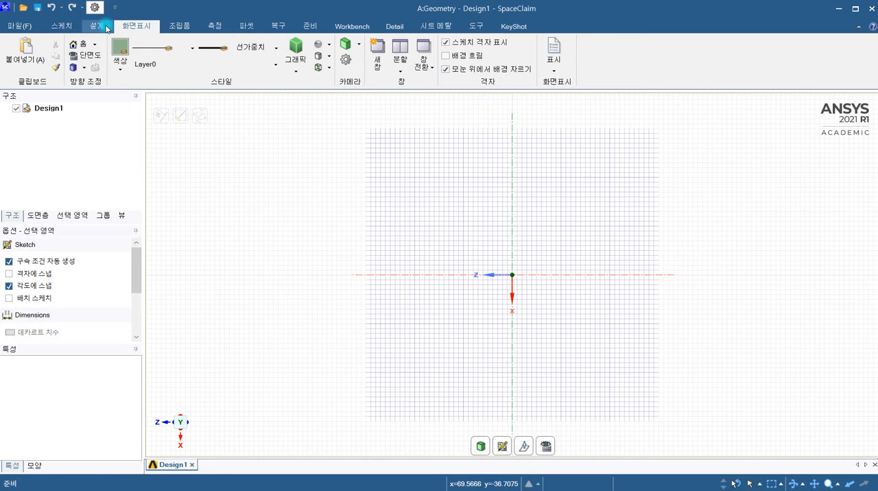
left_click(106, 29)
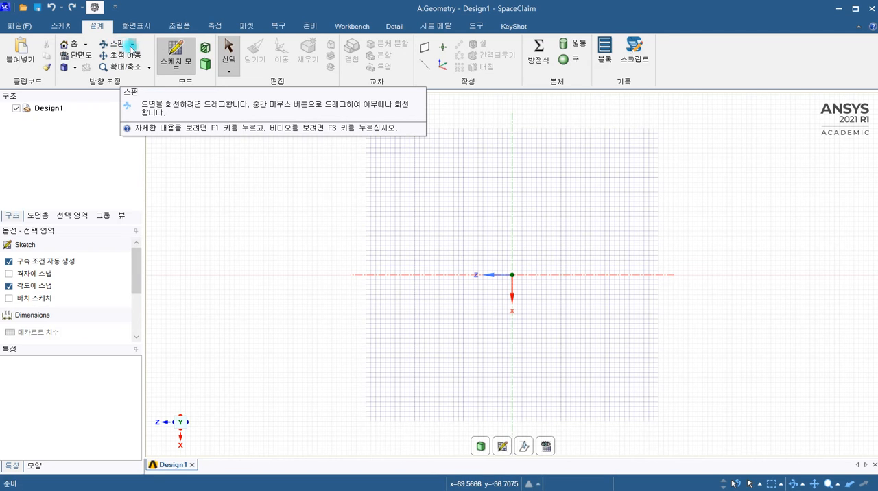
left_click(131, 46)
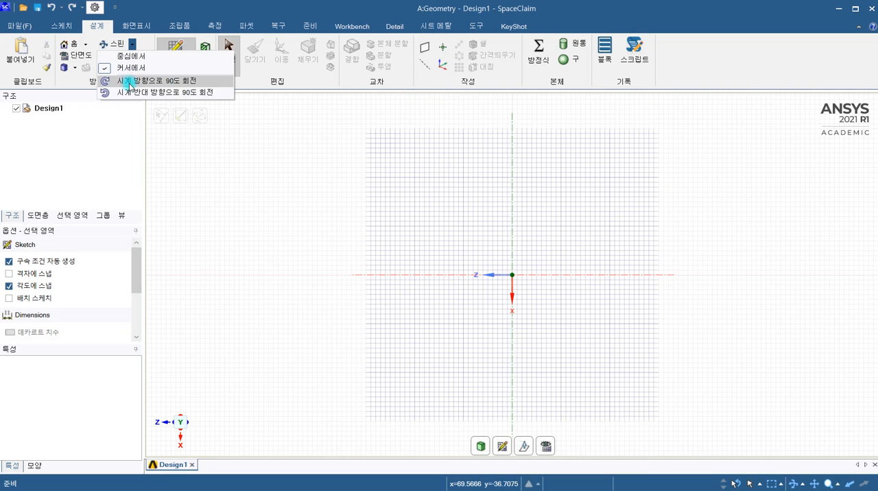
left_click(170, 81)
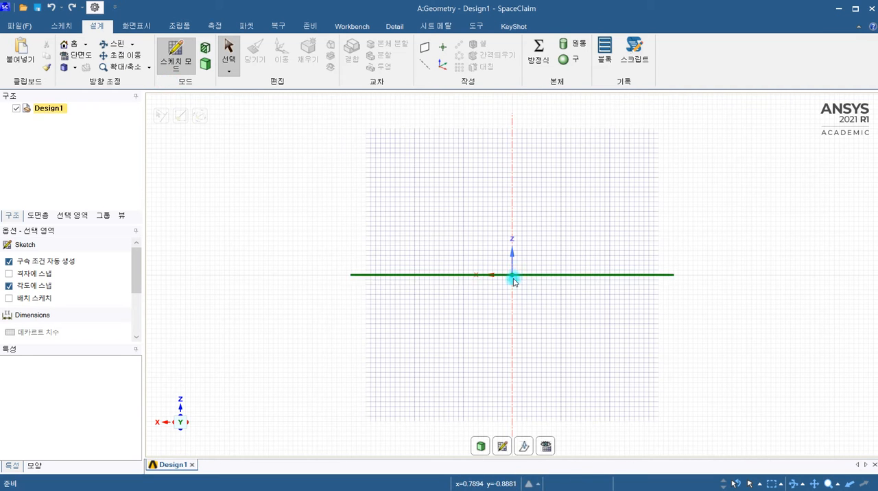
left_click(130, 45)
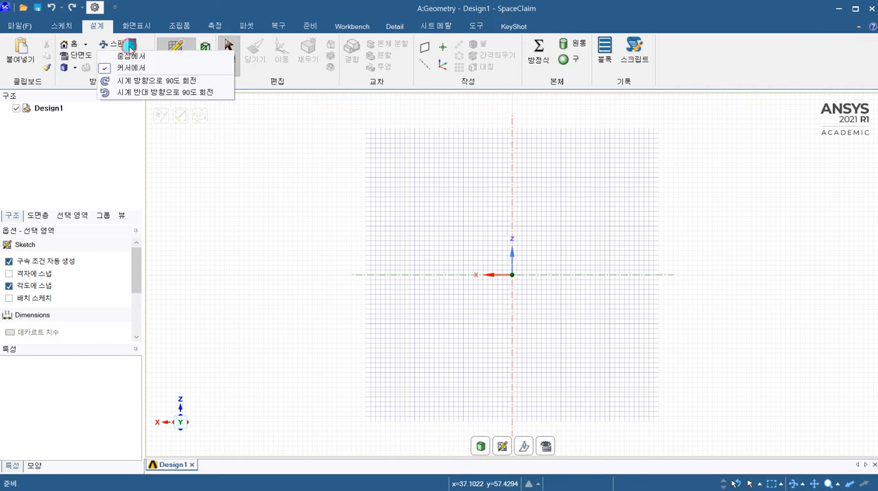
left_click(137, 81)
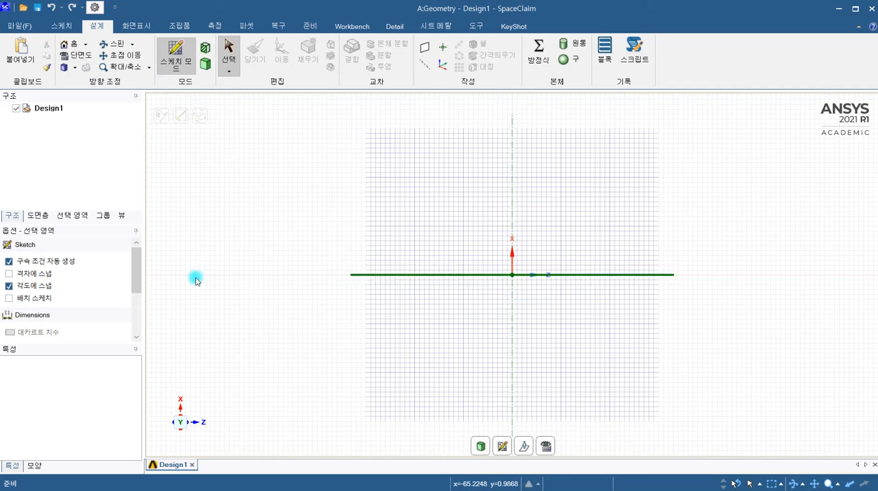
Spin and orbit the view of the sketch grid freely, restoring the straight-on plan view each time.
mouse_move(185, 412)
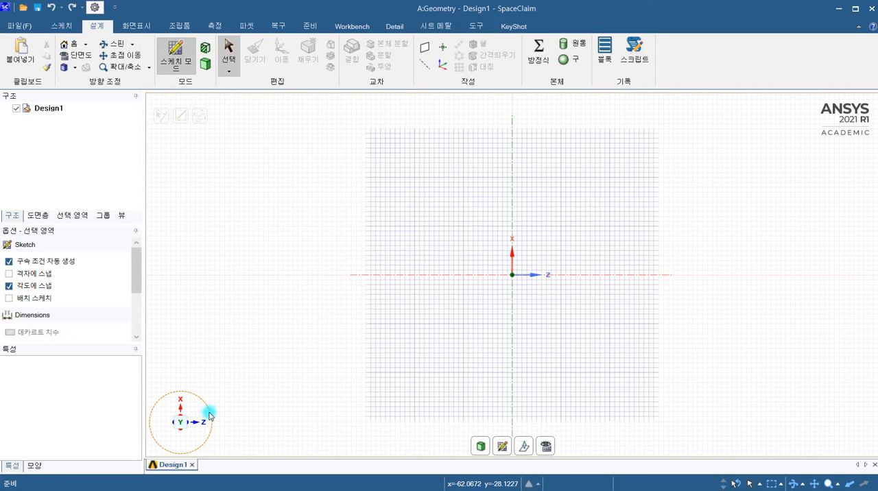
left_click_drag(205, 405, 162, 450)
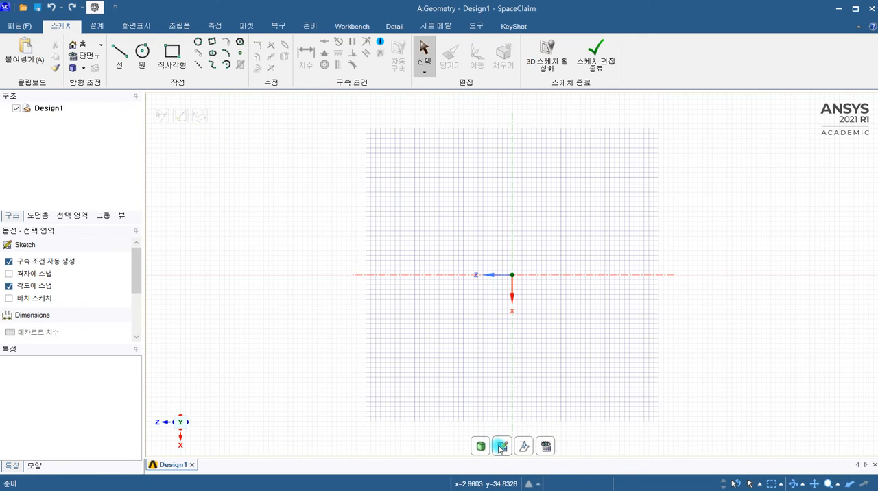
mouse_move(421, 300)
middle_mouse_down()
mouse_move(393, 283)
mouse_move(421, 219)
mouse_move(393, 272)
middle_mouse_up()
left_click(548, 451)
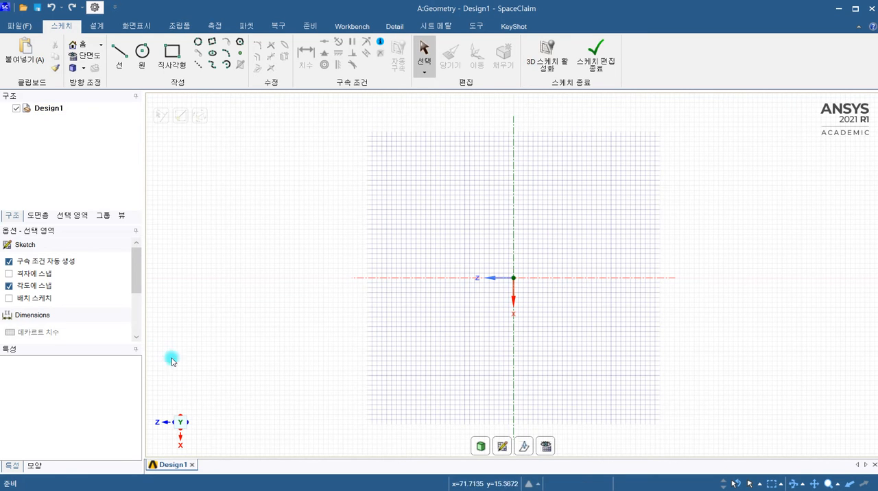
mouse_move(200, 413)
left_click_drag(204, 402, 183, 396)
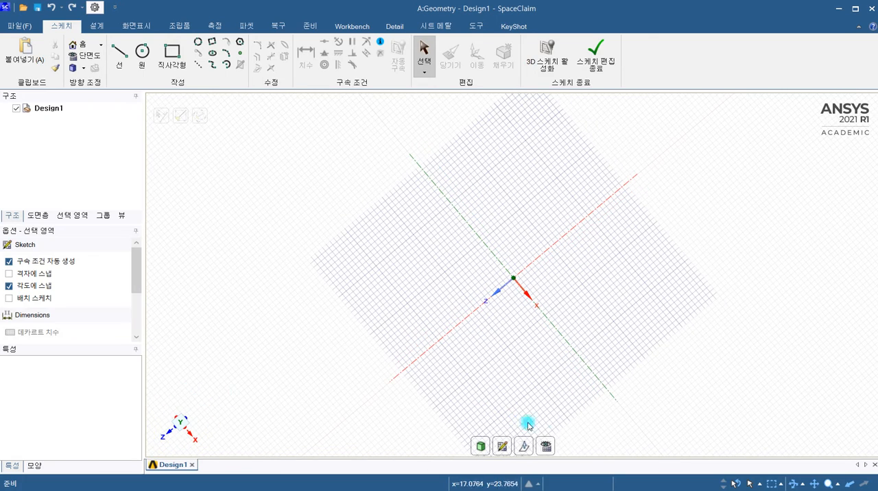
left_click(549, 448)
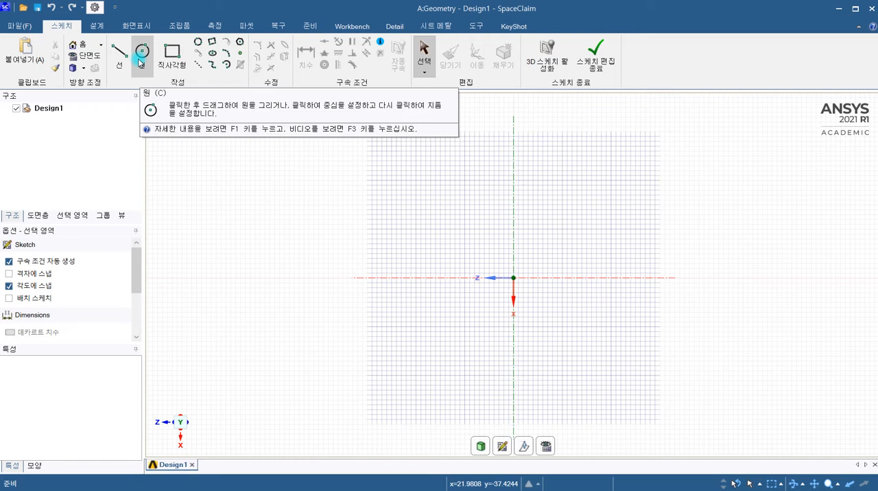
Watch the video help for the Circle tool and close it.
key("F3")
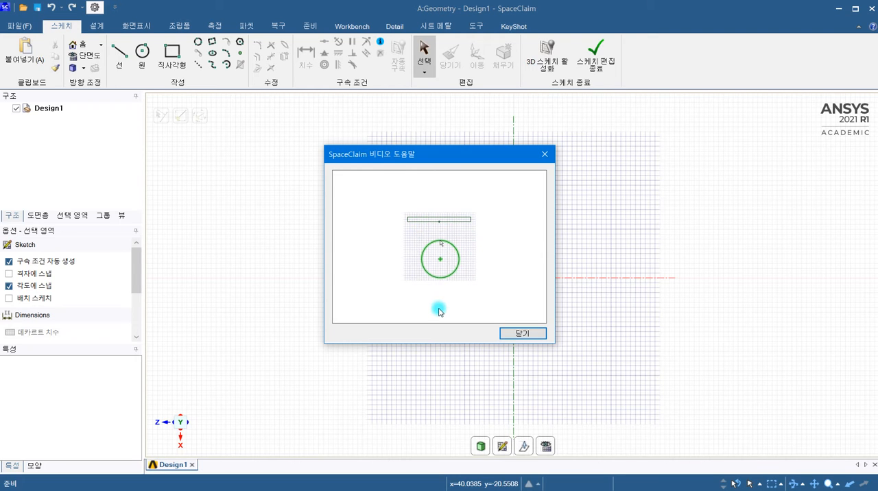
left_click(520, 335)
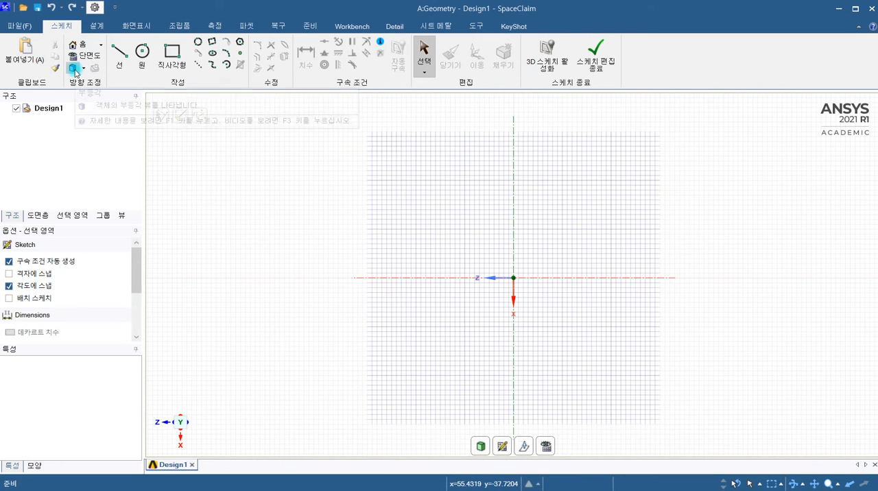
left_click(98, 26)
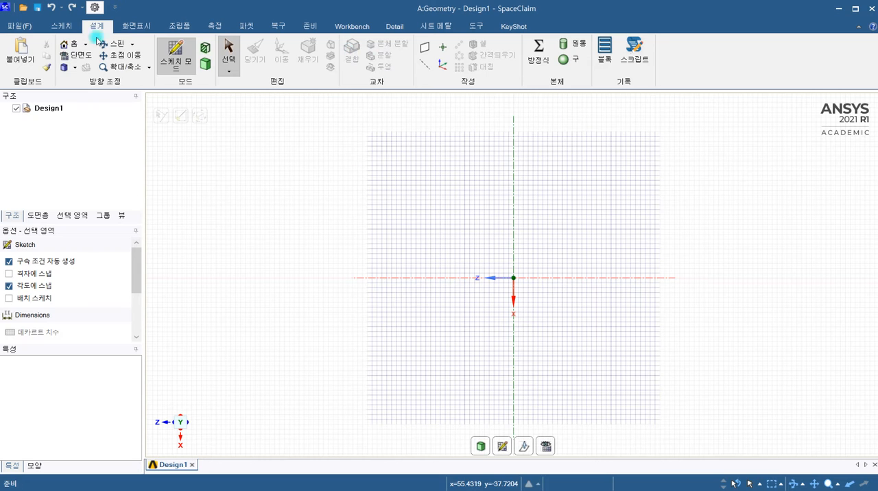
left_click(61, 27)
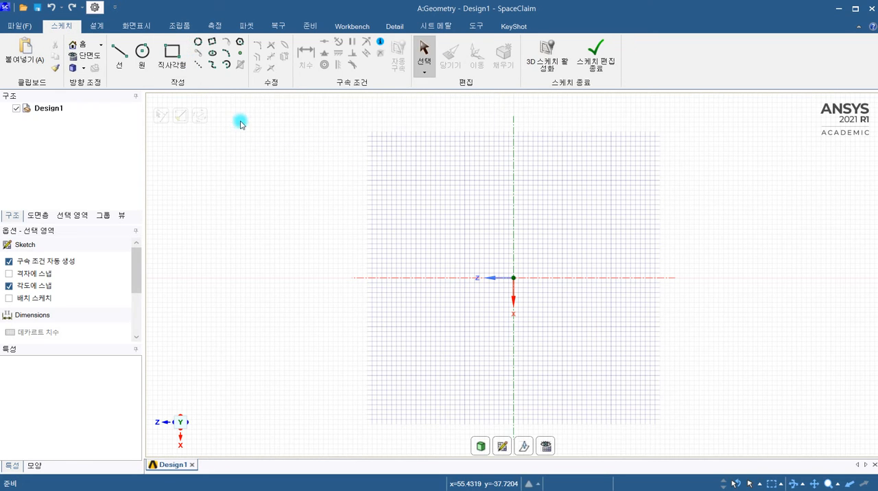
left_click(176, 74)
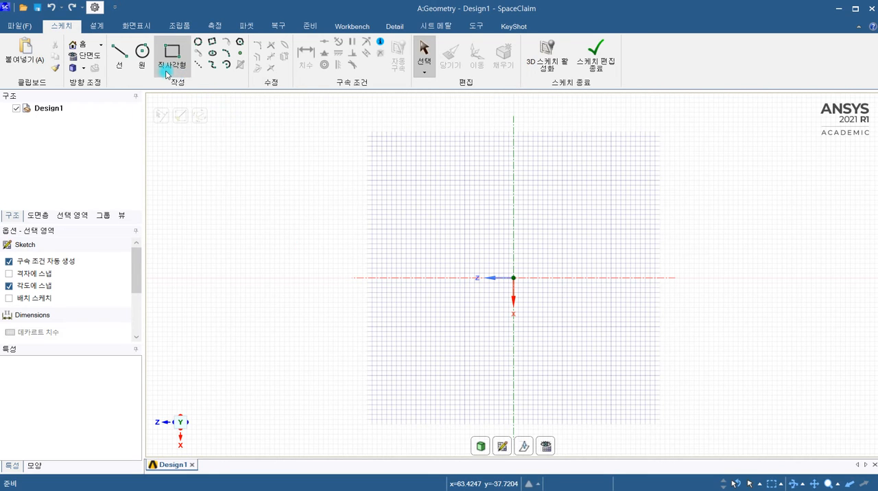
left_click(127, 52)
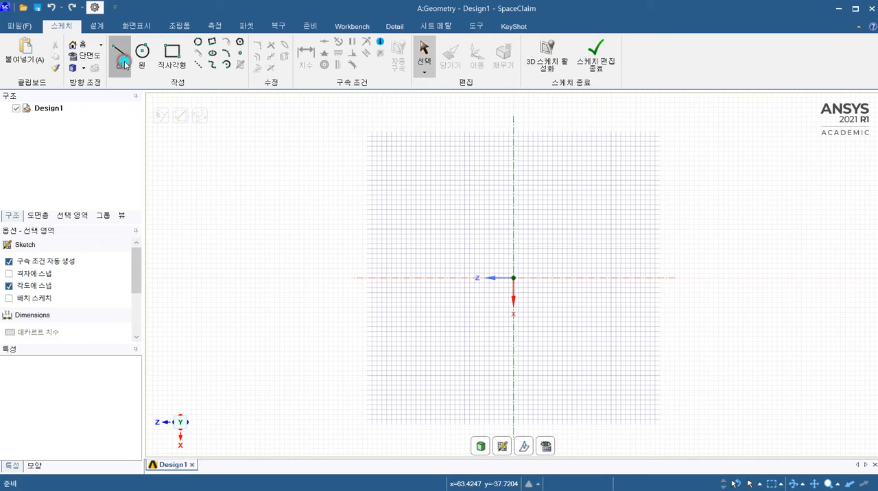
Sketch a slanted line about 13.2 mm long at about 122.5°, crossing the horizontal axis on the positive Z side of the origin.
left_click(126, 66)
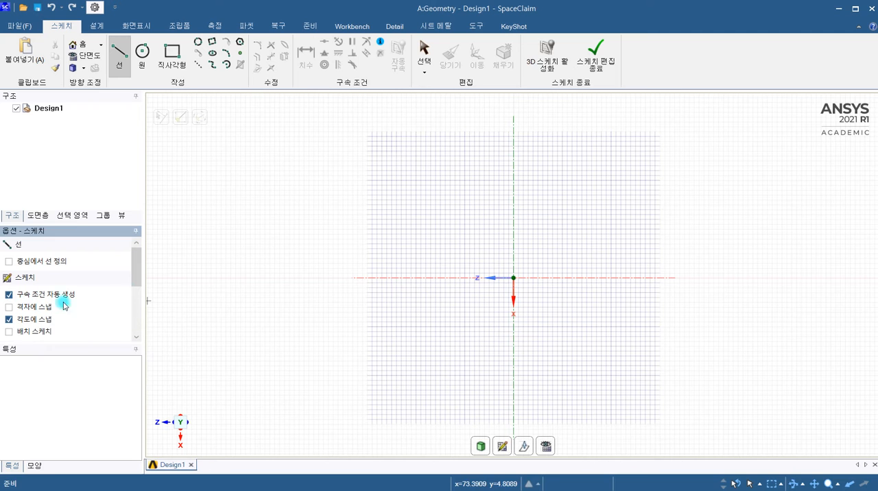
scroll(355, 293, "up", 5)
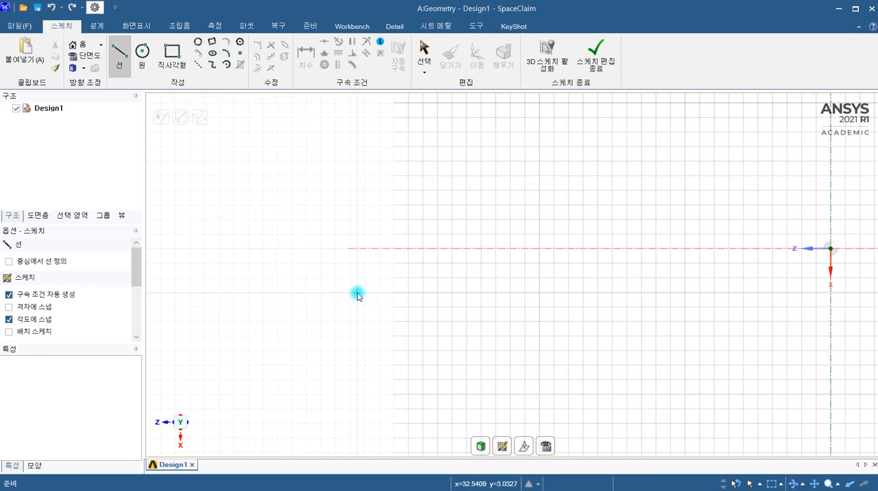
left_click(351, 250)
key("Escape")
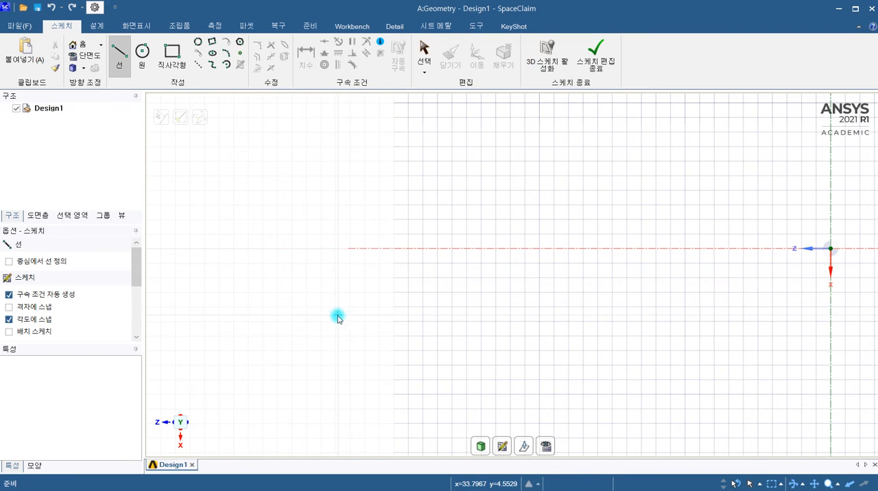
left_click(39, 308)
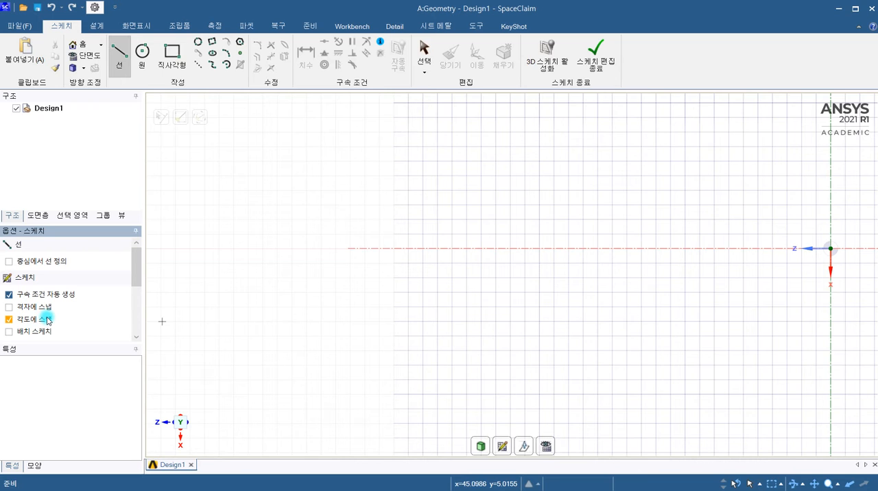
left_click(304, 347)
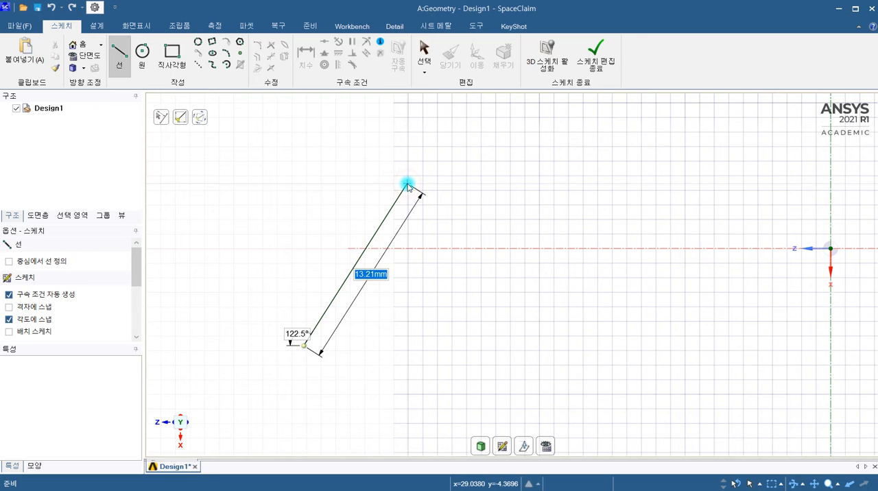
left_click(407, 185)
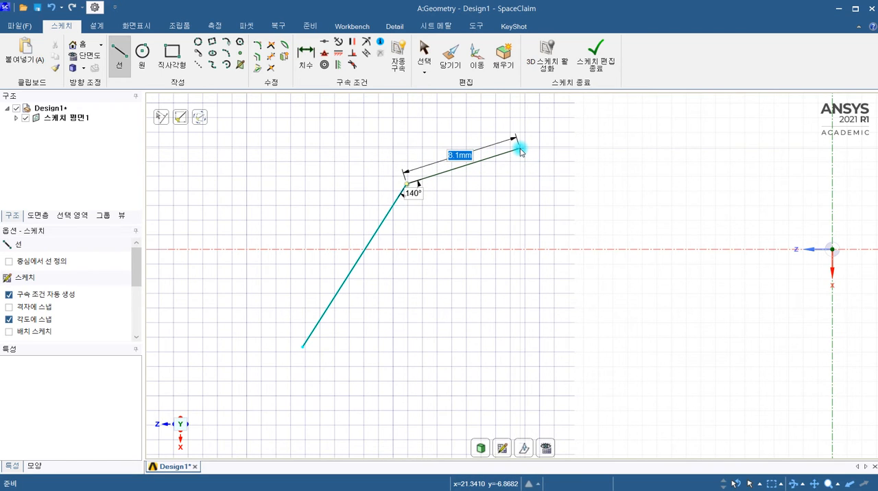
Complete the second line from the slanted line's upper end with length 8 mm and angle 120°, and end the line chain.
type("8")
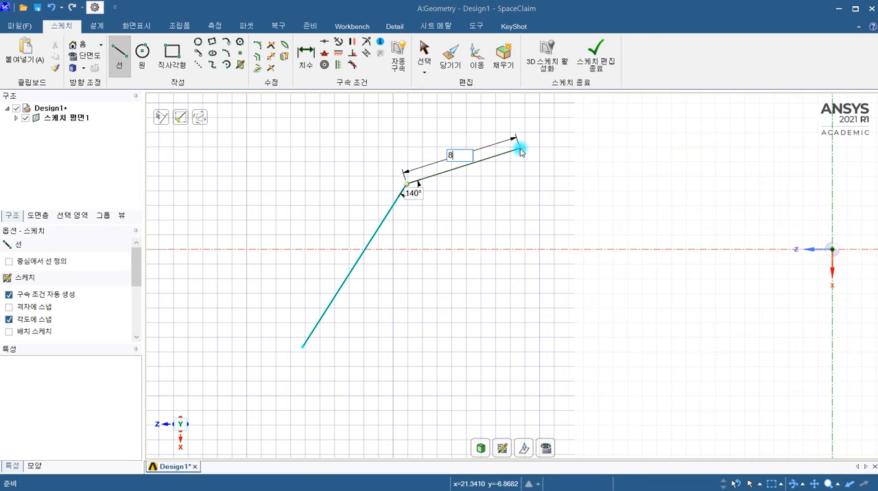
key("Tab")
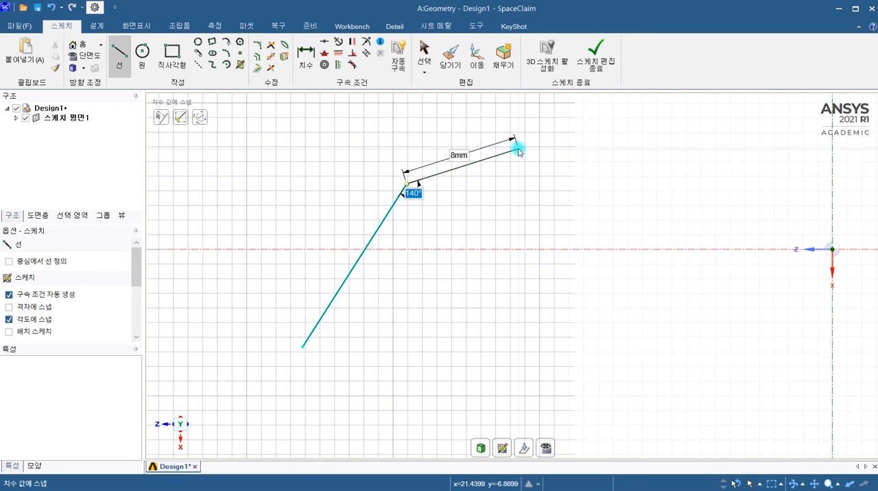
type("120")
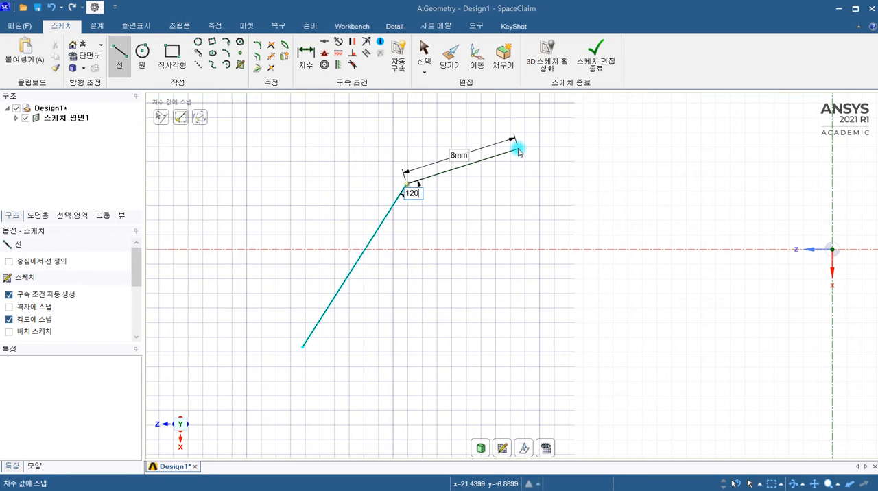
key("Return")
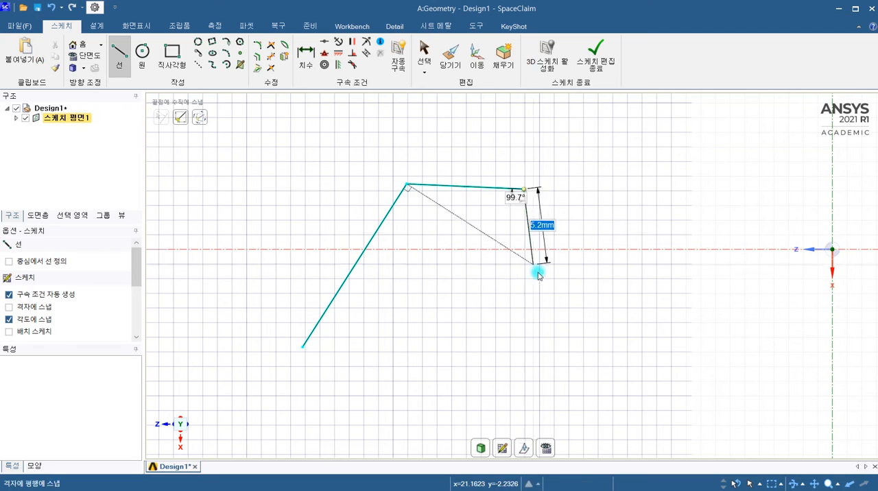
key("Escape")
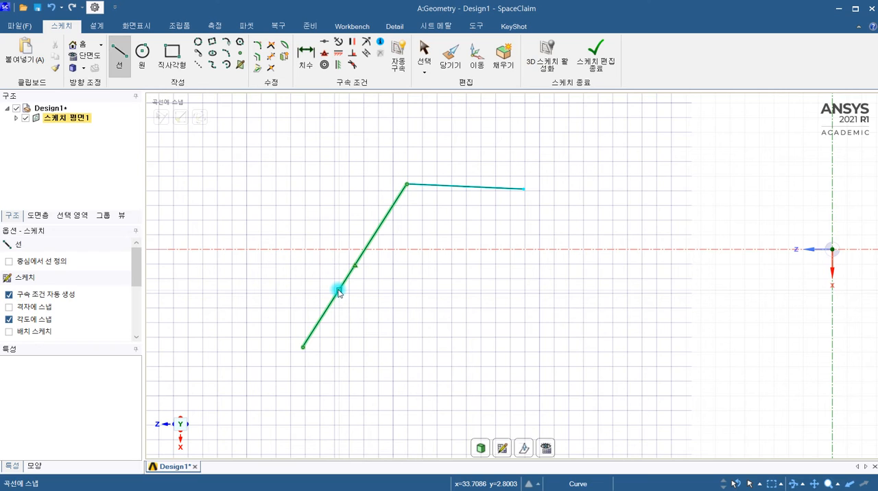
Dimension the angle between the X axis line and the slanted line, placing the label below the two lines.
left_click(306, 54)
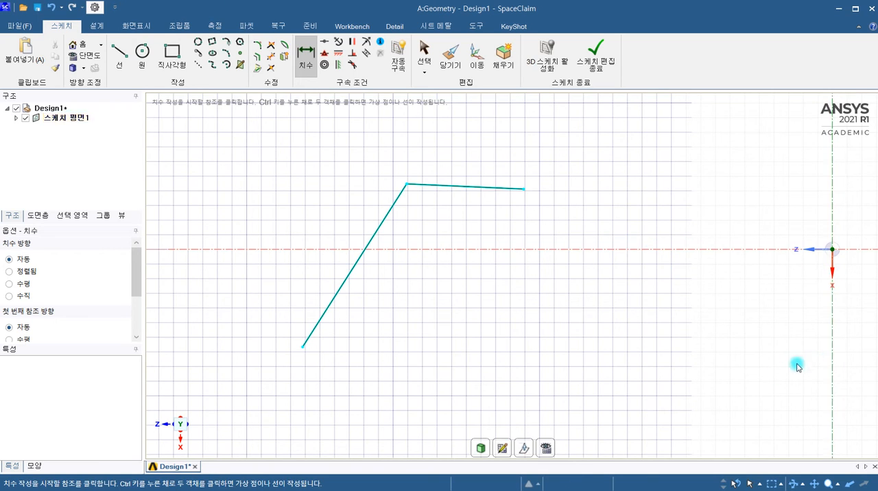
left_click(831, 347)
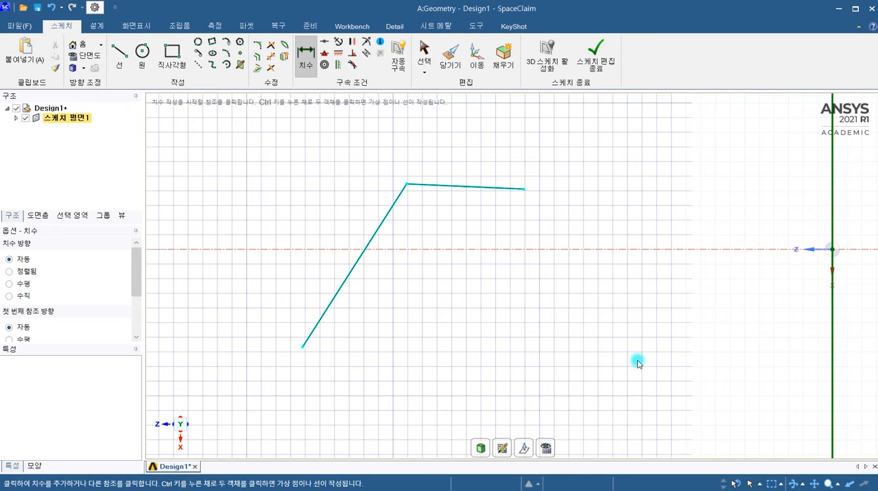
left_click(342, 291)
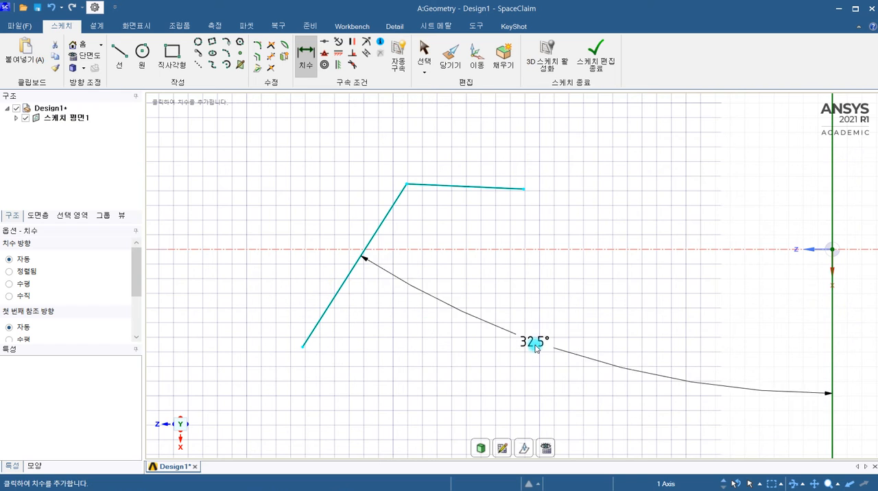
left_click(534, 346)
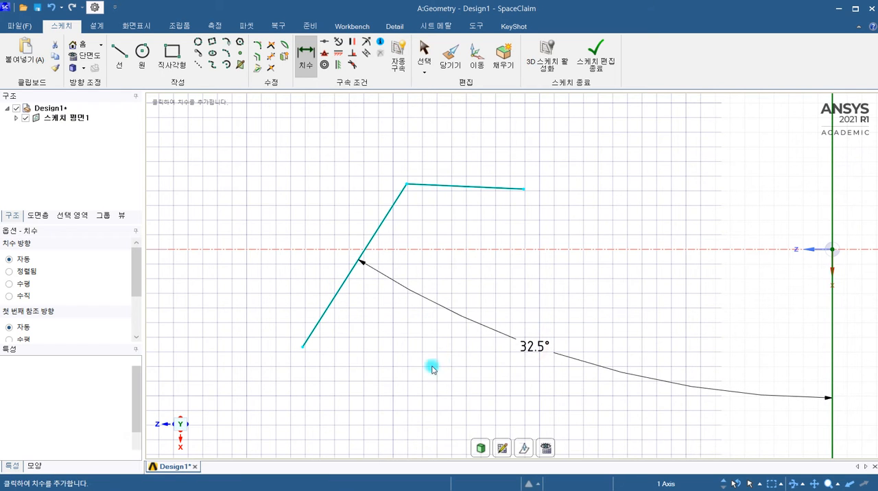
left_click(329, 304)
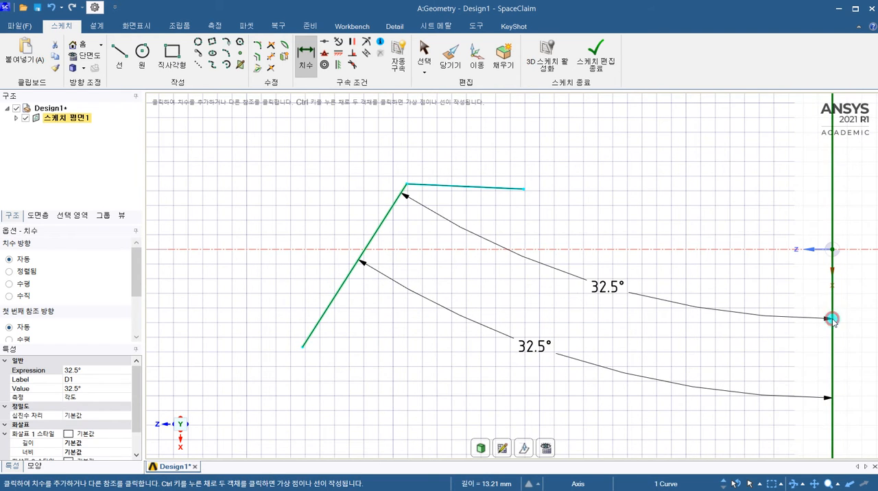
left_click(831, 318)
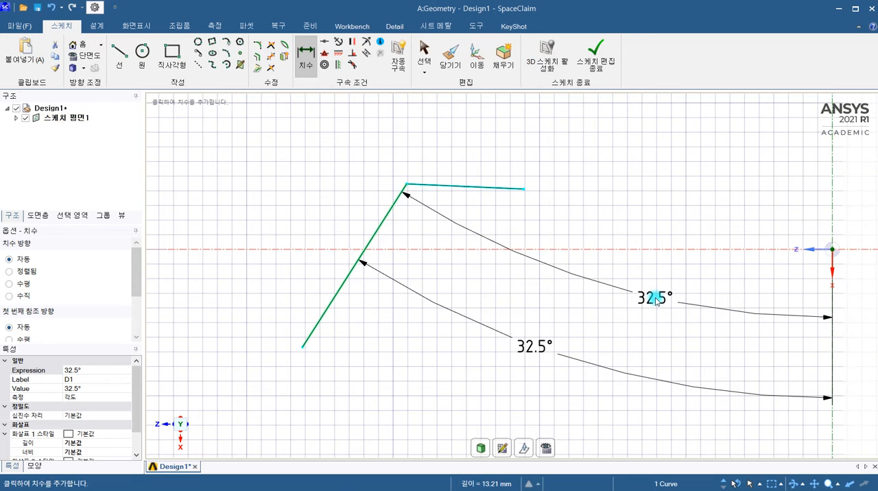
right_click(613, 315)
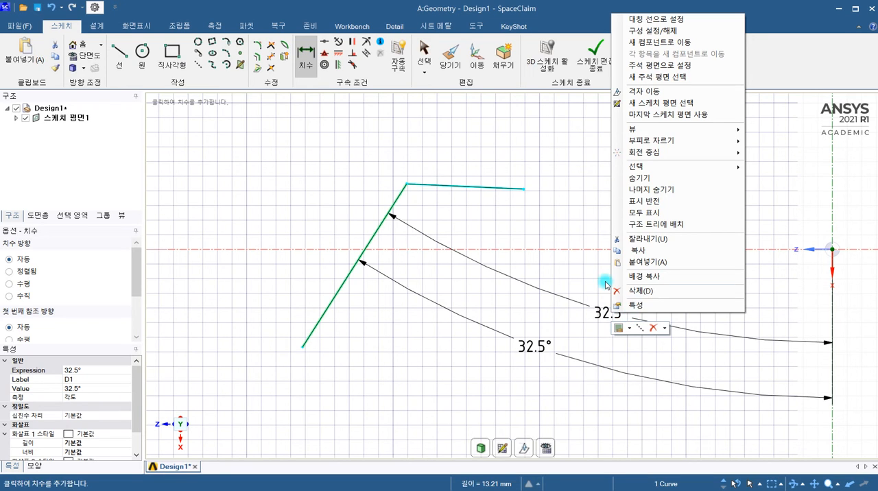
left_click(606, 285)
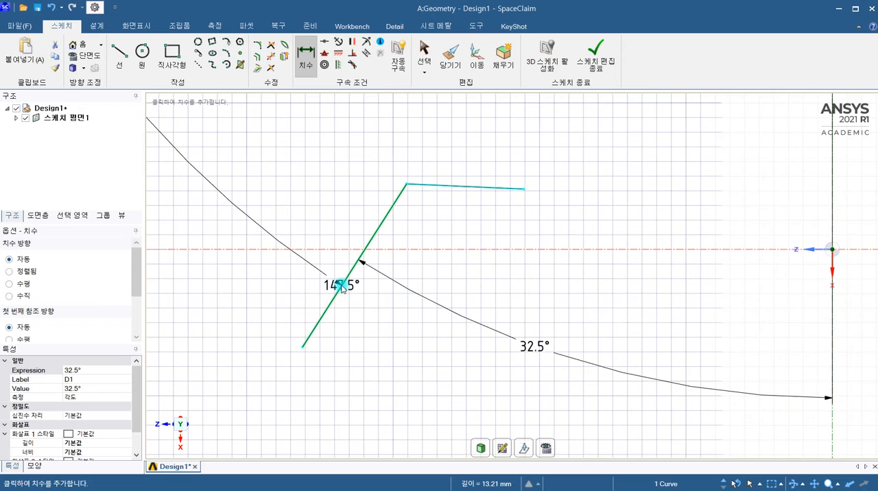
left_click(304, 349)
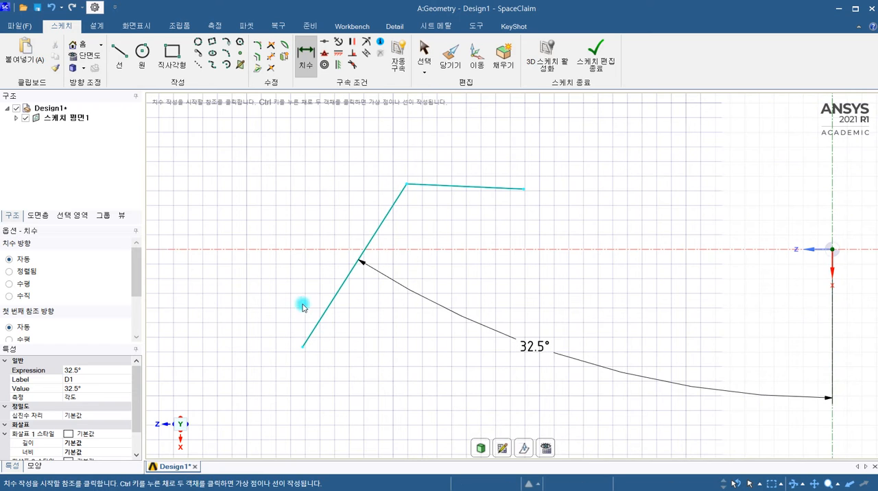
Dimension the horizontal distance from the slanted line's lower endpoint to the X axis line, placing it beneath the angle dimension.
left_click(303, 349)
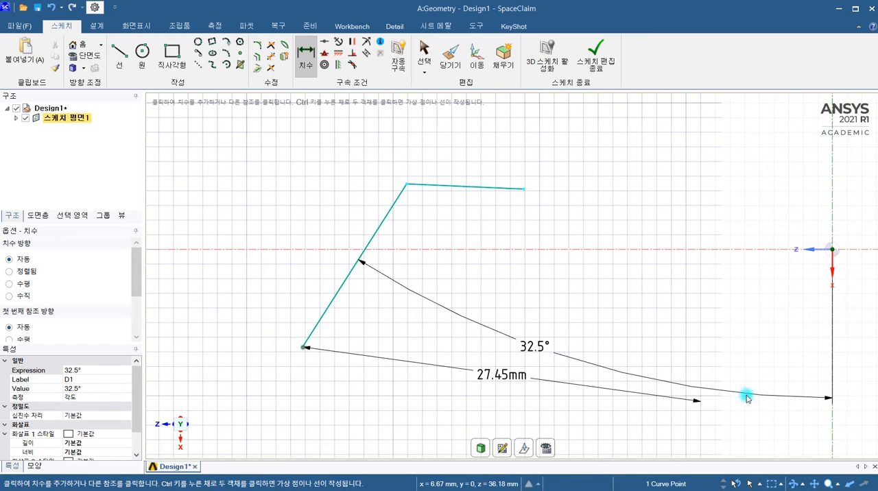
left_click(831, 336)
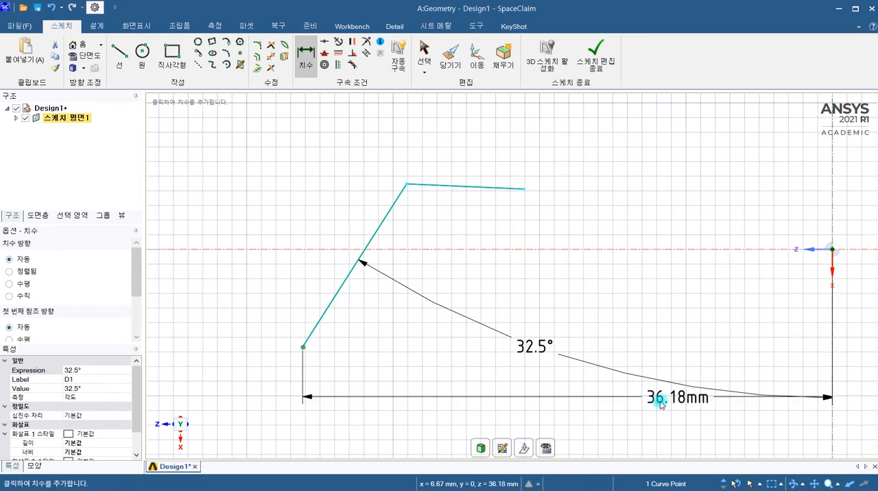
left_click(623, 404)
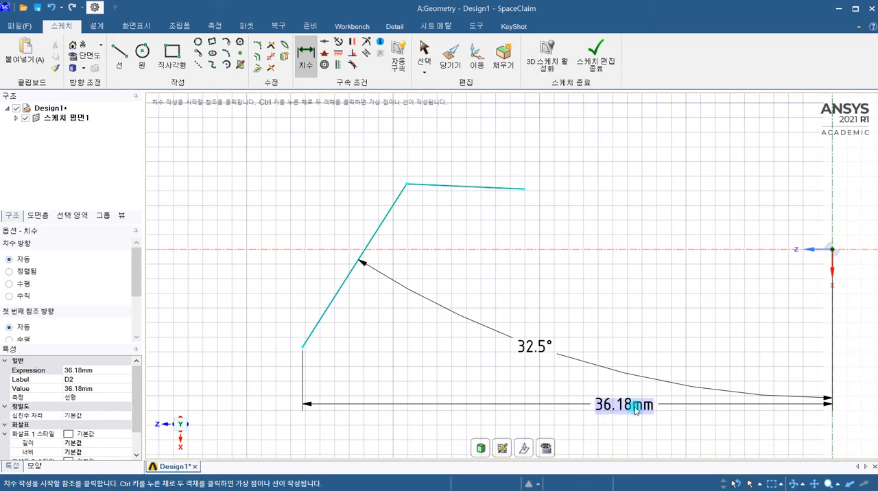
Add a new sketch to 스케치 평면1 and expand the plane in the structure tree to list its sketches.
scroll(561, 364, "down", 2)
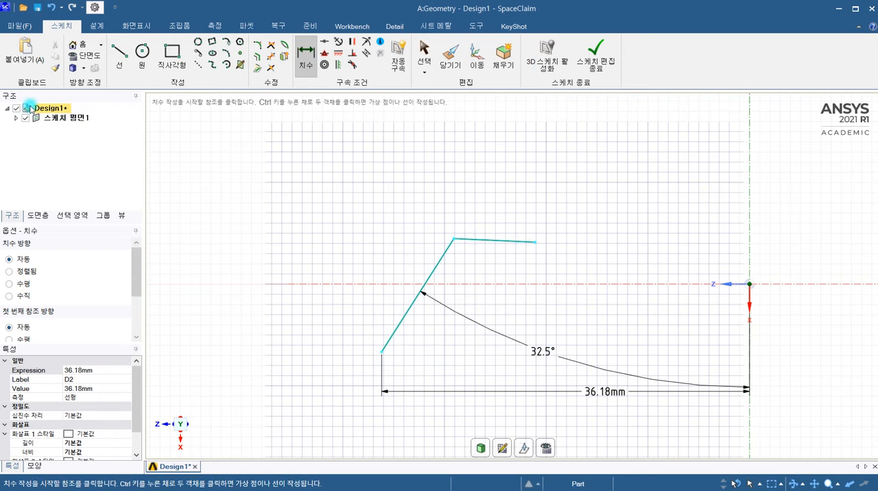
left_click(65, 119)
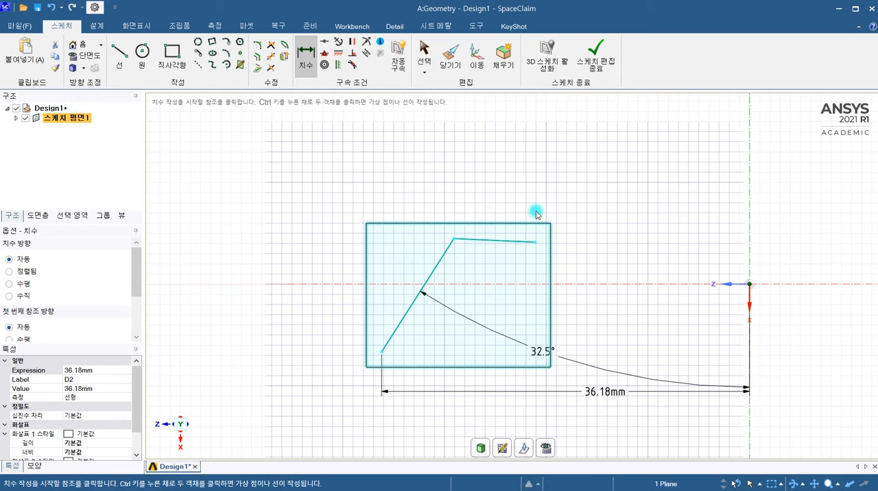
right_click(75, 122)
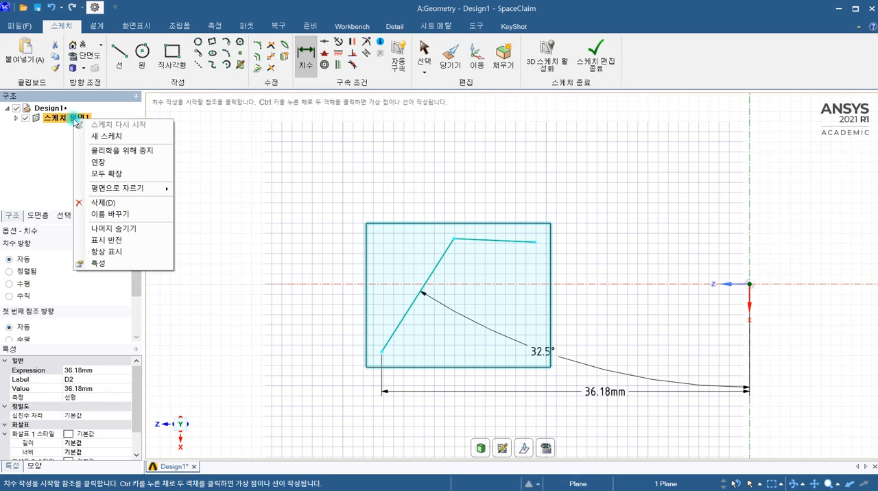
left_click(98, 137)
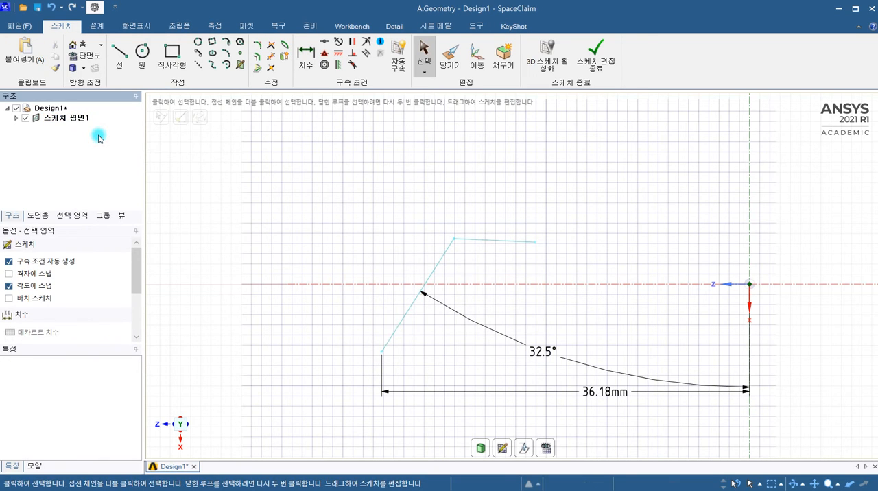
left_click(16, 119)
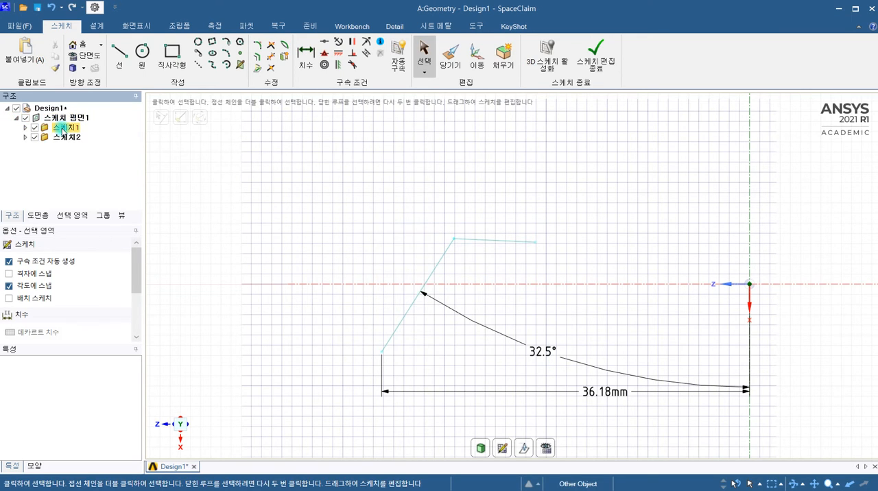
Try to select the existing slanted line while the new sketch is active.
scroll(529, 276, "down", 4)
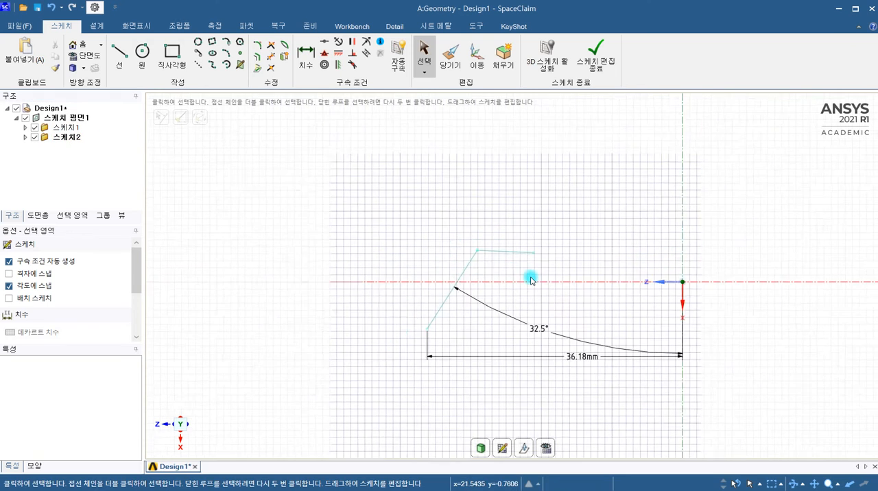
left_click(487, 260)
left_click(439, 305)
scroll(502, 301, "up", 3)
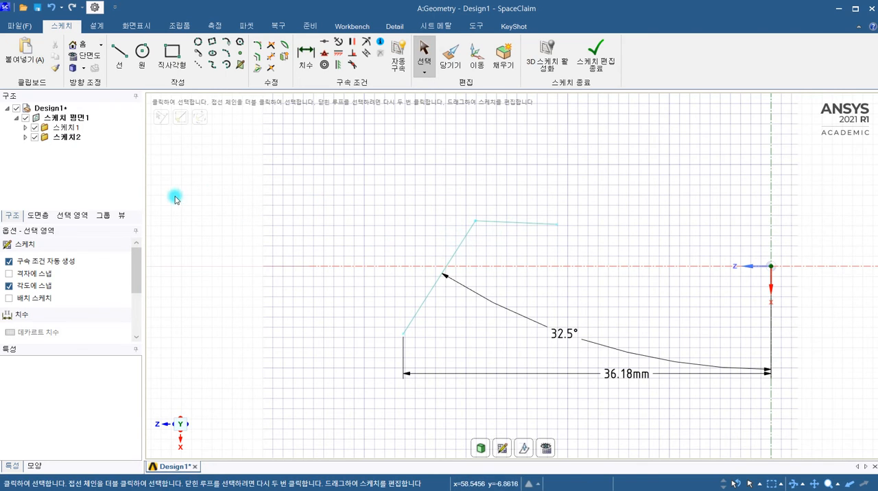
Activate 스케치1 as the current sketch and check whether its lines can be selected.
left_click(71, 128)
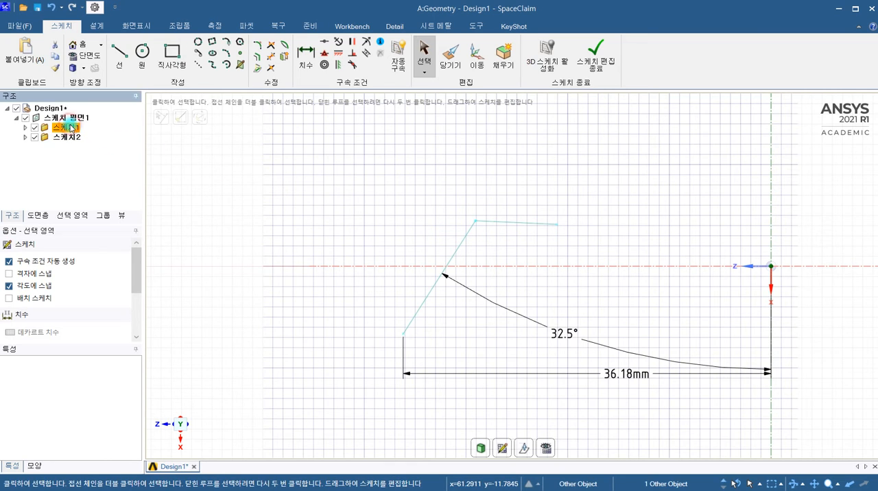
right_click(71, 128)
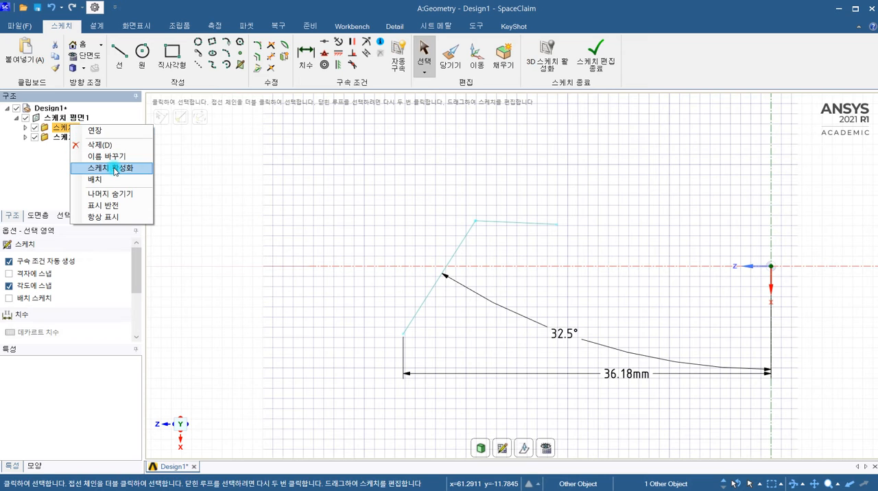
left_click(114, 170)
left_click(549, 230)
left_click(461, 242)
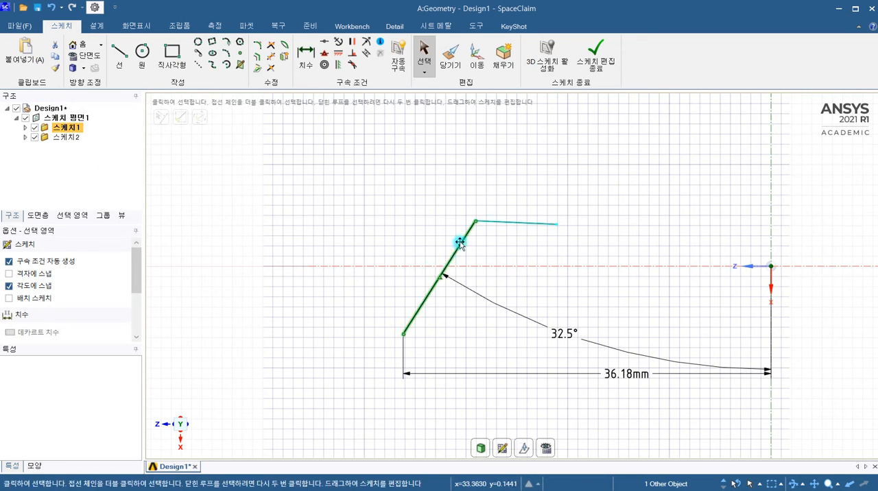
left_click(473, 232)
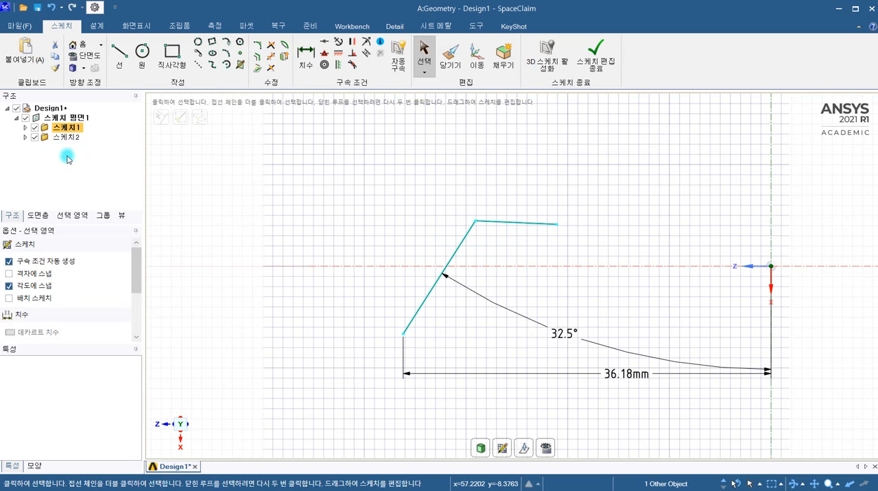
Sketch a rectangle about 12.5 mm square beyond the slanted line on the positive Z side, above the Z axis line.
scroll(416, 221, "down", 2)
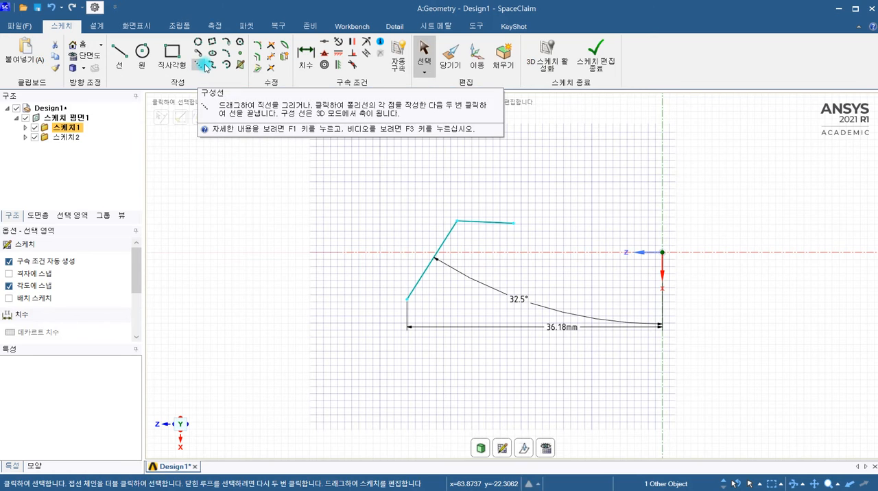
left_click(172, 54)
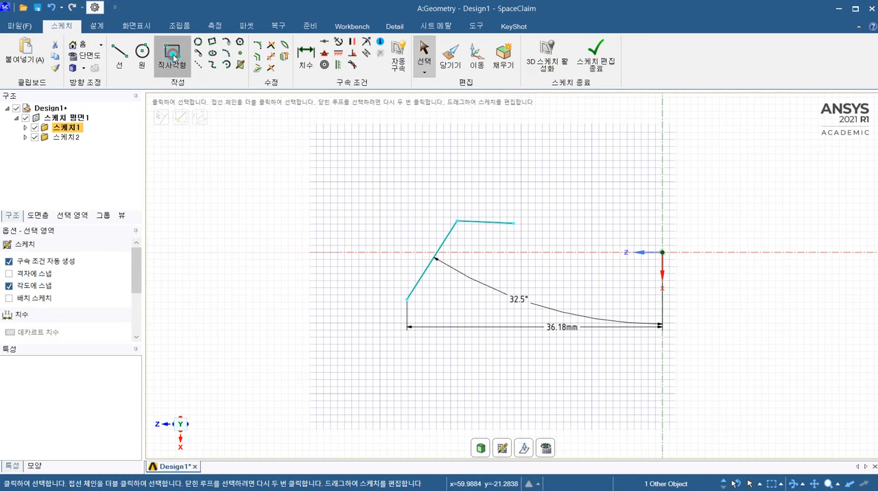
left_click(302, 142)
left_click(391, 231)
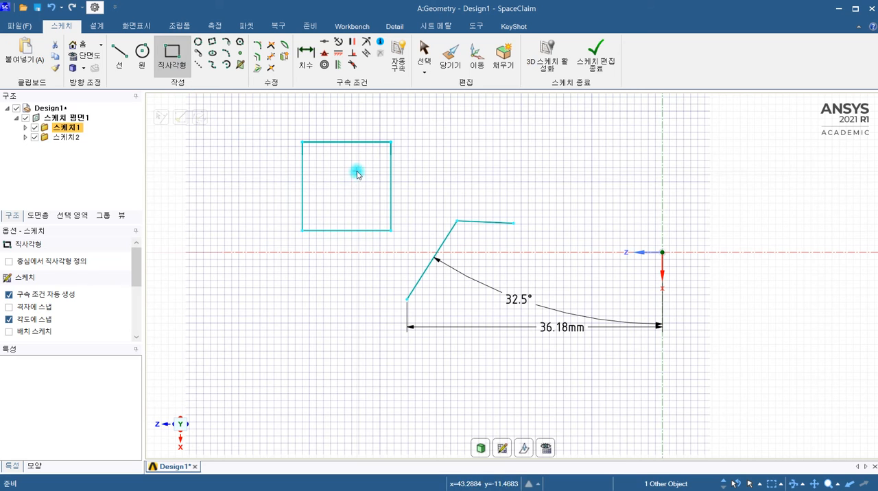
Sketch a second rectangle about 12.54 mm wide and 9.07 mm high above the first one, aligned with its side edges.
scroll(435, 170, "down", 2)
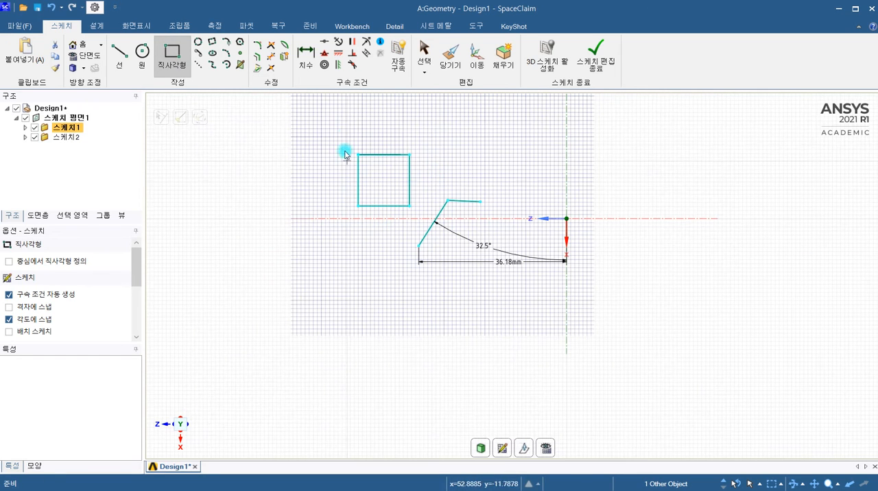
left_click(358, 103)
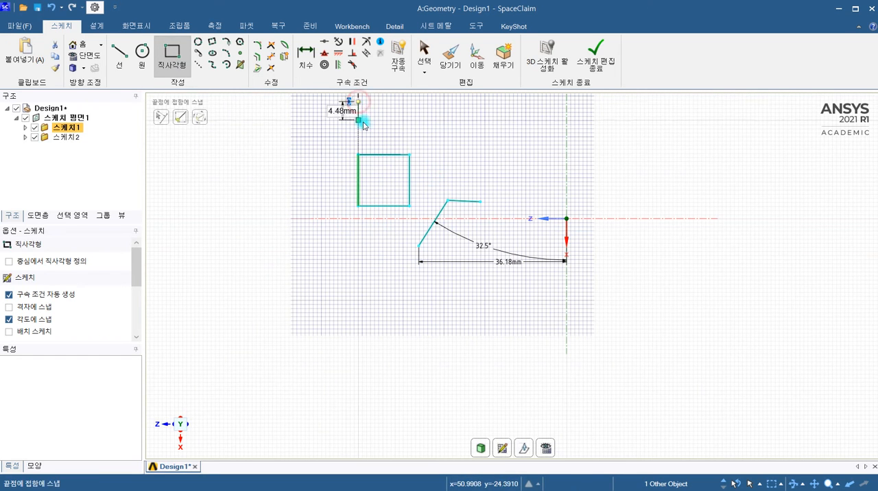
left_click(409, 138)
scroll(470, 136, "up", 2)
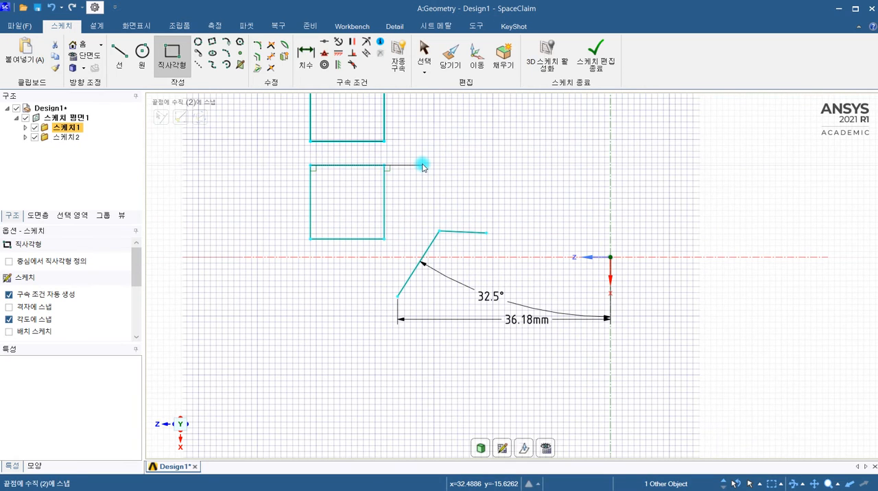
middle_click_drag(417, 172, 429, 225, "shift")
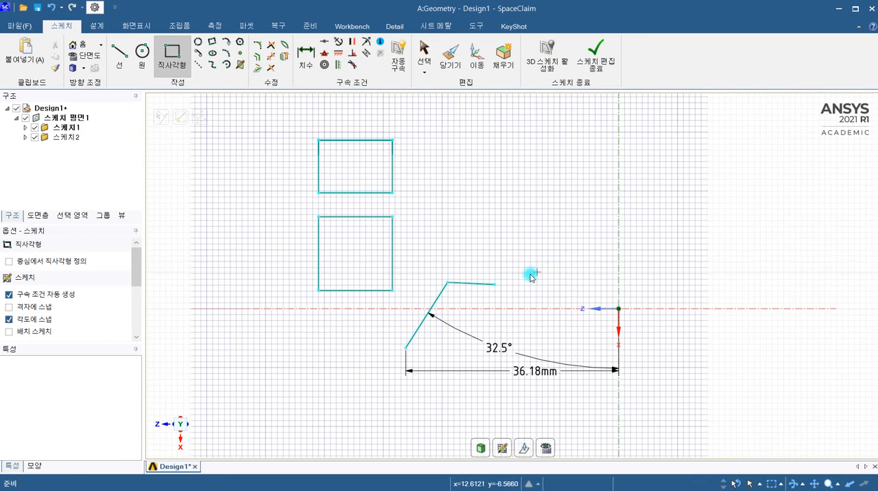
Delete the two connected lines beside the origin along with their angle and distance dimensions.
key("Escape")
left_click_drag(659, 403, 396, 238)
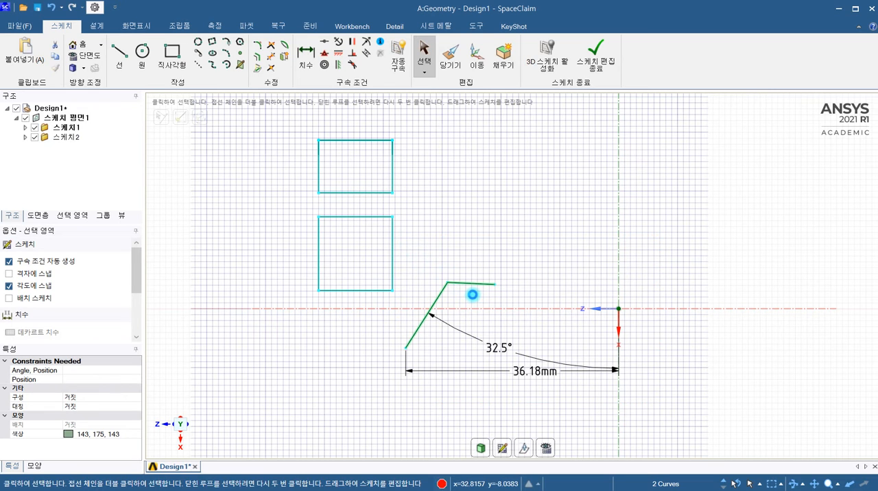
key("Delete")
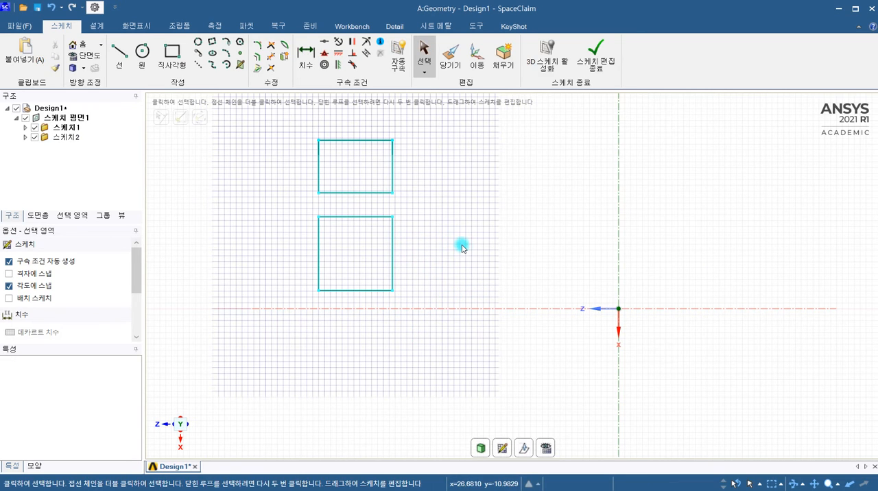
Convert all four sides of the upper rectangle to construction lines and finish editing the sketch.
mouse_move(523, 258)
middle_mouse_down("ctrl")
mouse_move(559, 302)
mouse_move(601, 292)
middle_mouse_up("ctrl")
scroll(456, 240, "up", 1)
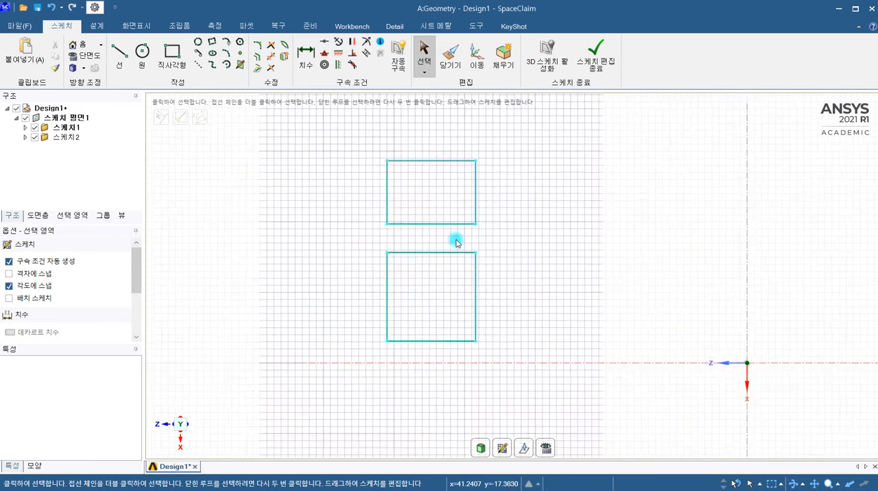
scroll(457, 241, "up", 1)
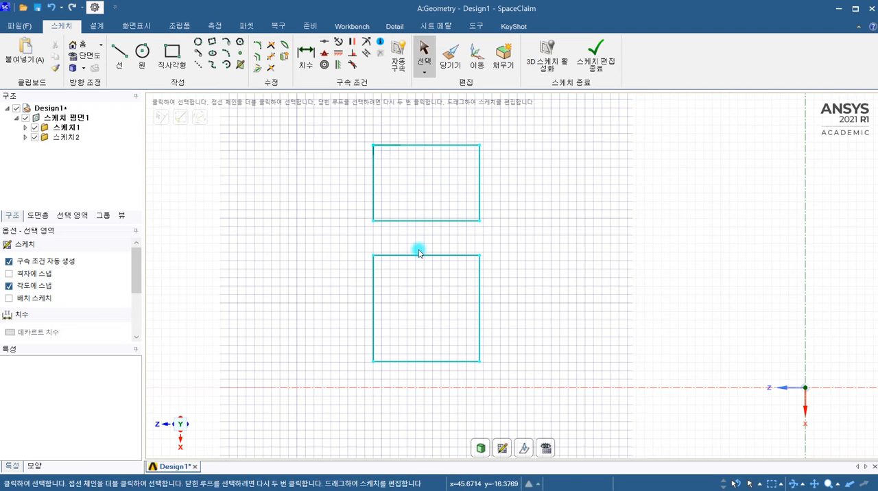
left_click(194, 67)
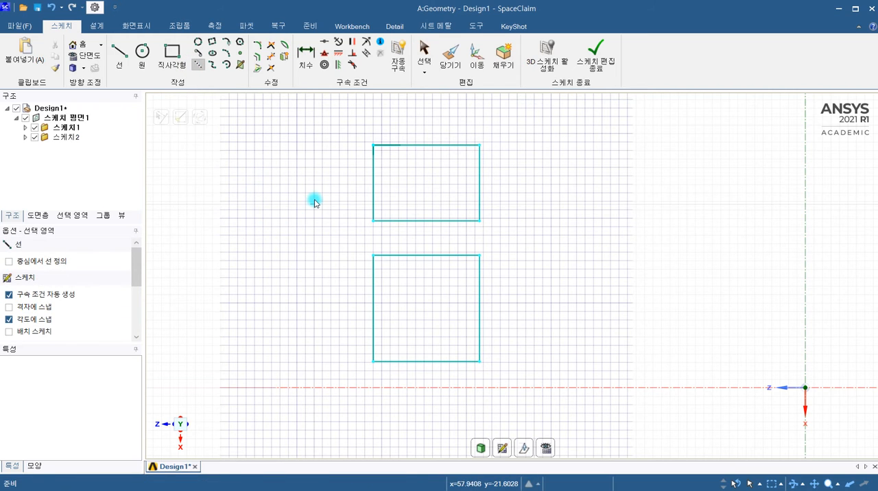
key("s")
left_click_drag(497, 220, 360, 130)
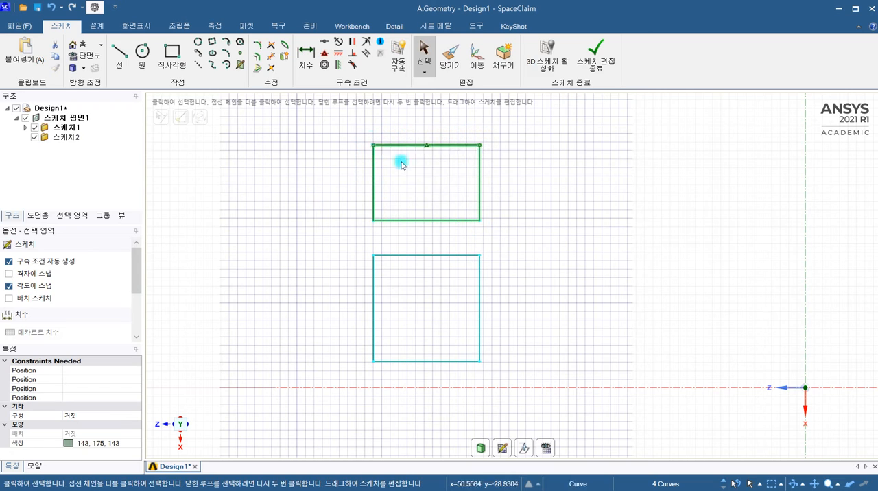
right_click(481, 184)
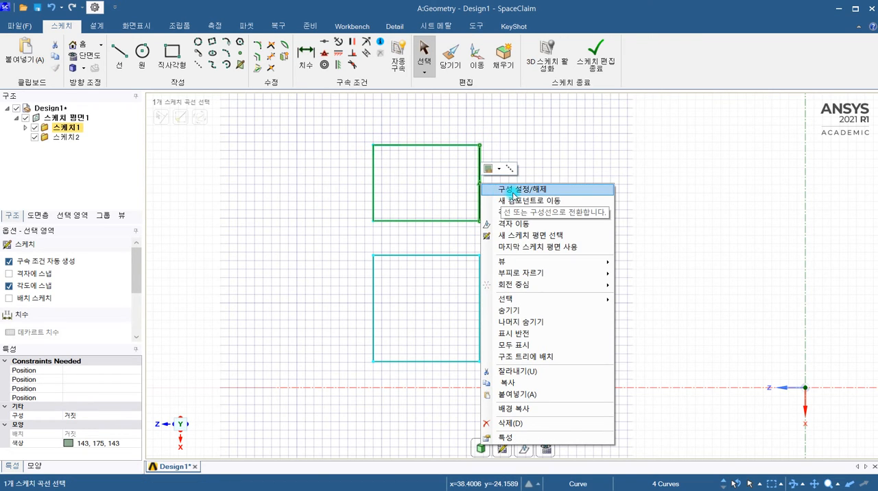
left_click(512, 192)
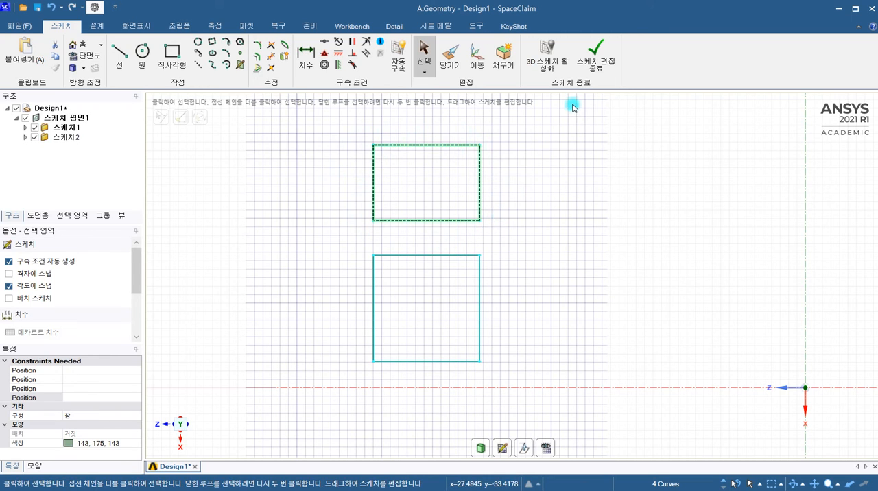
left_click(601, 69)
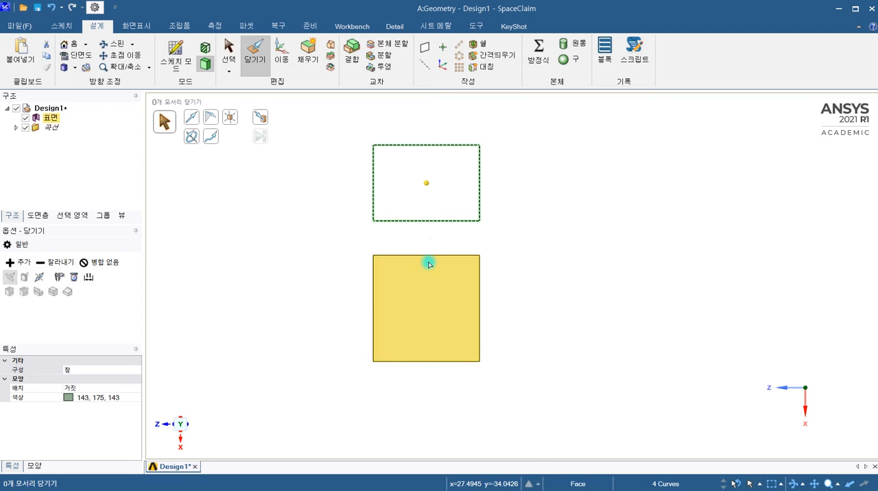
Pull the lower square face about 25.17 mm along its normal into a solid block.
middle_click_drag(424, 267, 362, 274)
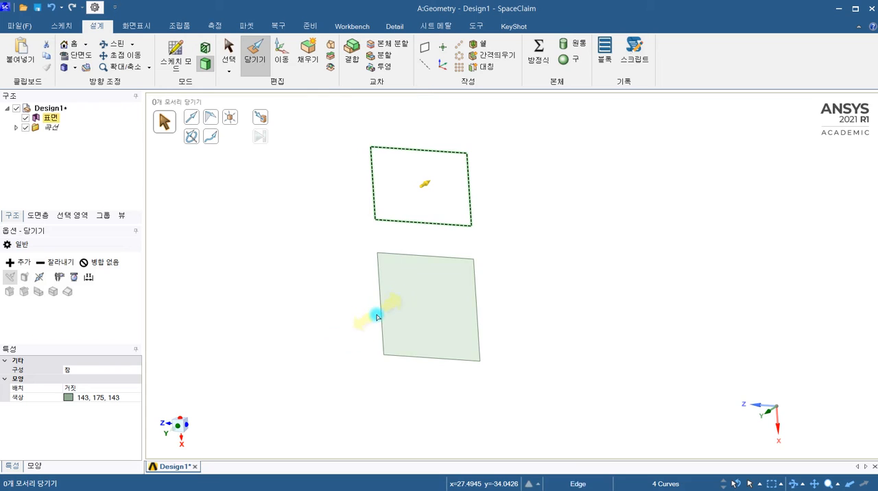
left_click(411, 302)
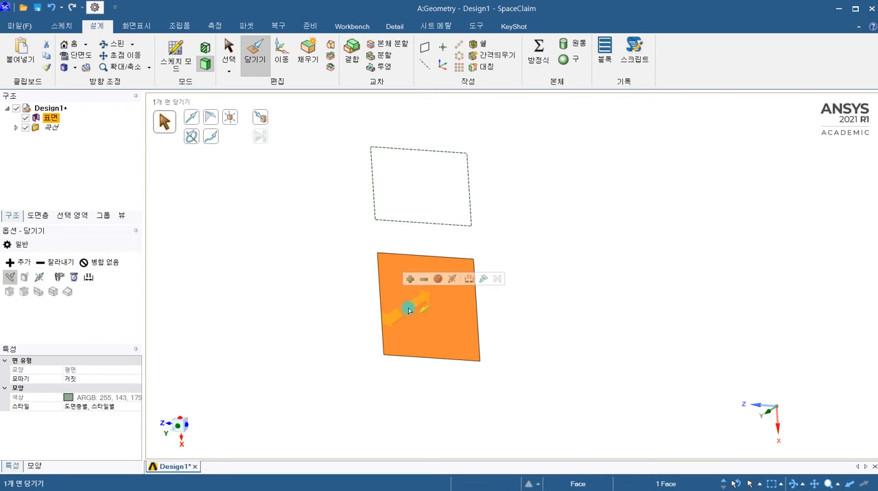
left_click_drag(415, 308, 333, 370)
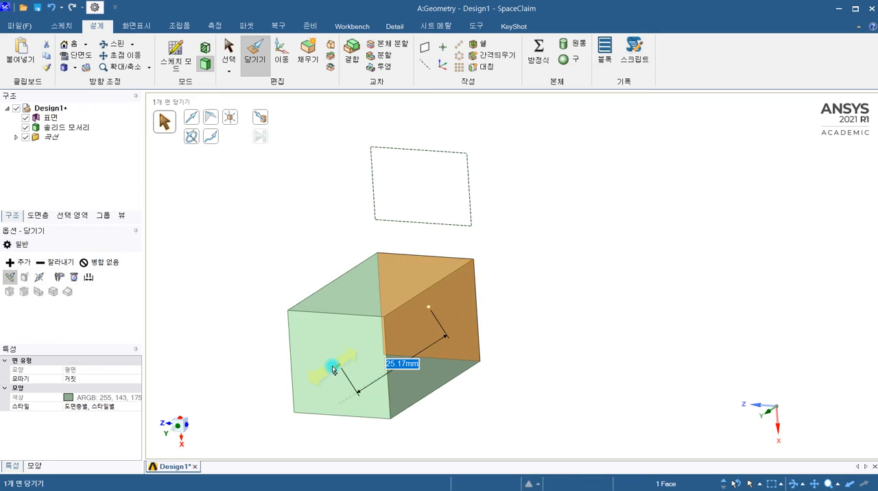
left_click(333, 220)
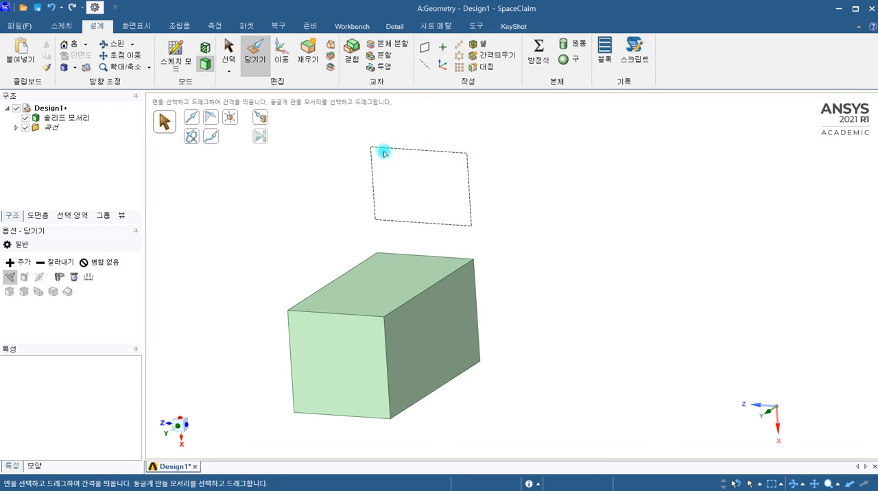
Pull the four construction lines of the upper rectangle along the plane normal into surfaces.
mouse_move(353, 121)
left_mouse_down()
mouse_move(419, 216)
mouse_move(489, 243)
left_mouse_up()
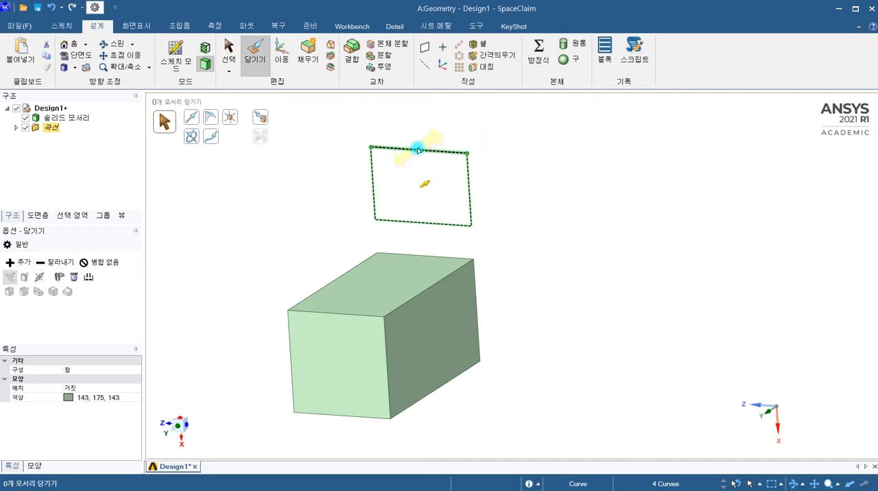
mouse_move(417, 149)
left_mouse_down()
mouse_move(381, 177)
mouse_move(337, 190)
mouse_move(307, 219)
mouse_move(245, 235)
mouse_move(255, 231)
left_mouse_up()
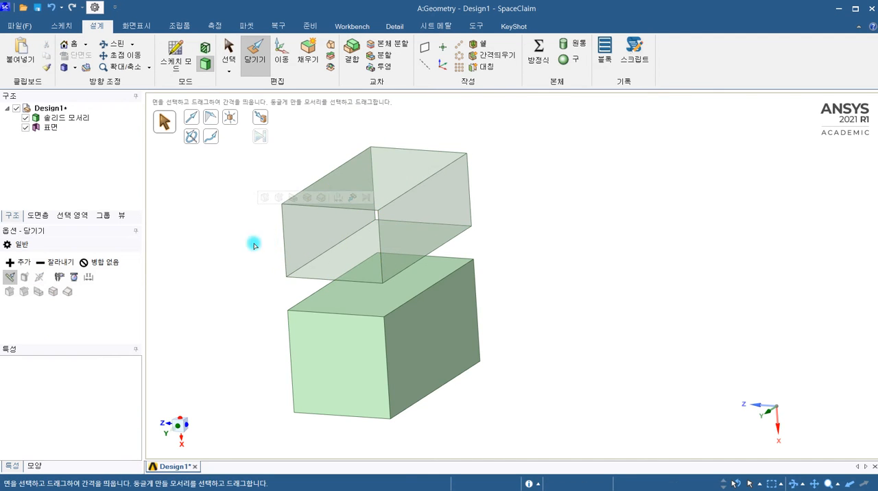
Examine the faces of the body pulled from the construction rectangle from several angles, checking whether it is hollow or solid.
key("v")
middle_click_drag(282, 206, 241, 229)
left_click(402, 226)
left_click(356, 147)
left_click(480, 238)
middle_click_drag(492, 236, 516, 239)
left_click(508, 237)
left_click(321, 221)
left_click(305, 254)
left_click(310, 263)
left_click(418, 194)
left_click(320, 162)
left_click(395, 201)
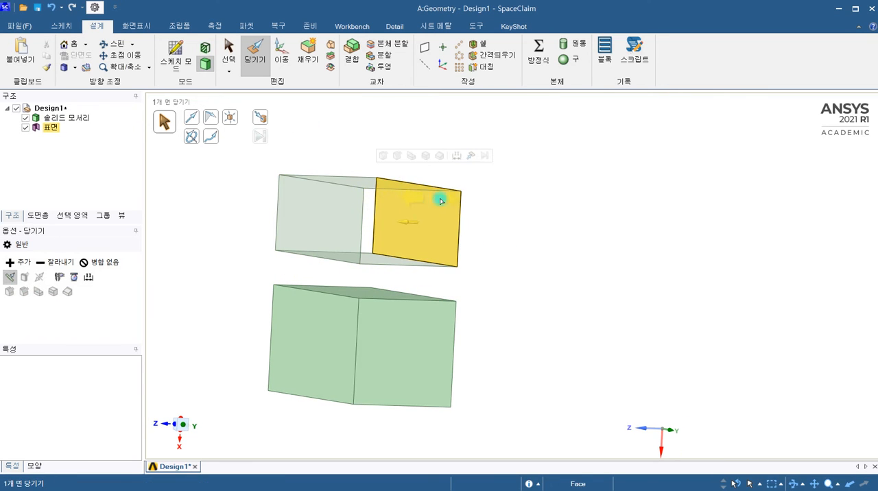
left_click(400, 265)
mouse_move(516, 233)
middle_mouse_down()
mouse_move(460, 257)
mouse_move(386, 251)
mouse_move(437, 246)
mouse_move(368, 265)
mouse_move(445, 265)
mouse_move(416, 243)
mouse_move(423, 270)
middle_mouse_up()
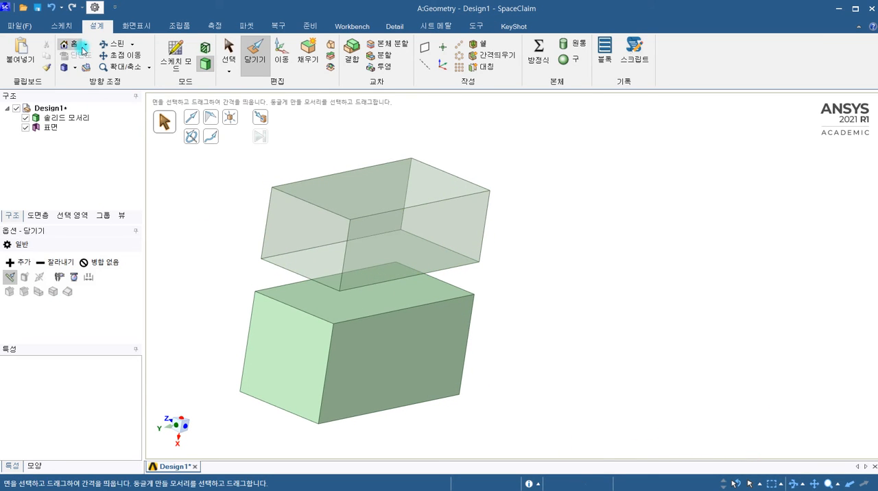
Undo the pulls of both the construction rectangle and the lower square face.
left_click(50, 9)
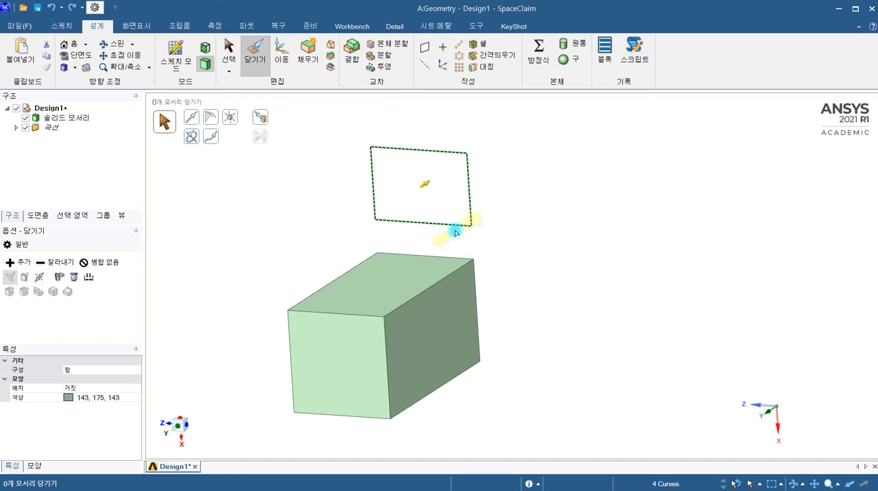
left_click(60, 7)
left_click(55, 6)
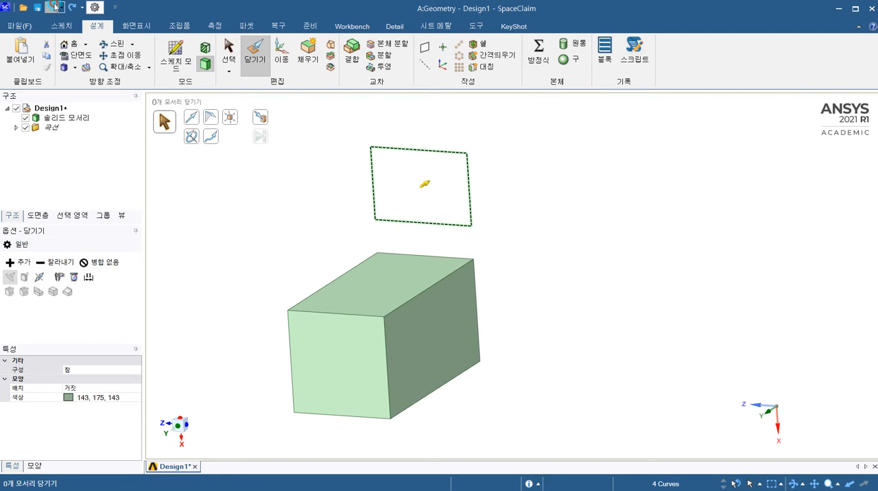
Try selecting edges of the square surface, pull its face about 25.32 mm into a solid, and undo that pull.
left_click(408, 258)
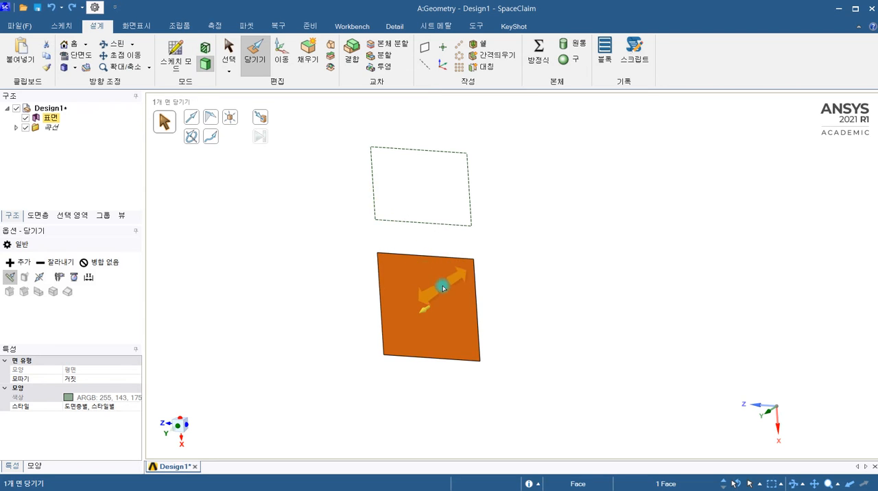
left_click(418, 258)
left_click(418, 257)
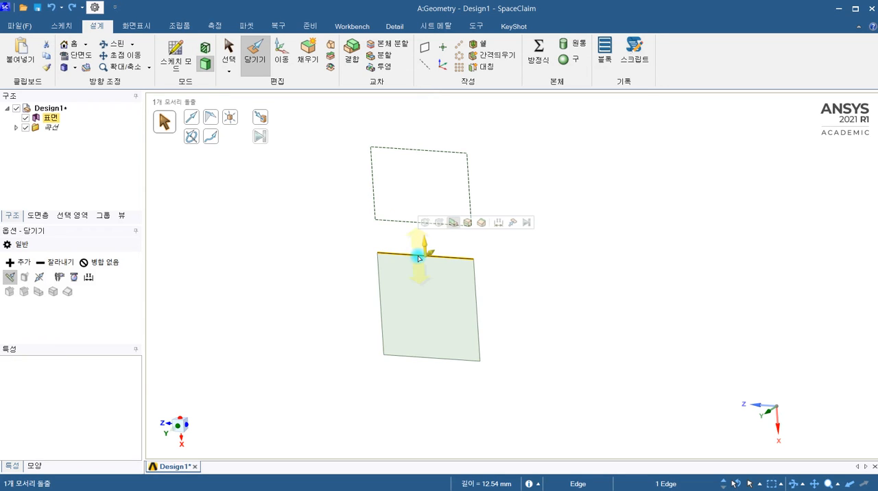
left_click(378, 283, "ctrl")
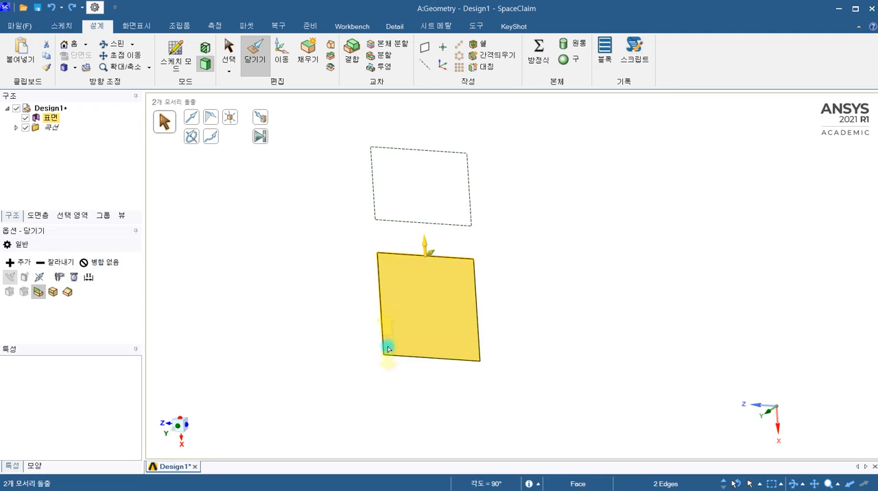
left_click(407, 355, "ctrl")
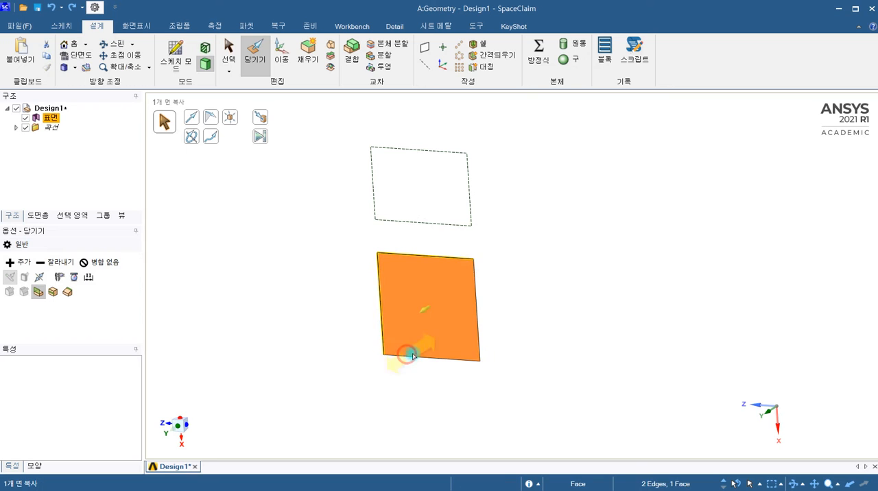
left_click(477, 314, "ctrl")
left_click_drag(414, 320, 496, 297)
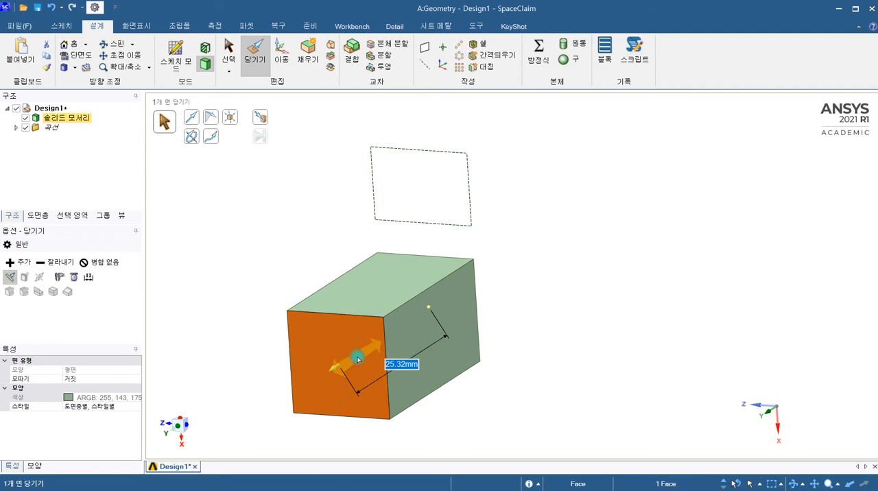
left_click(298, 180)
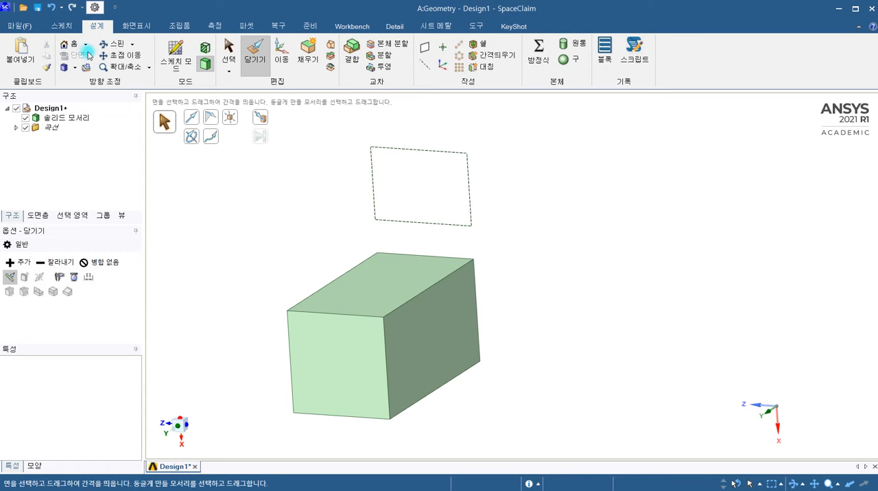
left_click(52, 8)
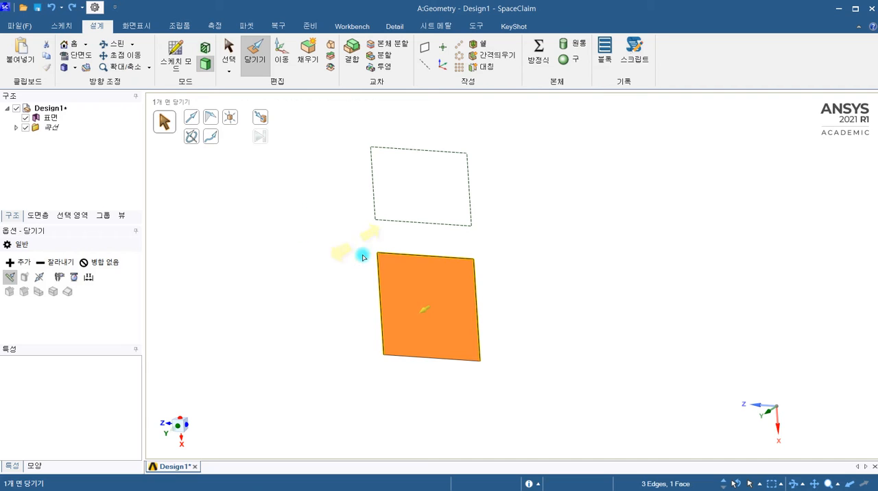
Pull the square surface's upper edge slightly inward, and undo a trial extrusion of that edge perpendicular to the surface.
left_click(356, 233)
left_click(384, 256)
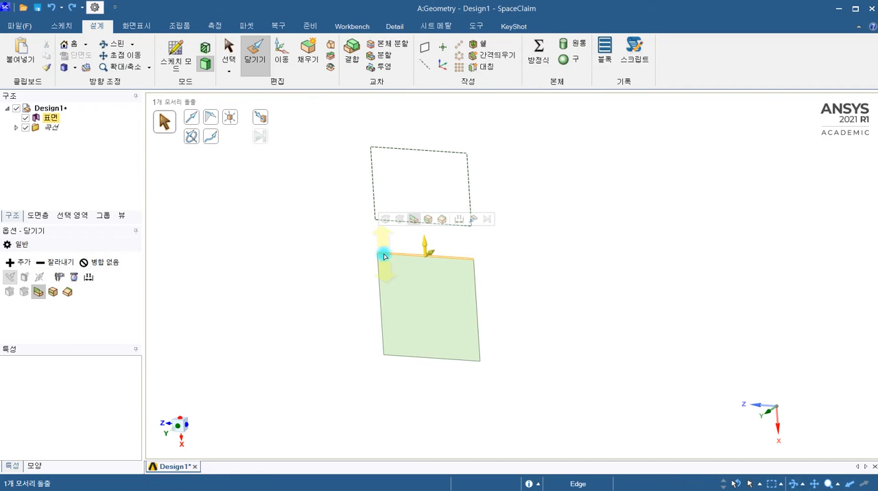
left_click(384, 257)
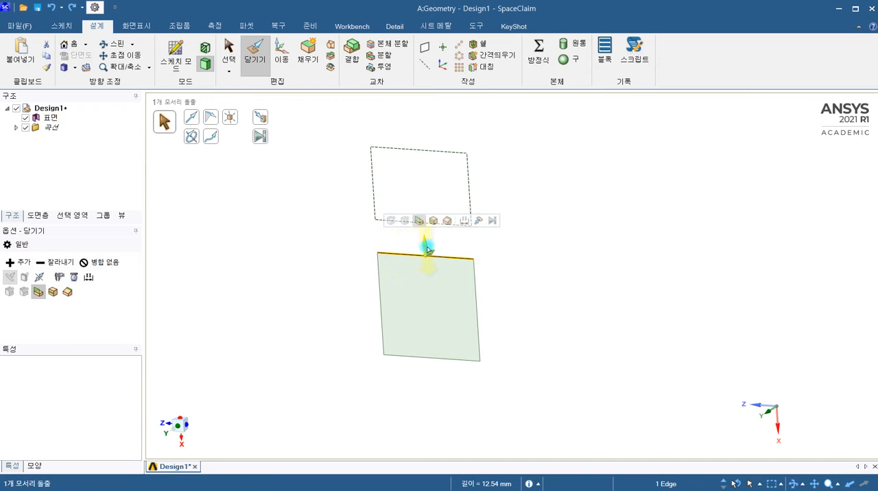
mouse_move(450, 239)
left_mouse_down()
mouse_move(459, 232)
mouse_move(433, 261)
mouse_move(459, 243)
mouse_move(449, 251)
left_mouse_up()
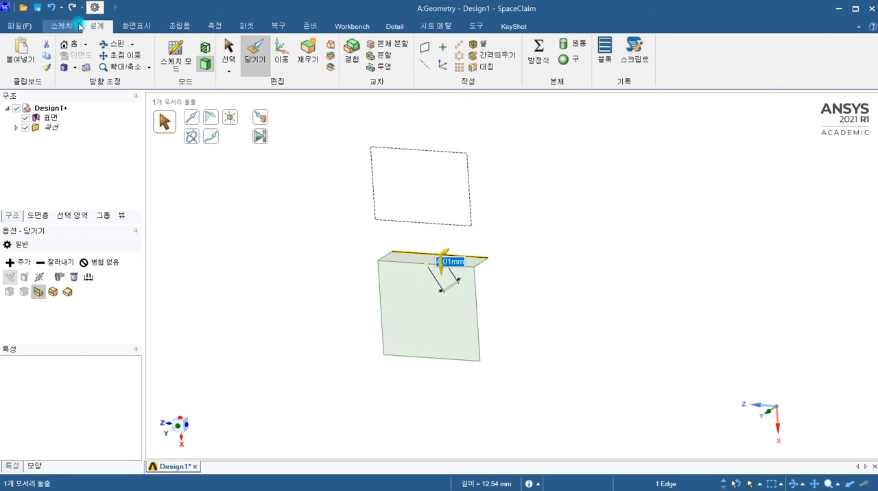
left_click(52, 7)
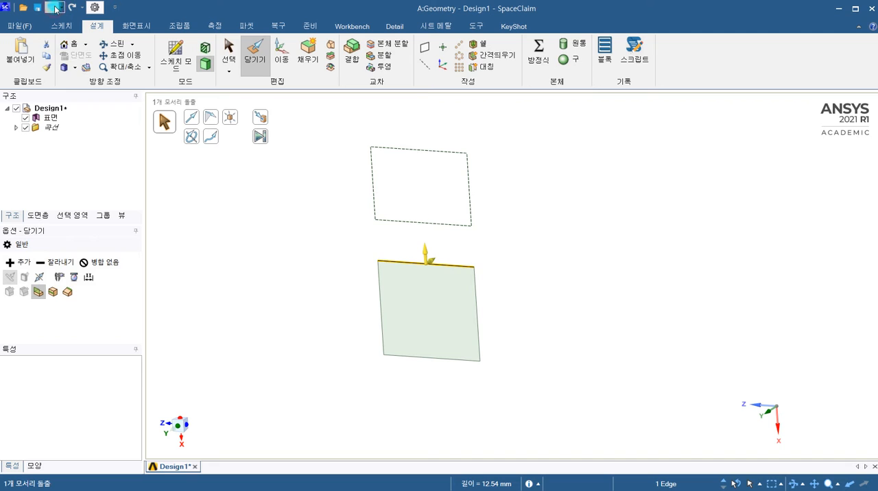
Select all four edges of the lower surface and extrude them about 31.16 mm along its normal into surrounding walls.
left_click(377, 288, "ctrl")
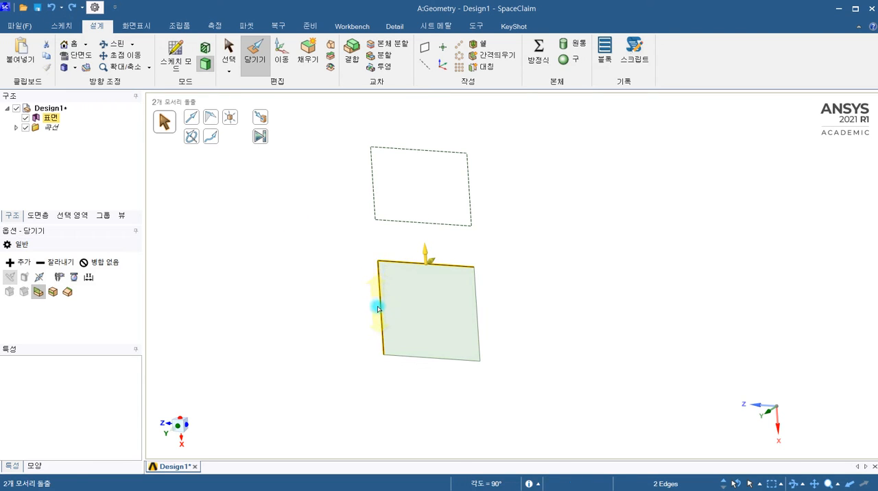
left_click(402, 358, "ctrl")
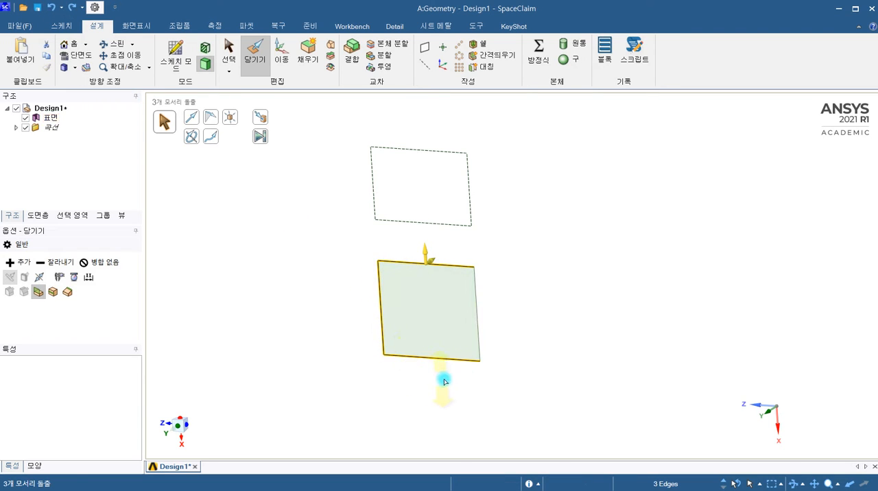
left_click(478, 303, "ctrl")
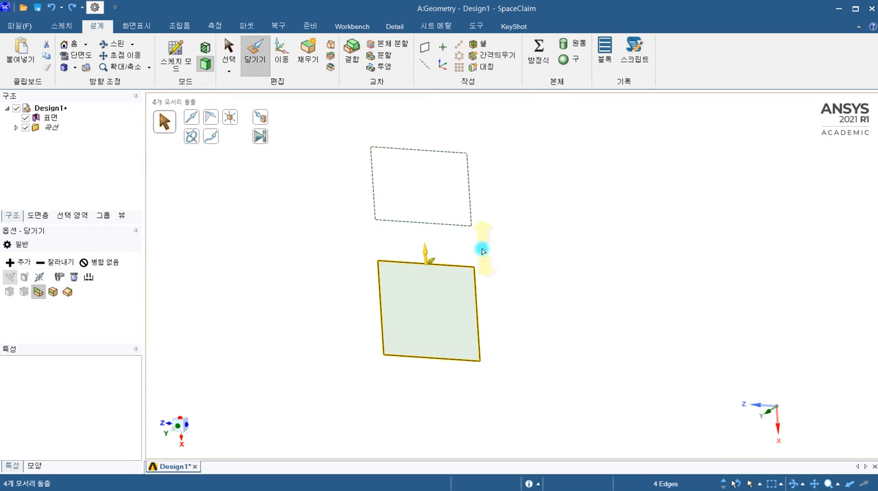
left_click_drag(430, 263, 340, 370)
middle_click_drag(474, 390, 498, 360)
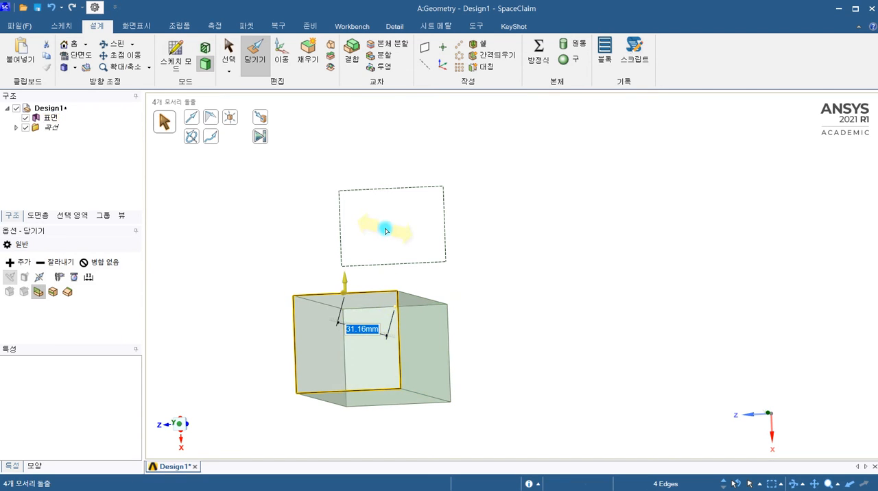
middle_click_drag(389, 233, 414, 222)
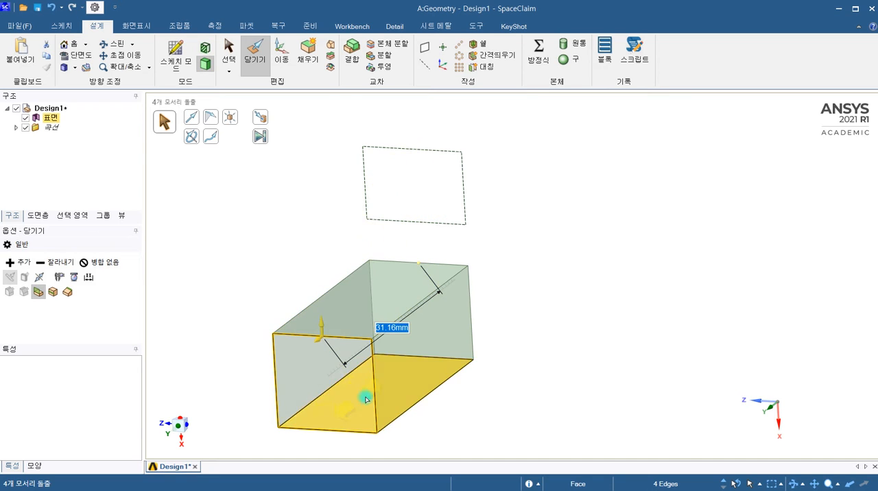
Undo the edge pulls of the square surface back to the sketch containing both rectangles.
left_click(54, 7)
left_click(54, 8)
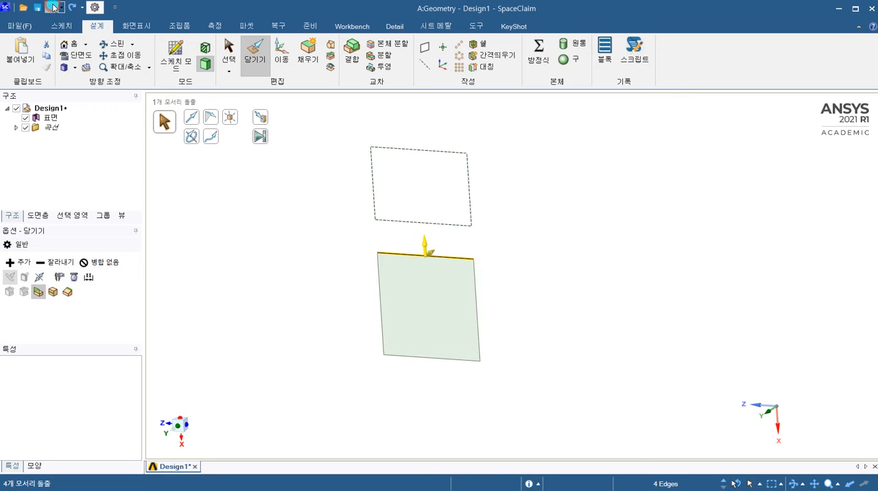
left_click(54, 8)
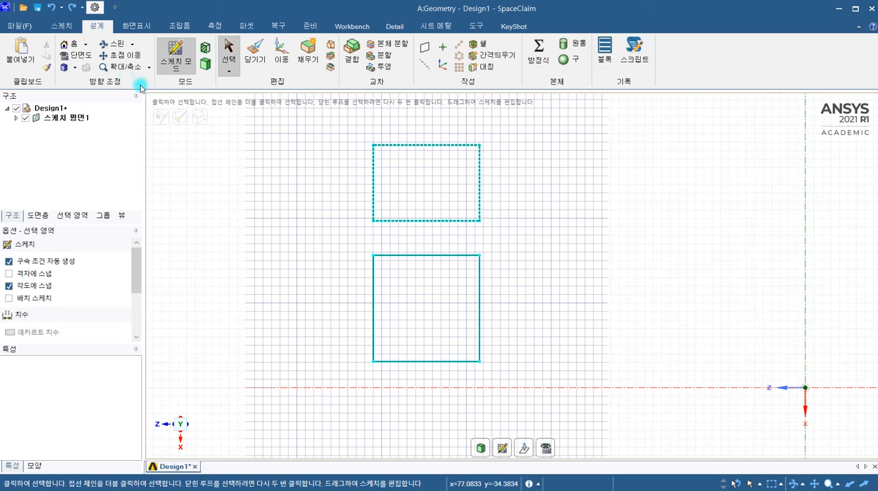
Sketch a vertical construction line to the right of the two rectangles and finish editing the sketch.
left_click(54, 29)
left_click(200, 65)
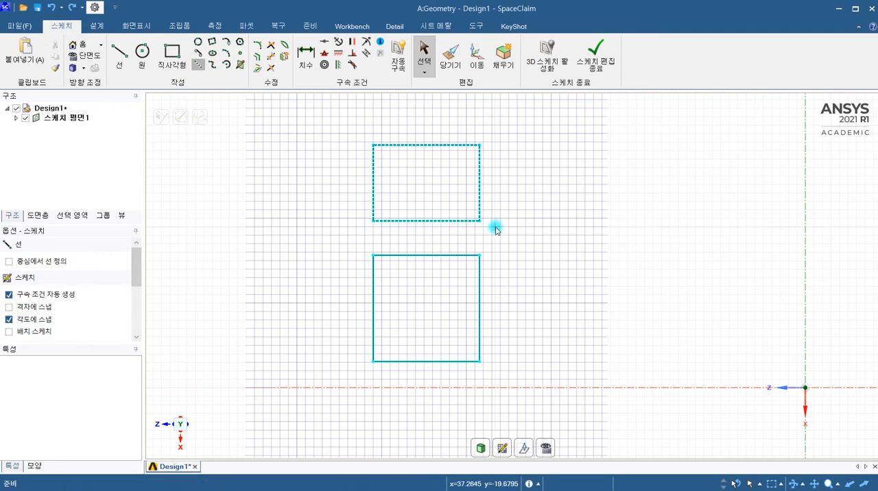
left_click(538, 228)
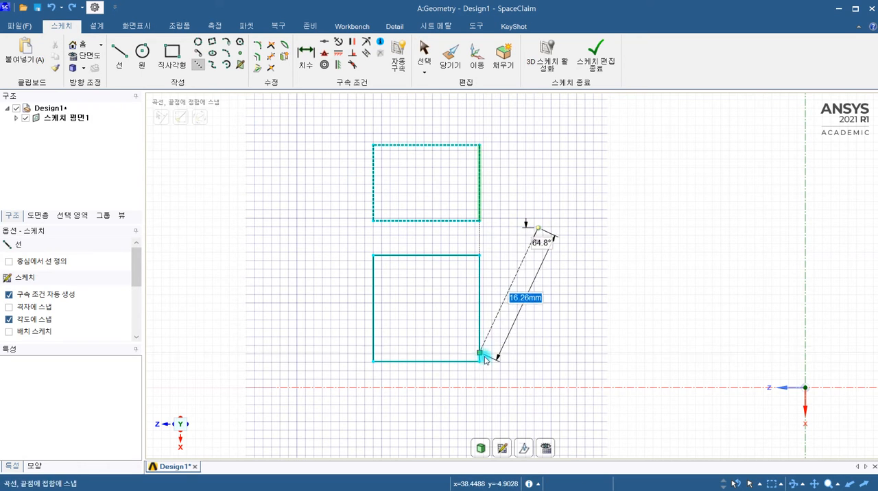
left_click(540, 404)
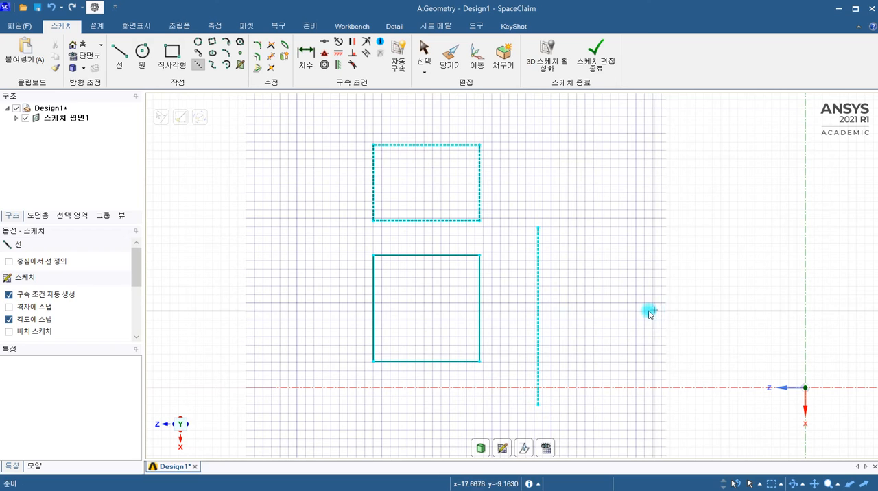
left_click(611, 74)
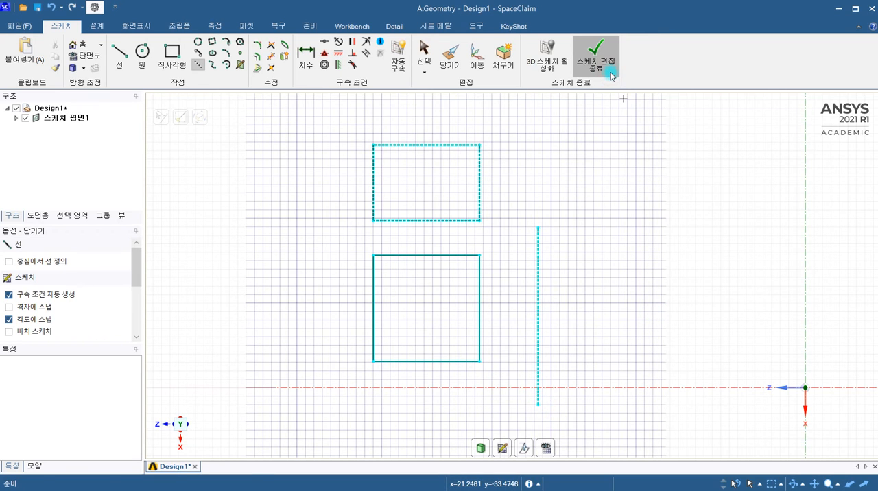
left_click(392, 328)
left_click(406, 293)
left_click(349, 318)
left_click(388, 334)
left_click(519, 262)
left_click(539, 252)
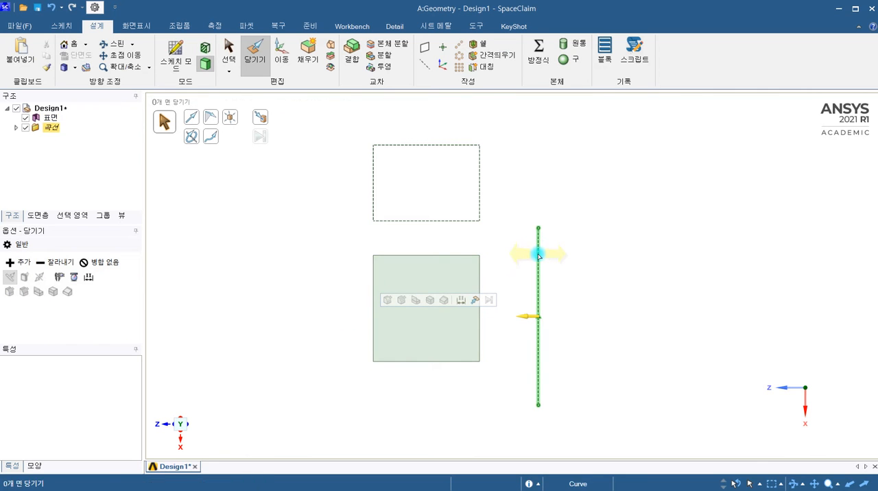
left_click(510, 268)
left_click(480, 288)
left_click(481, 248)
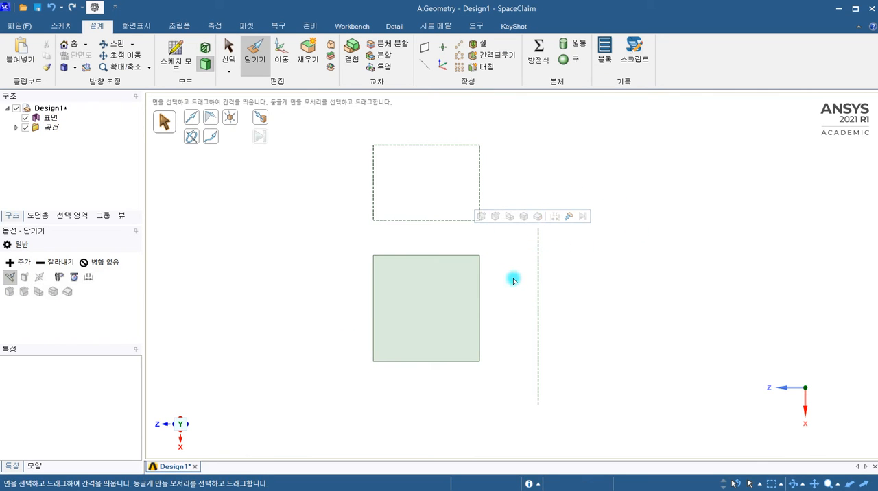
left_click(479, 265)
left_click(539, 272)
left_click(519, 273)
left_click(418, 253)
left_click(317, 247)
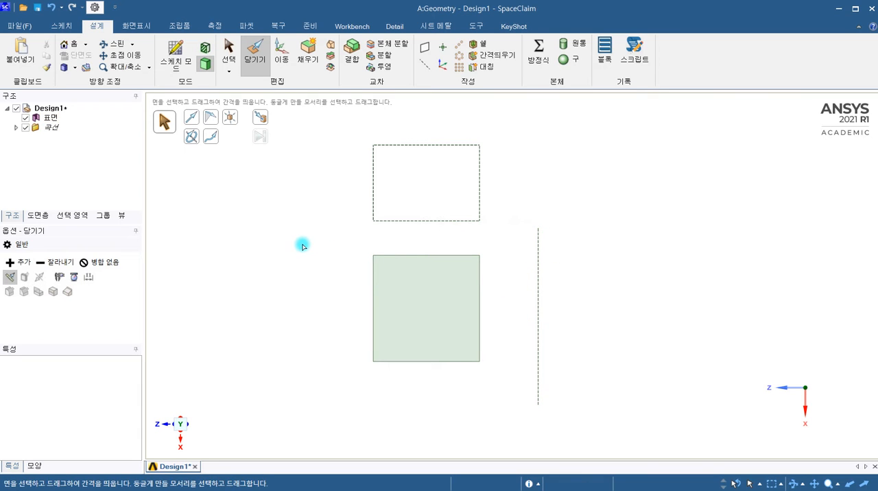
Revolve the square face by about 179° around the vertical construction line into a solid, and undo that revolve.
left_click(195, 140)
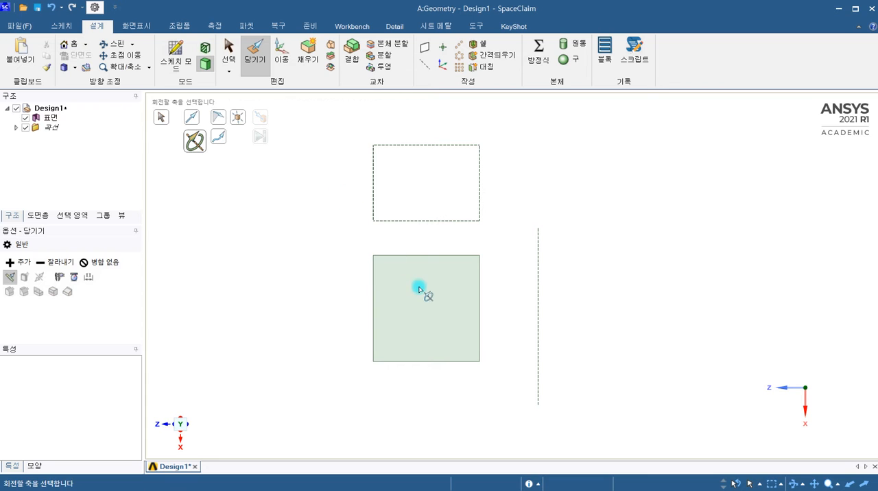
left_click(314, 204)
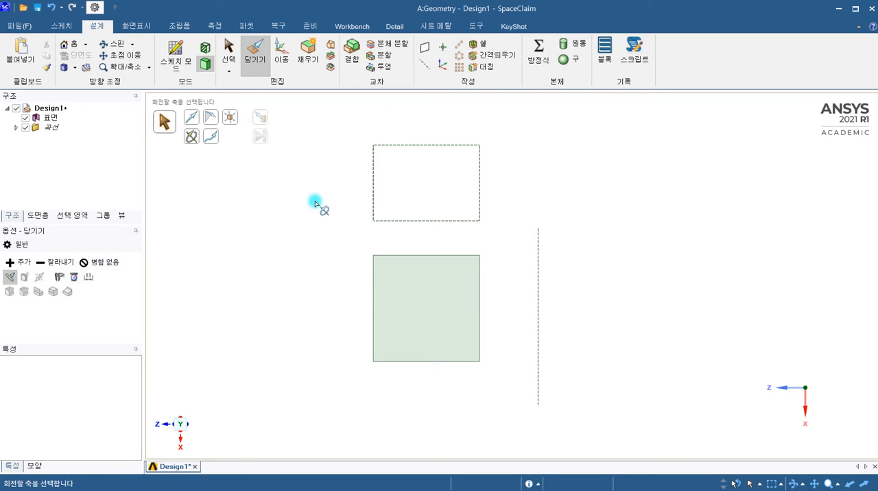
left_click(429, 297)
left_click(193, 141)
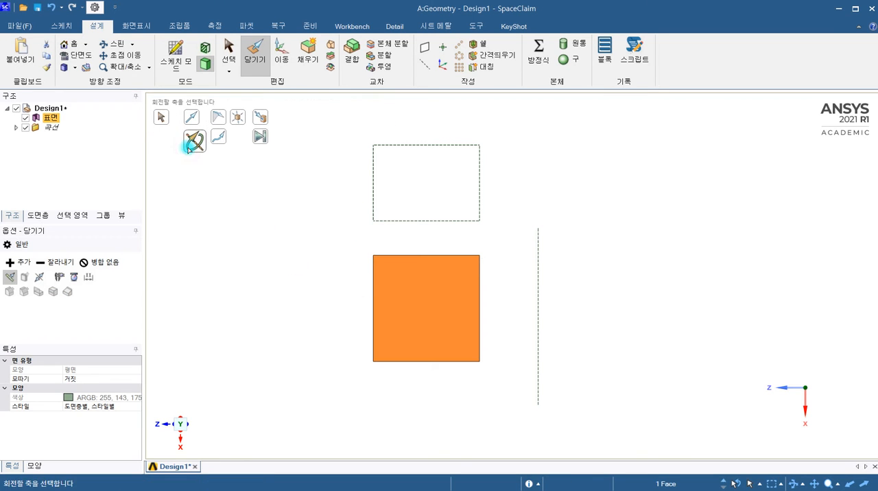
left_click(538, 244)
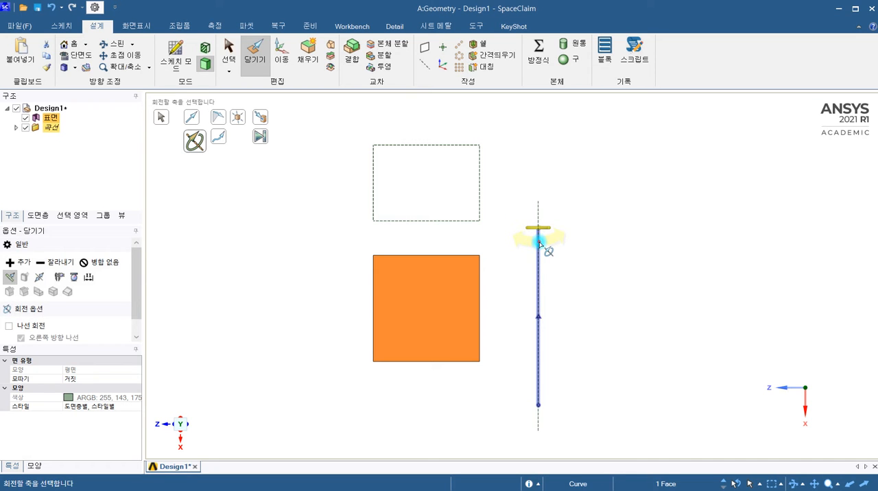
left_click(432, 312)
middle_click_drag(435, 316, 386, 371)
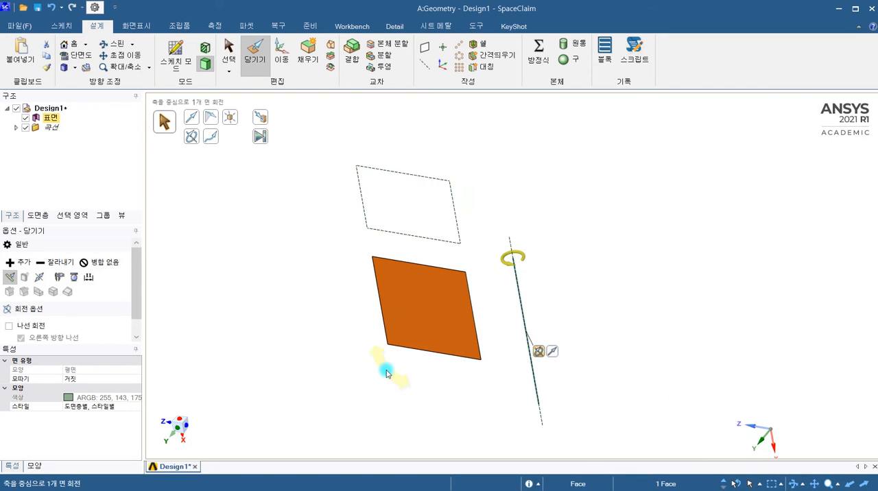
left_click_drag(433, 303, 527, 315)
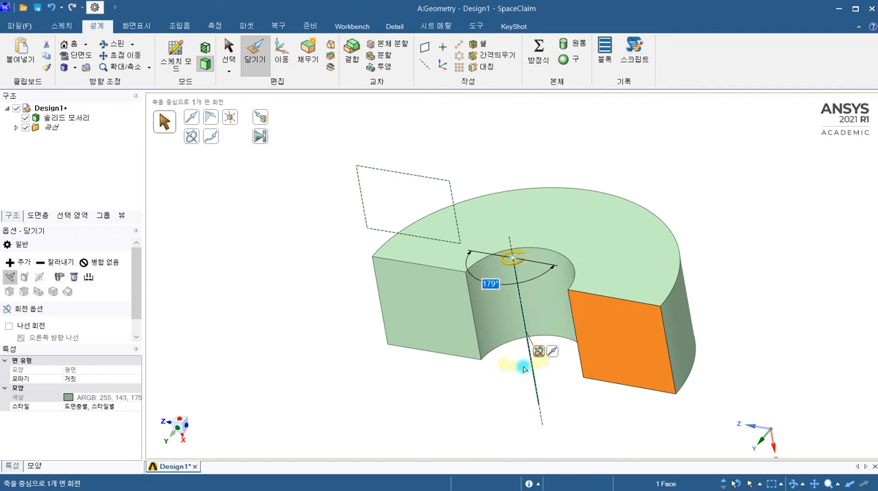
left_click(268, 237)
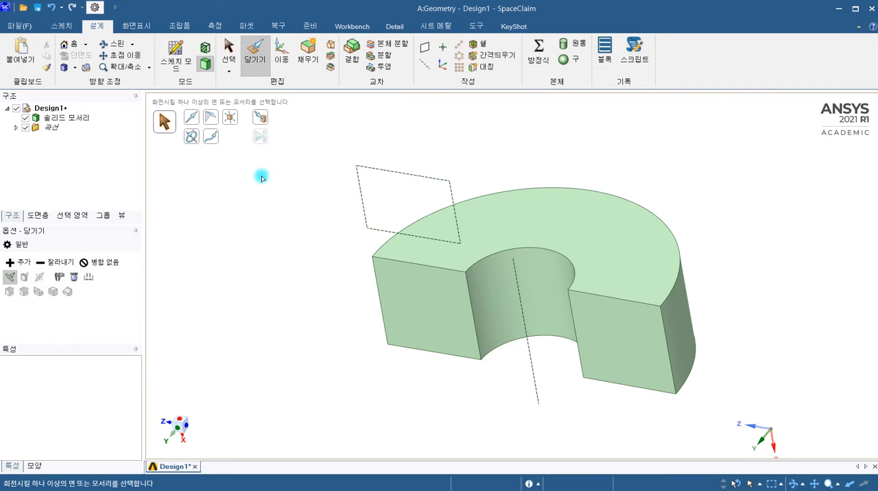
left_click(51, 8)
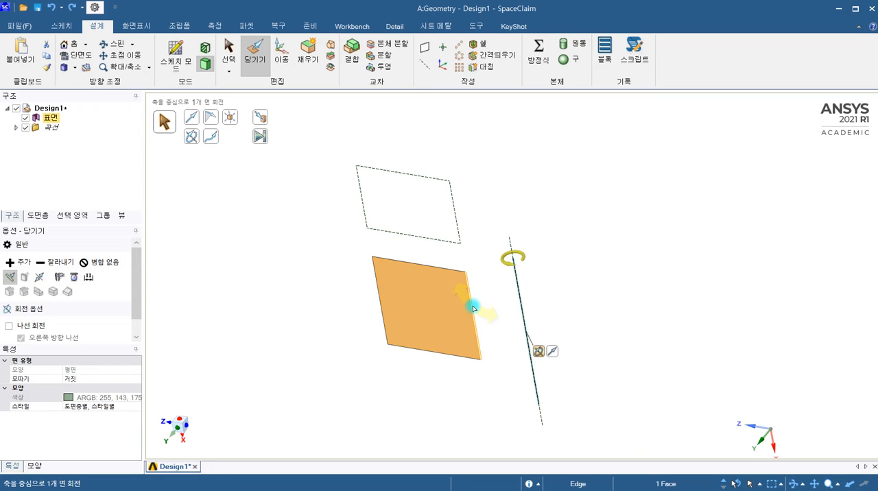
Revolve the square face a full turn about its own right edge to form a solid cylinder.
left_click(473, 307, "ctrl")
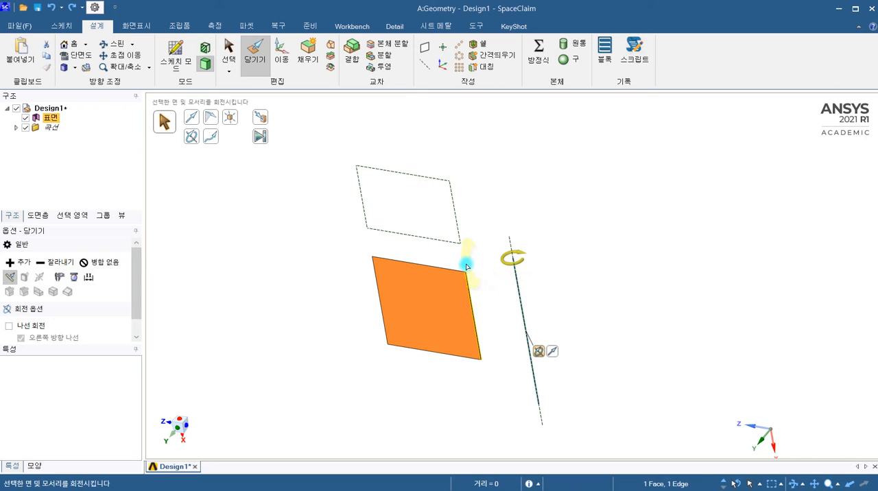
key("Escape")
left_click(418, 311)
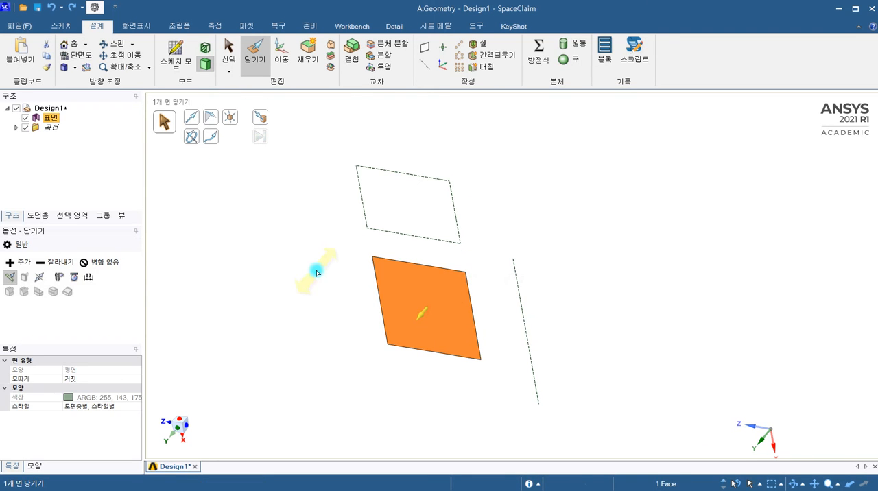
left_click(194, 141)
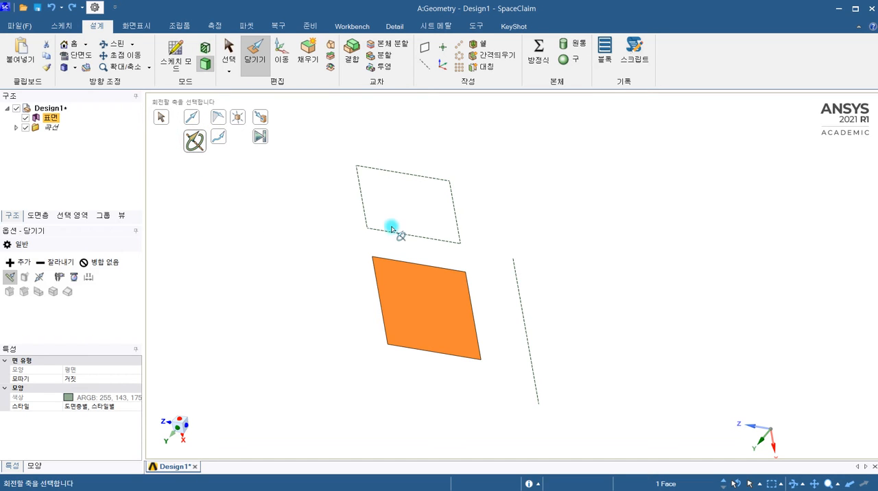
left_click(472, 298)
left_click(472, 299)
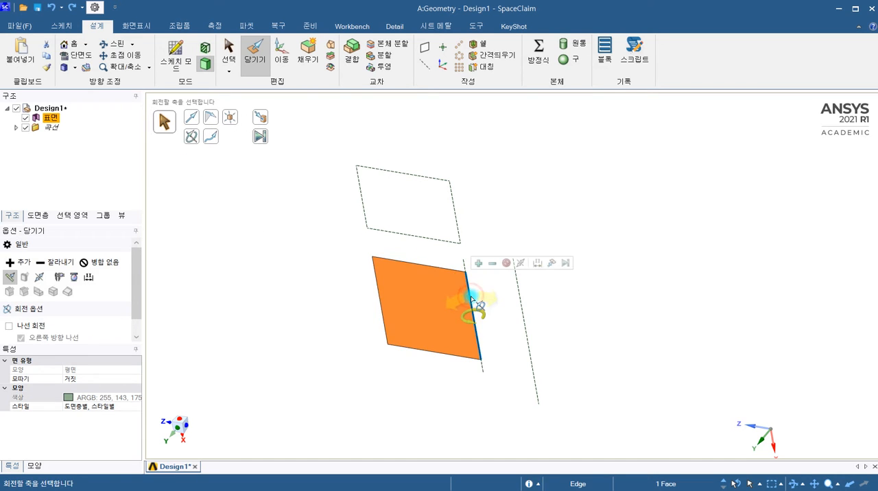
scroll(468, 347, "up", 2)
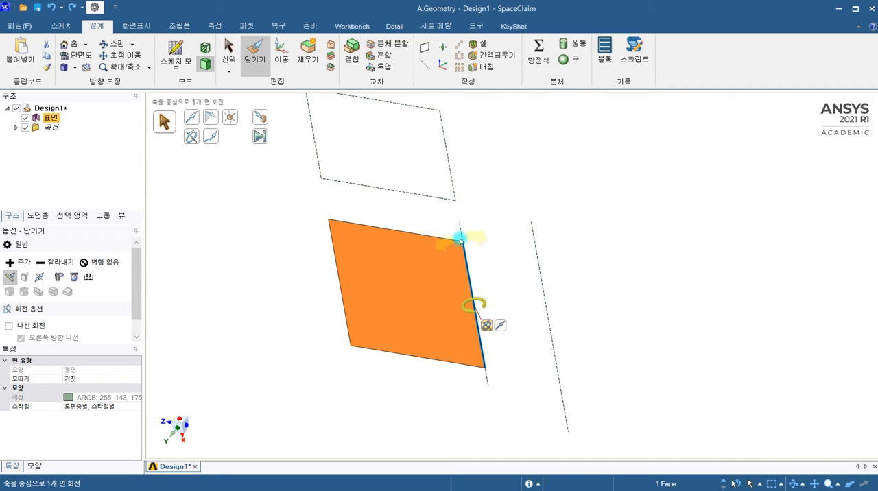
left_click(424, 318)
left_click_drag(417, 290, 358, 269)
left_click(548, 226)
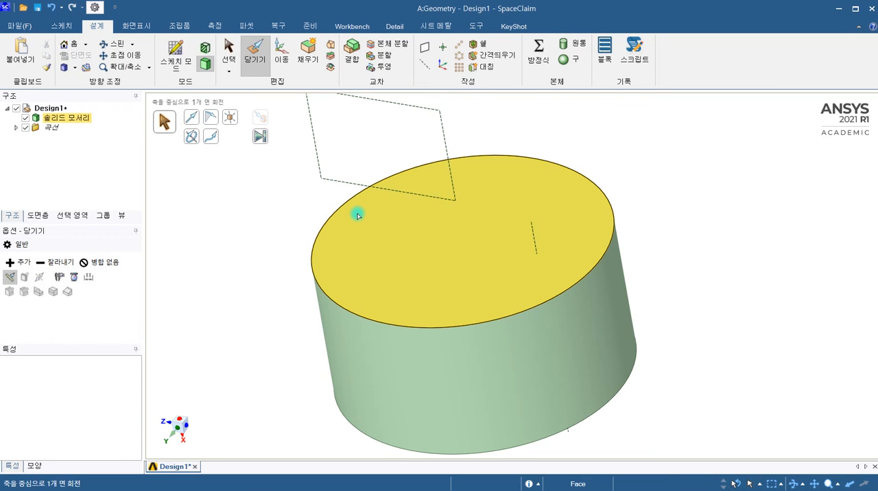
Undo the cylinder's revolve and return to the sketch containing the vertical construction line.
scroll(357, 215, "down", 5)
middle_click_drag(342, 260, 395, 231)
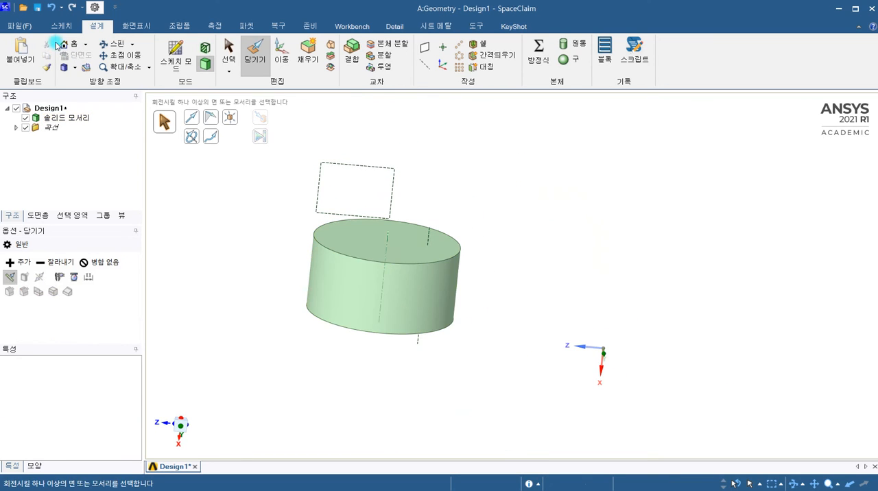
left_click(50, 9)
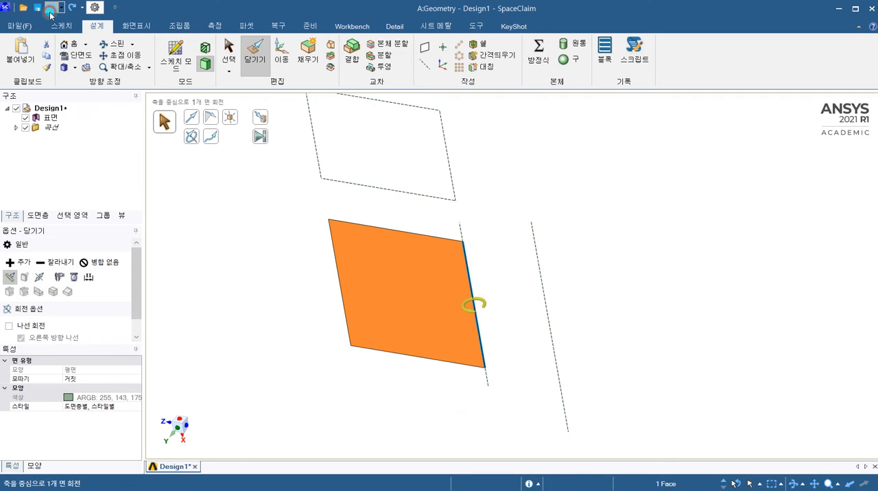
left_click(50, 9)
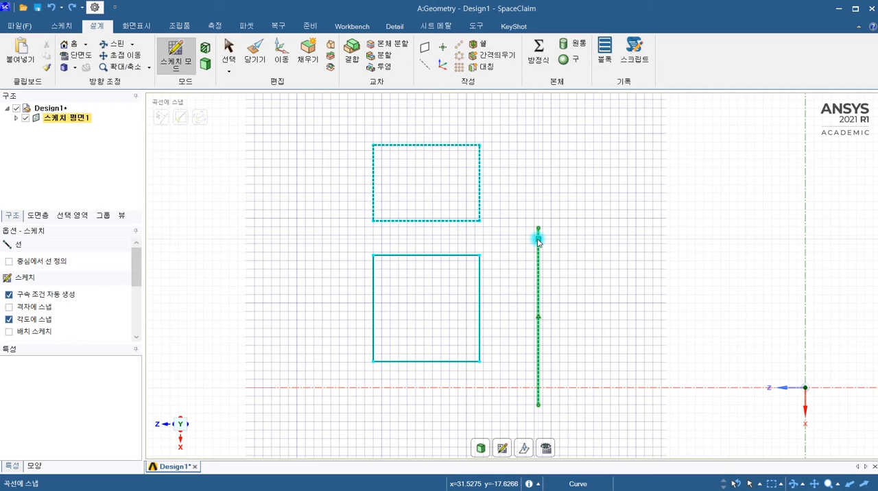
Set the vertical construction line as the sketch's mirror line.
left_click(517, 245)
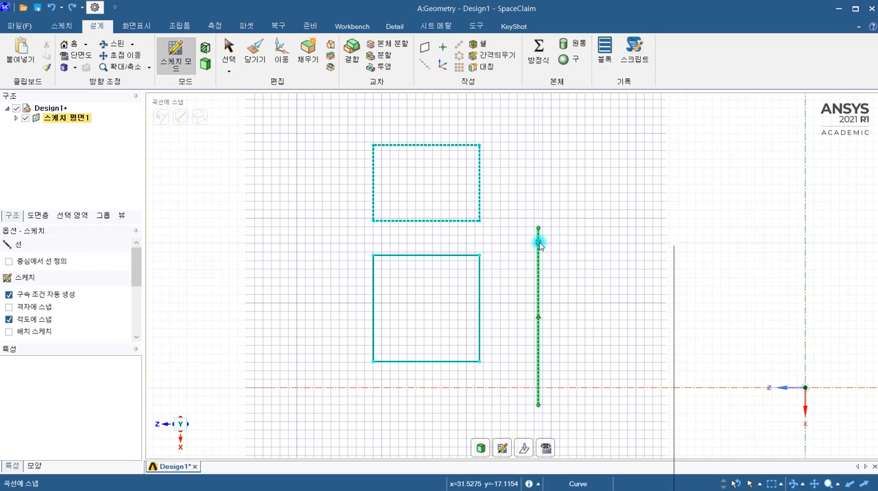
right_click(539, 245)
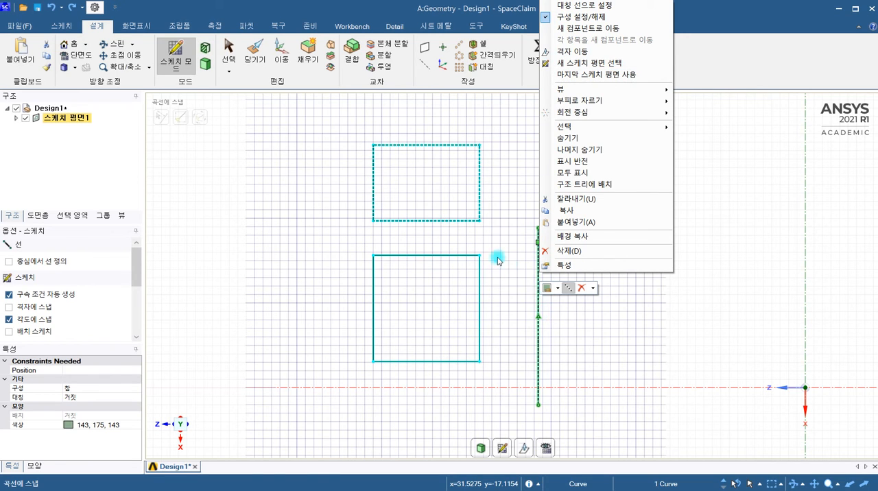
left_click(577, 6)
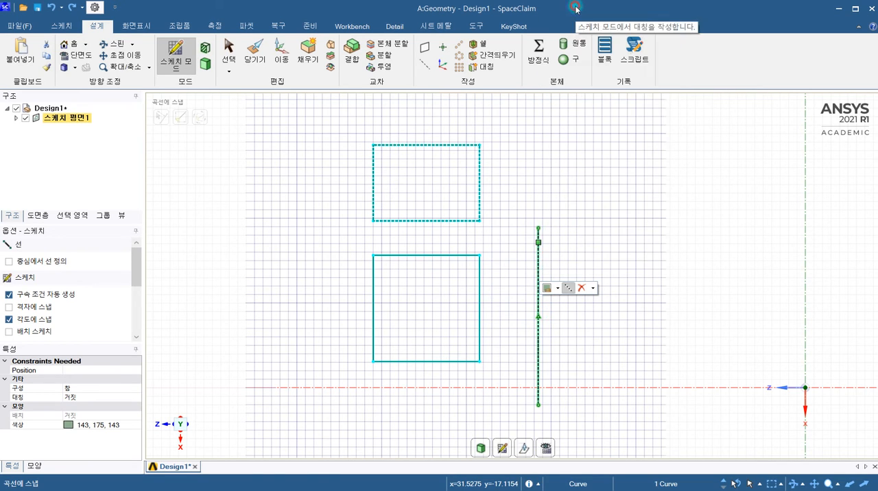
scroll(608, 241, "down", 3)
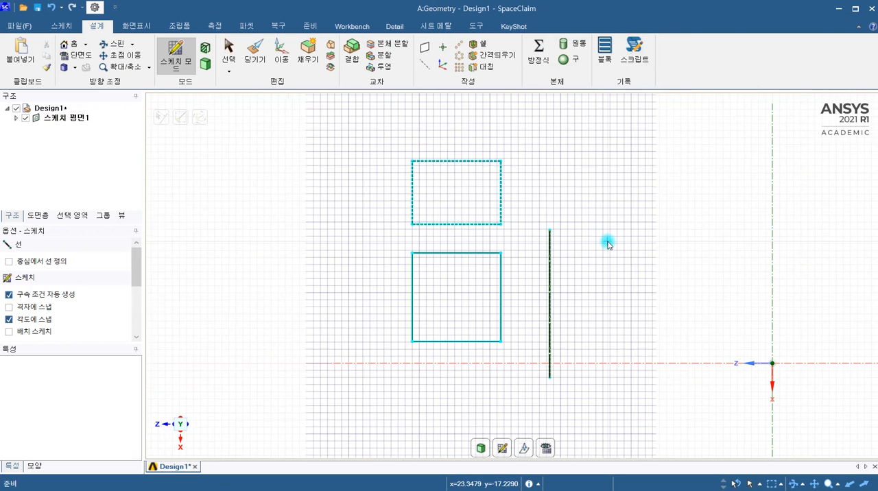
scroll(605, 262, "up", 2)
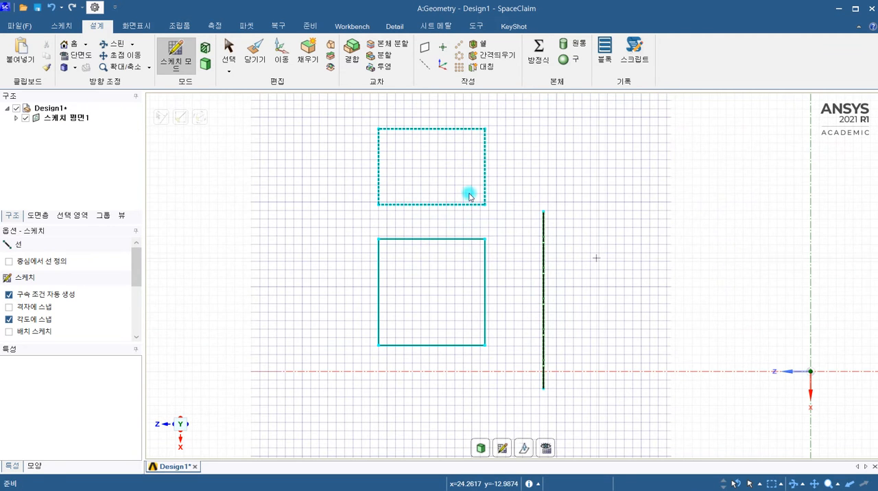
Sketch a circle about 15 mm in diameter over the square, with the vertical construction line acting as the mirror line.
left_click(69, 26)
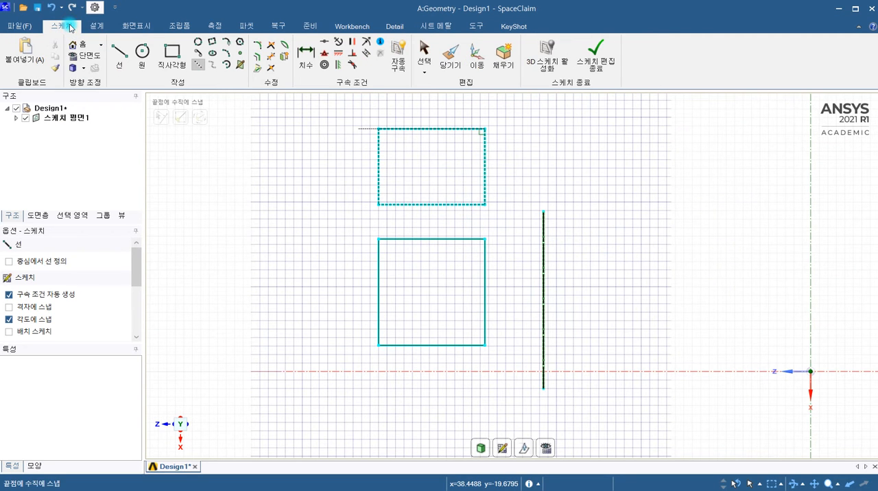
left_click(146, 75)
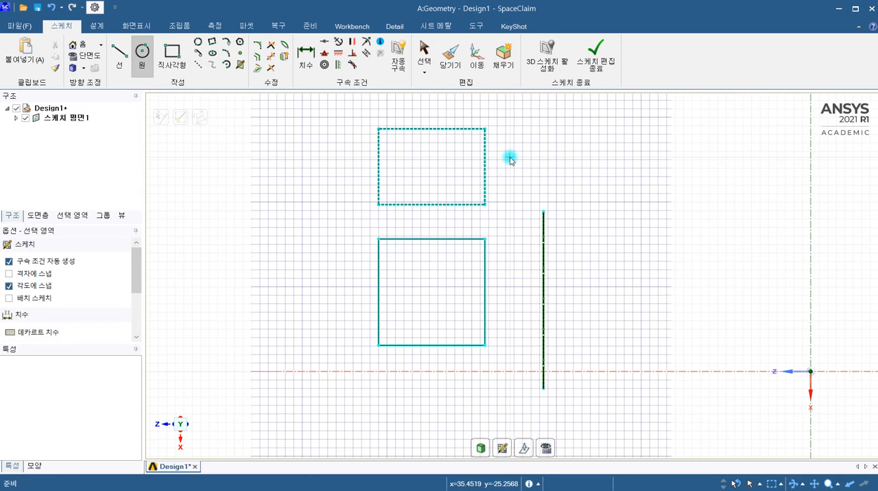
key("s")
left_click(544, 232)
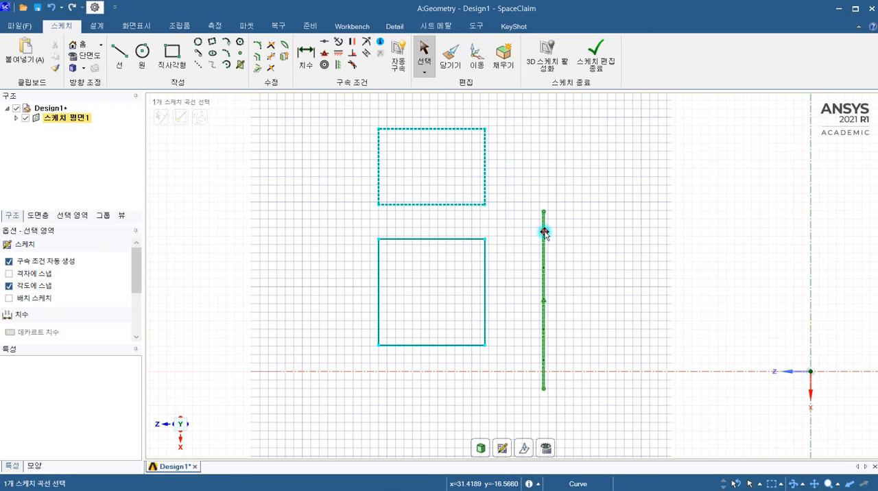
left_click(544, 233)
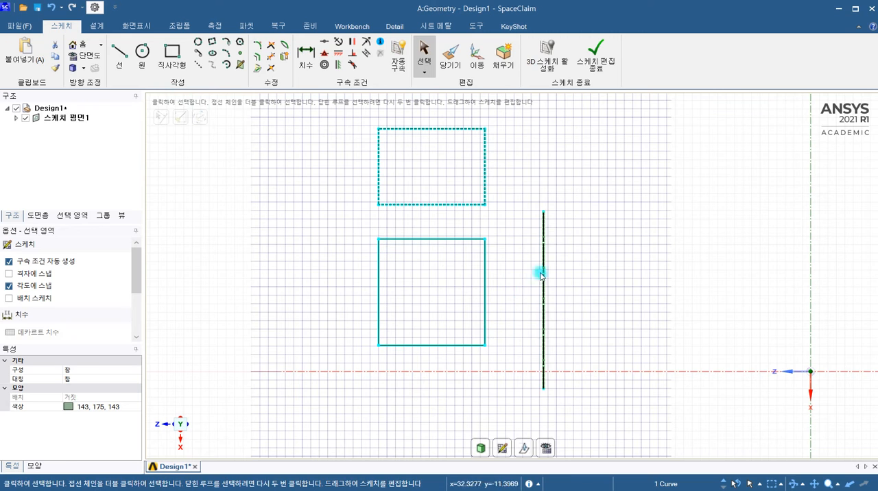
left_click(142, 55)
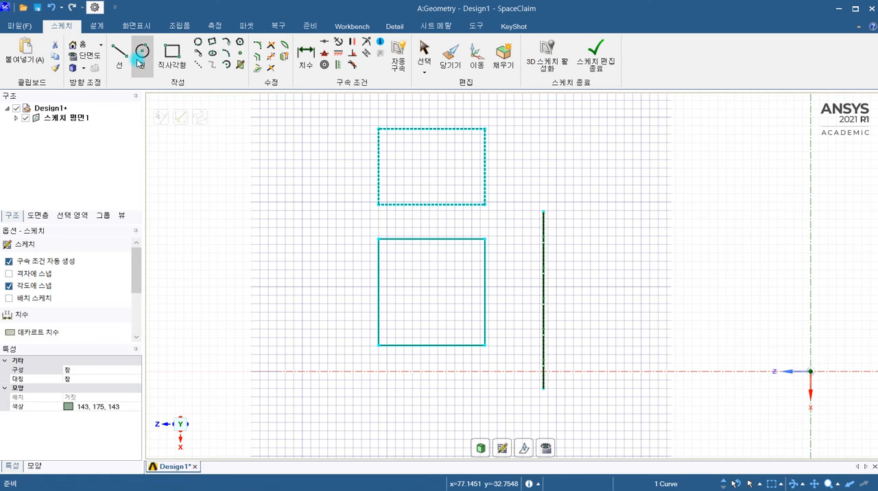
left_click(442, 288)
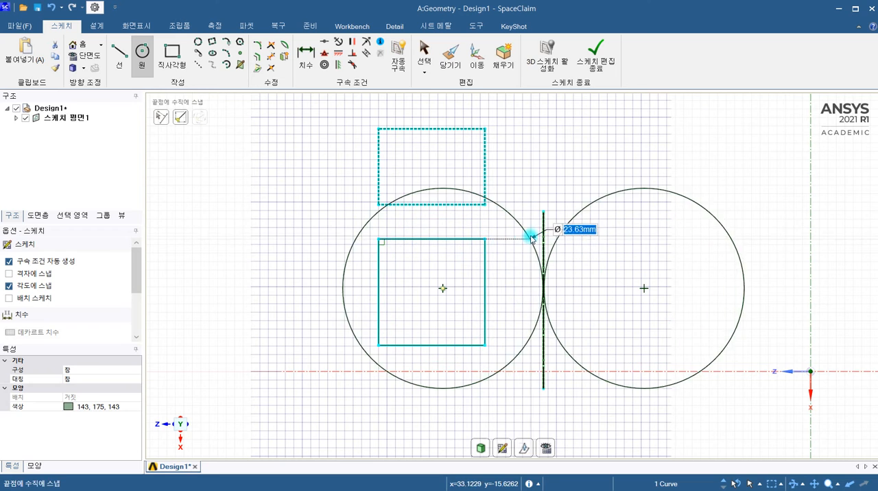
left_click(504, 310)
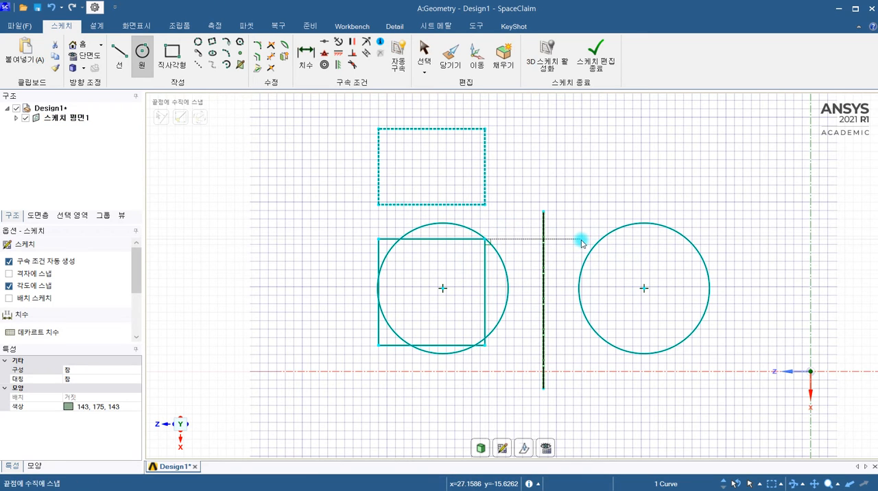
Sketch two connected lines on the left side of the mirror line, the first about 12 mm long, ending above the mirror line.
key("l")
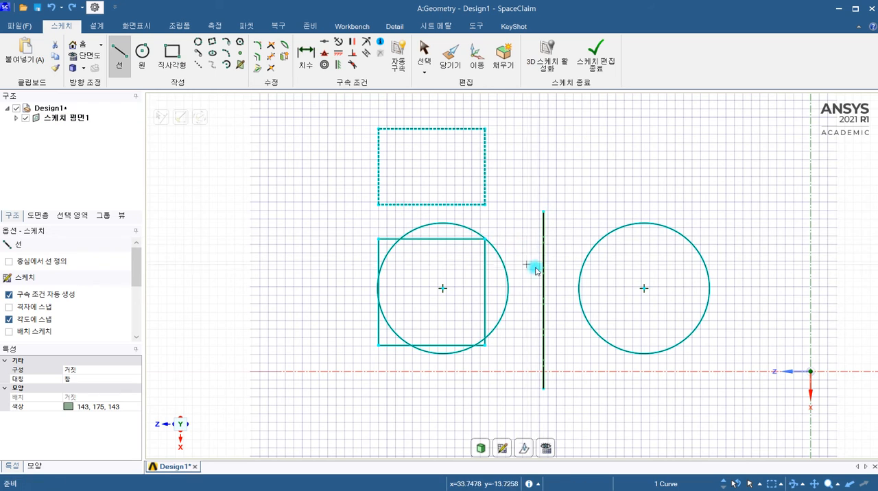
left_click(299, 196)
left_click(256, 283)
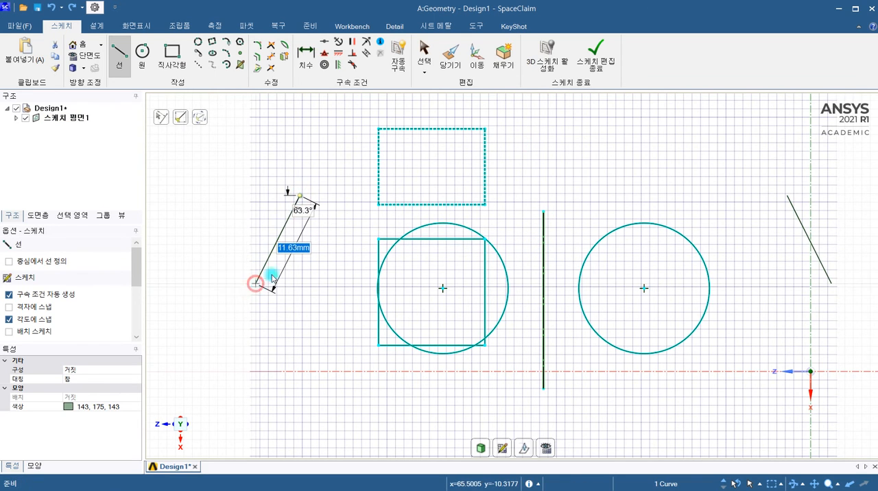
left_click(526, 174)
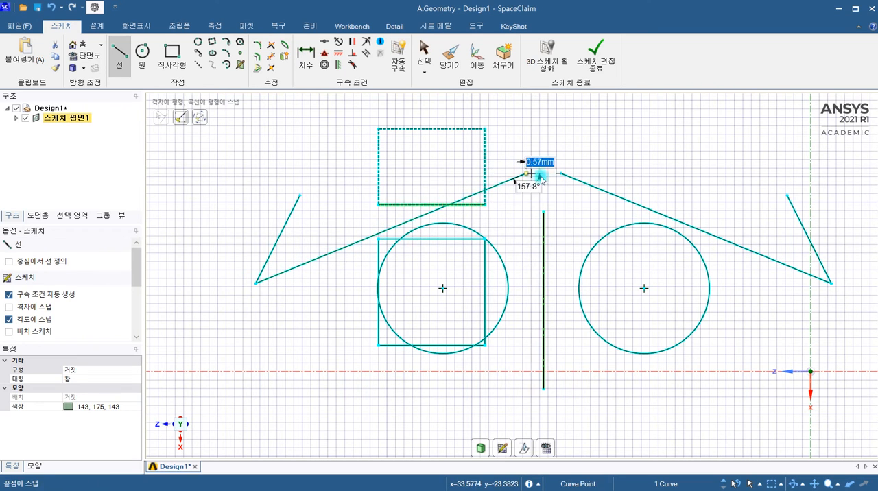
key("Escape")
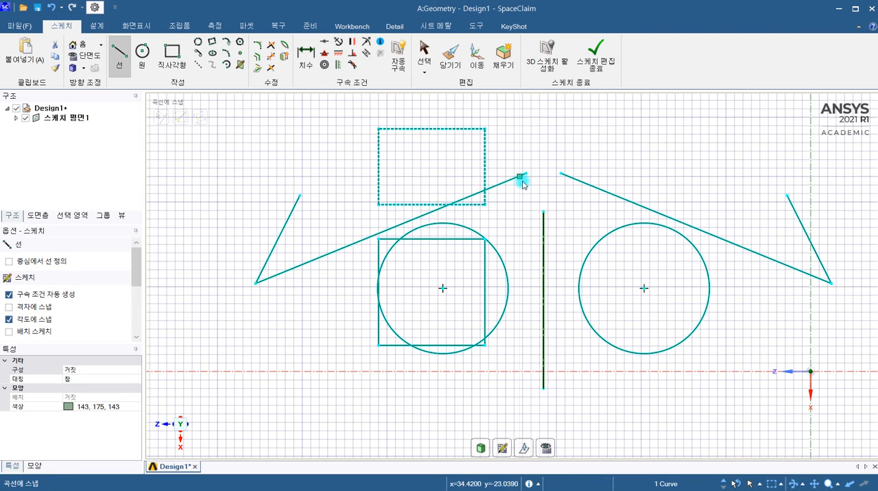
Clear the vertical line's mirror line setting and sketch a diagonal line about 15 mm long at the lower left, defined from its midpoint.
right_click(545, 252)
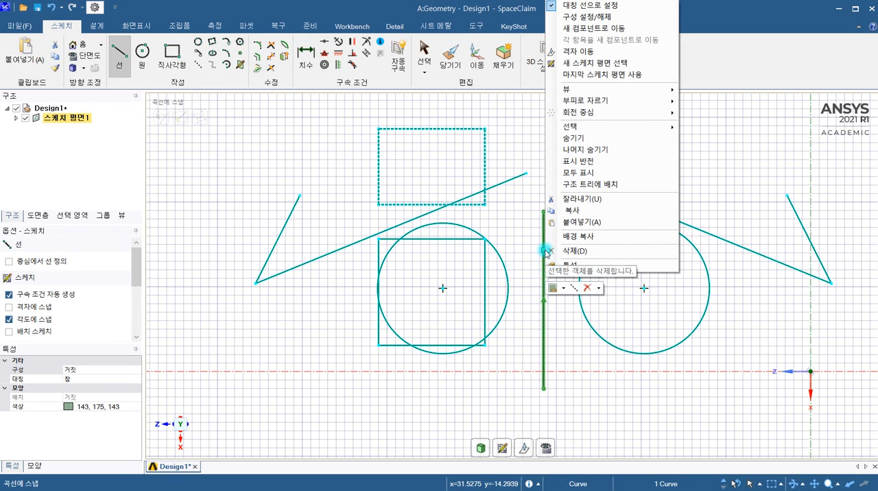
left_click(552, 6)
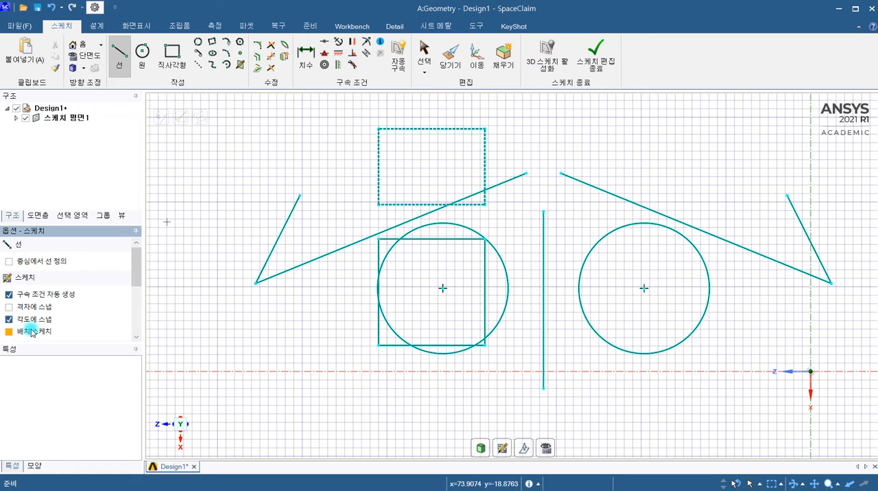
left_click(9, 261)
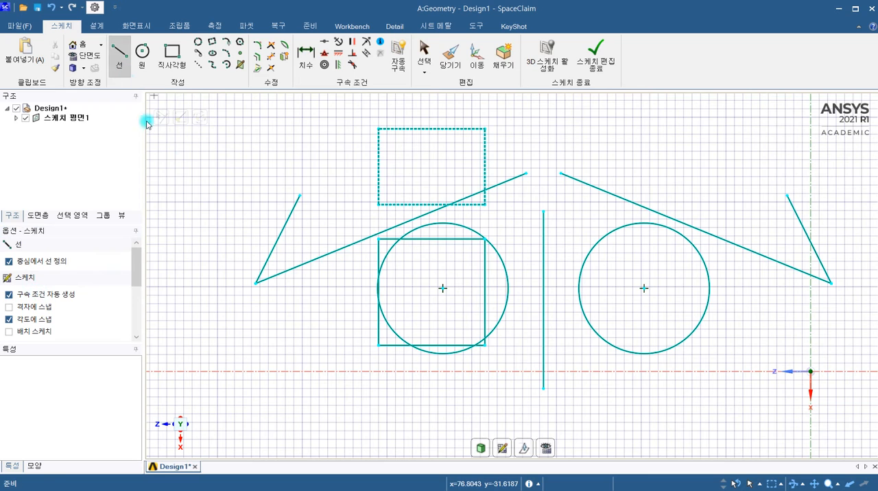
left_click(243, 350)
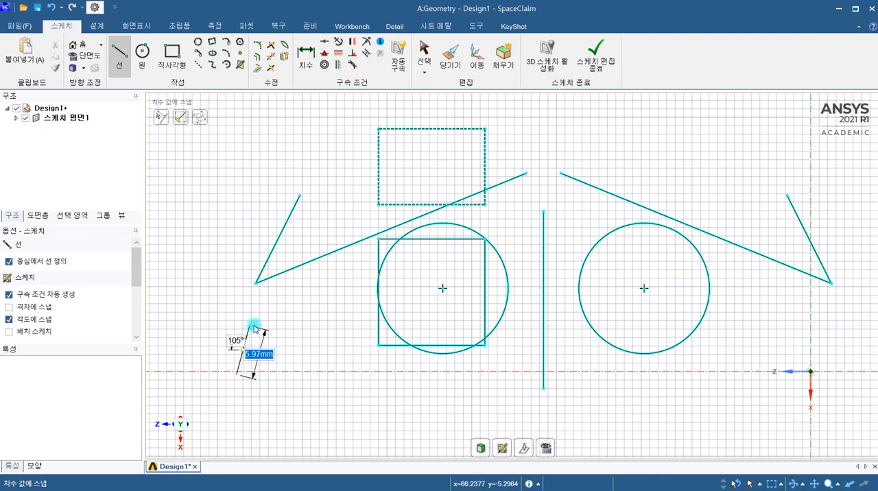
left_click(286, 306)
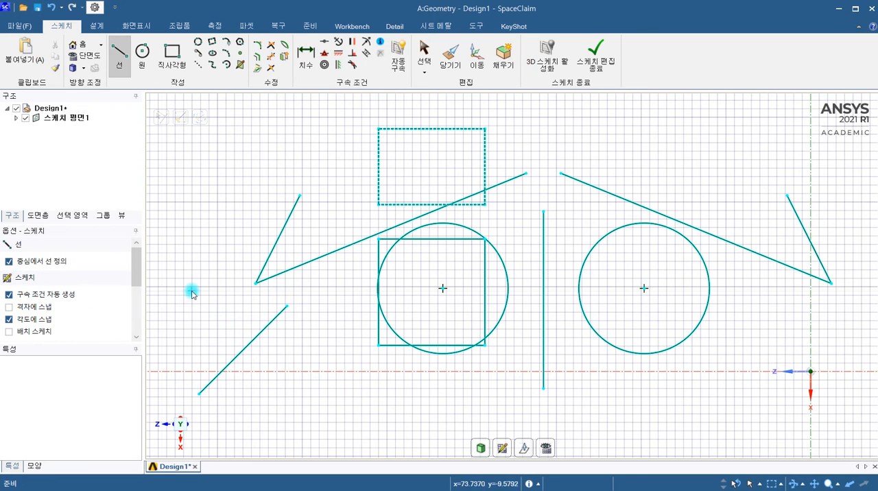
left_click(7, 262)
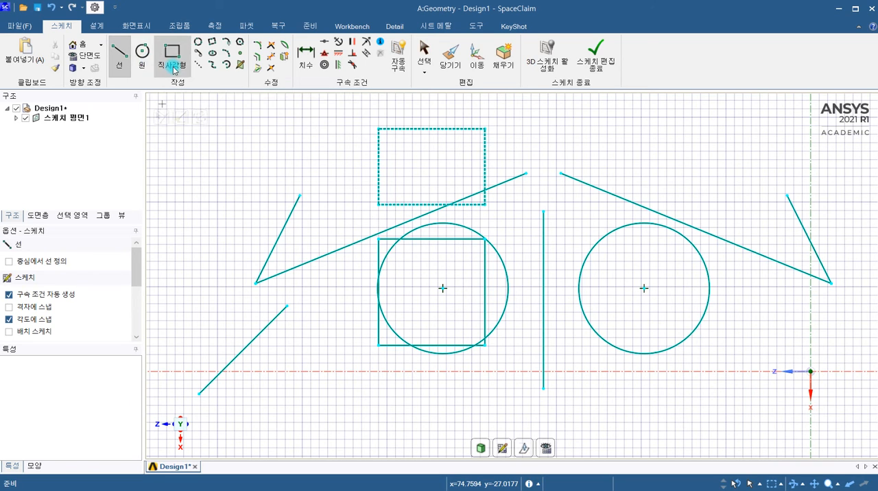
Sketch a small circle left of the existing lines and a large circle about 164 mm in diameter enclosing most of the sketch.
left_click(142, 51)
left_click(229, 212)
left_click(253, 164)
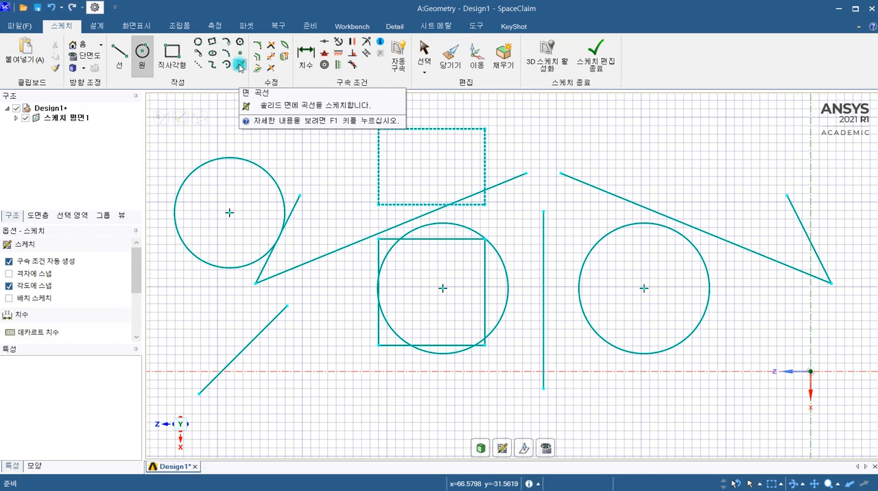
mouse_move(520, 235)
middle_mouse_down()
mouse_move(527, 168)
mouse_move(510, 176)
middle_mouse_up()
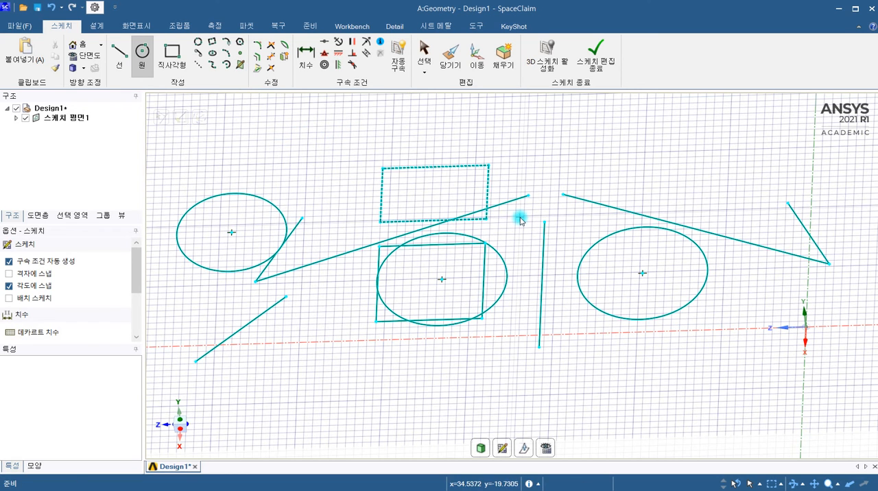
scroll(519, 219, "down", 4)
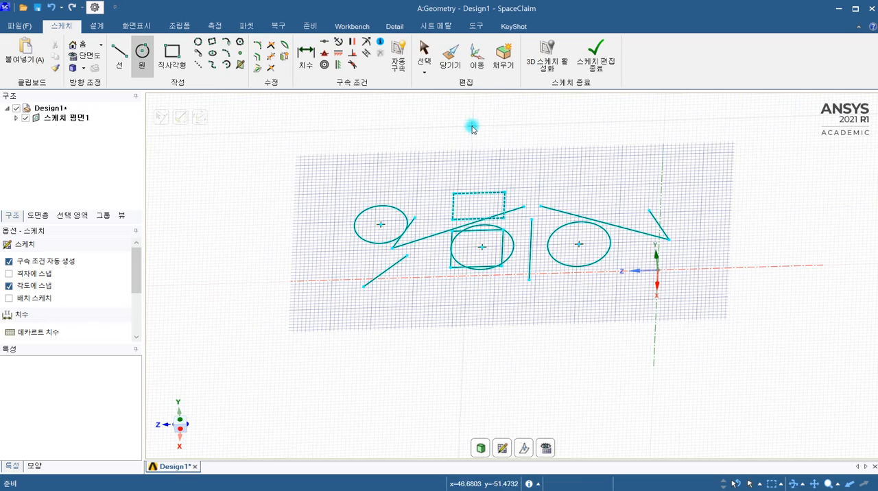
left_click(705, 166)
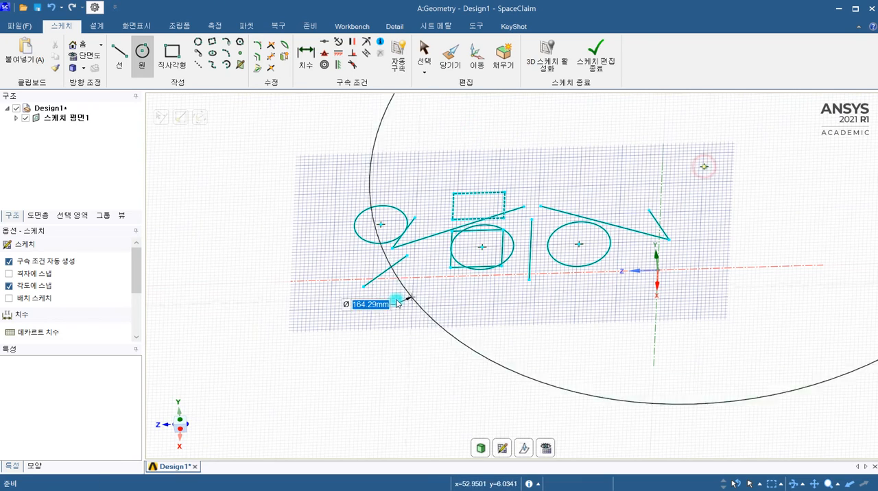
key("Escape")
Delete all the curves in the sketch.
scroll(504, 276, "down", 5)
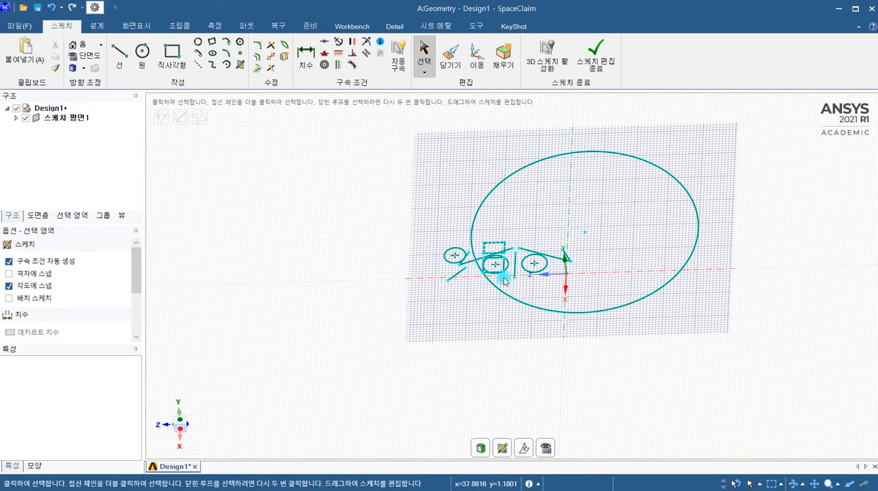
mouse_move(720, 141)
left_mouse_down()
mouse_move(491, 323)
mouse_move(398, 336)
mouse_move(413, 335)
left_mouse_up()
key("Delete")
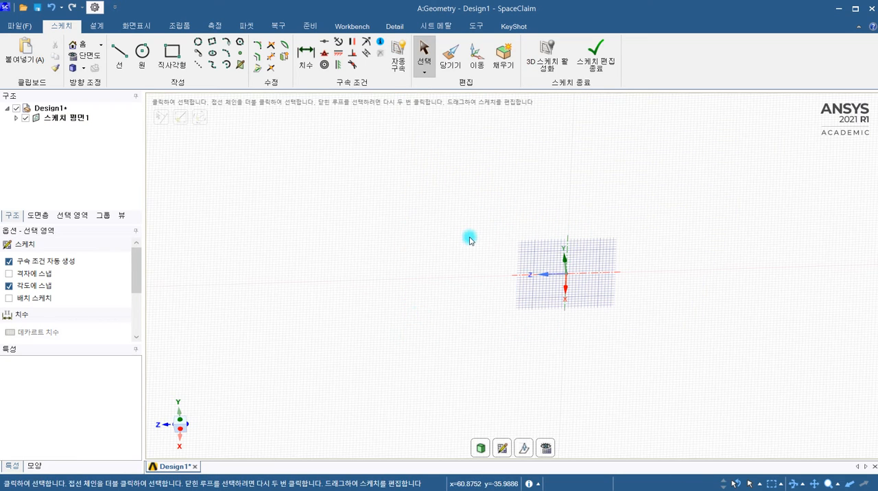
Sketch a circle centred on the origin, extending beyond the sketch grid.
left_click(142, 51)
left_click(566, 273)
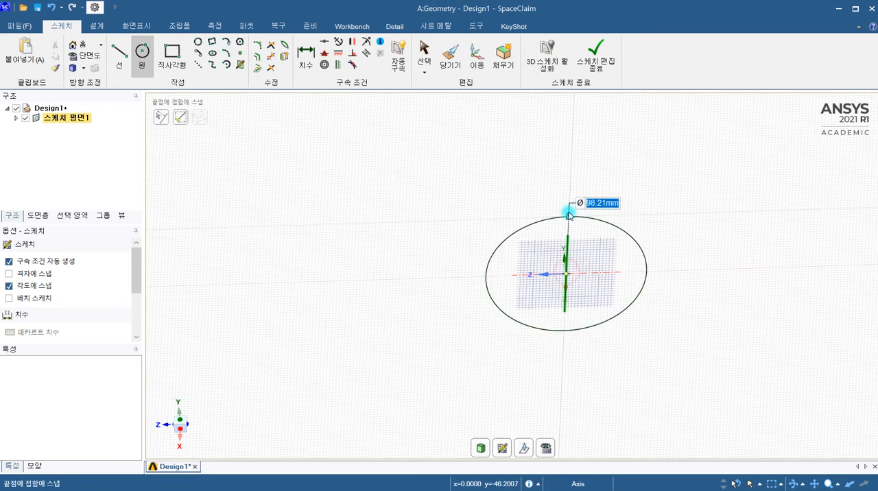
left_click(496, 257)
Pull the circular face upward into a tall solid cylinder.
left_click(450, 52)
left_click_drag(536, 281, 519, 140)
left_click(498, 213)
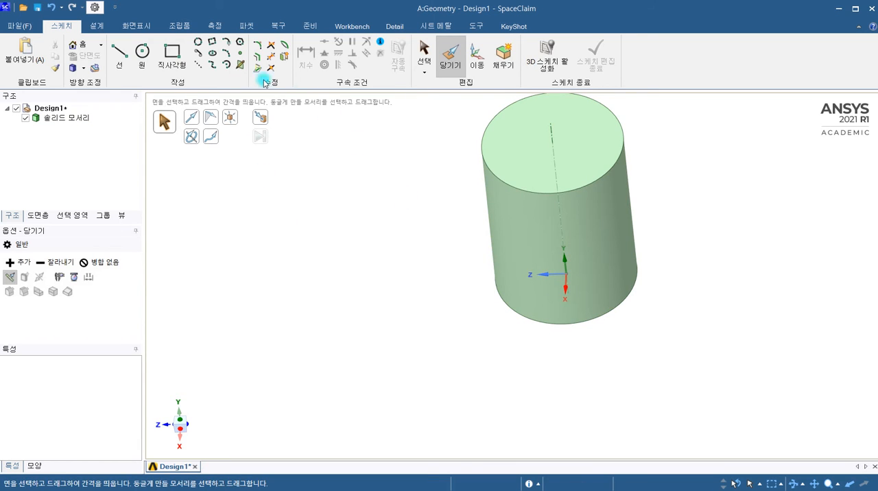
Sketch a four-point face curve running diagonally down the cylinder's side face.
left_click(240, 64)
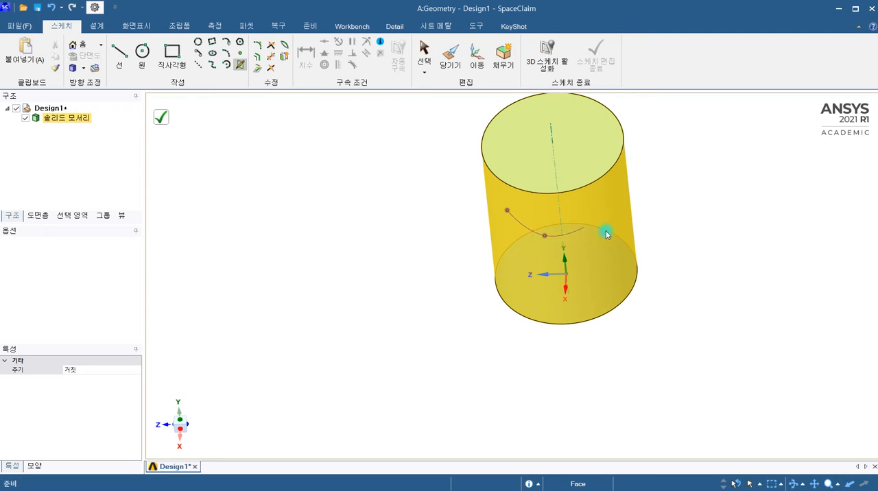
left_click(602, 254)
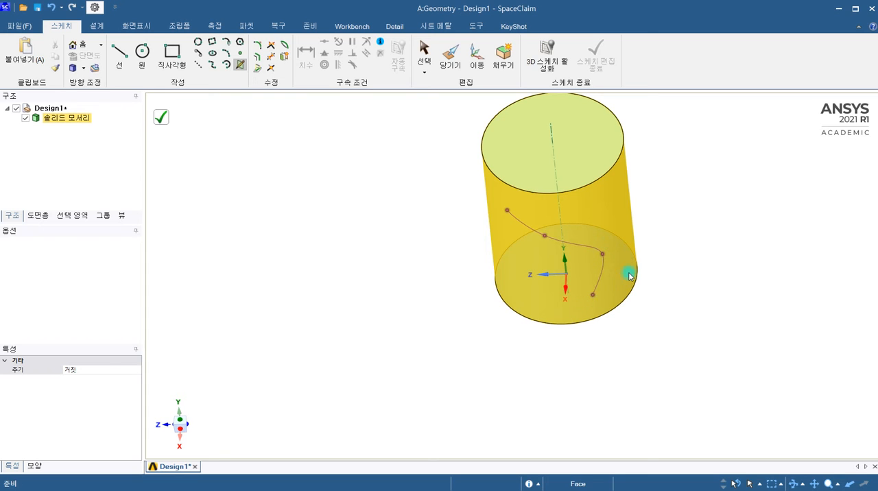
left_click(240, 66)
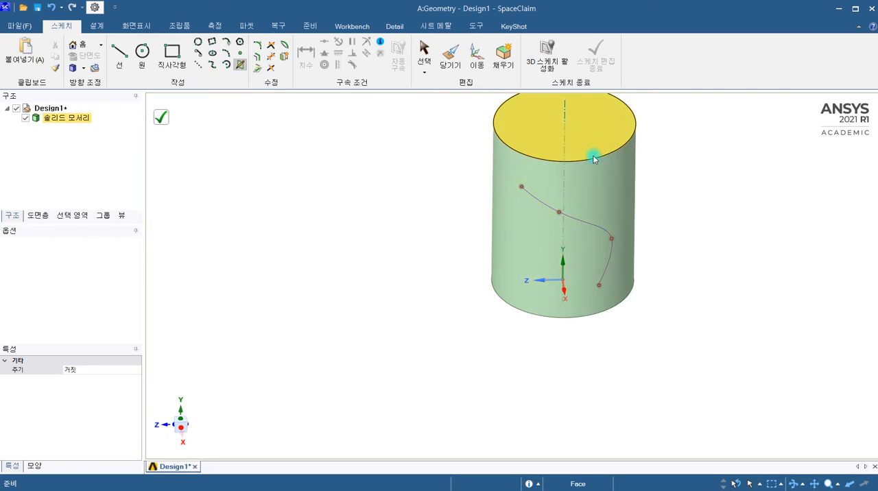
middle_click_drag(584, 230, 501, 325)
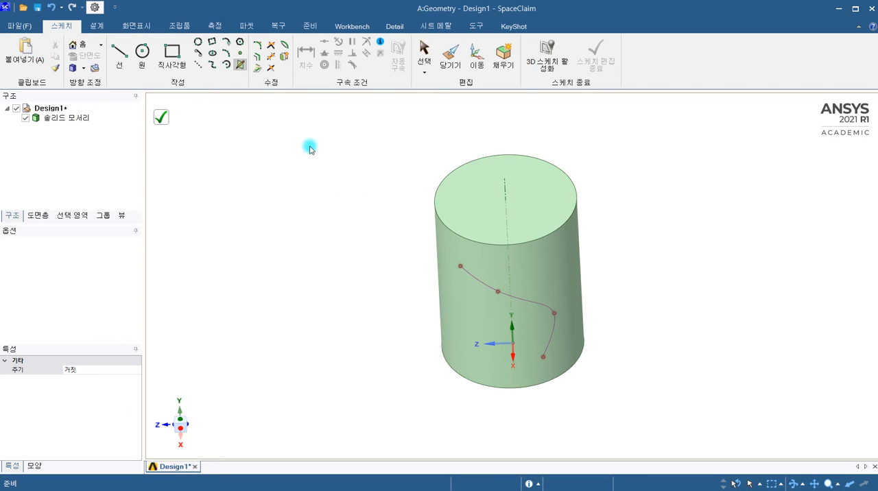
left_click(247, 27)
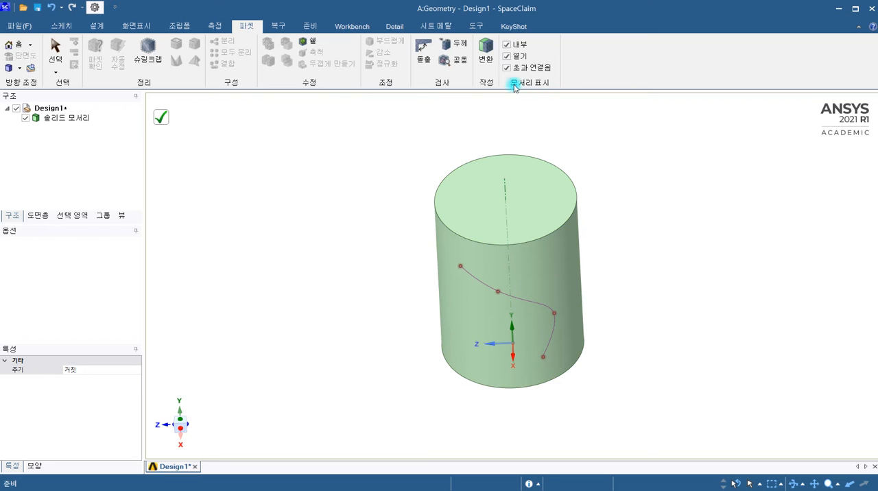
triple_click(465, 173)
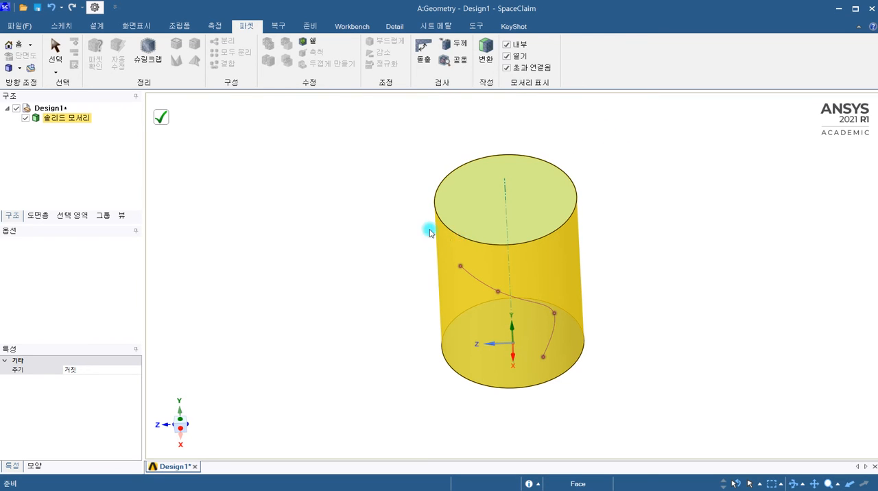
left_click(429, 232)
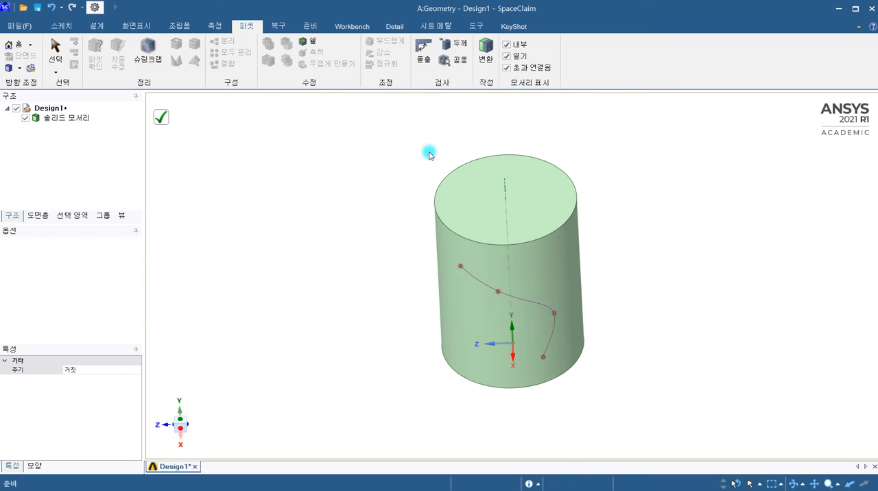
Undo the last two points of the face curve on the cylinder's side.
left_click(64, 25)
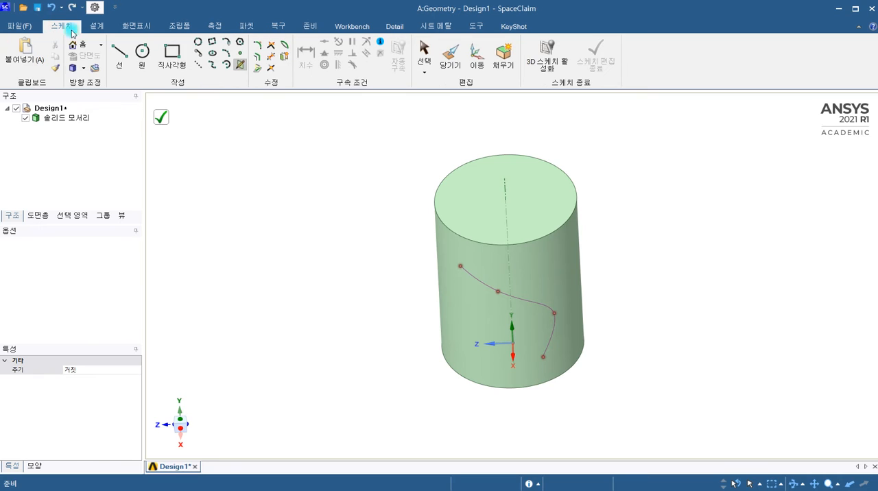
left_click(239, 65)
left_click(53, 9)
left_click(349, 220)
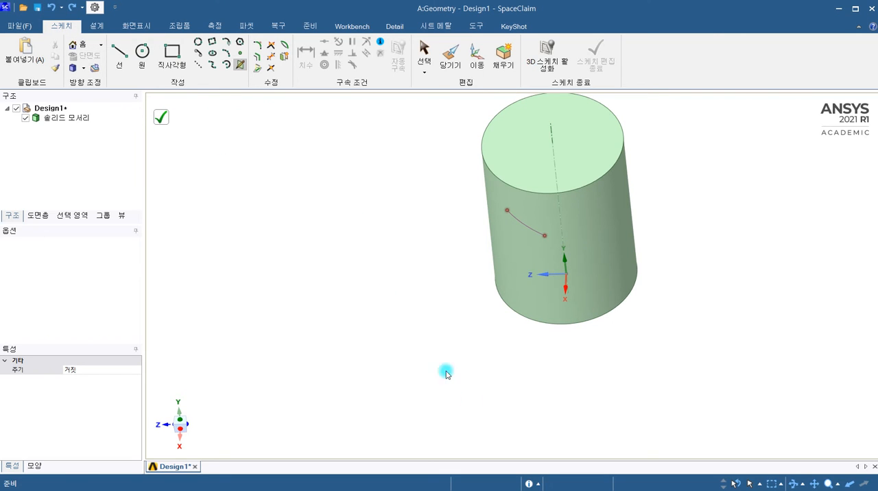
Finish the face curve, place a sketch plane on the cylinder's top circular face and view it in plan.
left_click(106, 23)
left_click(167, 55)
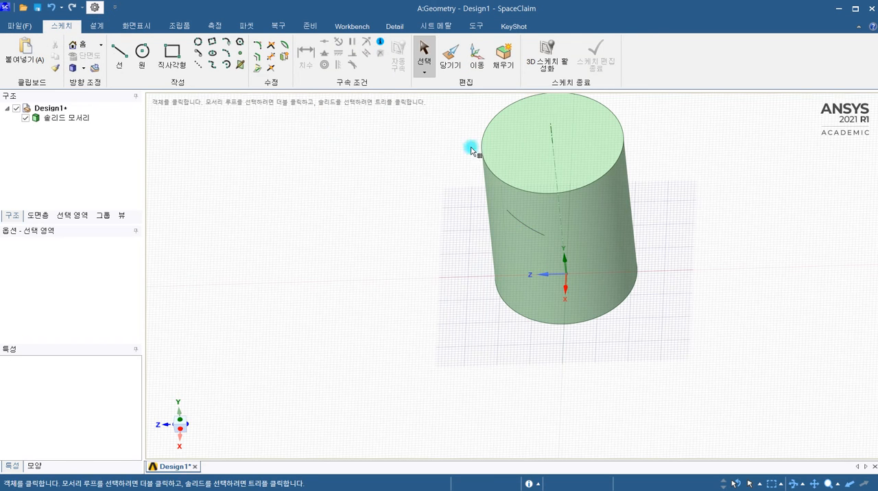
left_click(502, 152)
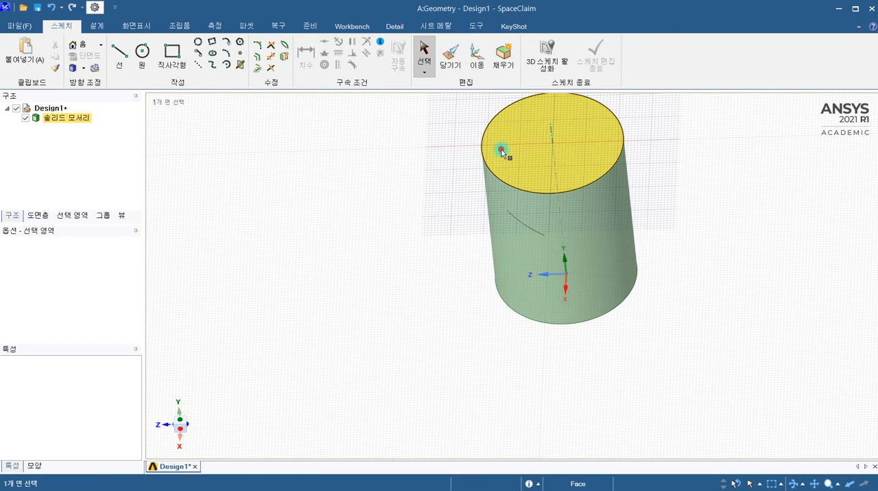
left_click(501, 150)
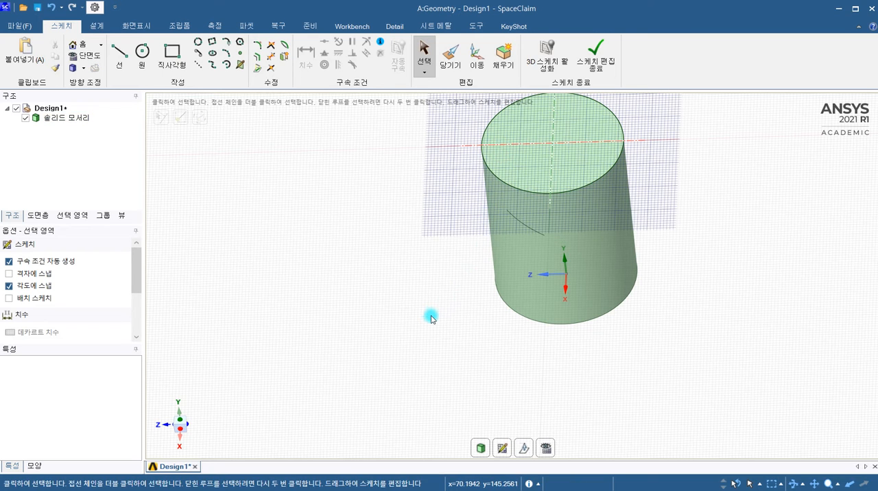
mouse_move(431, 319)
middle_mouse_down()
mouse_move(443, 343)
mouse_move(452, 334)
mouse_move(412, 392)
middle_mouse_up()
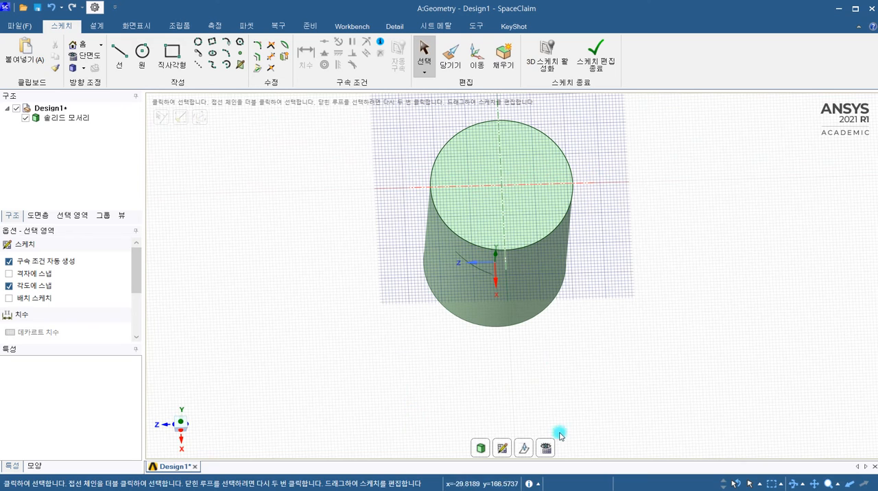
left_click(546, 448)
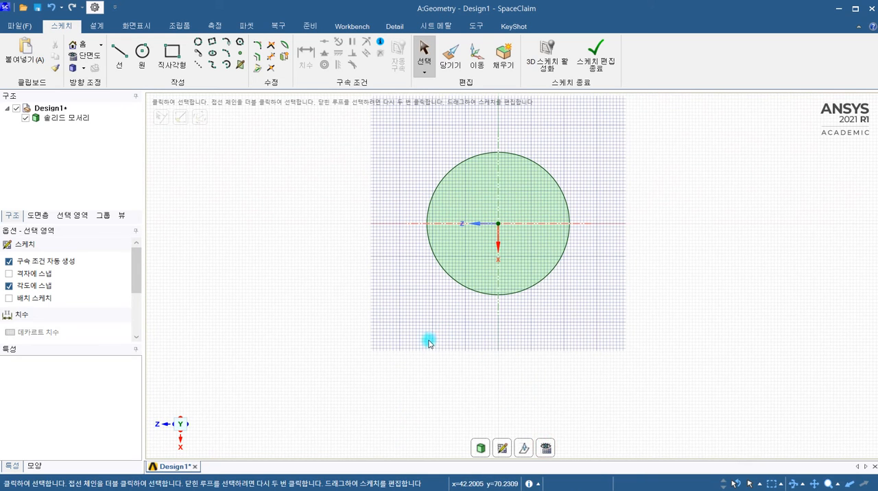
middle_click_drag(429, 343, 387, 394, "shift")
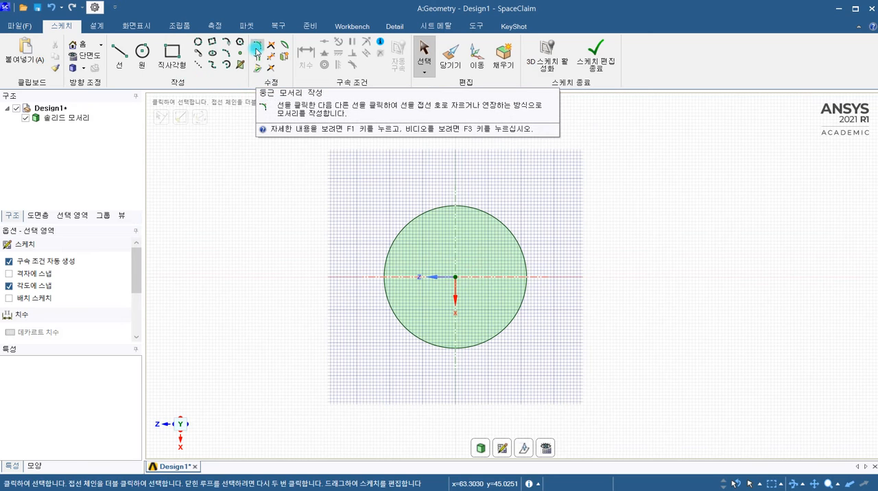
Sketch a square about 47 mm on a side, beside the cylinder's circular top face.
left_click(168, 65)
left_click(564, 175)
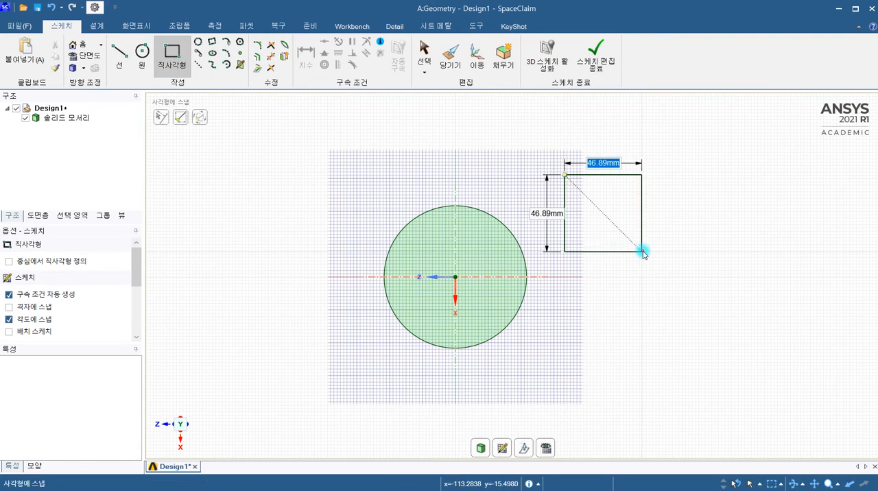
left_click(642, 251)
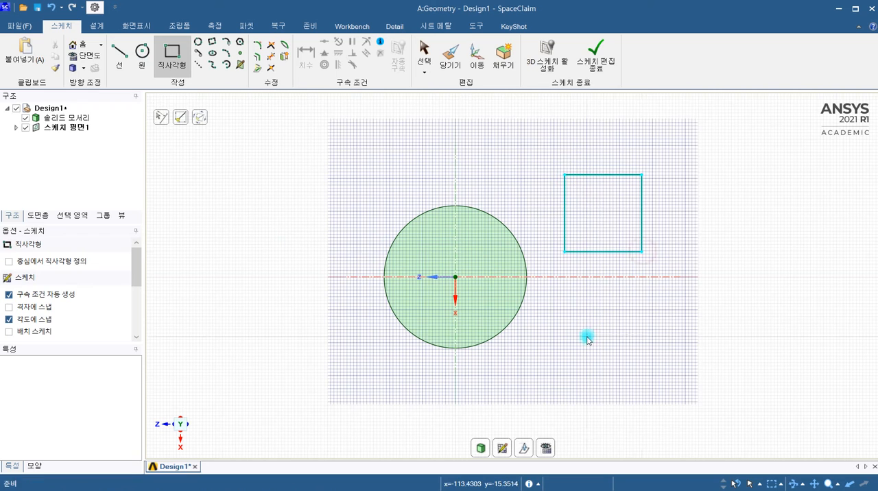
Round the square's upper corner farthest from the cylinder with a radius of about 11 mm.
left_click(257, 46)
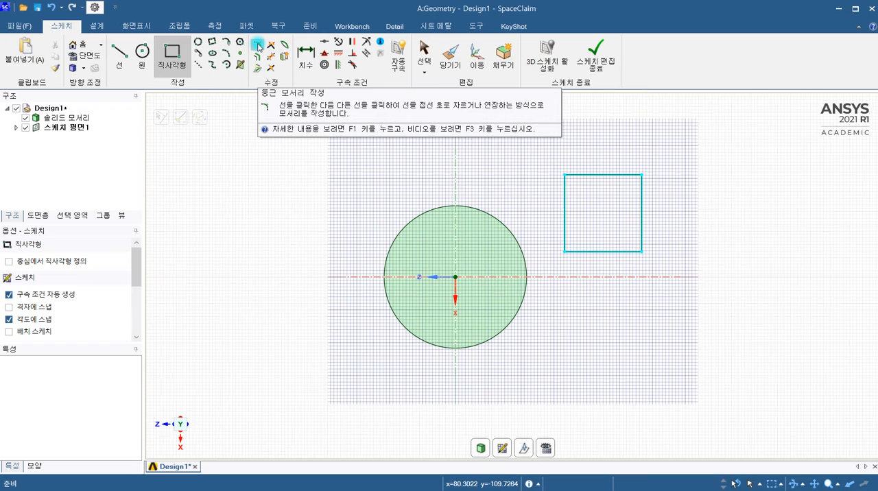
left_click(258, 47)
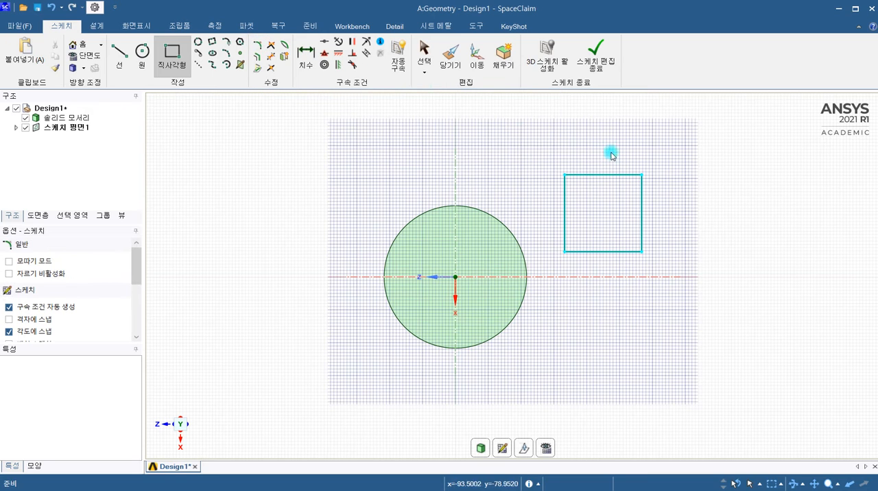
left_click(613, 177)
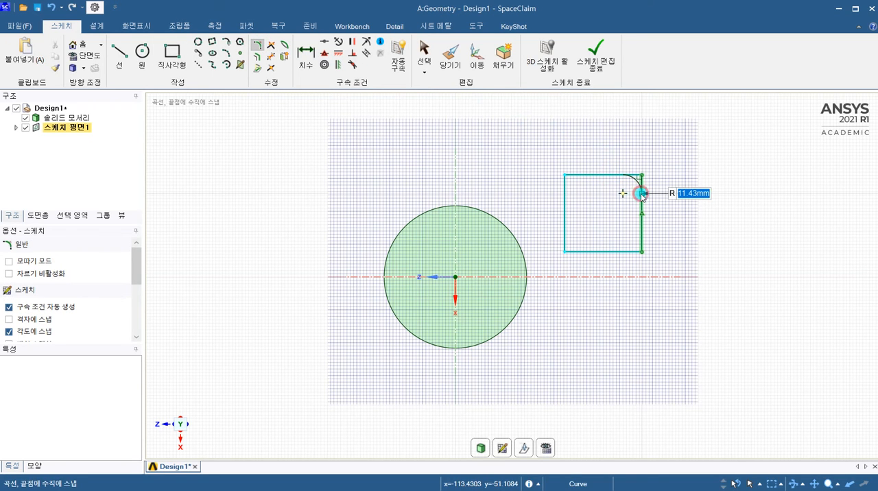
left_click(641, 194)
scroll(631, 182, "up", 2)
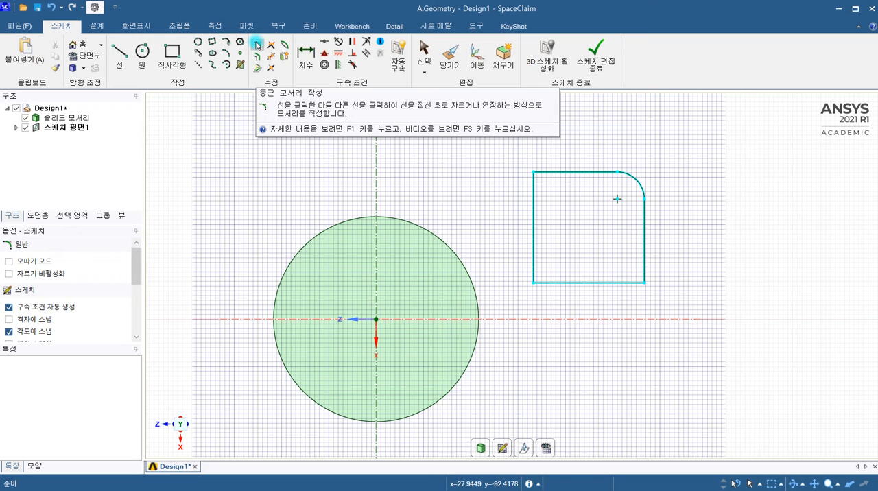
Offset the square's upper edge and the edge facing the cylinder outward as separate single lines.
left_click(255, 58)
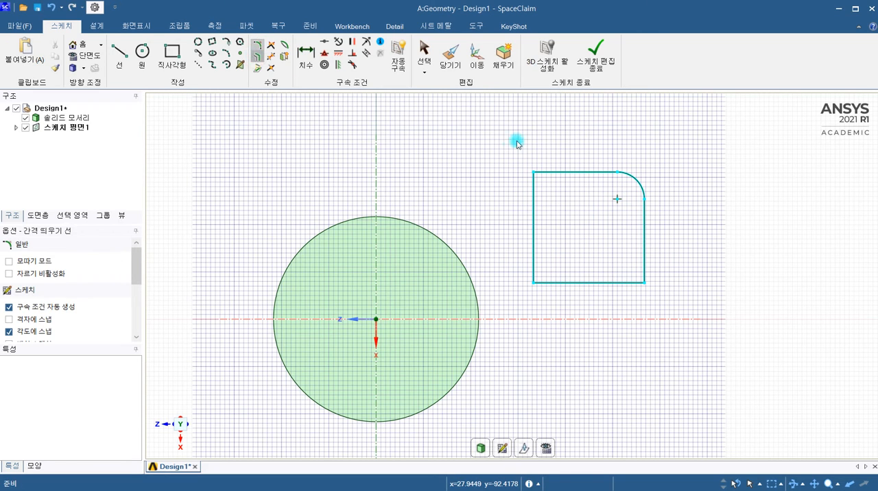
left_click(550, 172)
left_click(553, 159)
left_click(534, 194)
left_click(513, 196)
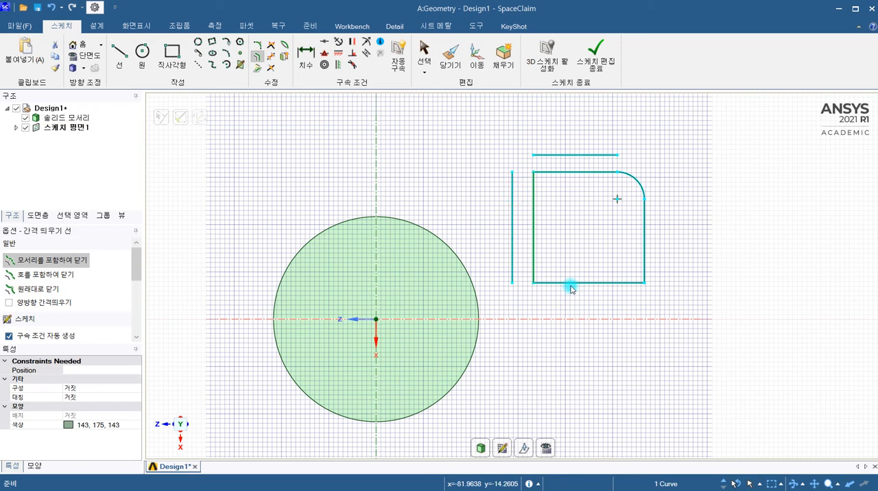
Offset the whole rounded square outline outward as one closed loop, a short distance outside the original.
left_click_drag(523, 169, 655, 308)
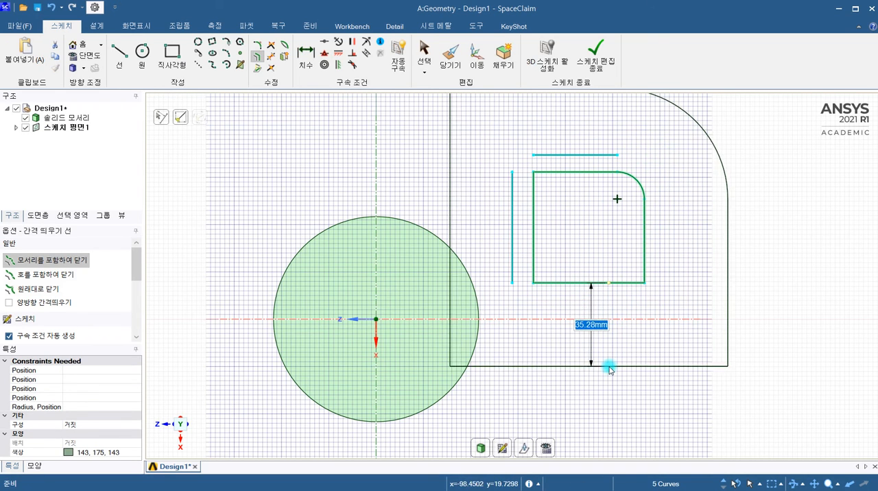
left_click(621, 303)
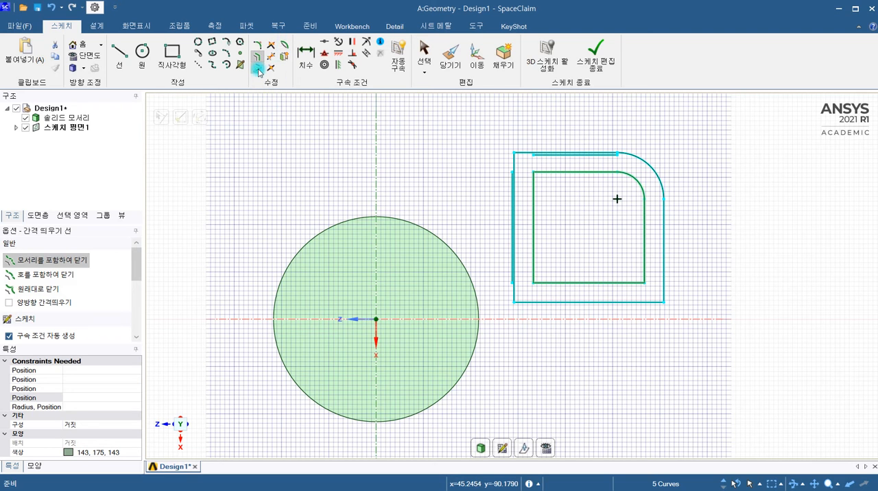
middle_click_drag(384, 334, 378, 265)
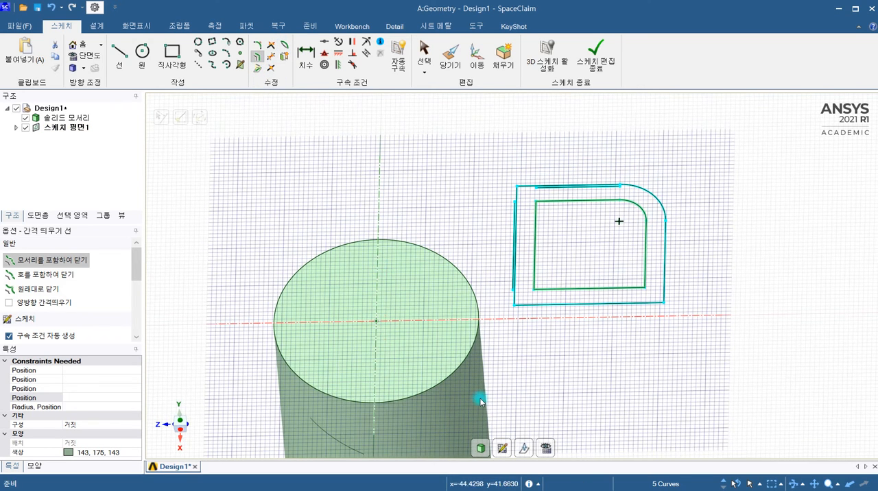
left_click(474, 291)
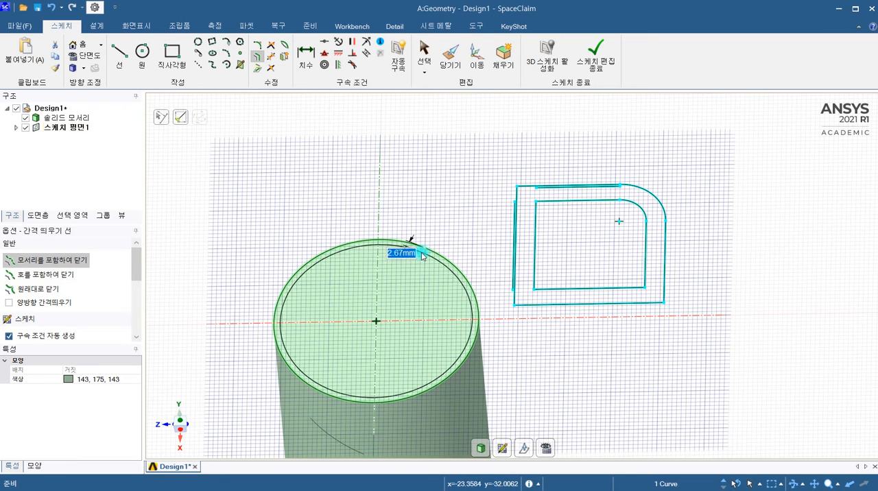
key("Escape")
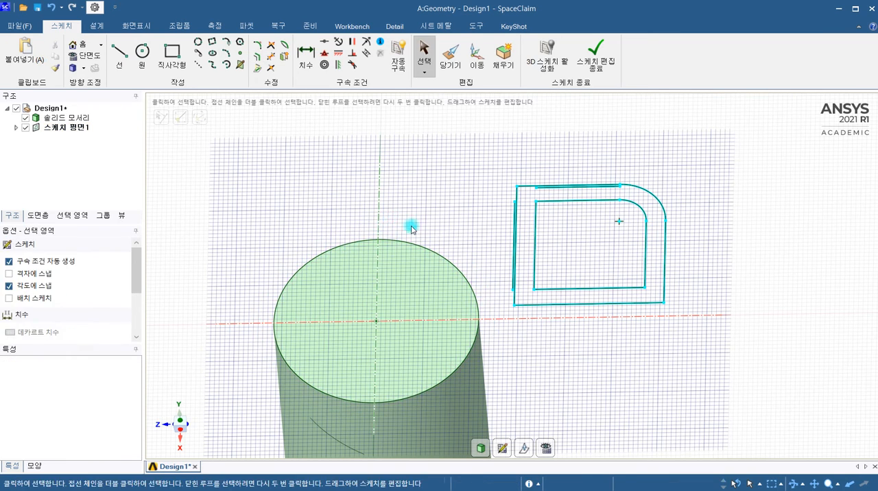
left_click(450, 267)
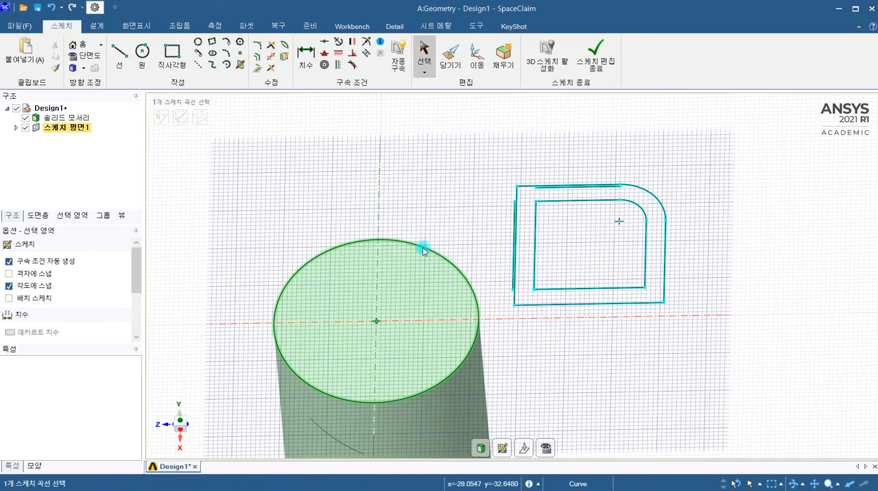
middle_click_drag(410, 284, 405, 317)
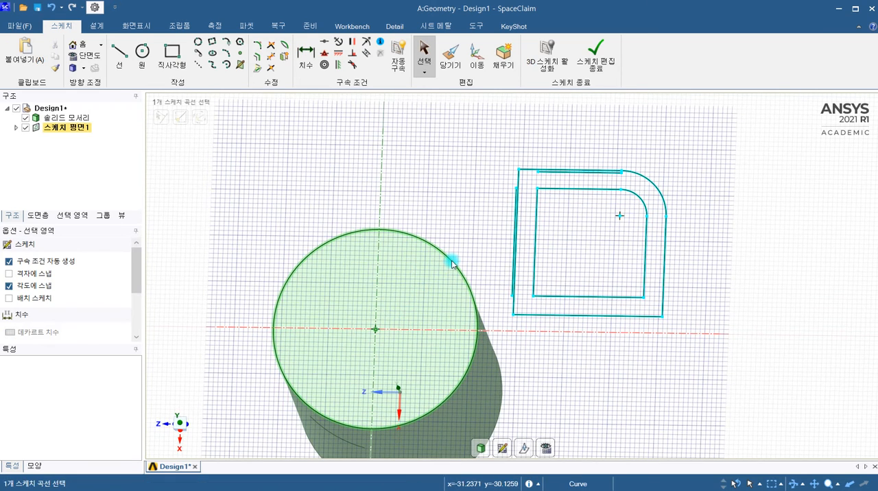
left_click(411, 109)
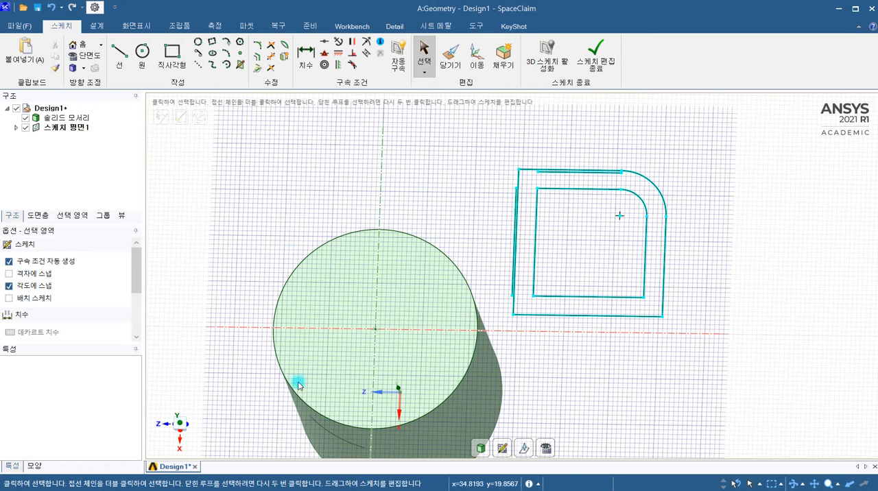
left_click(309, 254)
left_click(318, 266)
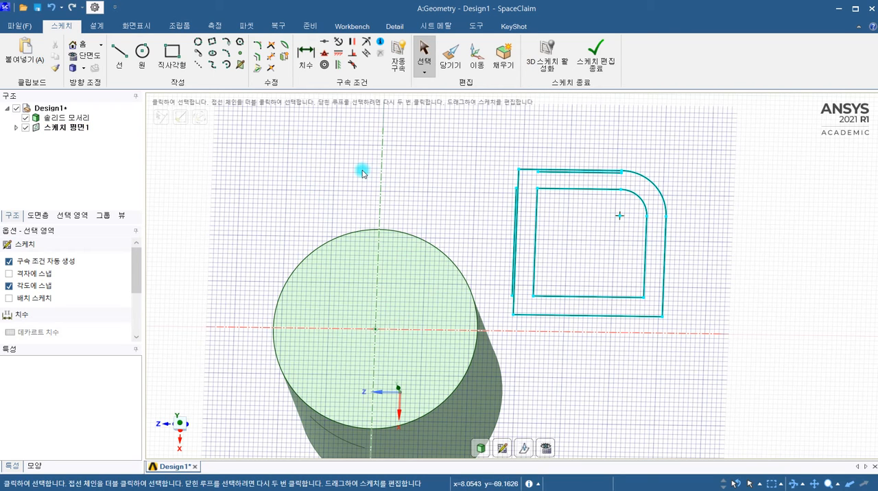
Project the cylinder's top circular edge onto the current sketch plane.
left_click(256, 70)
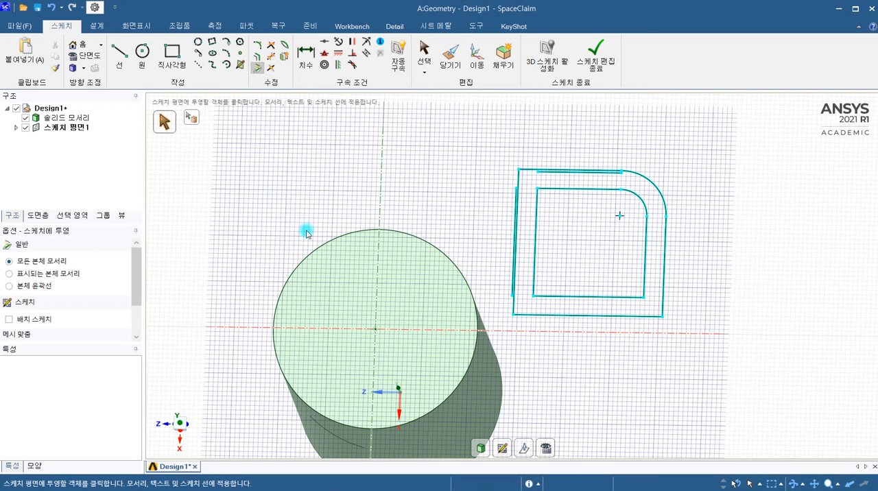
left_click(318, 246)
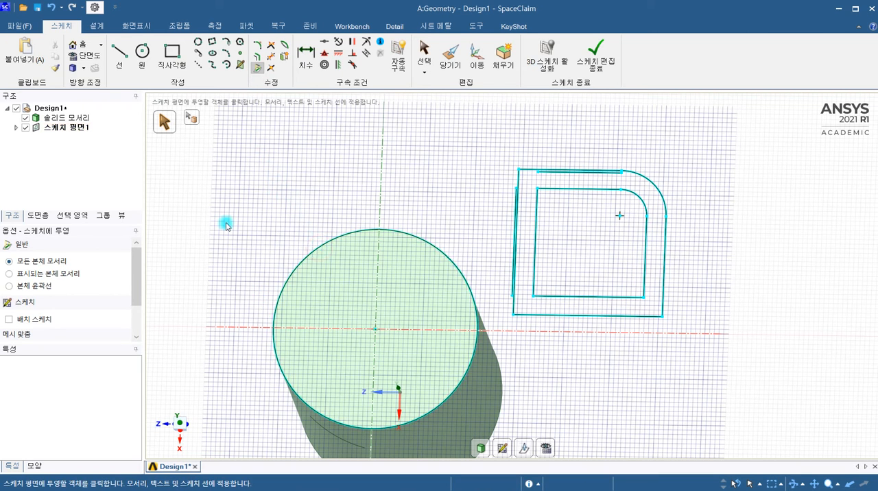
mouse_move(333, 274)
middle_mouse_down()
mouse_move(349, 337)
mouse_move(326, 336)
middle_mouse_up()
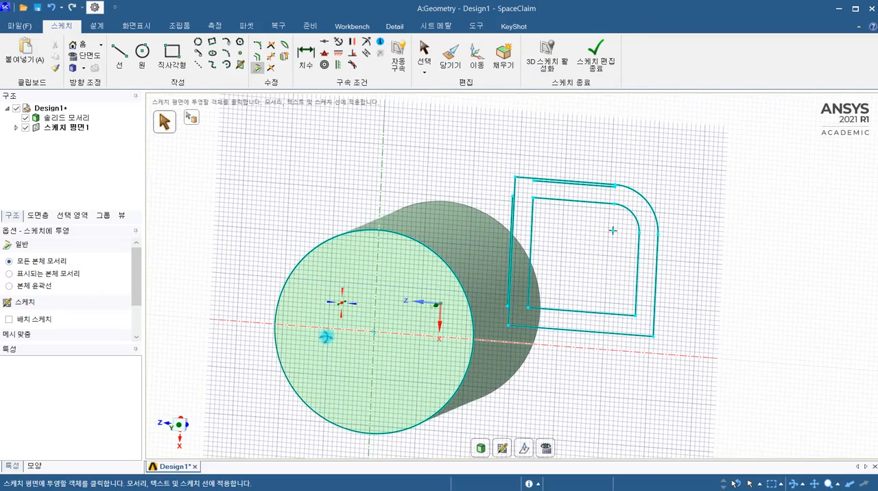
scroll(406, 295, "up", 3)
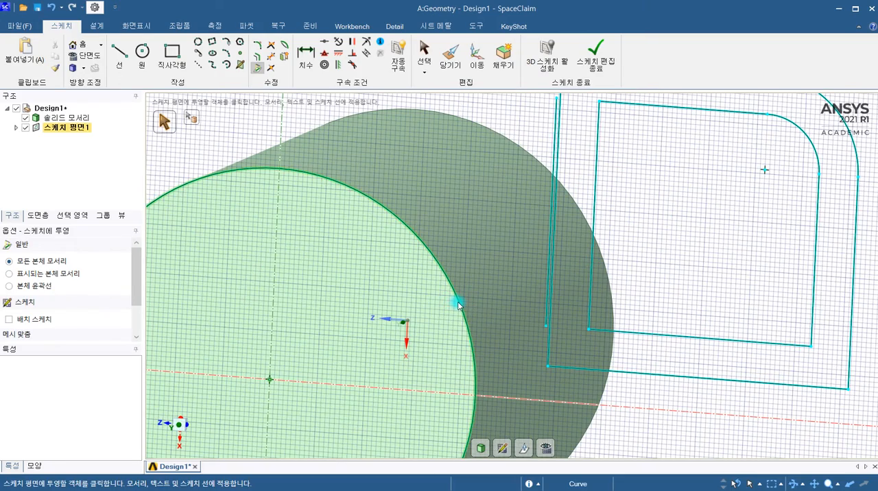
scroll(452, 302, "down", 4)
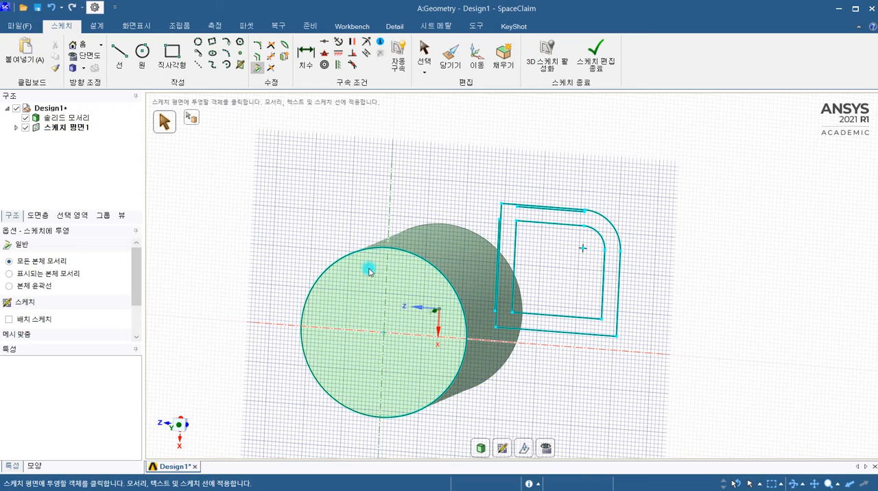
middle_click_drag(364, 302, 379, 241)
scroll(379, 241, "down", 4)
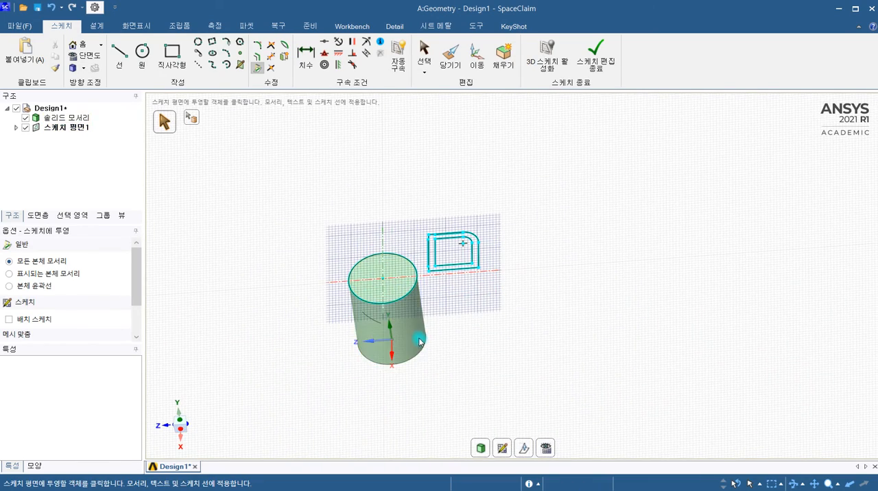
Place a new sketch plane on the XY plane through the cylinder's axis and move it along Z clear of the cylinder.
left_click(502, 450)
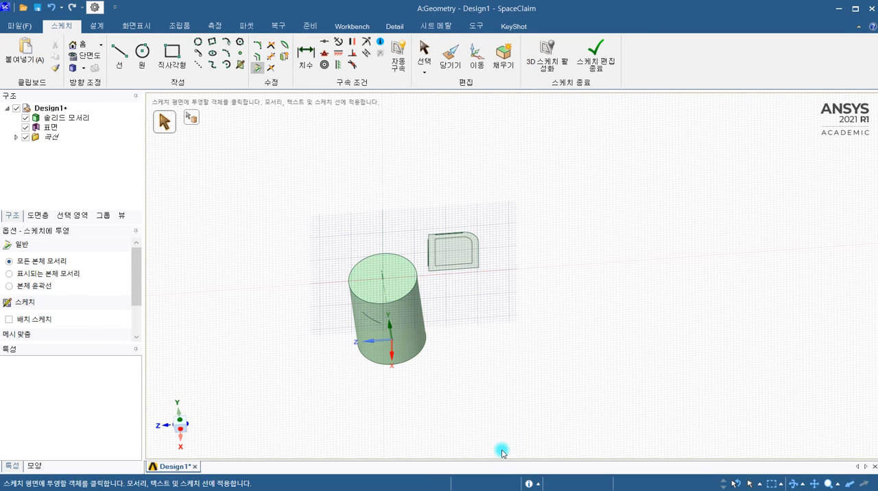
left_click(368, 343)
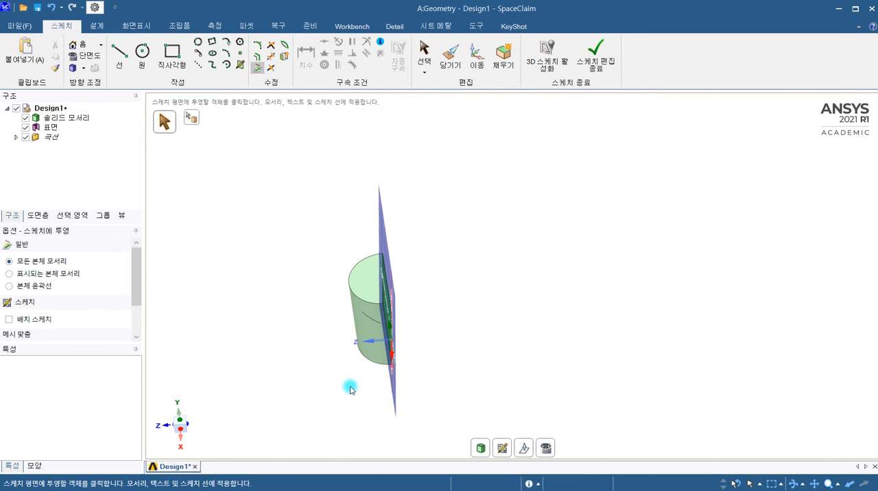
left_click(524, 450)
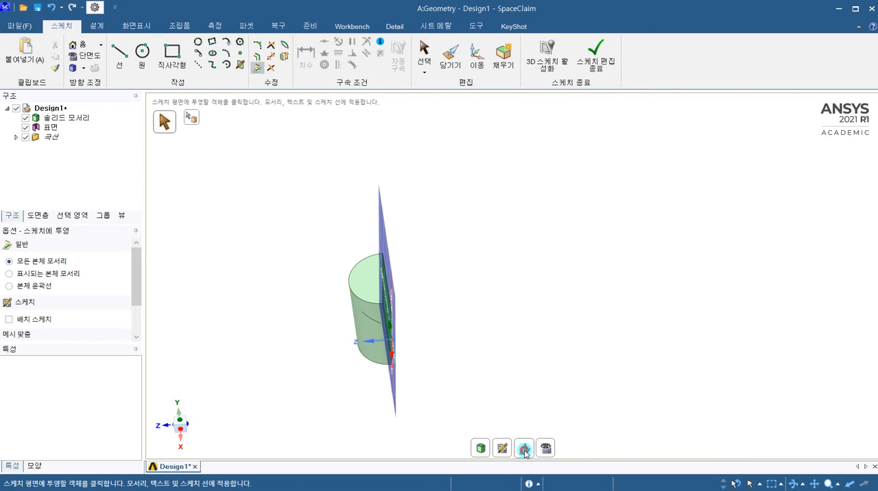
left_click_drag(343, 344, 260, 347)
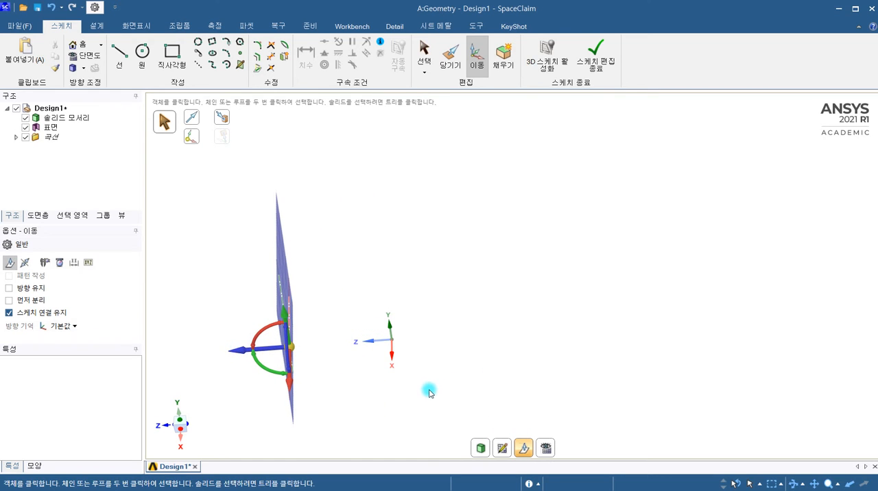
mouse_move(429, 392)
middle_mouse_down()
mouse_move(411, 370)
mouse_move(476, 355)
mouse_move(405, 366)
mouse_move(451, 284)
mouse_move(484, 318)
middle_mouse_up()
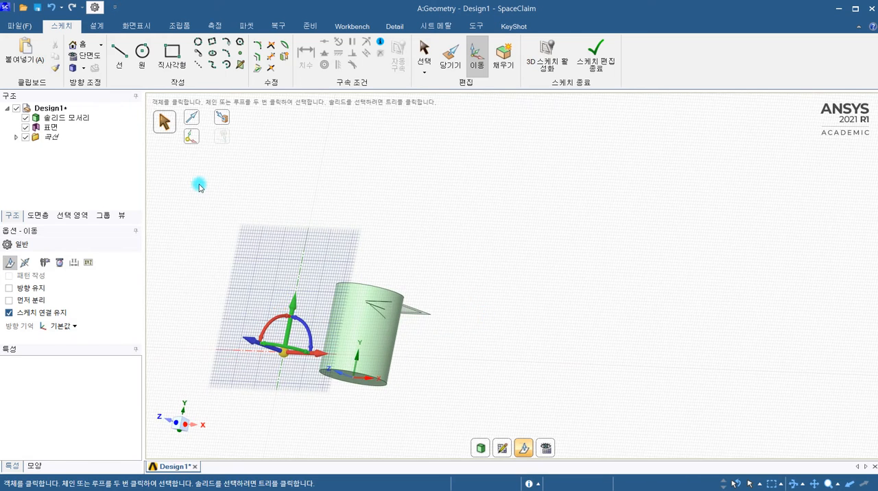
Project the cylinder's two straight side silhouette edges onto the offset sketch plane, with projection applied to all body edges.
left_click(257, 70)
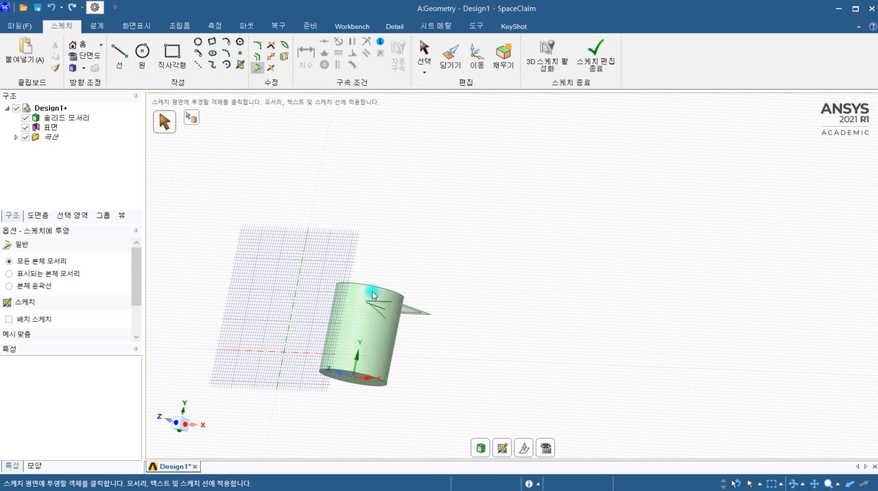
mouse_move(300, 328)
middle_mouse_down()
mouse_move(217, 350)
mouse_move(249, 351)
mouse_move(309, 299)
mouse_move(337, 372)
mouse_move(376, 365)
middle_mouse_up()
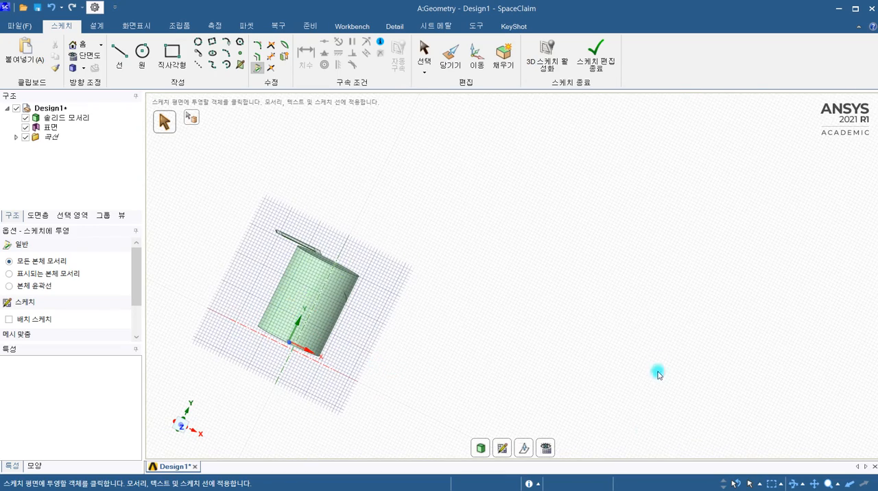
left_click(546, 448)
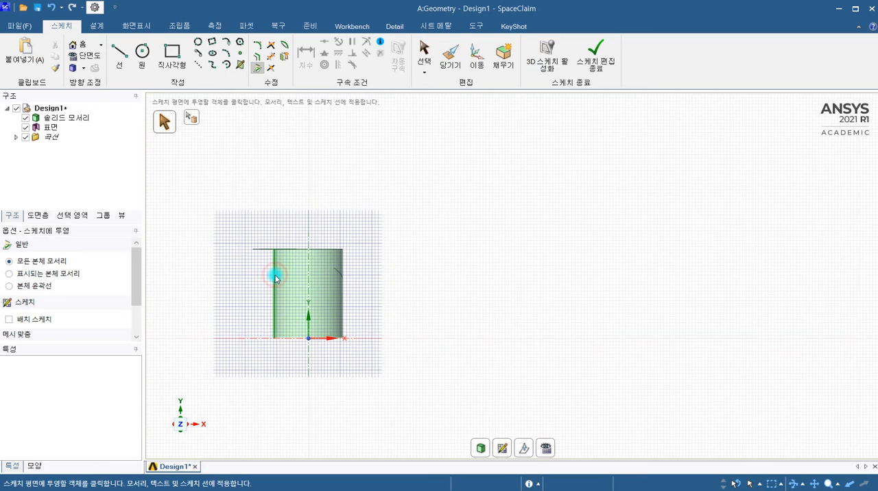
left_click(276, 277)
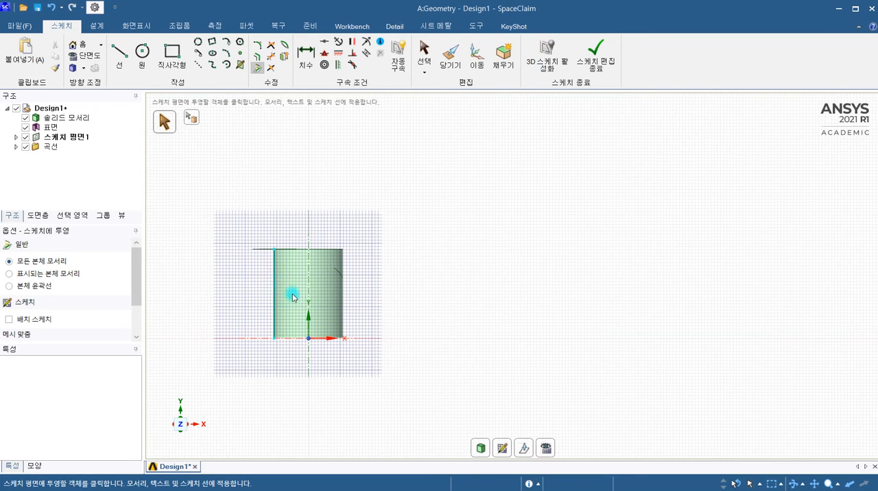
left_click(342, 302)
middle_click_drag(510, 317, 431, 357)
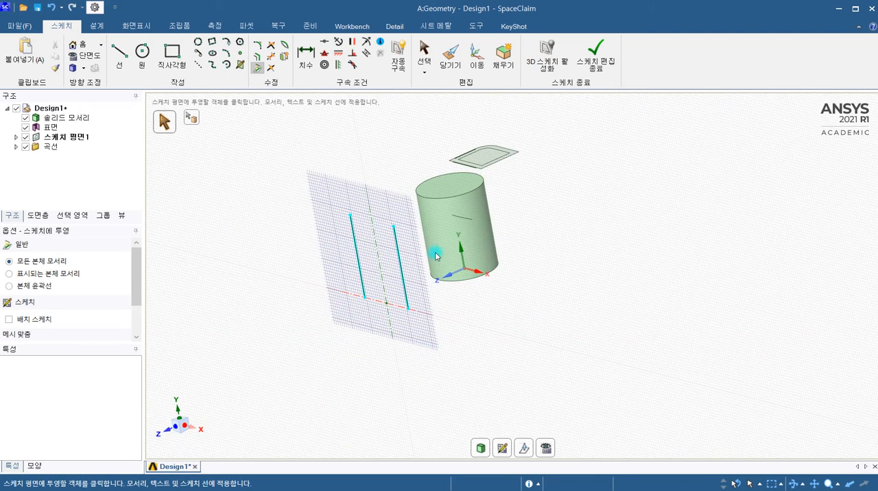
scroll(435, 248, "up", 3)
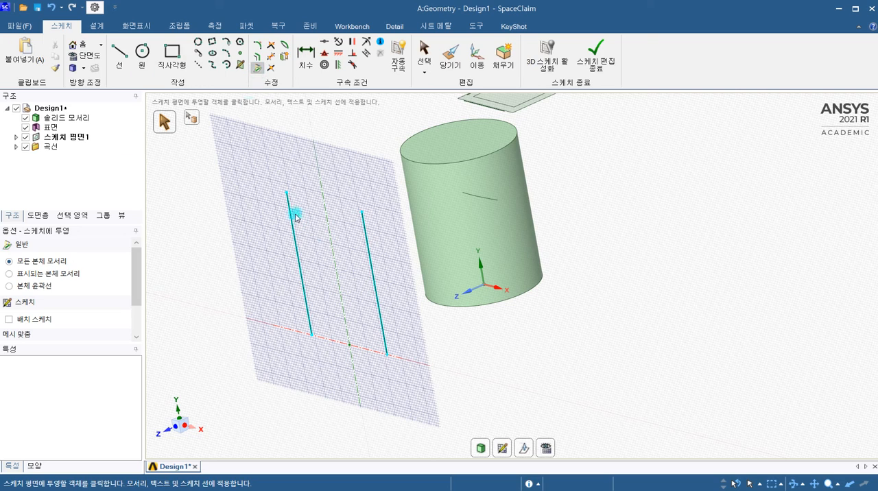
Sketch two separate diagonal lines crossing each other in an X beside the cylinder on the sketch plane.
left_click(546, 448)
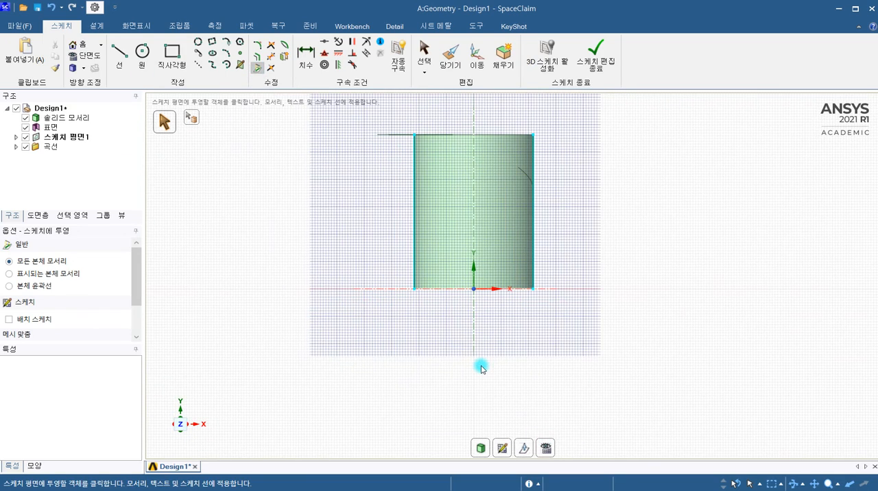
middle_click_drag(432, 377, 276, 450, "ctrl")
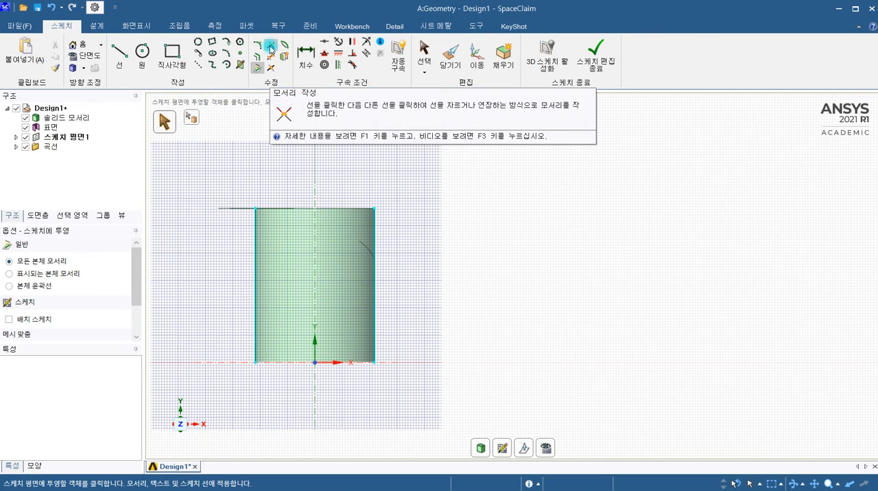
left_click(119, 55)
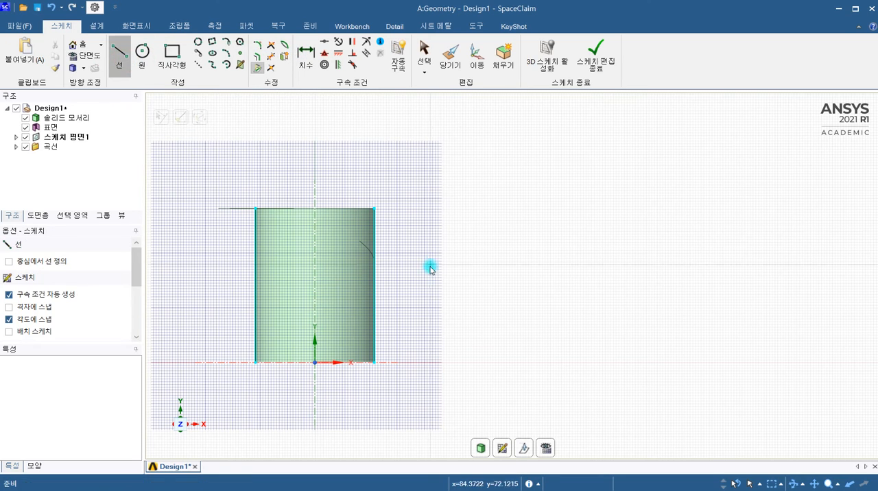
left_click(424, 296)
left_click(511, 199)
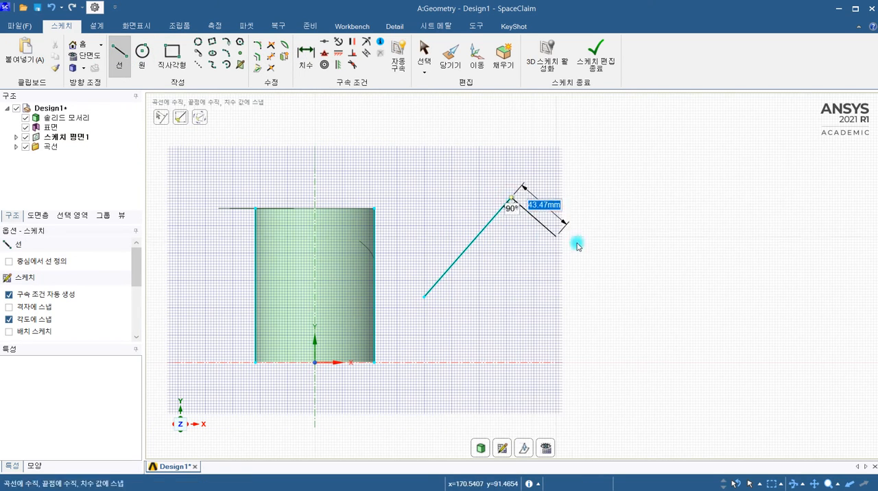
key("Escape")
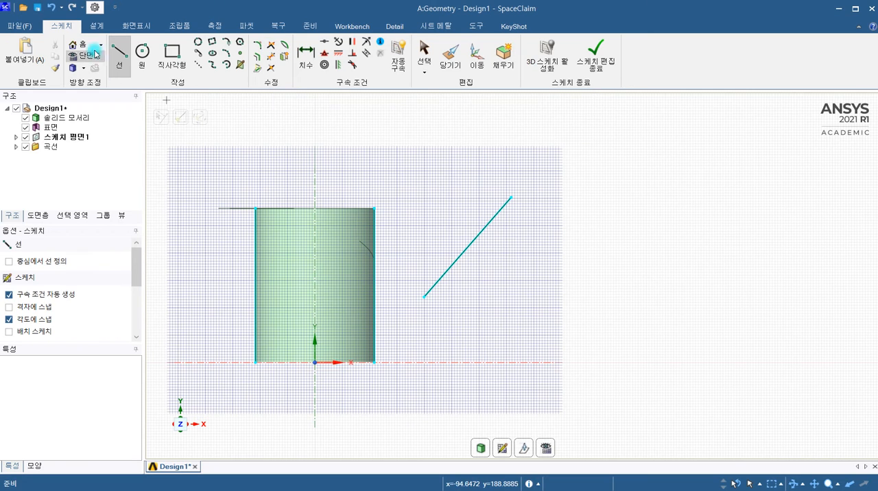
left_click(425, 186)
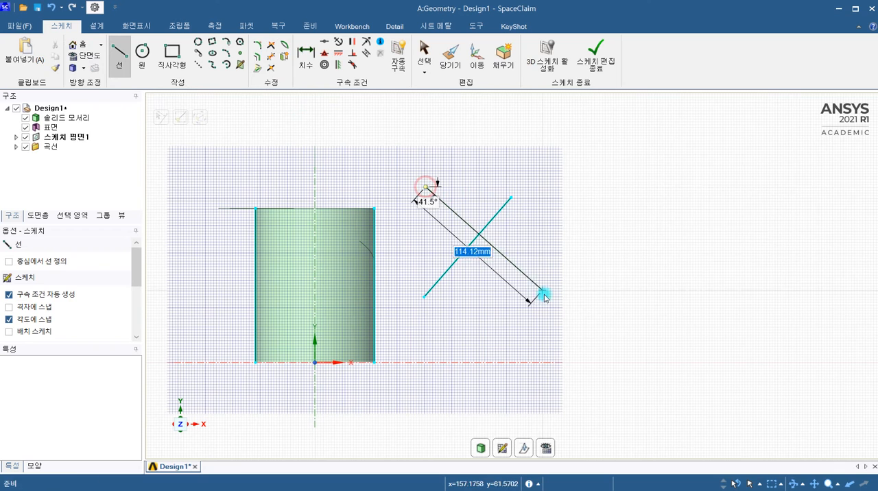
left_click(543, 295)
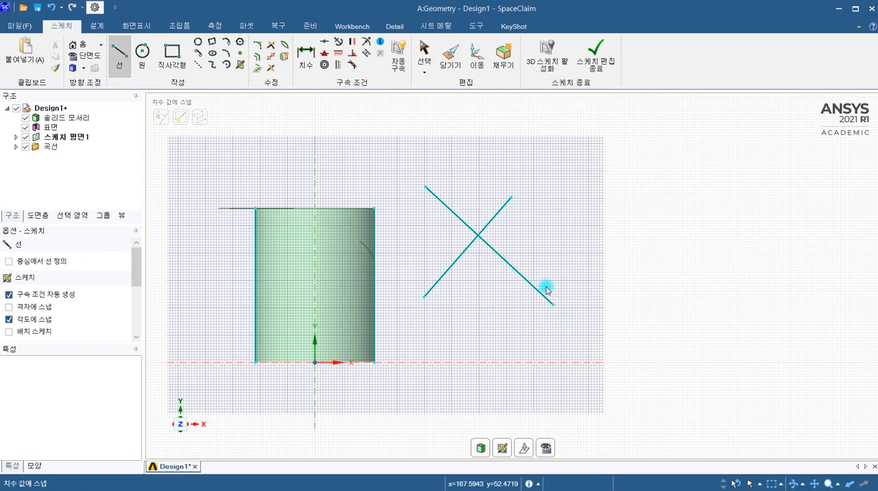
Try Create Corner on the crossing lines, keeping their upper halves as a V, and undo it.
scroll(521, 223, "up", 3)
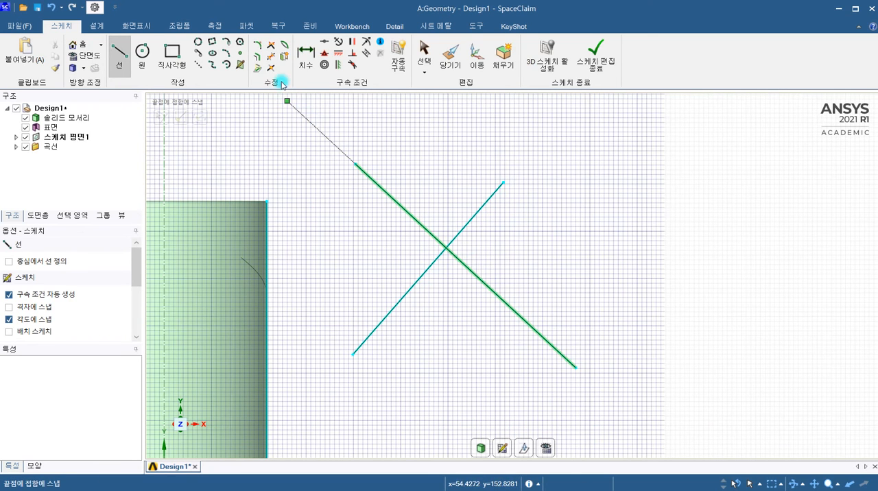
left_click(270, 48)
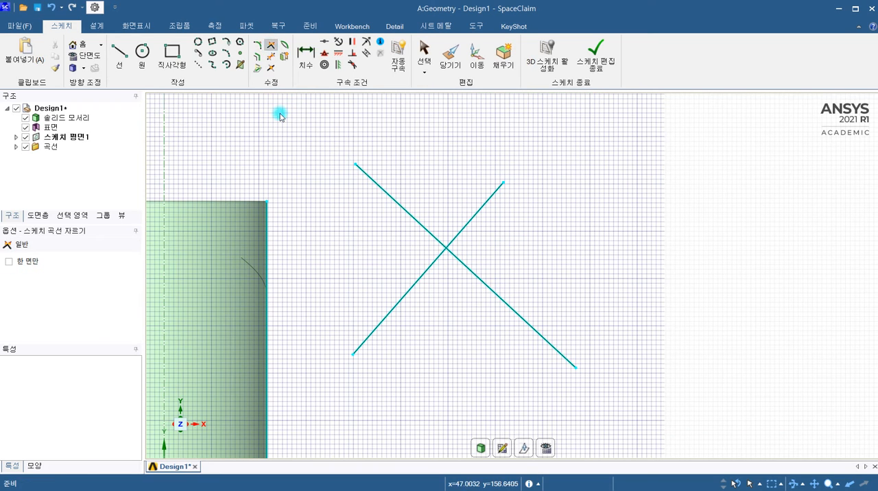
left_click(409, 214)
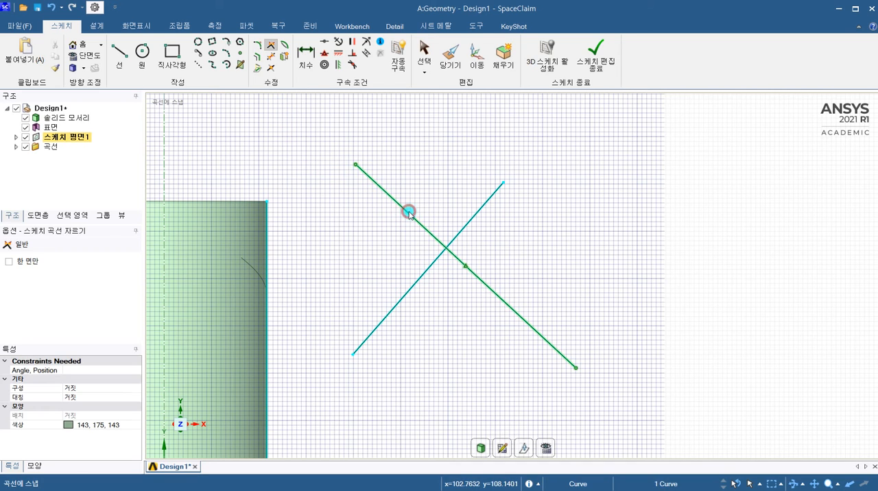
left_click(475, 215)
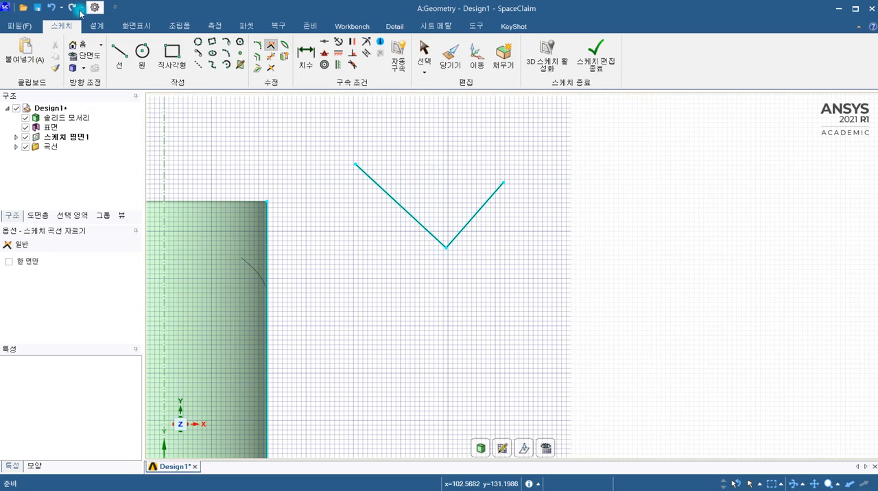
left_click(52, 9)
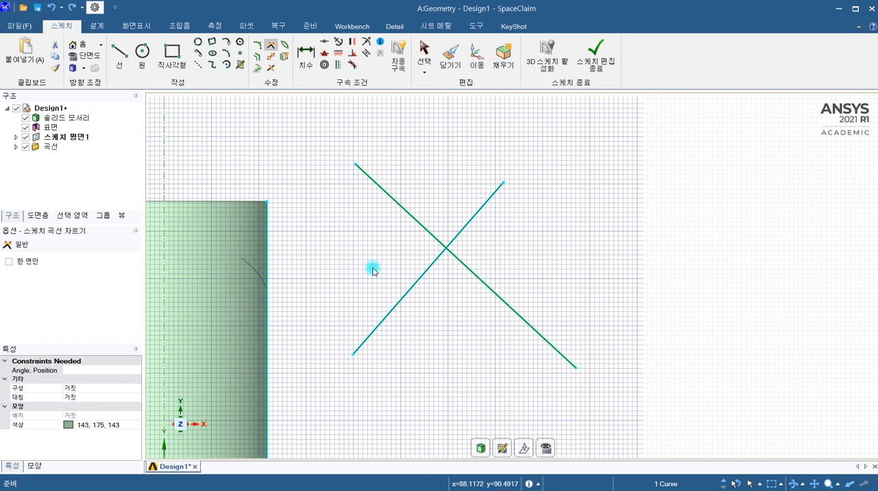
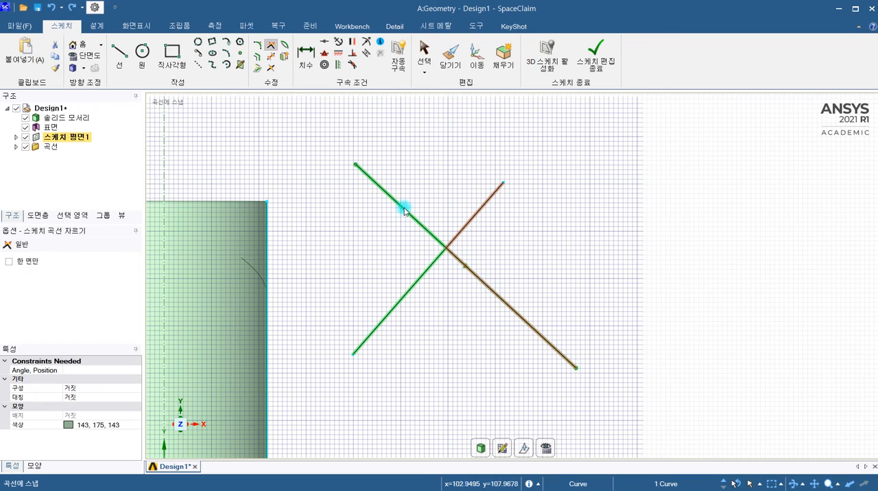
Try Create Corner on the crossing lines, keeping their right halves, and undo it.
left_click(404, 171)
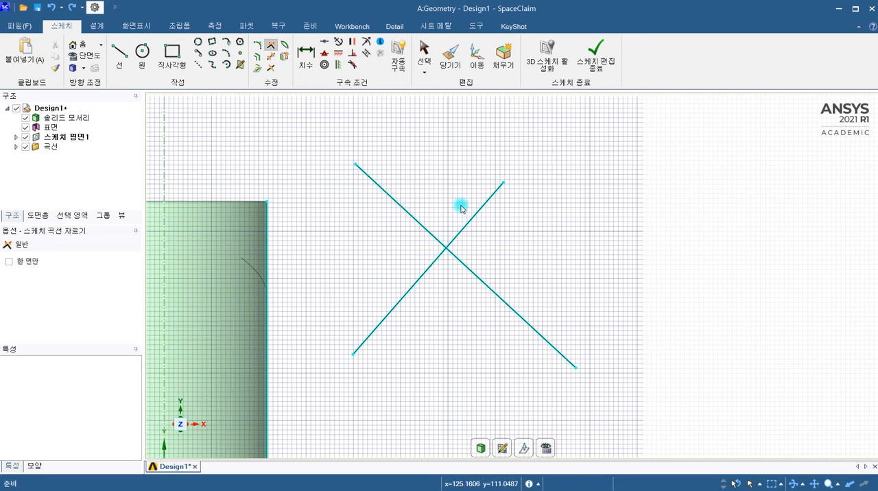
left_click(482, 207)
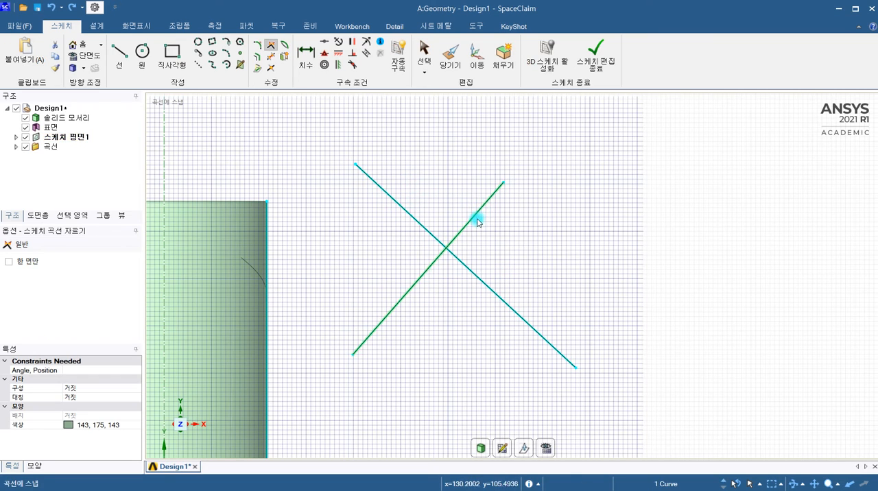
left_click(490, 290)
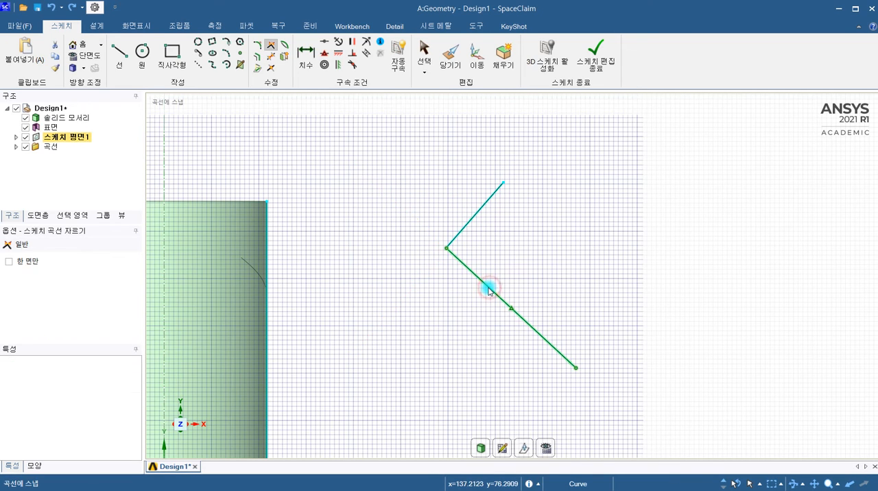
left_click(441, 255)
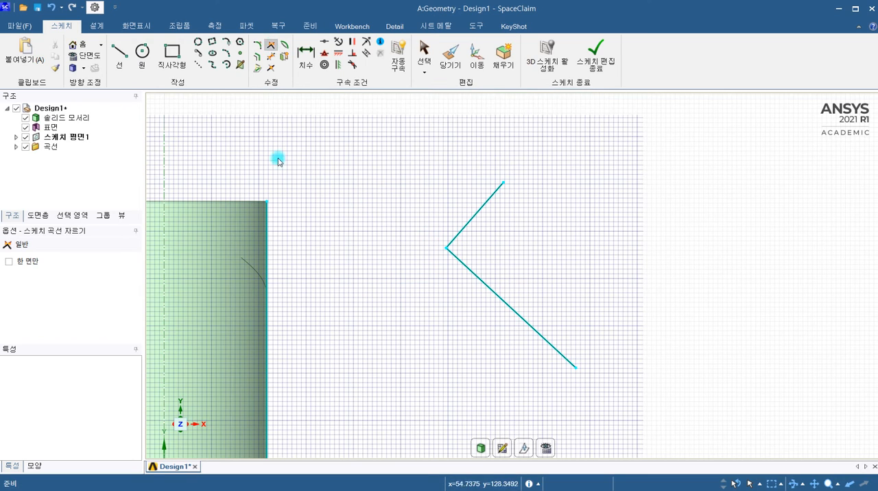
left_click(51, 8)
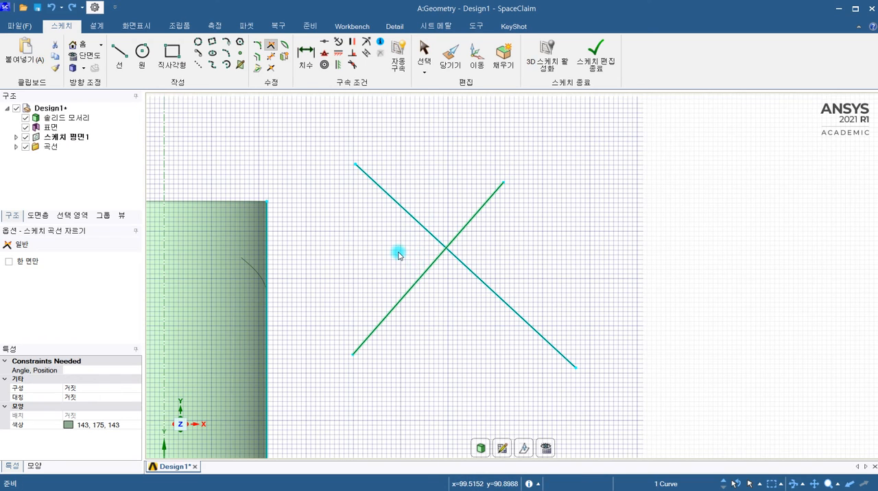
Remove all segments of the two crossing lines beside the cylinder with Trim Away.
left_click(271, 59)
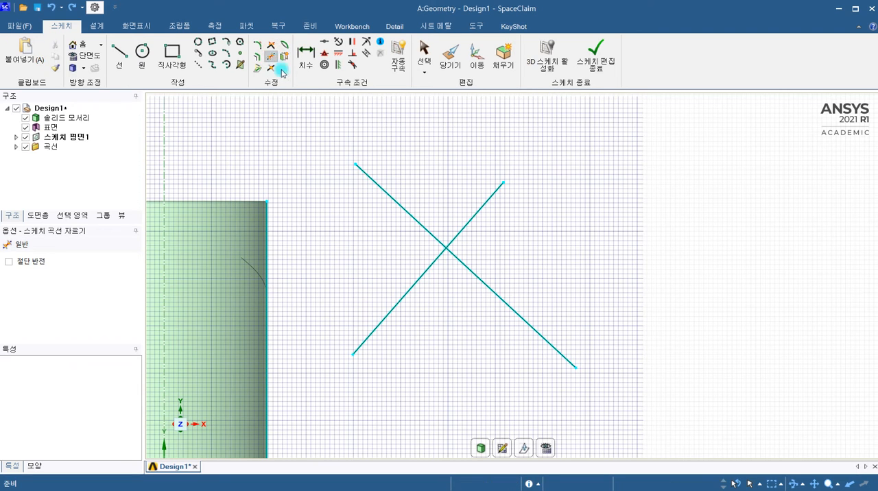
left_click(386, 192)
left_click(474, 216)
left_click(476, 277)
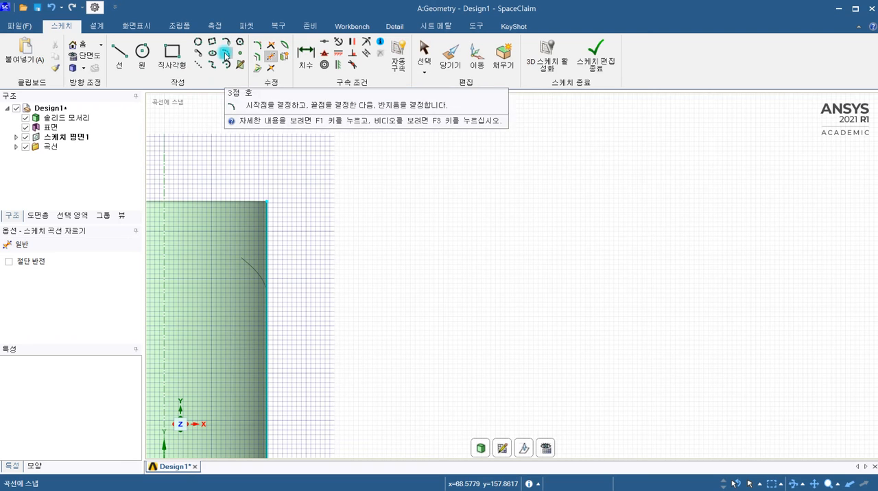
Sketch a three-point arc beside the cylinder with a radius of about 37 mm and a 75° sweep.
left_click(227, 55)
left_click(372, 283)
left_click(410, 184)
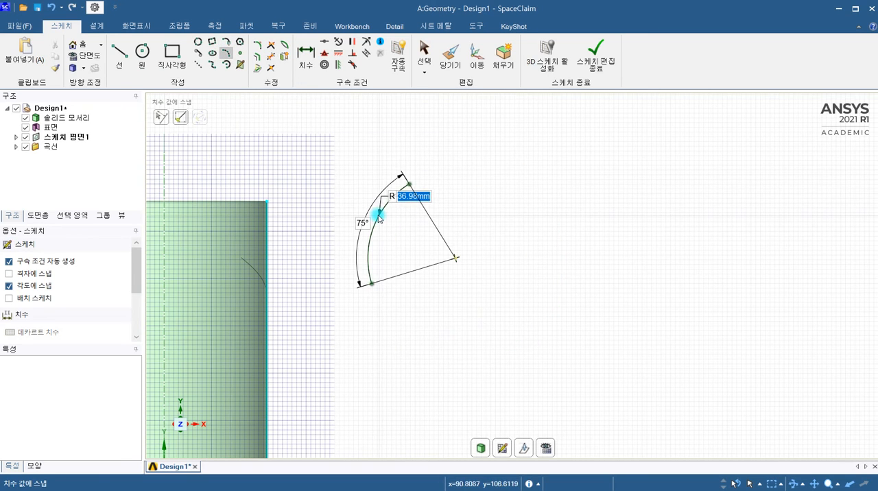
left_click(382, 219)
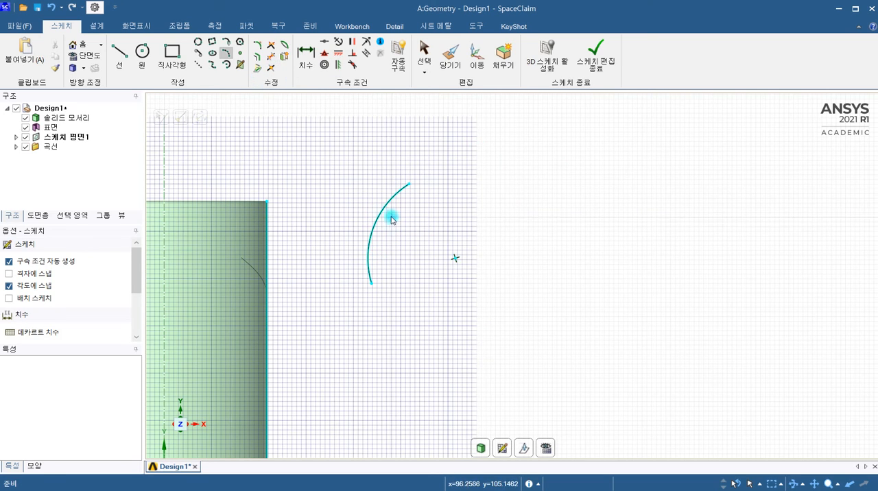
Split the arc at its midpoint, and split its upper half again at that half's midpoint.
left_click(271, 67)
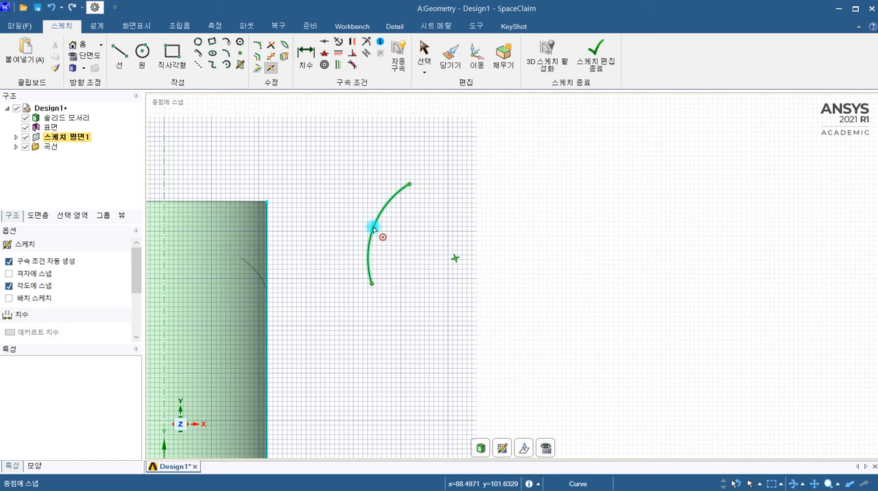
left_click(373, 228)
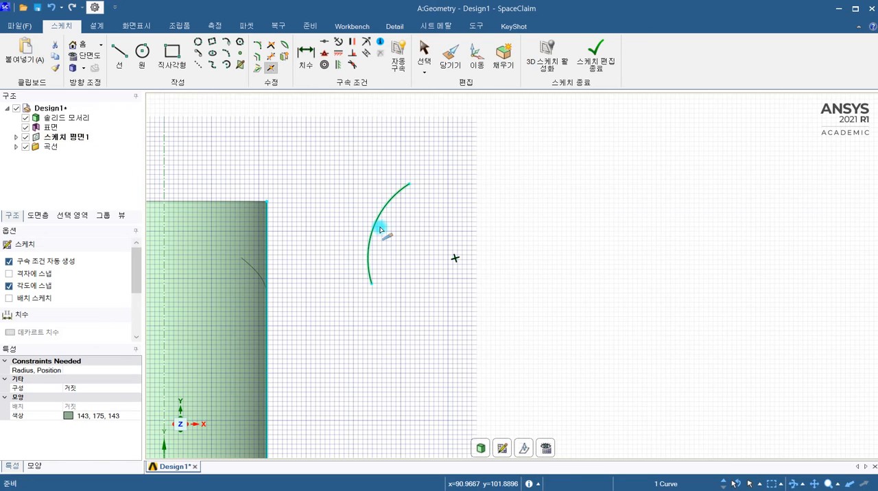
left_click(400, 235)
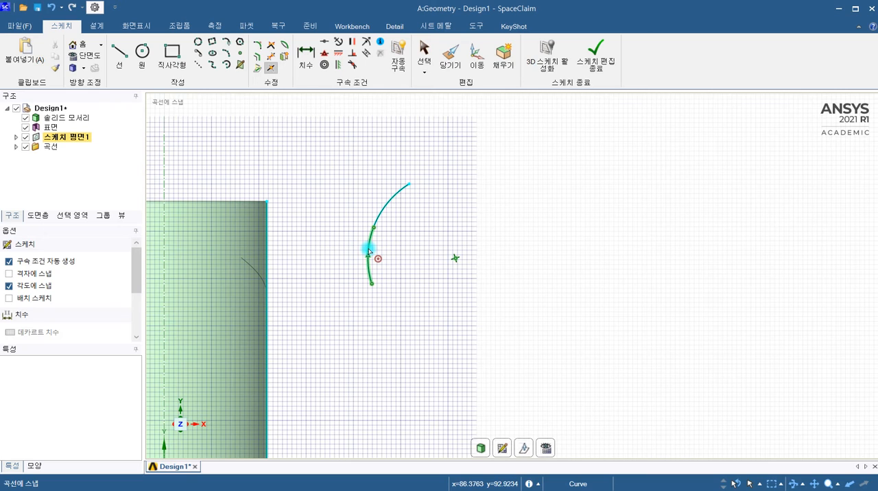
left_click(388, 205)
left_click(389, 205)
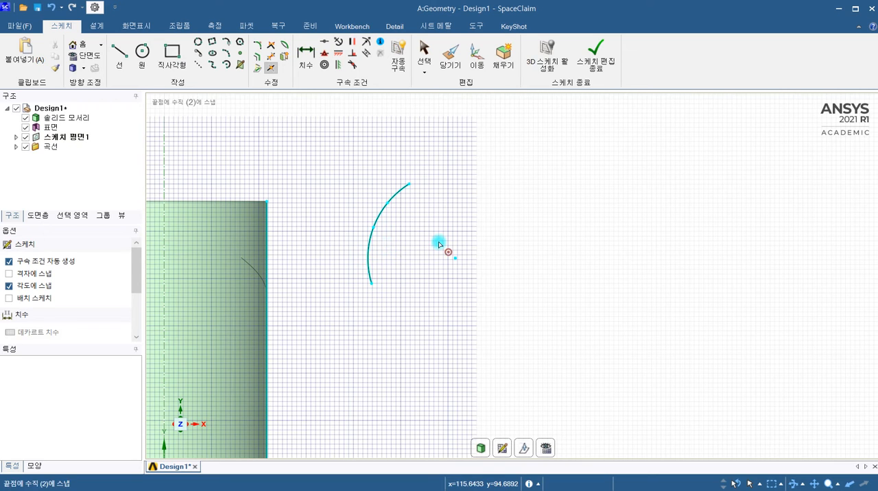
key("Escape")
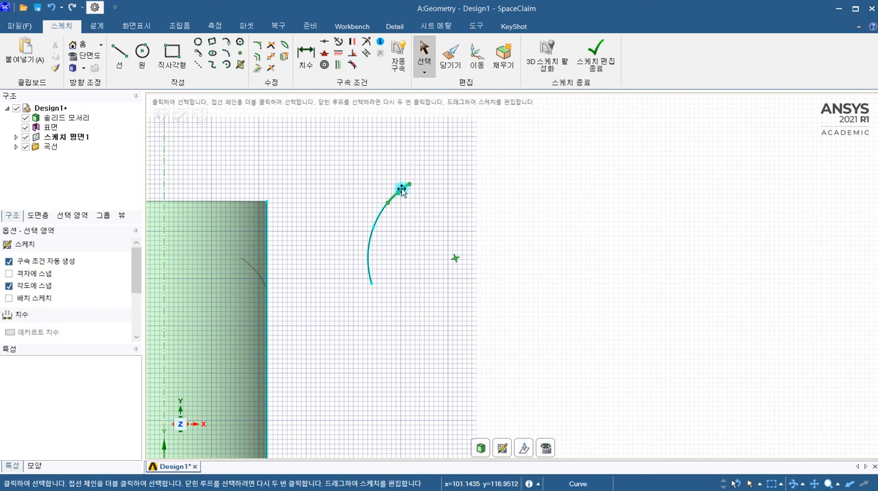
Add an aligned dimension between the two endpoints of the arc's uppermost segment.
left_click(310, 61)
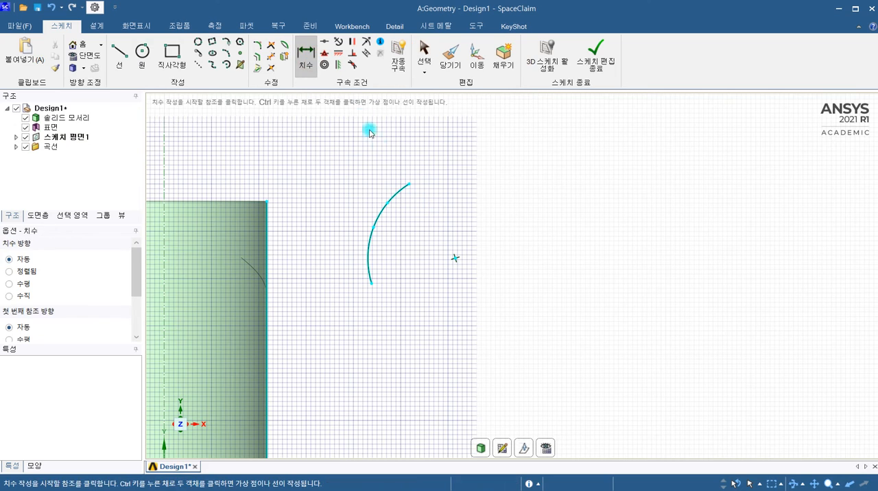
left_click(402, 188)
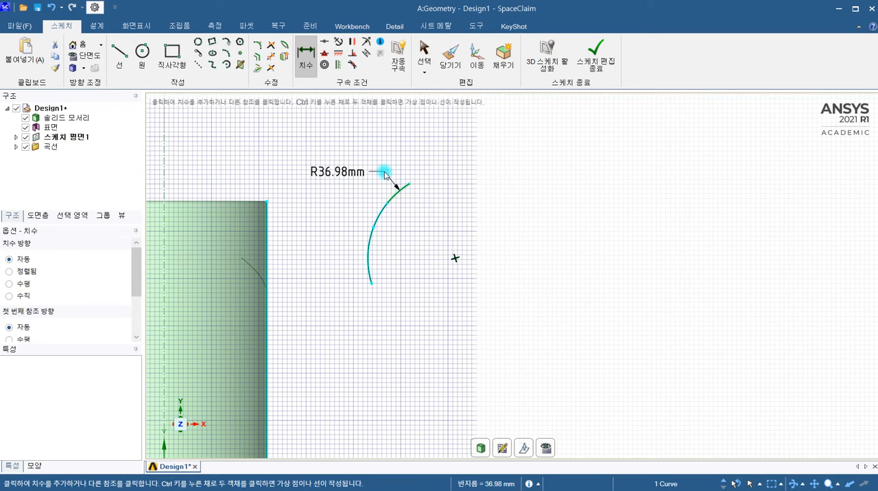
key("Escape")
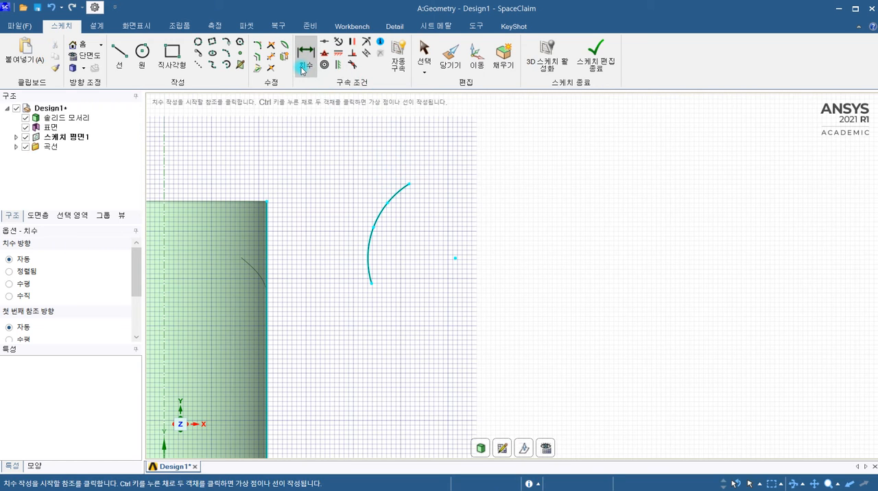
left_click(388, 203)
left_click(409, 185)
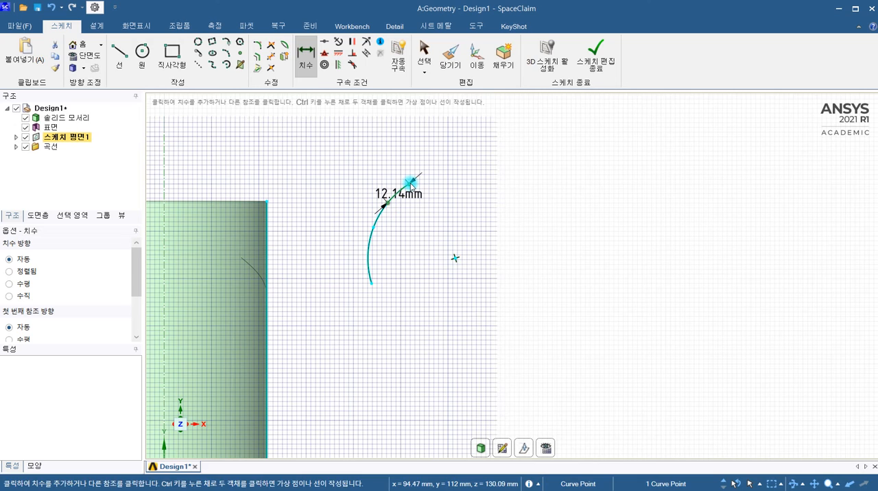
left_click(390, 181)
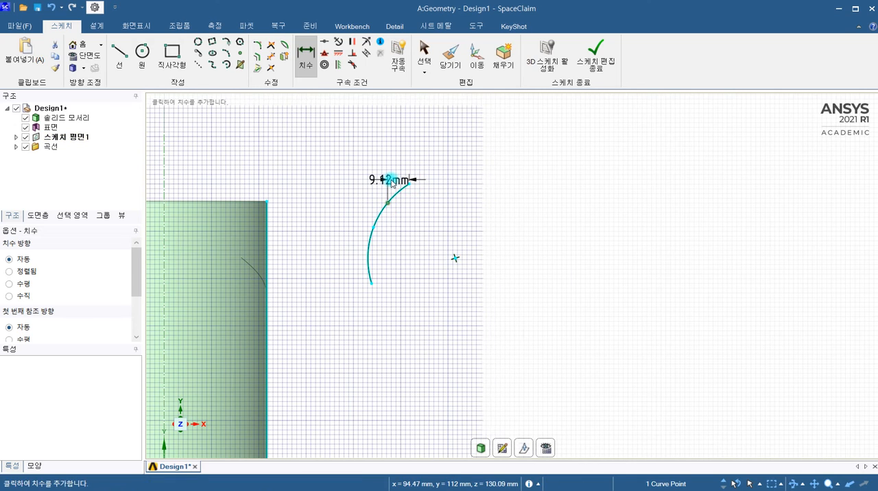
right_click(392, 182)
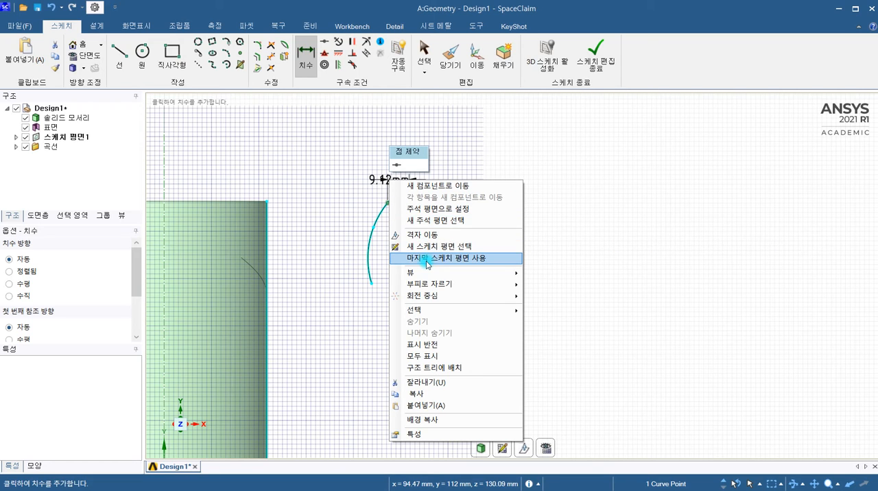
left_click(325, 201)
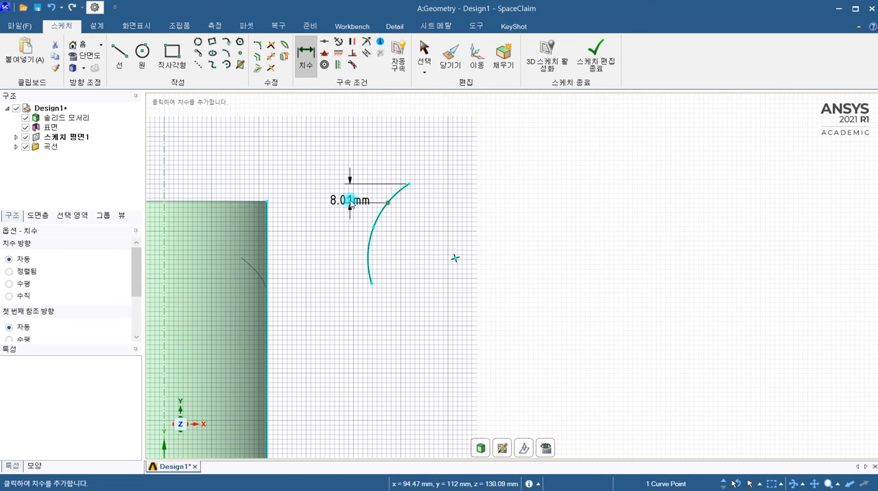
scroll(347, 198, "up", 5)
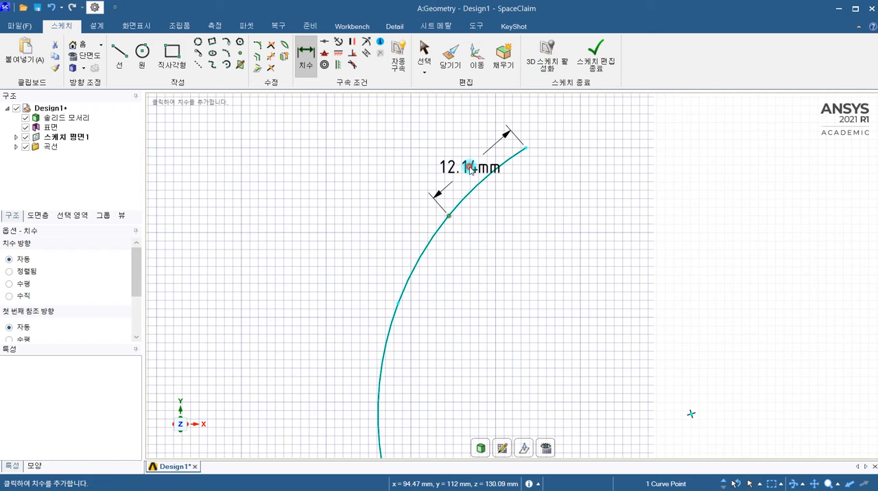
left_click(470, 169)
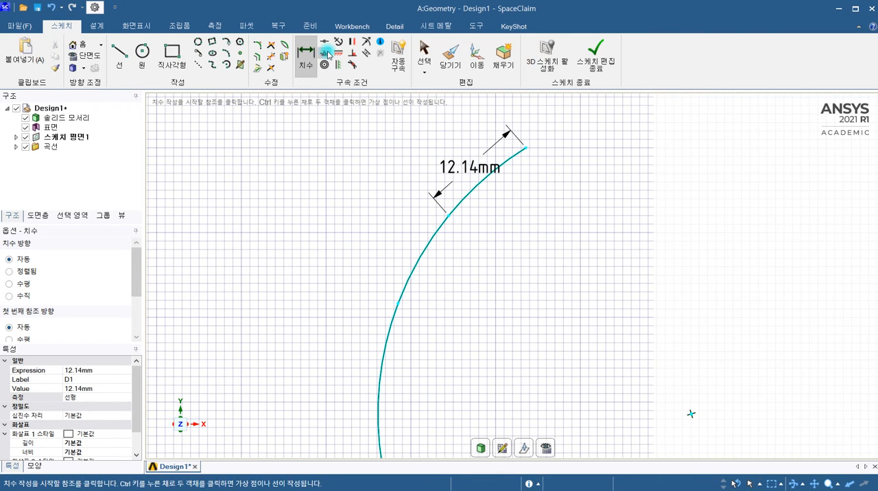
left_click(478, 185)
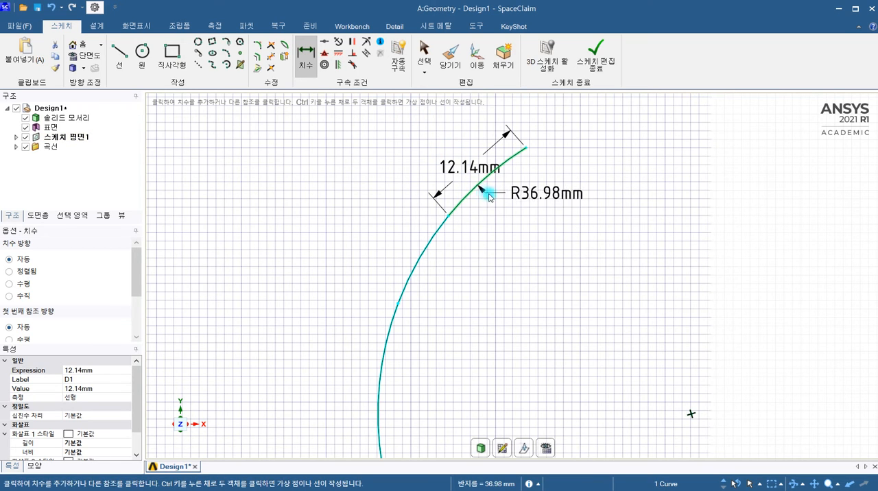
right_click(501, 204)
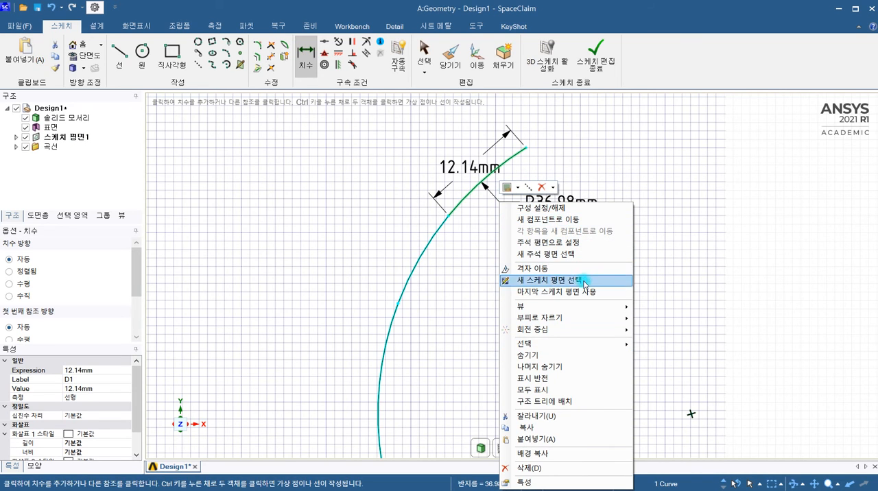
mouse_move(582, 350)
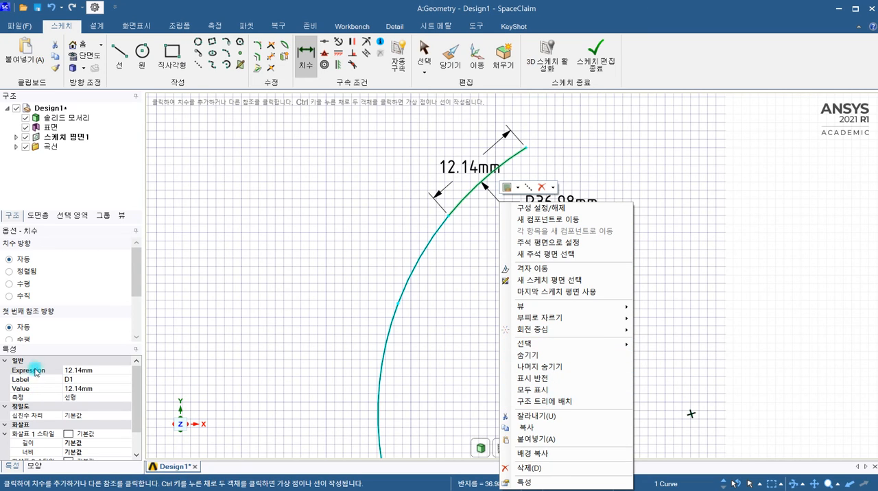
left_click(133, 275)
mouse_move(133, 274)
left_mouse_down()
mouse_move(129, 327)
mouse_move(141, 271)
mouse_move(128, 301)
mouse_move(124, 270)
left_mouse_up()
left_click(21, 262)
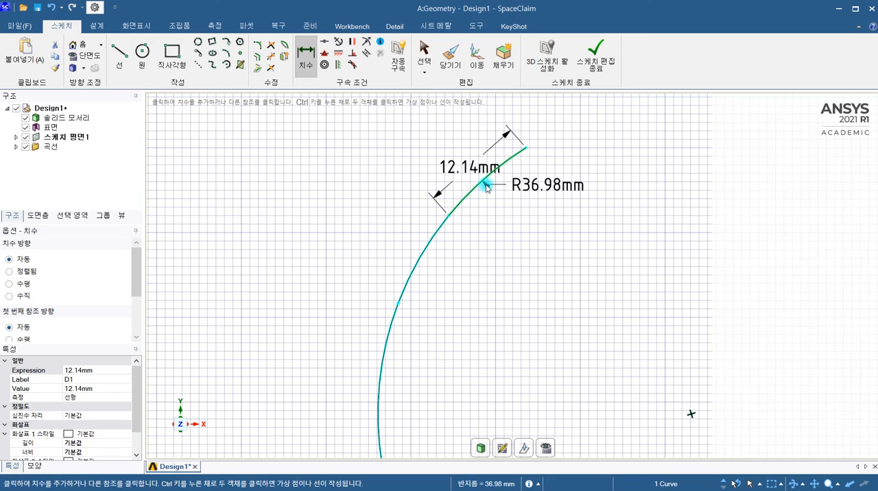
key("Escape")
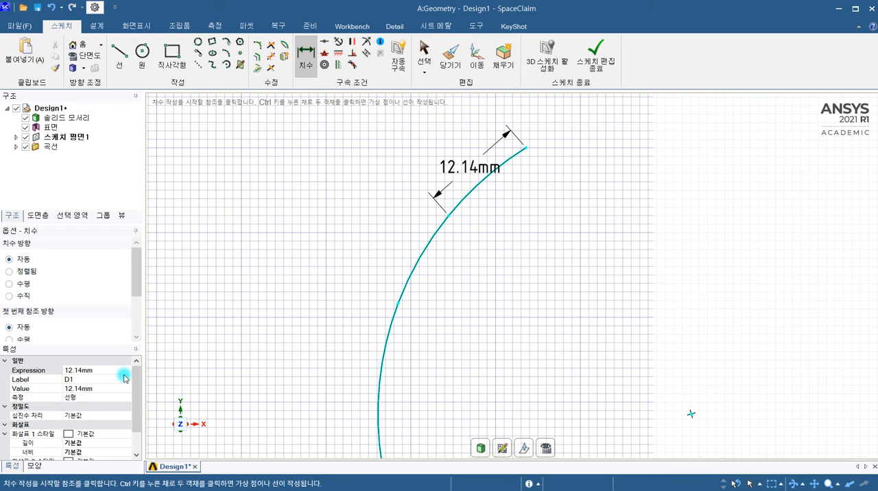
left_click_drag(136, 388, 130, 424)
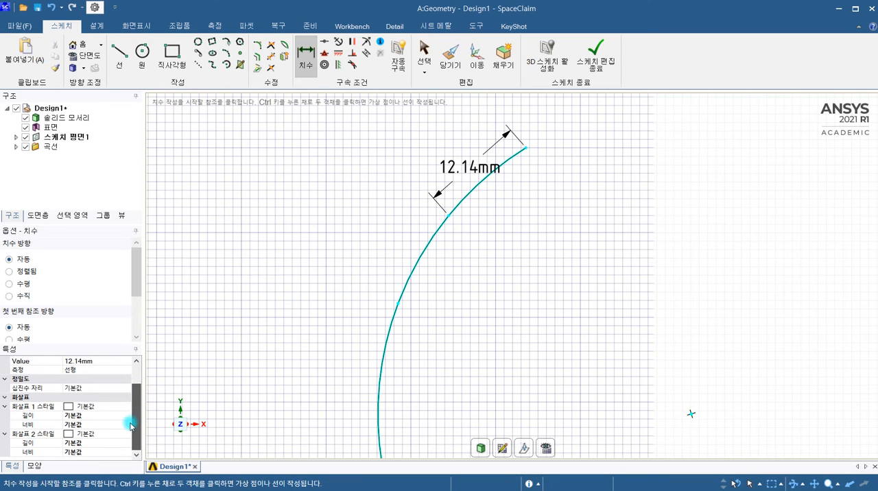
Dimension the arc's middle segment between its endpoints, with the dimension direction set to aligned.
scroll(478, 186, "up", 2)
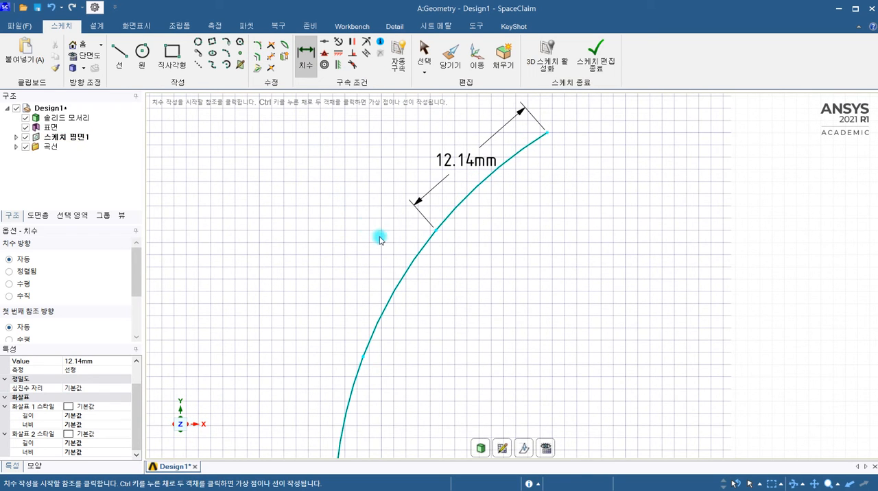
left_click(437, 232)
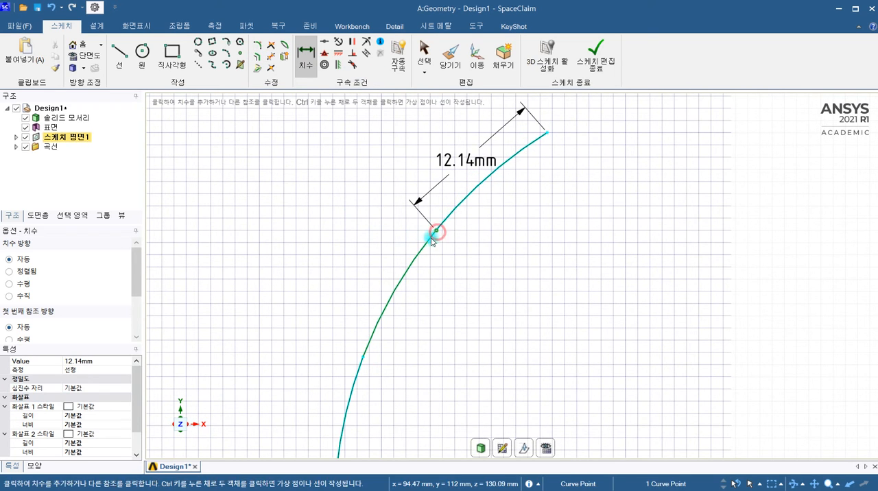
left_click(362, 356)
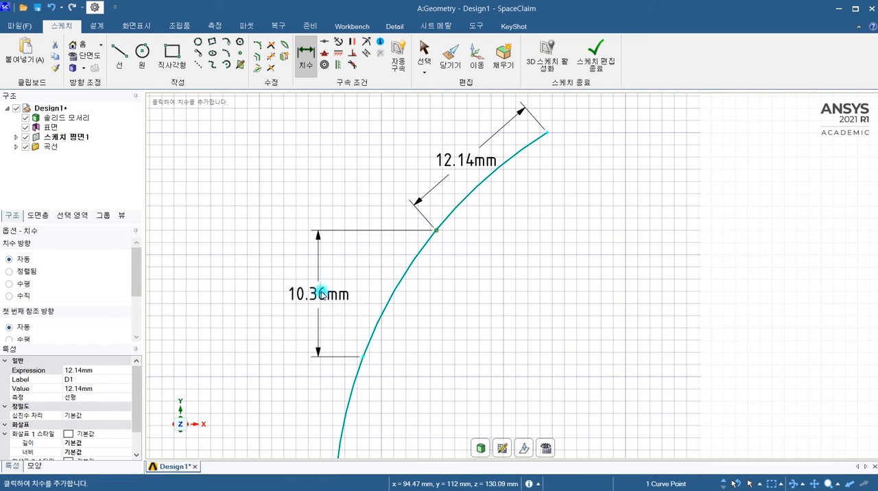
left_click(9, 271)
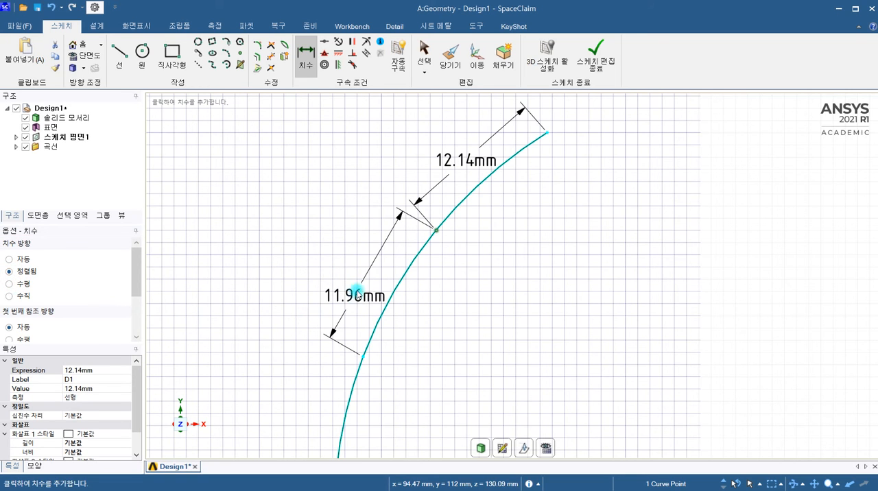
left_click(367, 269)
key("Escape")
scroll(451, 297, "down", 2)
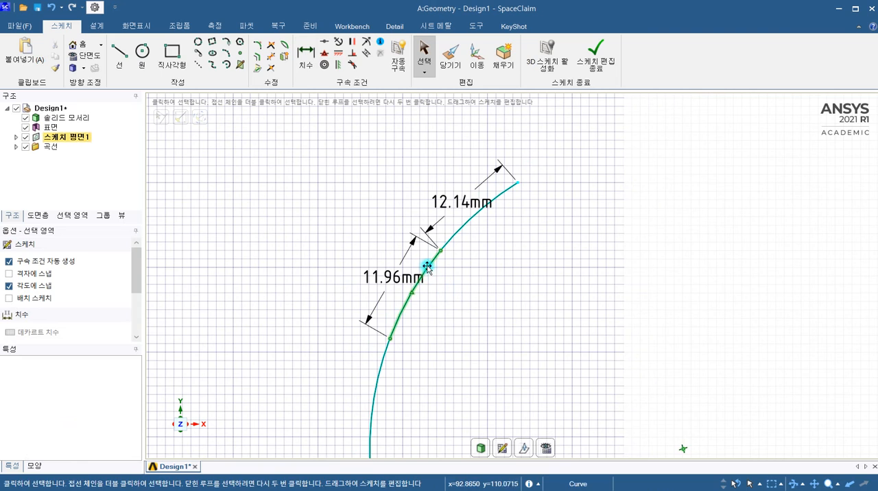
Set the dimension of the arc's middle segment to 12 mm.
left_click(381, 275)
double_click(388, 276)
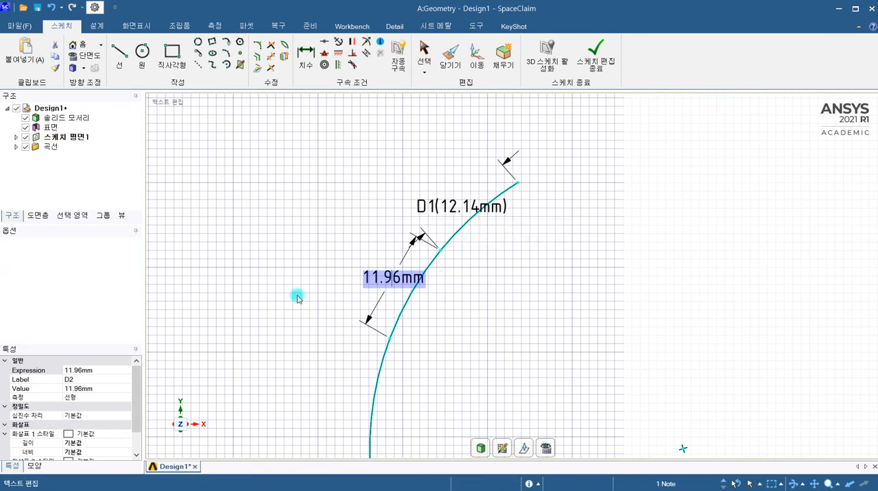
left_click(77, 389)
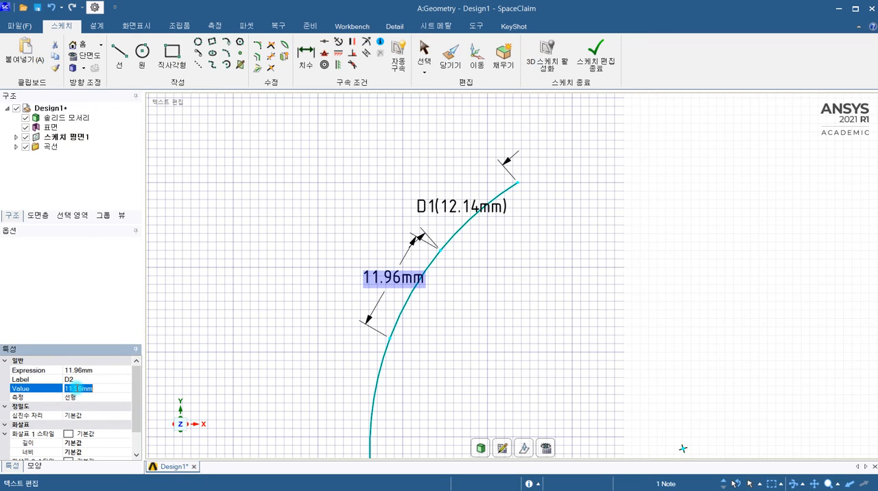
type("12mm")
left_click(346, 303)
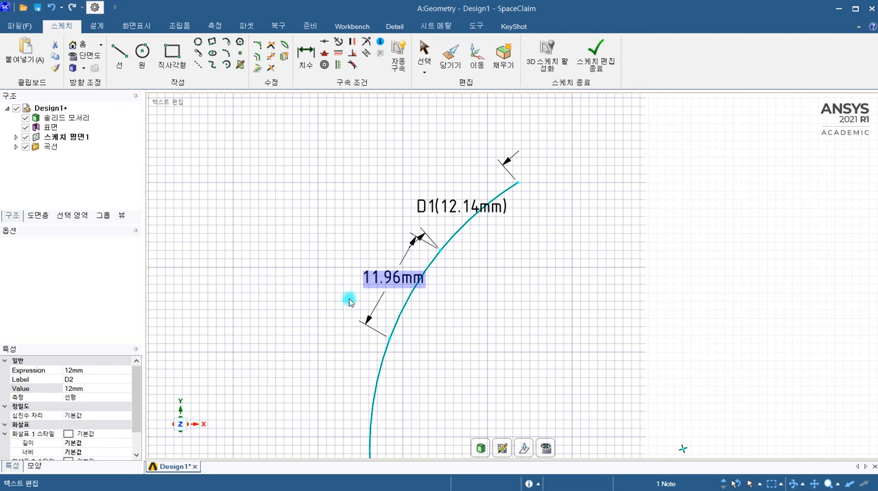
left_click(314, 290)
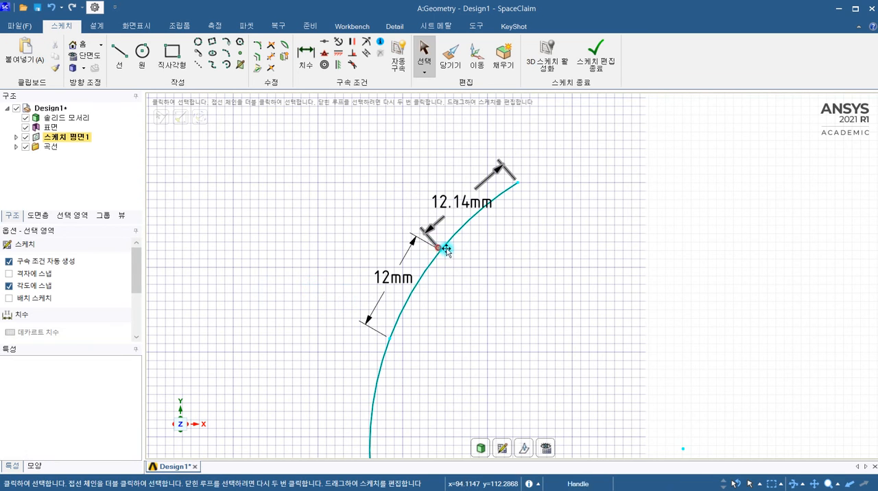
Reshape the arc by moving the split point shared by its two dimensioned segments upward and to the right.
scroll(465, 249, "up", 3)
scroll(422, 253, "up", 2)
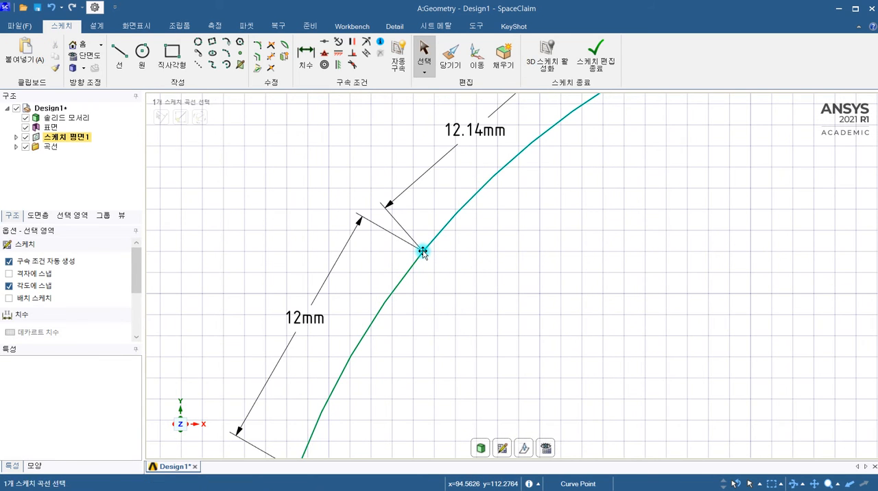
left_click_drag(422, 252, 457, 230)
scroll(462, 304, "down", 3)
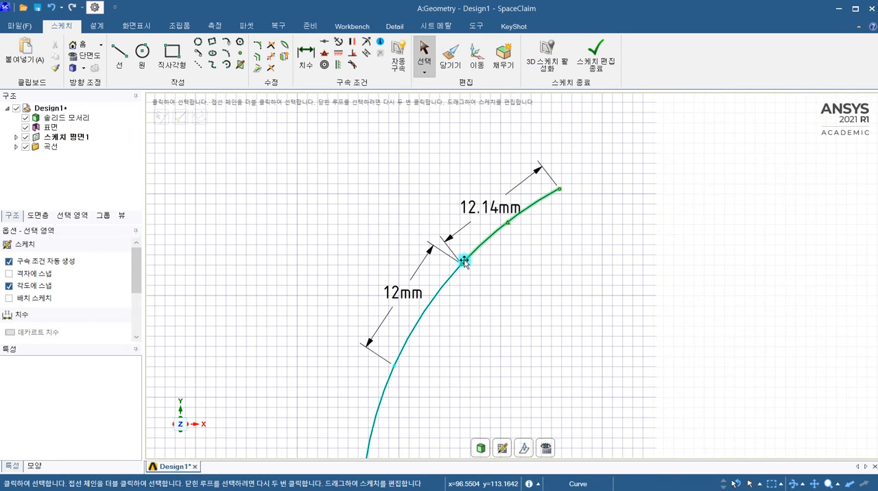
left_click(462, 262)
left_click_drag(462, 262, 493, 162)
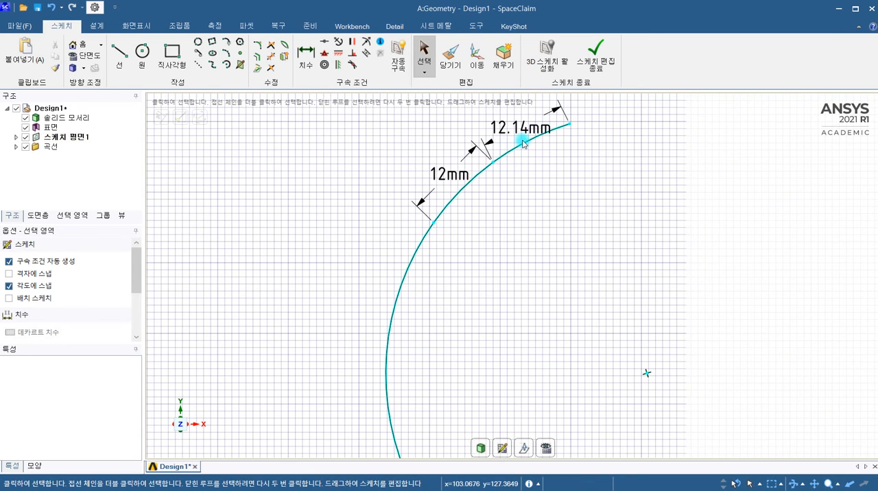
Delete the aligned dimensions from the arc's uppermost and middle segments.
left_click(523, 128)
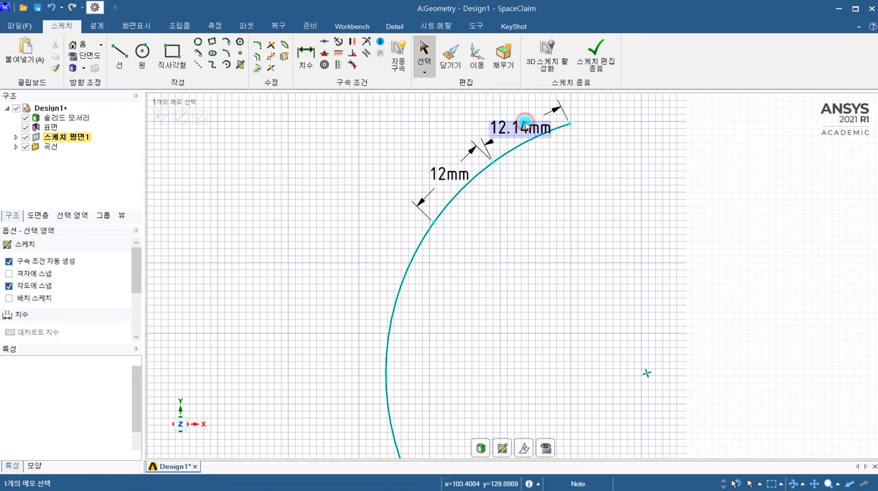
key("Delete")
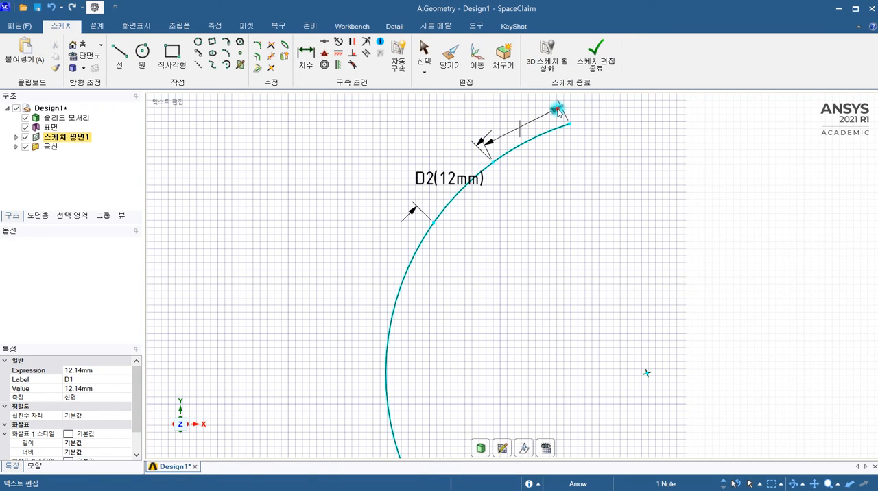
key("Escape")
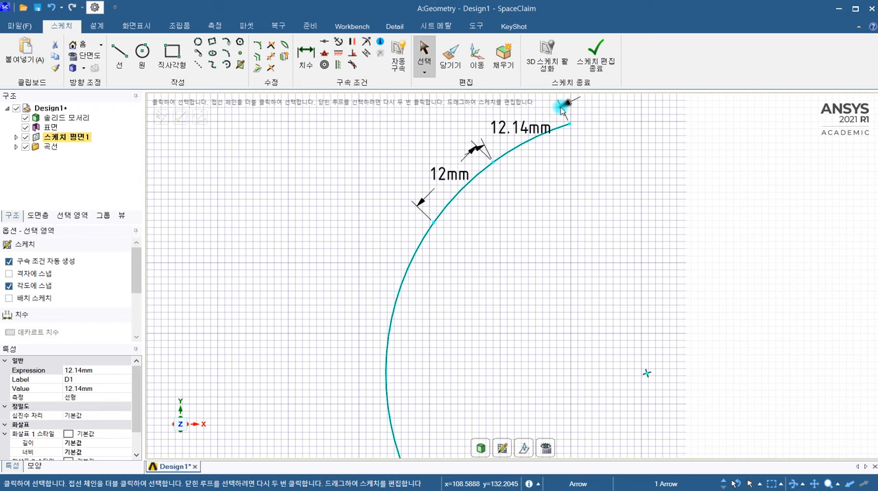
key("Delete")
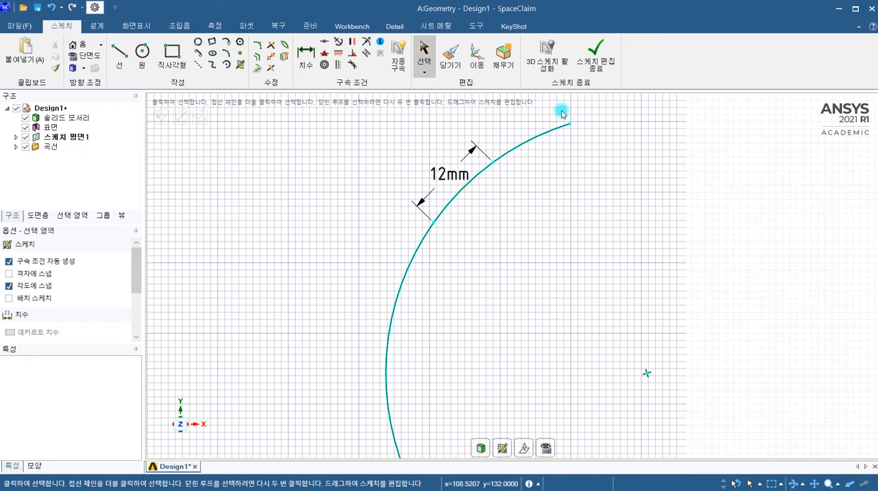
left_click(477, 149)
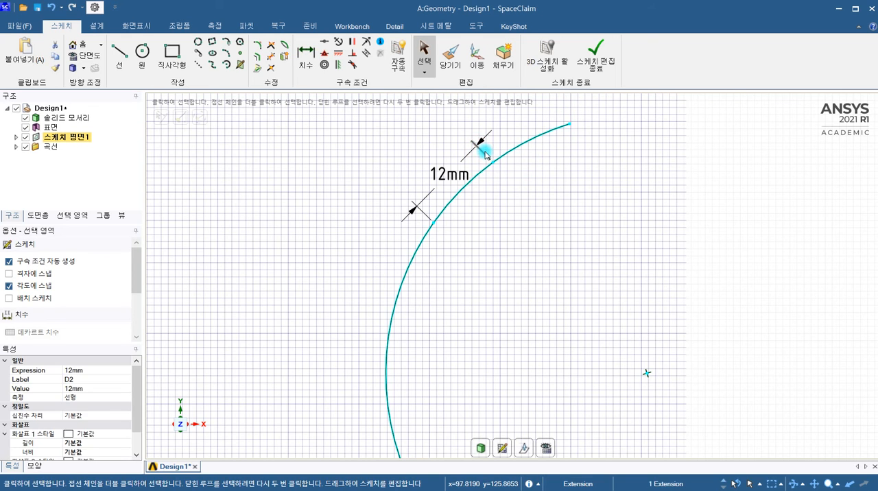
key("Delete")
Shift the split point between the arc's two upper segments down along the curve, shortening the middle segment.
mouse_move(492, 162)
left_mouse_down()
mouse_move(467, 187)
mouse_move(498, 152)
mouse_move(457, 190)
mouse_move(506, 147)
mouse_move(491, 177)
mouse_move(488, 161)
mouse_move(465, 182)
left_mouse_up()
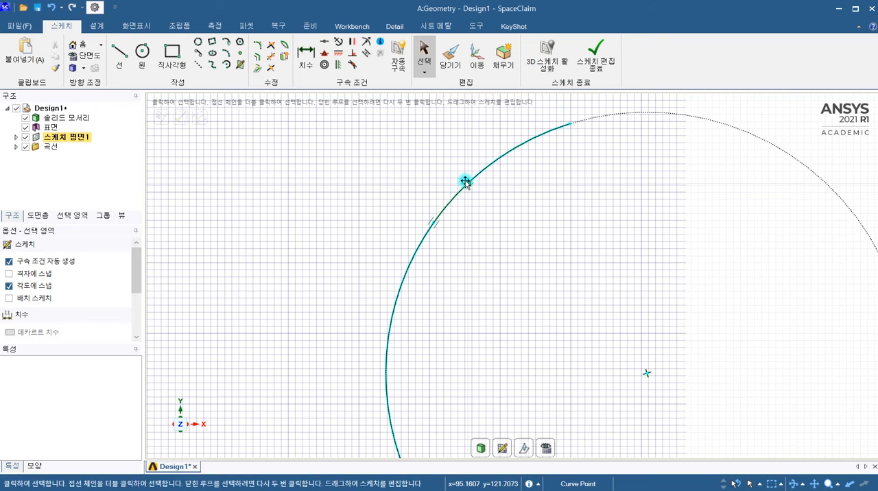
scroll(476, 183, "up", 3)
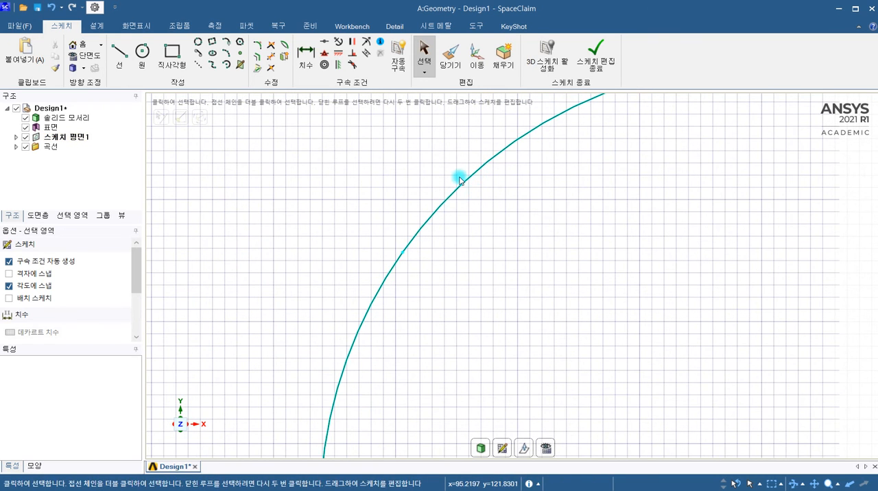
scroll(478, 182, "down", 4)
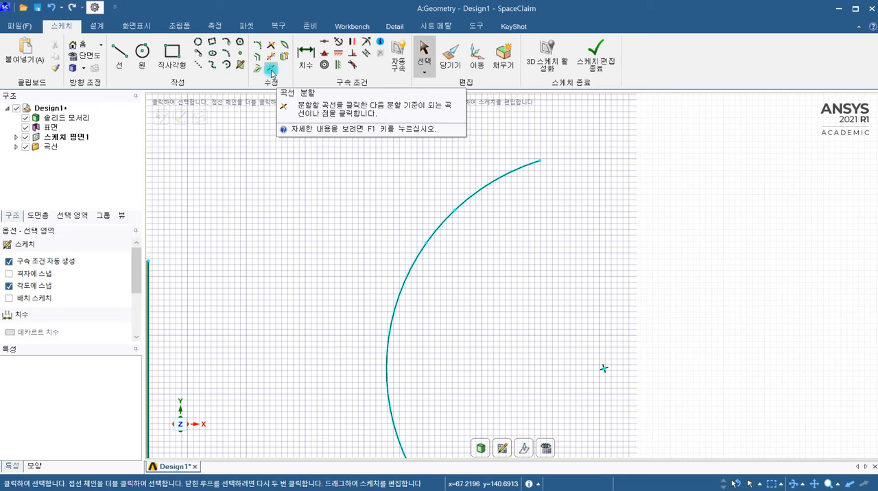
Split the arc's long lower segment at three successive points down the curve with Split Curve.
left_click(271, 70)
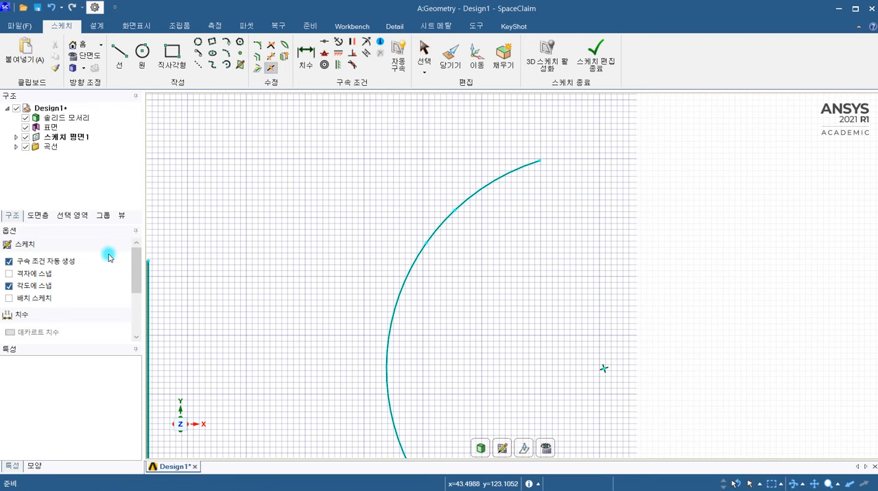
left_click(411, 271)
mouse_move(137, 263)
left_mouse_down()
mouse_move(129, 320)
mouse_move(146, 255)
left_mouse_up()
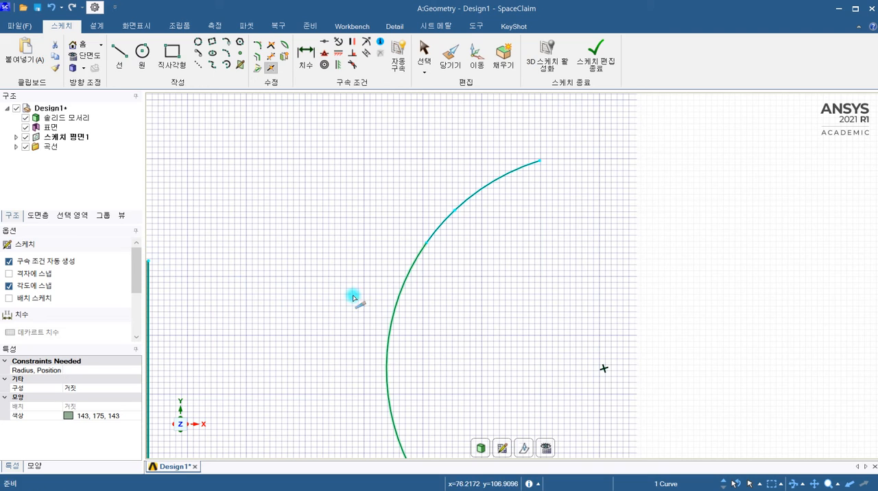
left_click(409, 274)
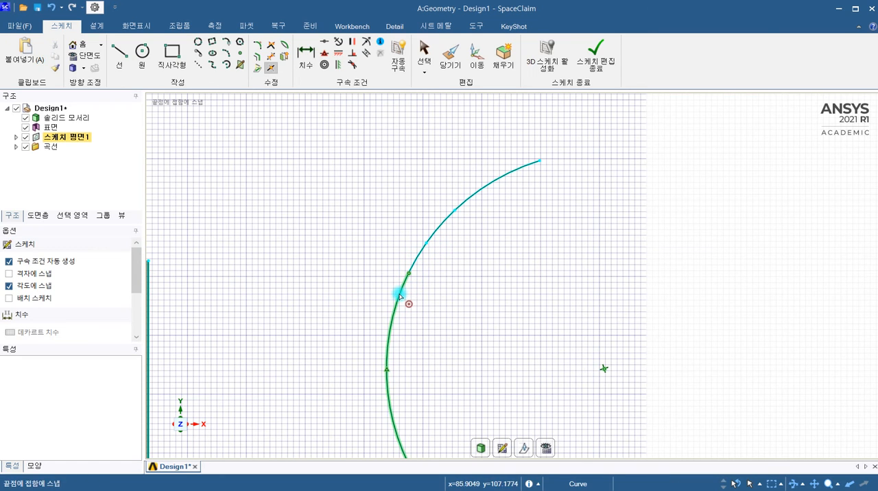
left_click(394, 313)
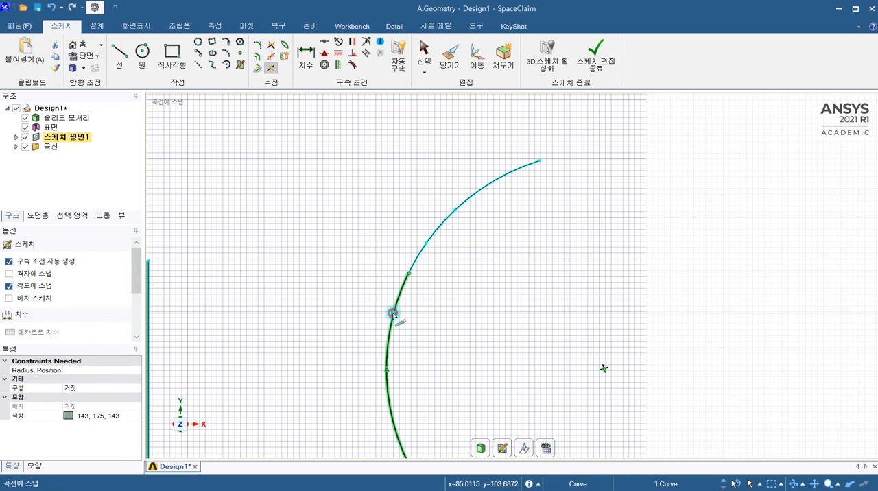
left_click(393, 315)
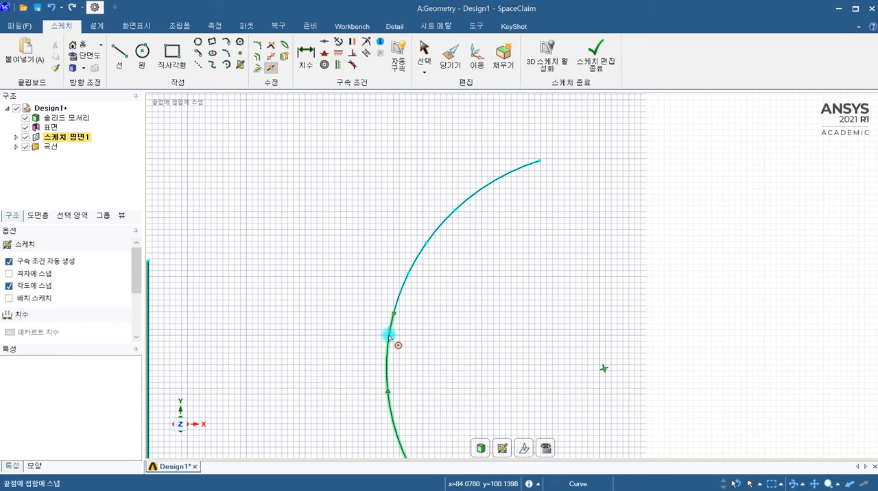
left_click(388, 336)
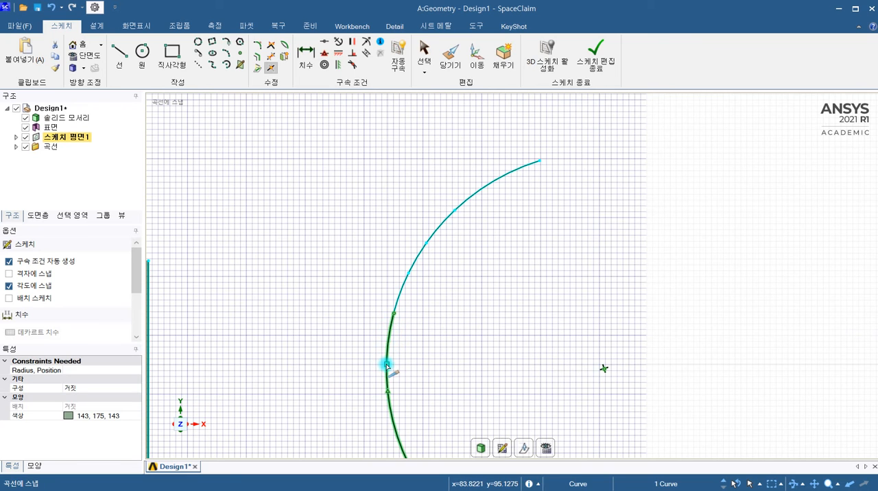
left_click(418, 347)
scroll(405, 253, "down", 2)
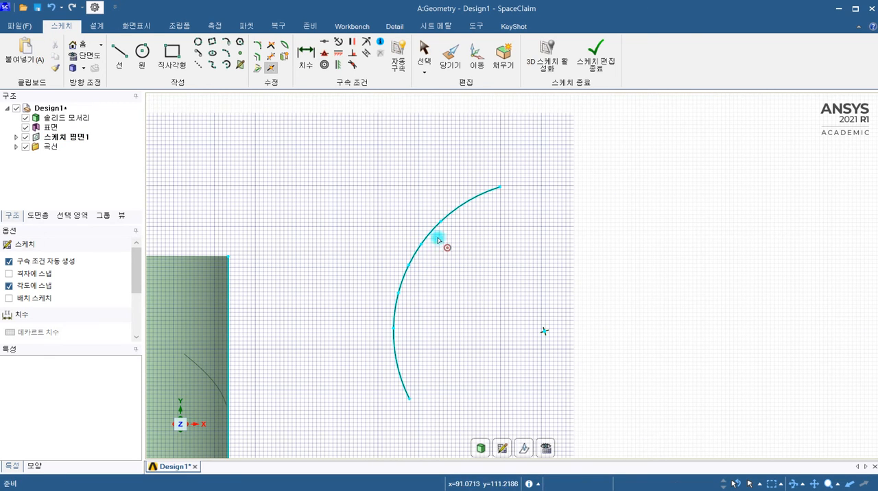
left_click(271, 70)
scroll(470, 205, "up", 2)
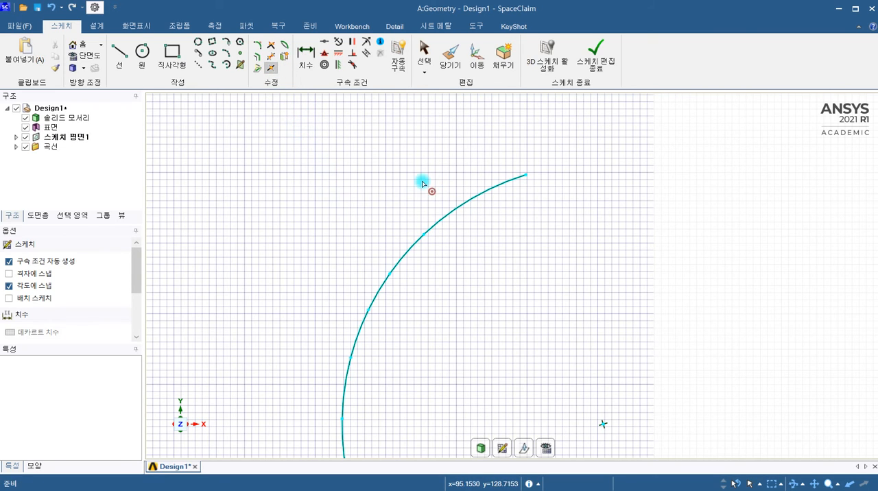
left_click(456, 51)
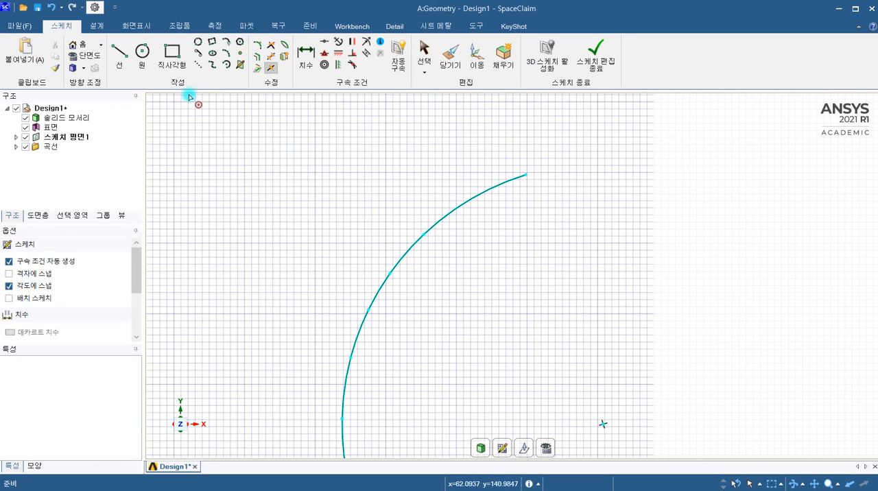
scroll(322, 171, "down", 2)
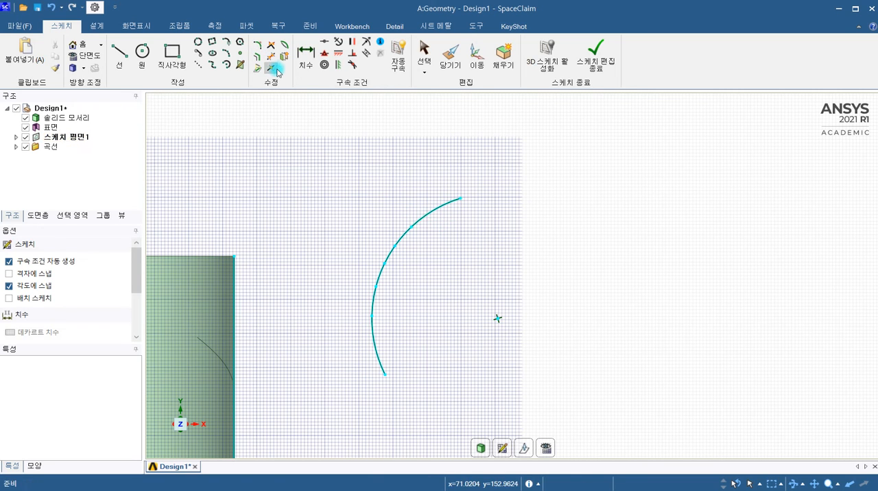
scroll(442, 223, "up", 2)
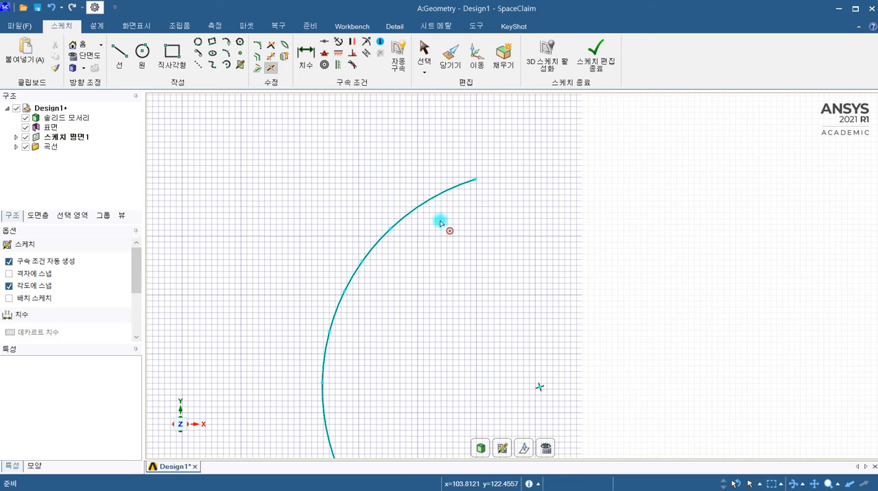
key("Escape")
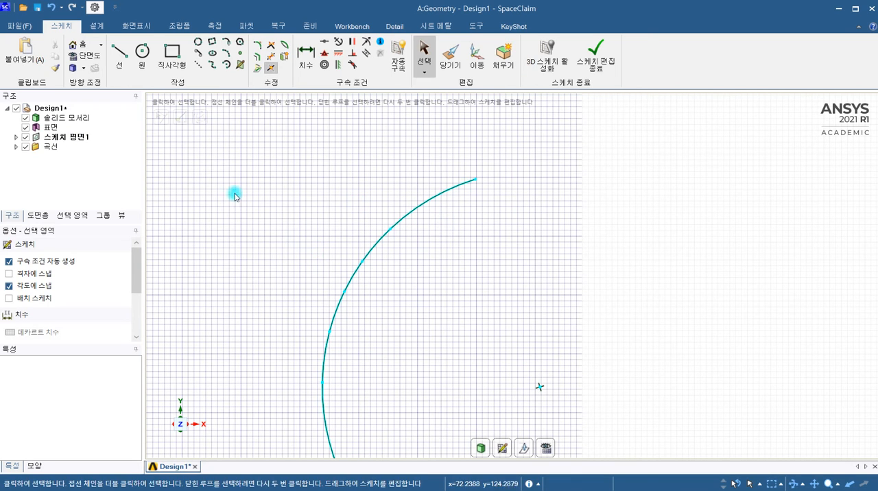
Sketch a horizontal line above the arc, extending past the arc's upper endpoint on both sides.
left_click(123, 63)
left_click(296, 158)
left_click(529, 158)
key("Escape")
Split the horizontal line about 4.5 mm from its left end.
left_click(272, 70)
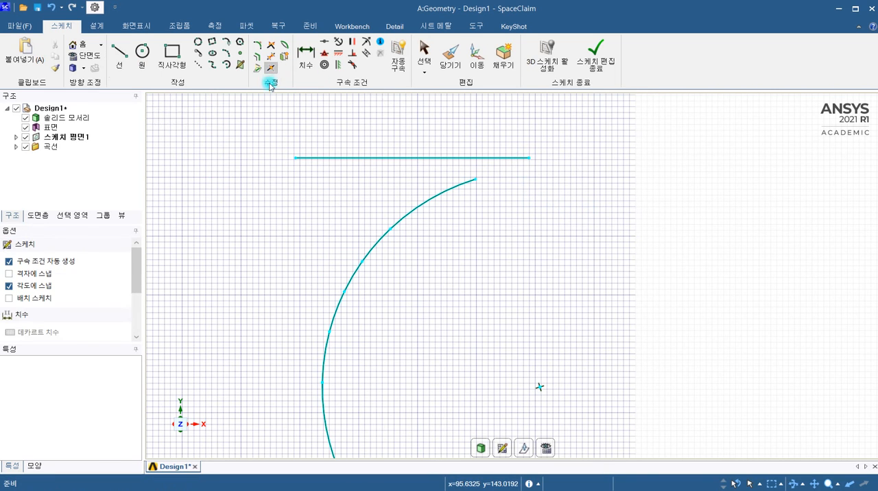
left_click(328, 158)
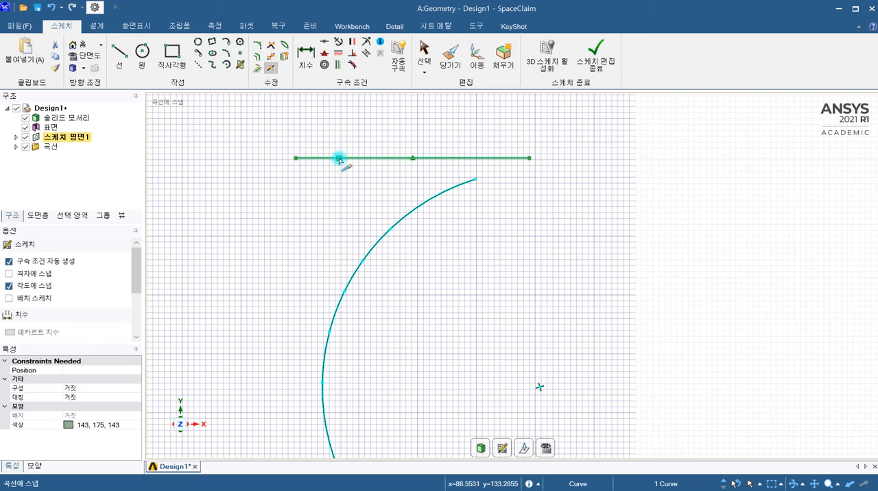
left_click(323, 158)
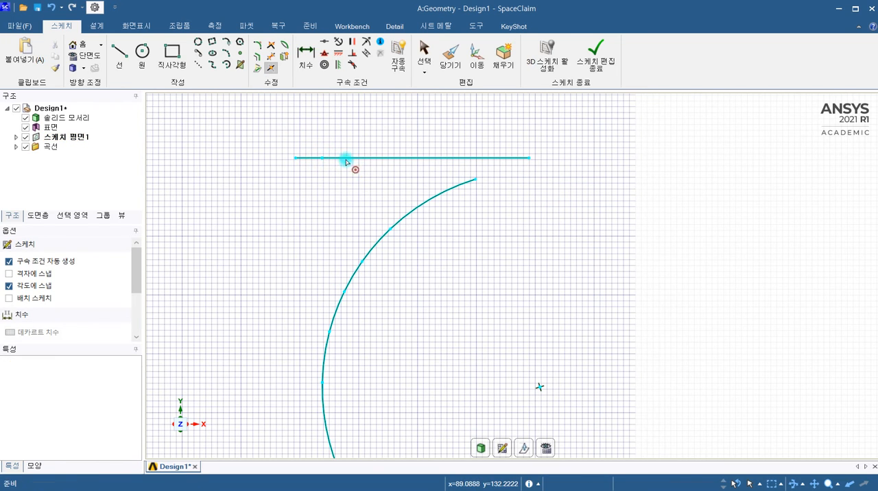
Dimension the short left segment of the horizontal line and set its length to 5 mm.
left_click(306, 55)
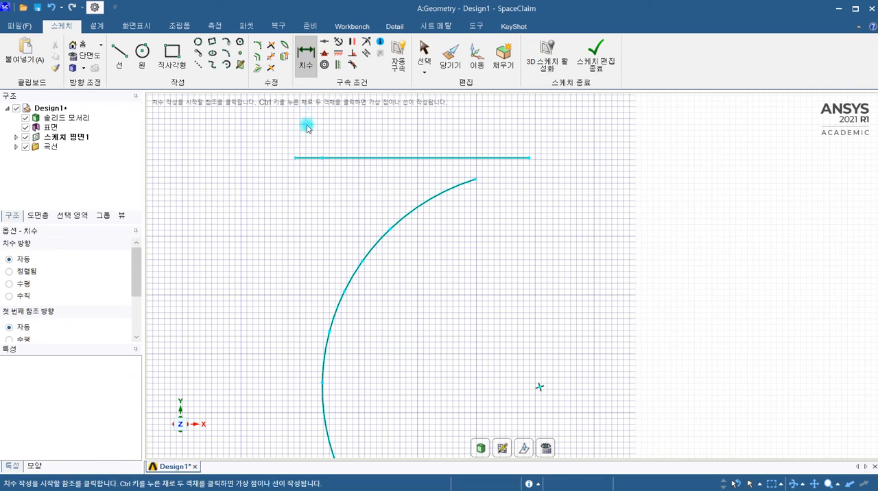
left_click(313, 159)
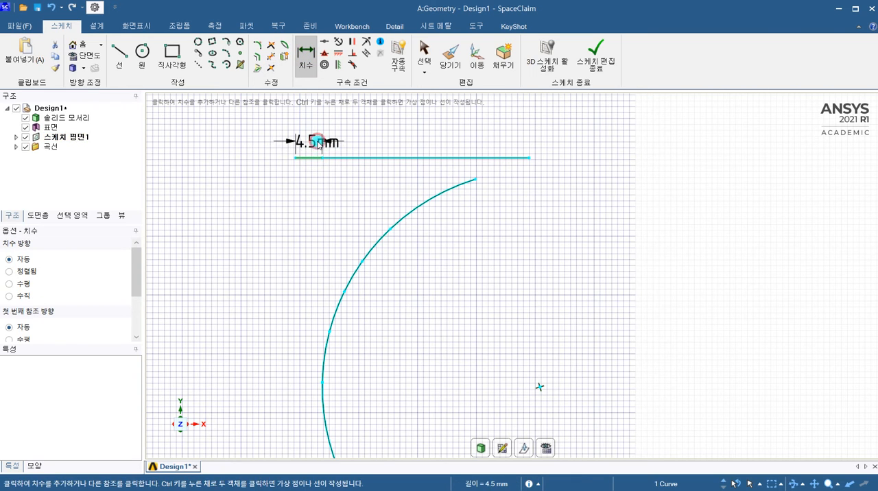
left_click(318, 147)
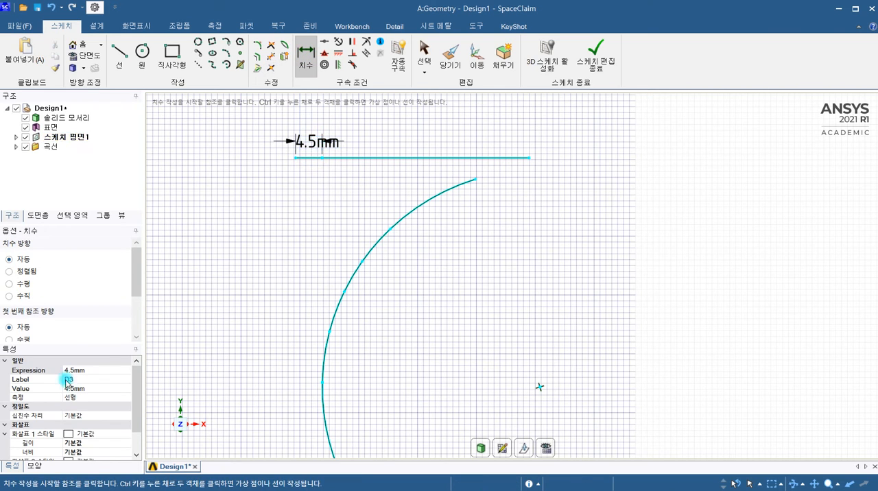
left_click(87, 389)
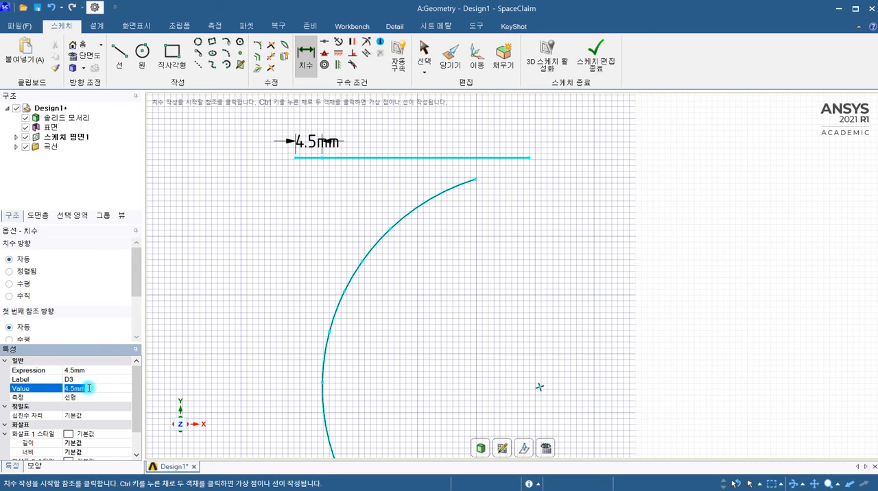
type("5")
key("Return")
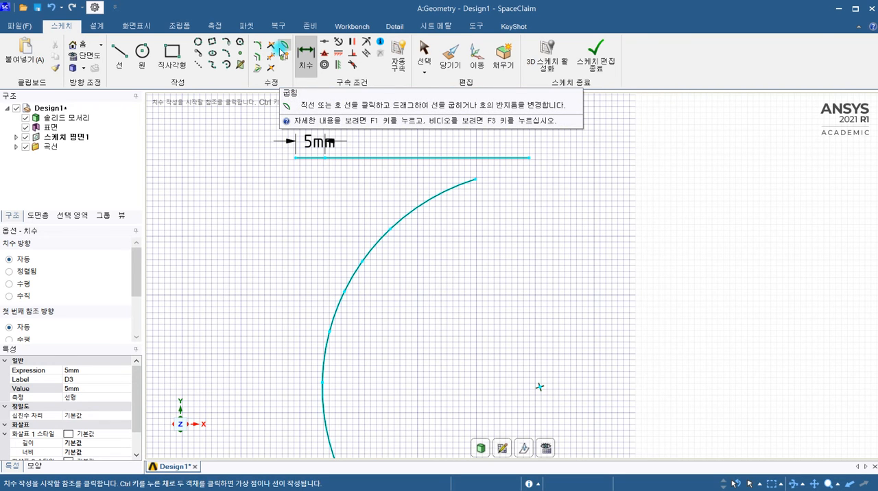
Sketch a slanted line beside the split arc, rising to the right from the open area inside its curve.
left_click(119, 52)
scroll(457, 241, "down", 3)
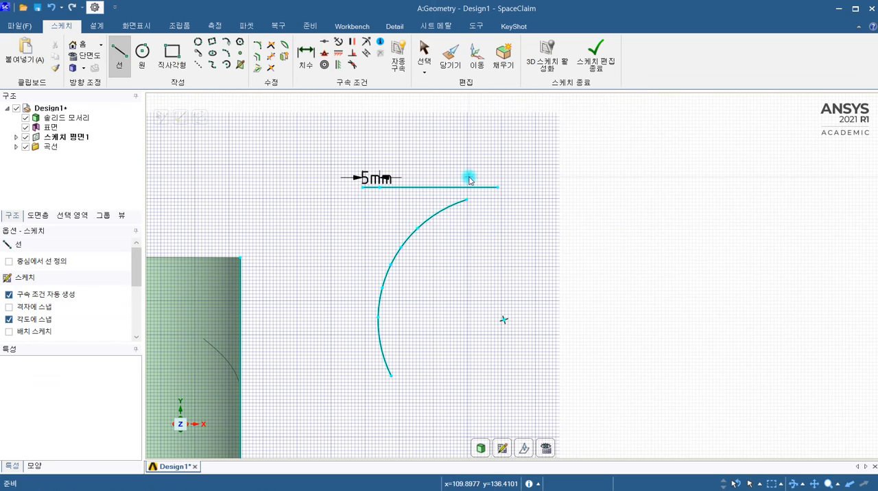
key("Escape")
left_click(118, 54)
left_click(464, 281)
left_click(623, 217)
key("Escape")
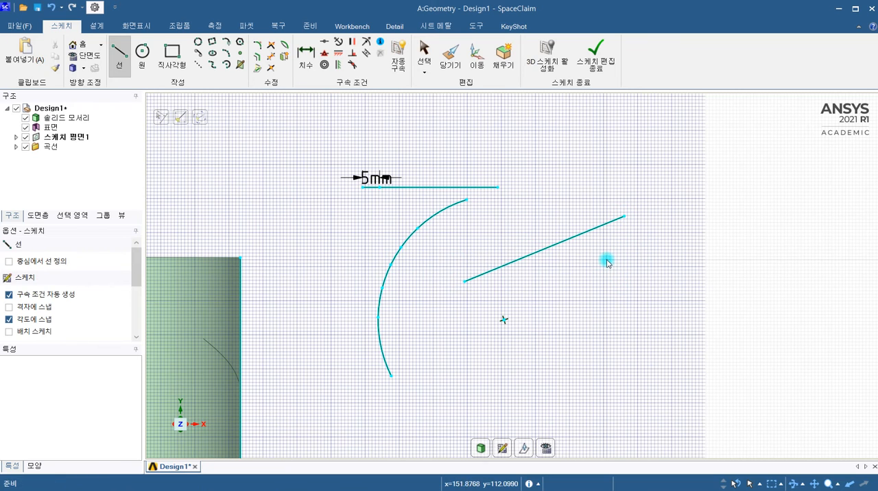
Bend the slanted line upward into an arc with the Bend tool.
left_click(288, 44)
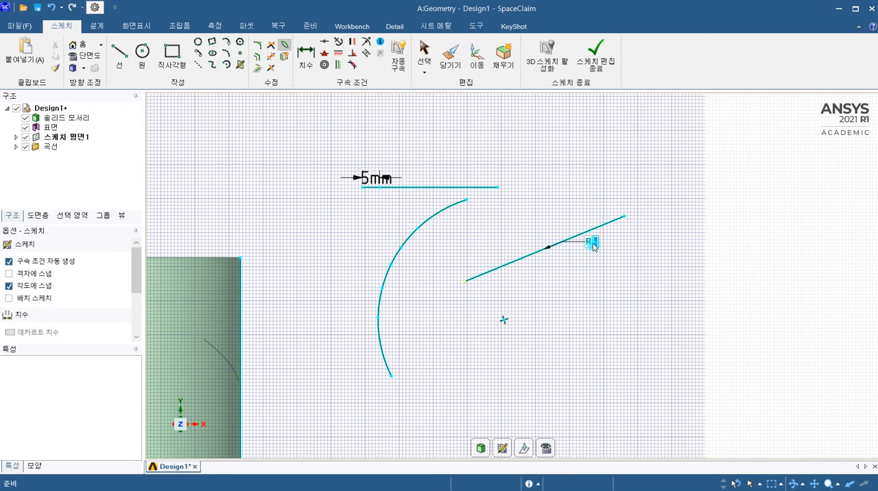
left_click_drag(554, 239, 538, 211)
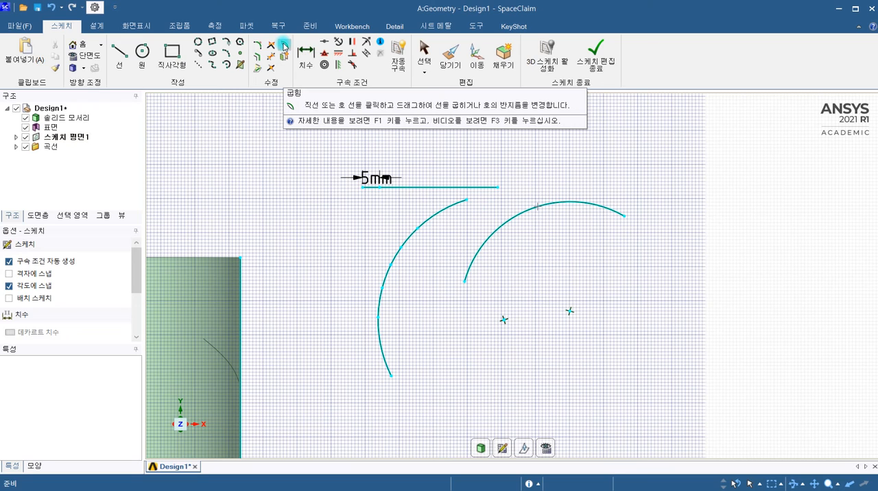
left_click(284, 46)
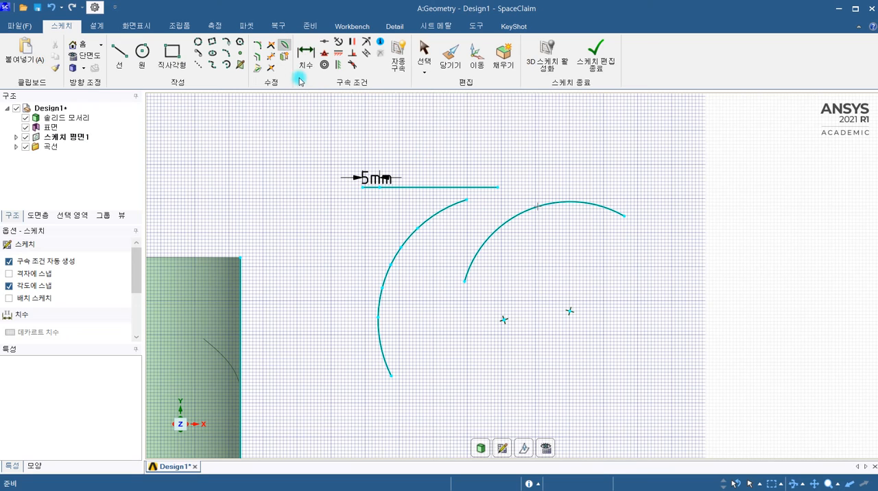
Mirror the bent arc across the horizontal line, using the line as the mirror reference.
left_click(285, 58)
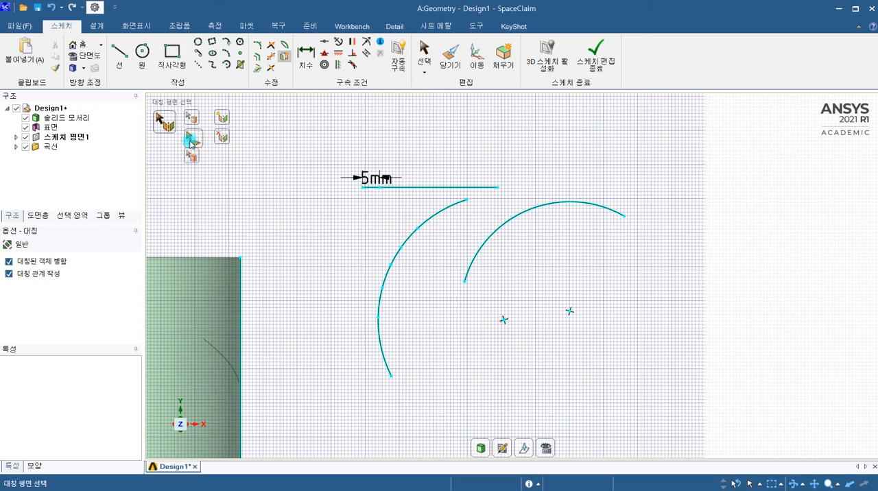
left_click(164, 125)
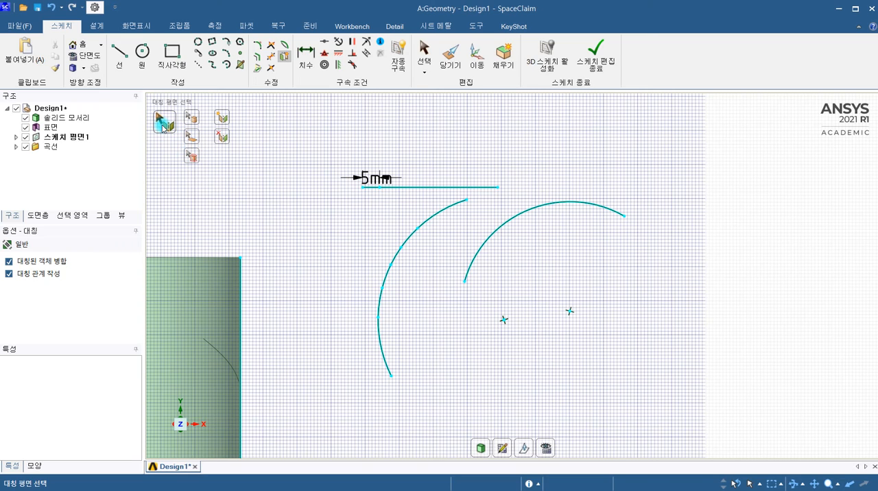
left_click(428, 189)
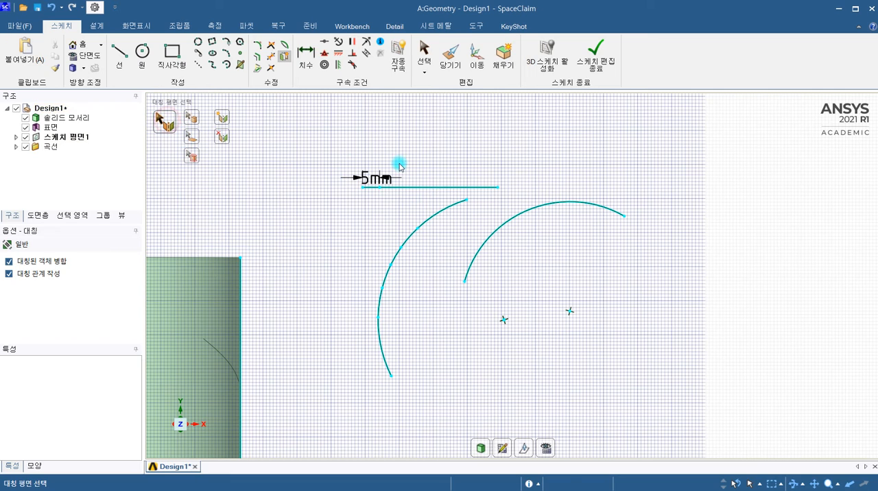
left_click(408, 191)
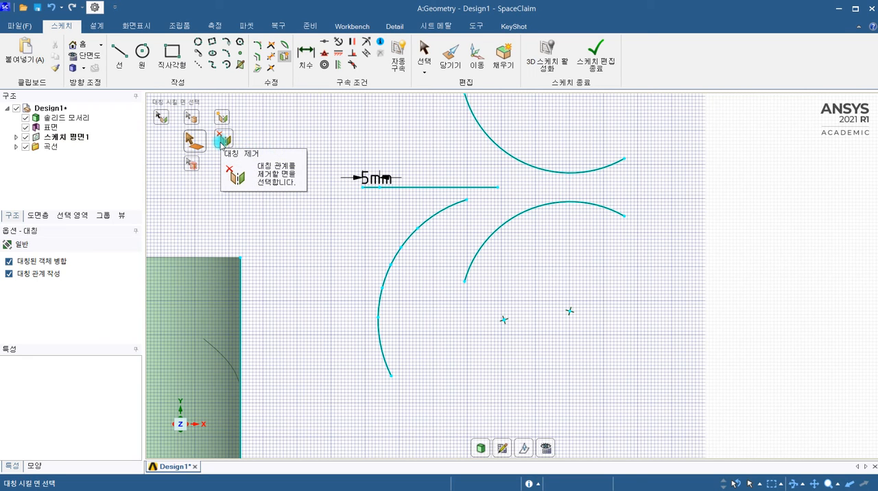
left_click(221, 142)
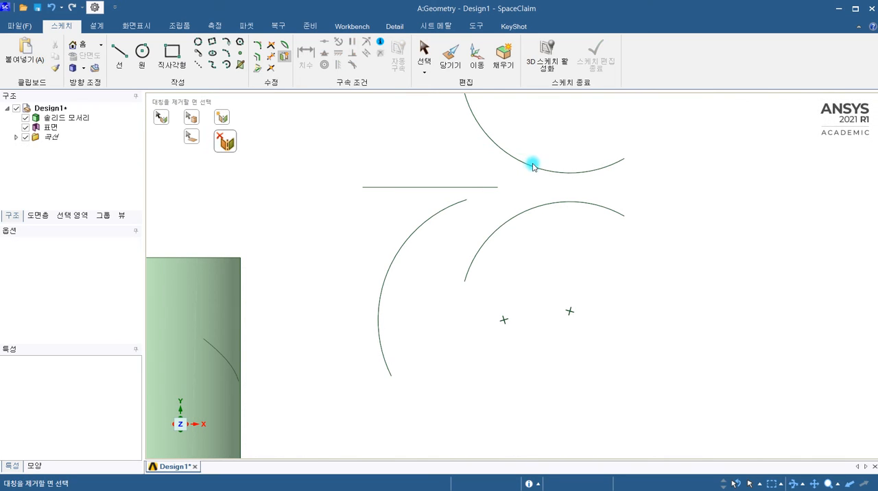
left_click(191, 137)
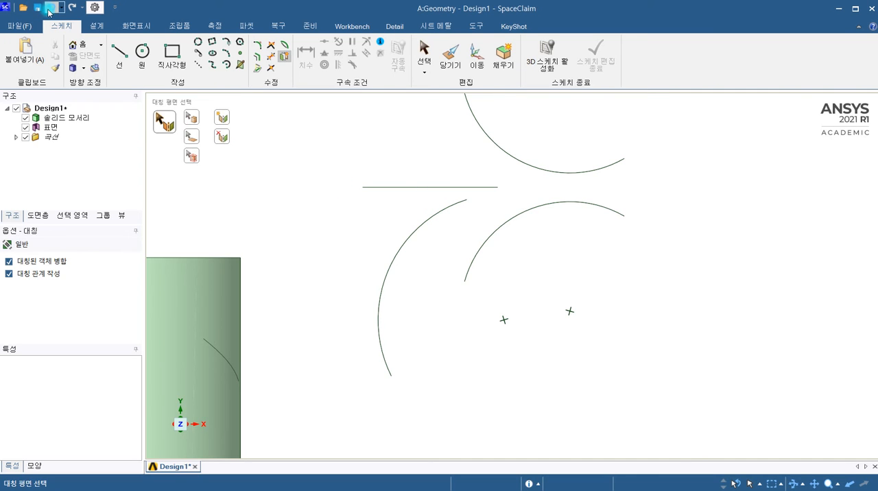
left_click(50, 11)
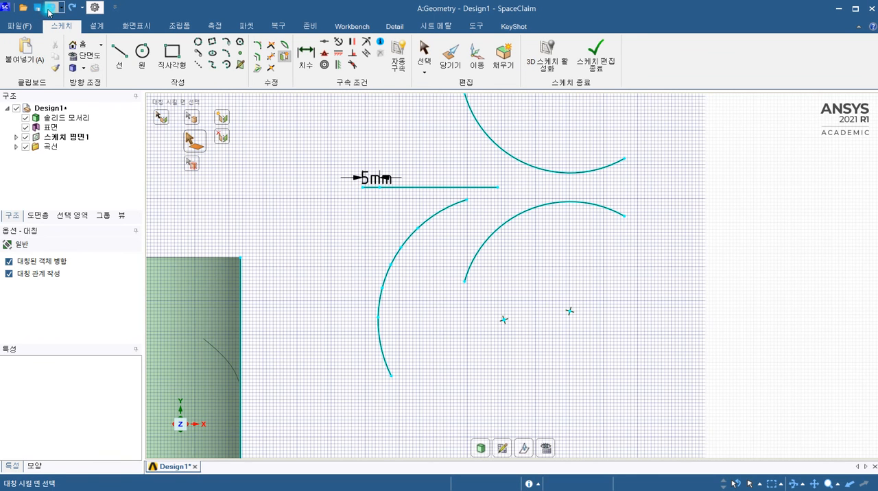
Try Remove Mirror in design mode on the inner flat surface and the cylinder's side face.
left_click(229, 142)
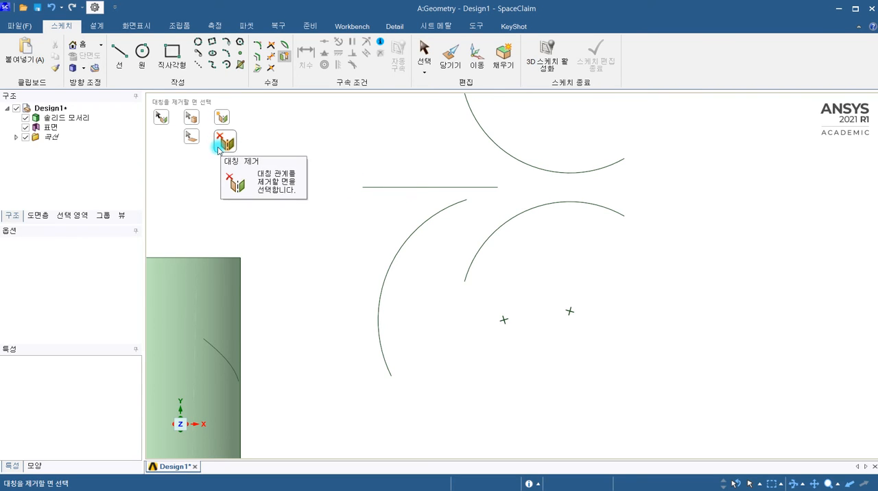
mouse_move(423, 240)
middle_mouse_down()
mouse_move(372, 186)
mouse_move(399, 216)
mouse_move(364, 249)
middle_mouse_up()
key("v")
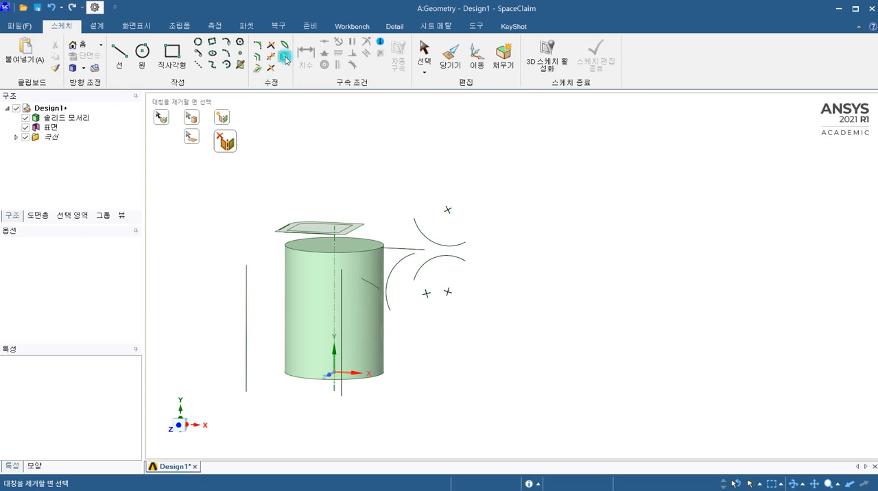
left_click(97, 26)
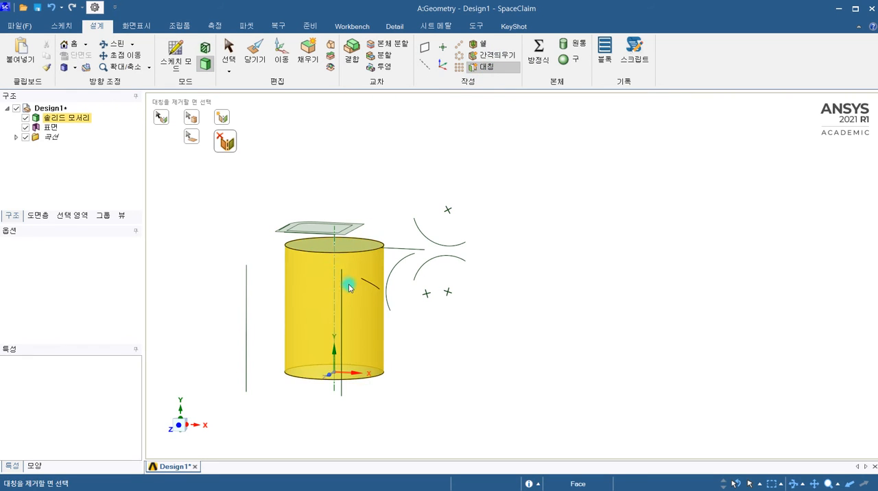
scroll(339, 241, "up", 3)
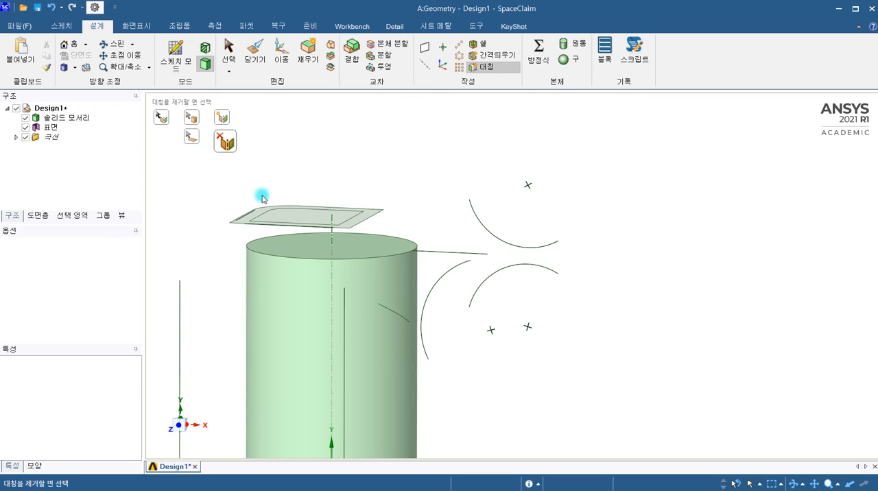
left_click(282, 218)
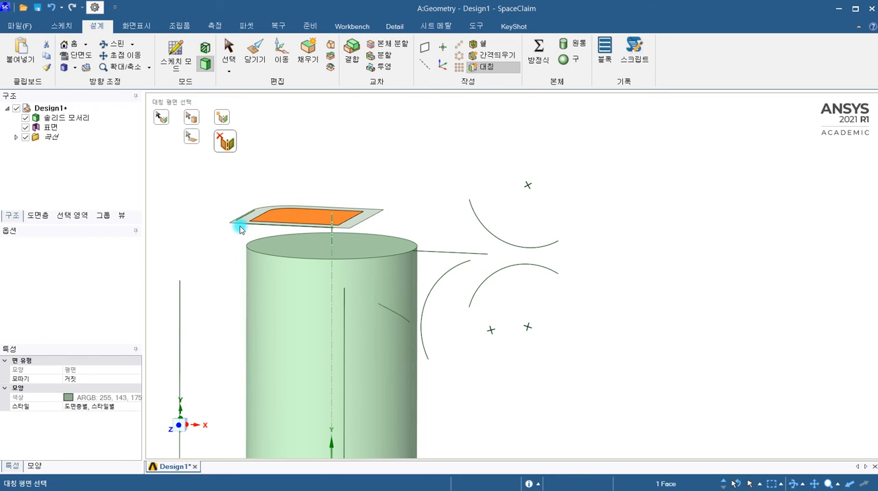
left_click(256, 284)
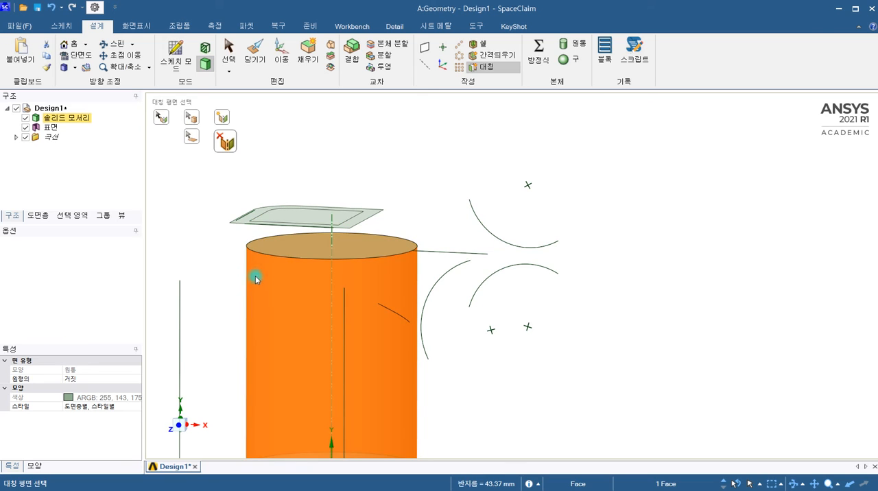
Mirror the cylinder body using the flat surface above it as the mirror plane.
left_click(164, 118)
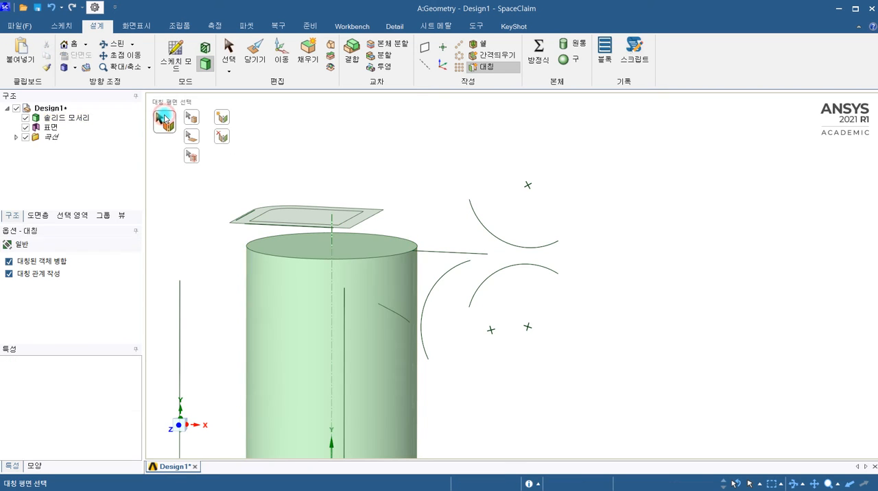
left_click(312, 210)
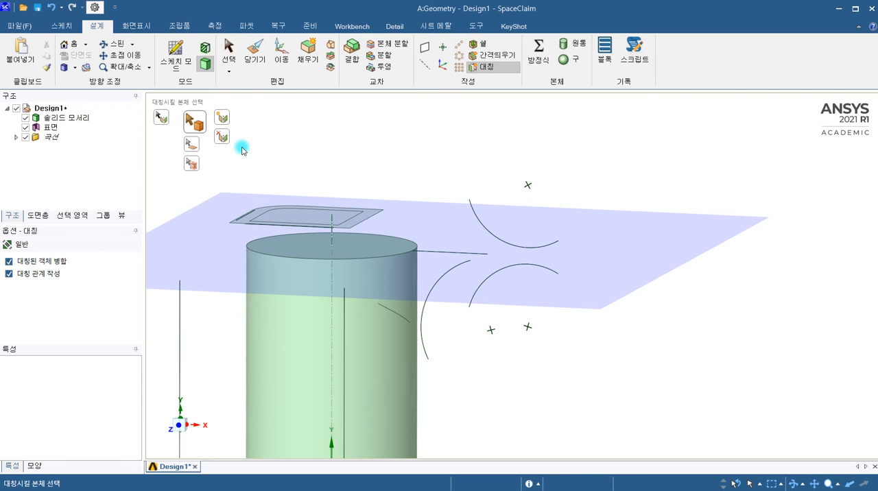
middle_click_drag(270, 210, 249, 222)
scroll(286, 244, "down", 3)
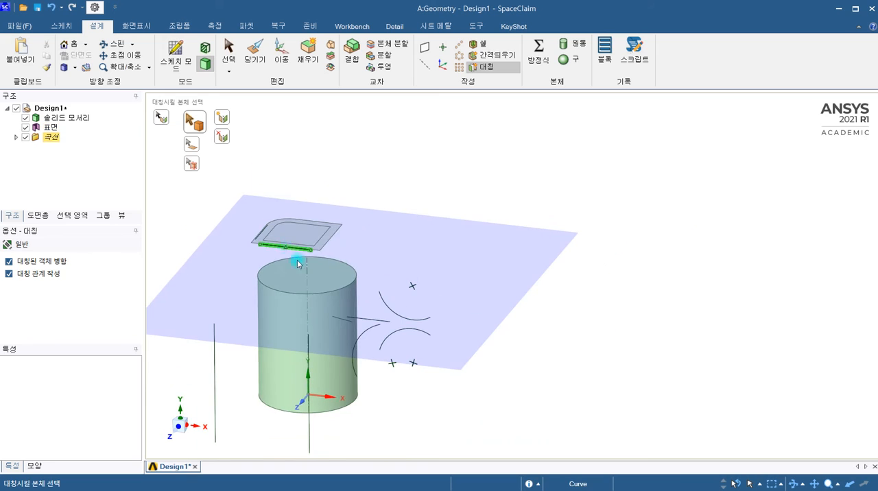
left_click(315, 313)
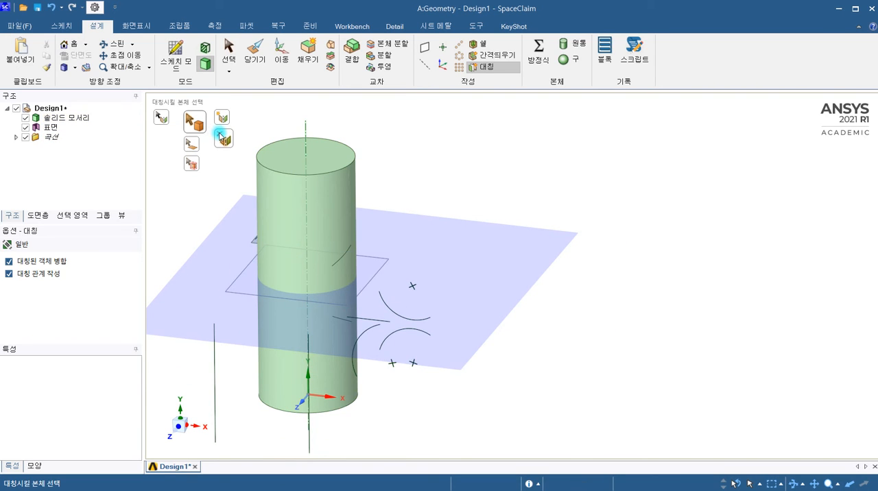
Try Remove Mirror on the inner flat surface and the mirrored cylinder, then switch to the option for adding a mirror.
left_click(220, 136)
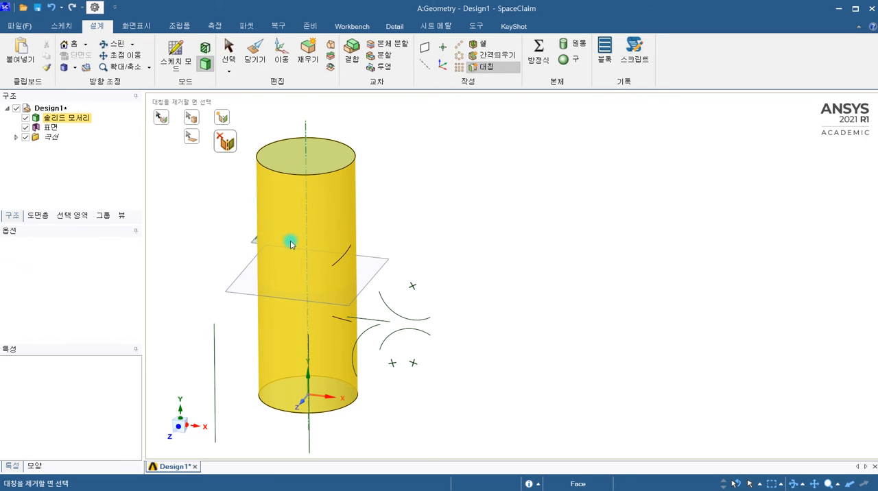
middle_click_drag(240, 243, 311, 268)
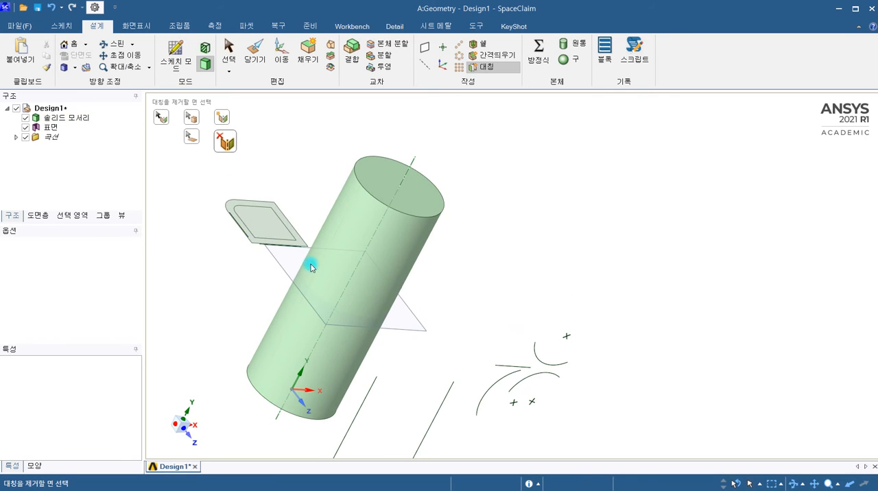
left_click(258, 223)
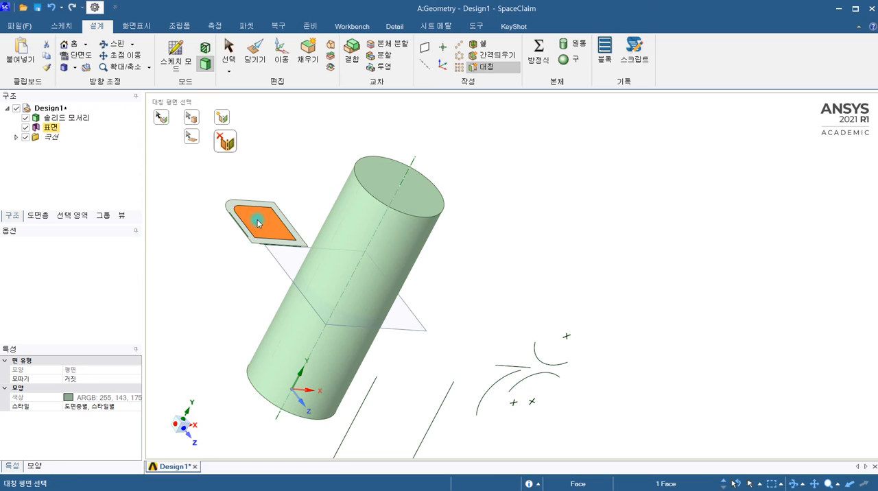
left_click(357, 266)
left_click(225, 145)
left_click(222, 126)
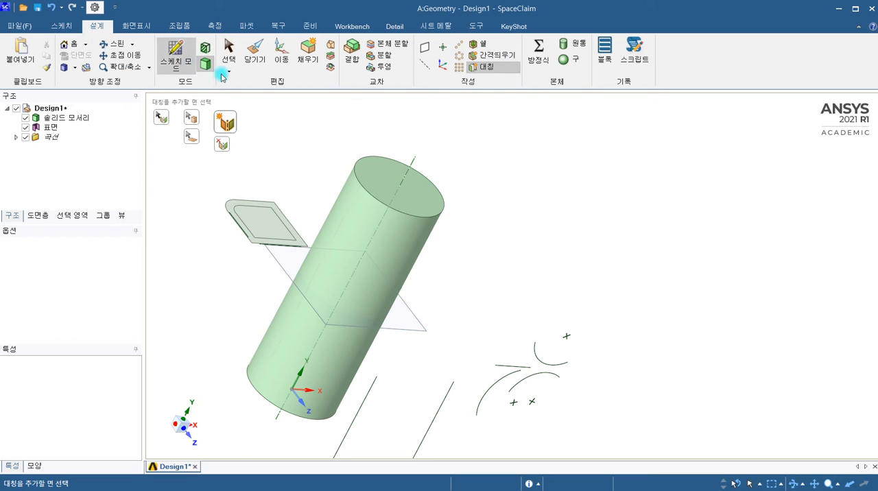
Undo the cylinder mirroring to return to the curve sketch, and leave the Mirror tool.
left_click(62, 28)
middle_click_drag(455, 169, 392, 152)
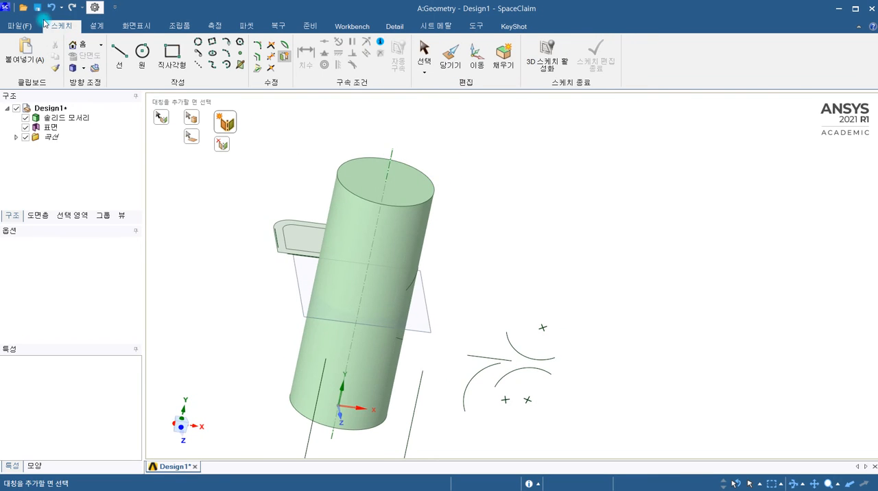
left_click(53, 8)
left_click(52, 8)
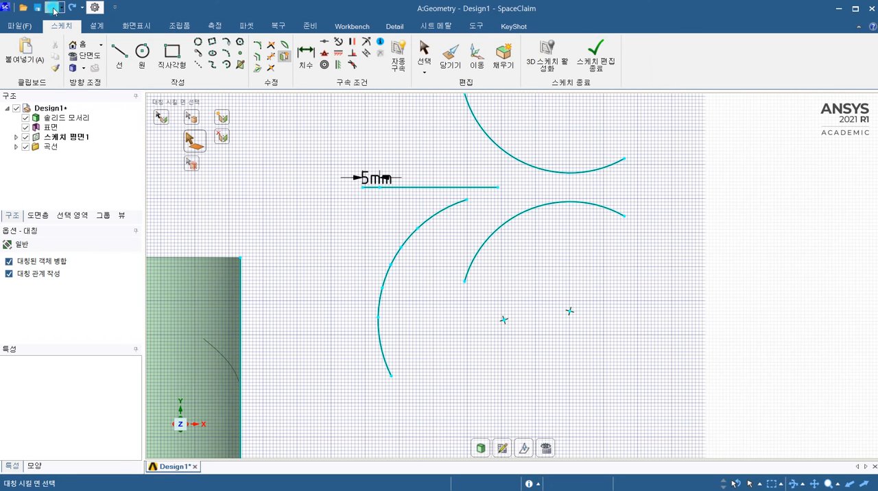
scroll(494, 199, "down", 2)
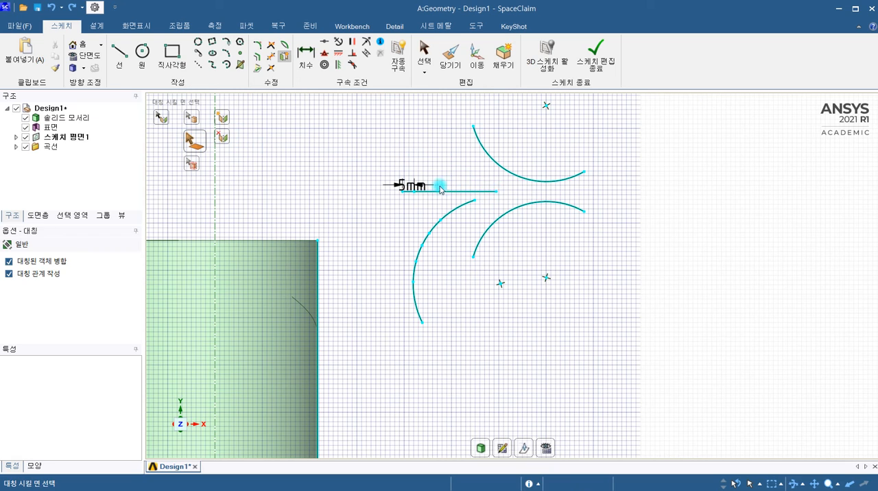
scroll(376, 153, "down", 3)
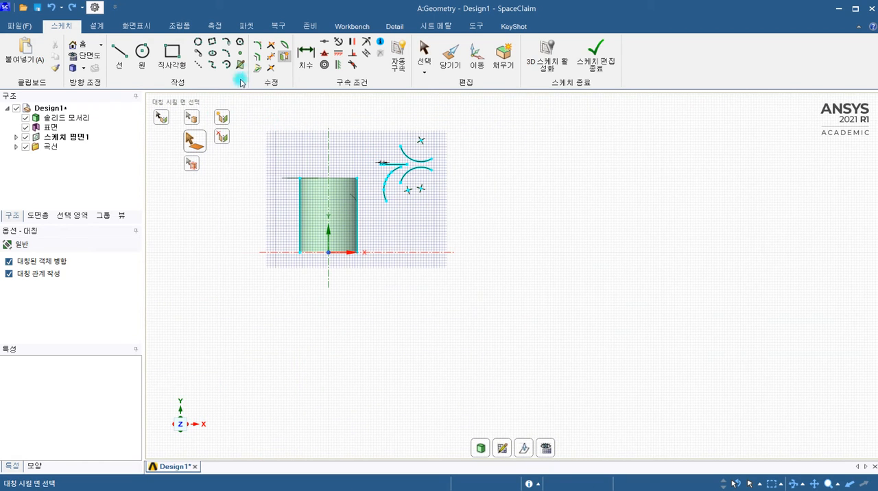
key("Escape")
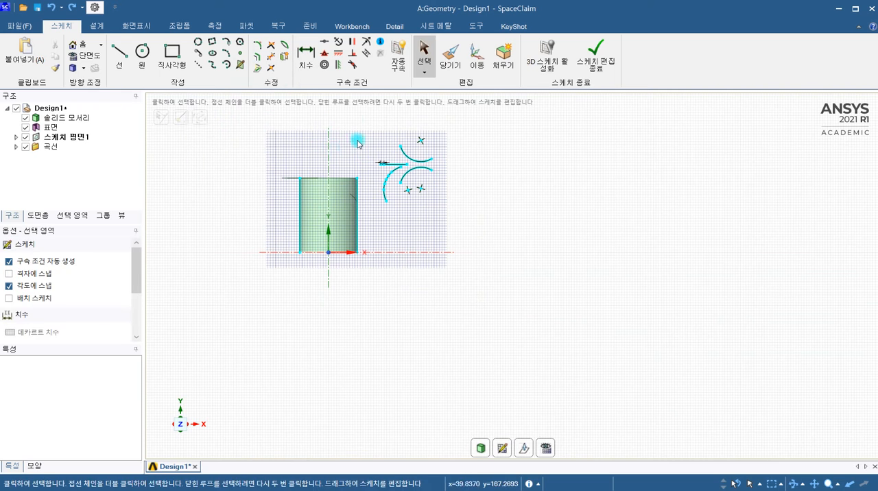
Start a new sketch plane on the cylinder's circular bottom face.
scroll(446, 159, "up", 3)
scroll(441, 162, "down", 3)
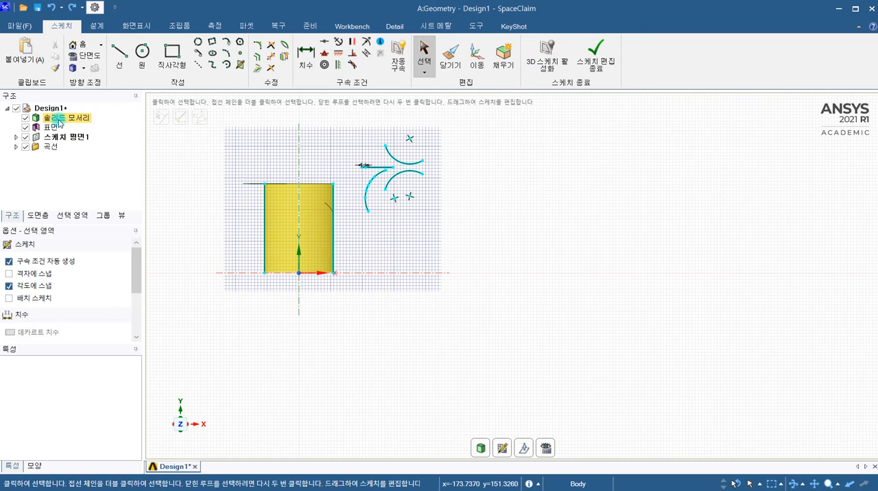
mouse_move(227, 152)
middle_mouse_down()
mouse_move(264, 157)
mouse_move(336, 212)
mouse_move(323, 300)
middle_mouse_up()
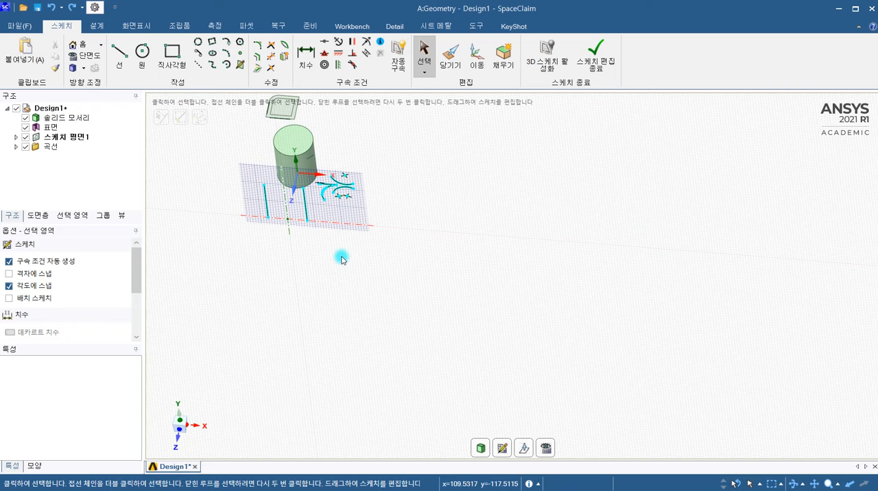
left_click(503, 448)
left_click(300, 140)
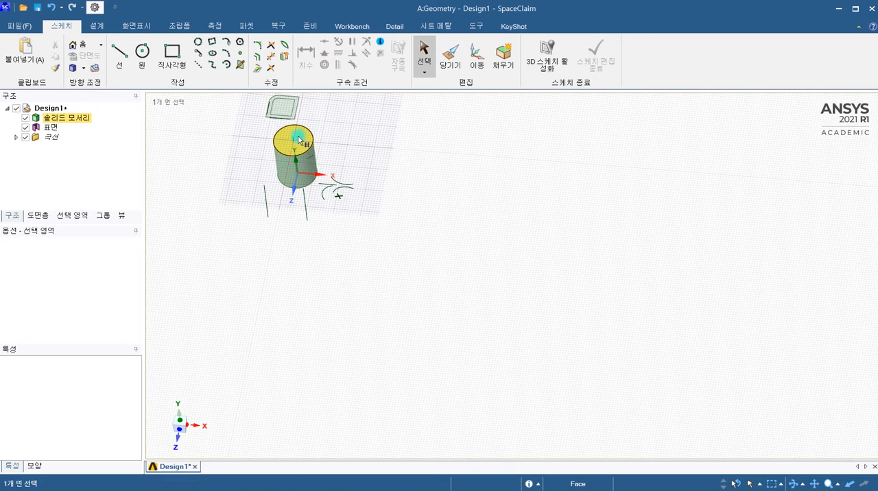
left_click(402, 211)
mouse_move(378, 241)
middle_mouse_down()
mouse_move(364, 227)
mouse_move(359, 133)
mouse_move(304, 199)
middle_mouse_up()
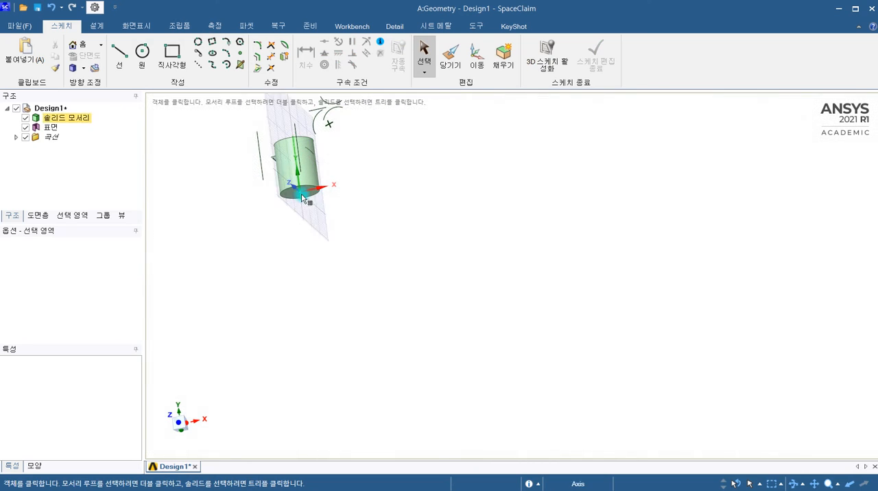
left_click(307, 199)
left_click(308, 199)
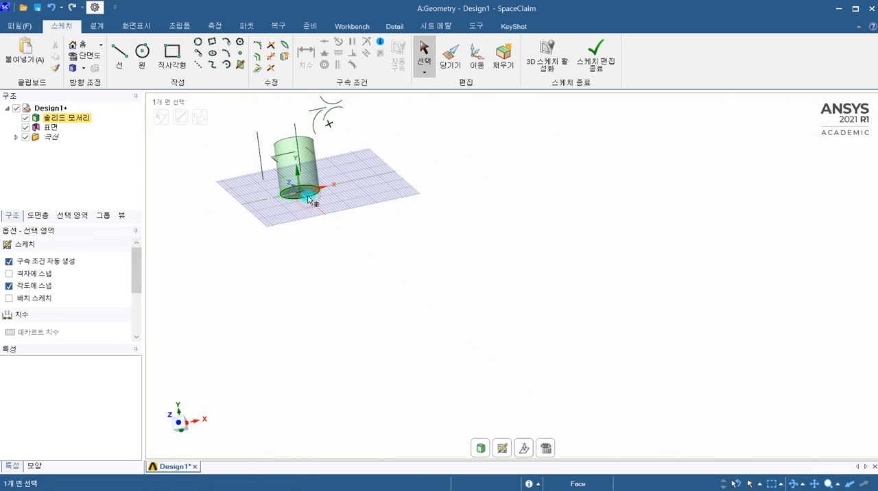
left_click(247, 239)
mouse_move(246, 239)
middle_mouse_down()
mouse_move(282, 317)
mouse_move(257, 314)
middle_mouse_up()
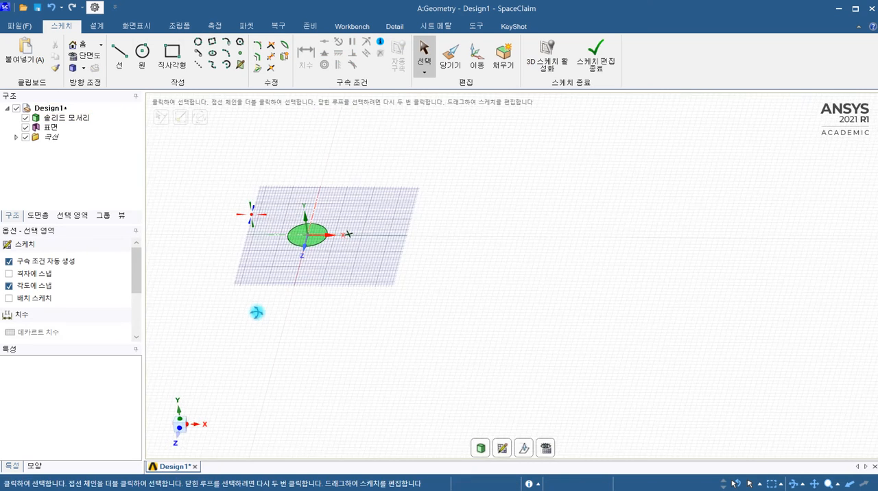
scroll(383, 228, "up", 3)
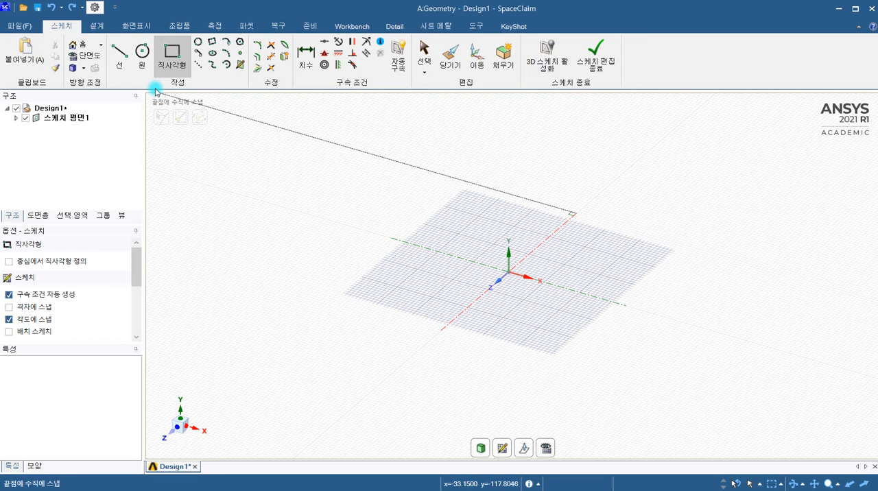
Sketch two separate slanted lines in plan view, one about 39 mm long at 60° and one about 48 mm long.
left_click(119, 55)
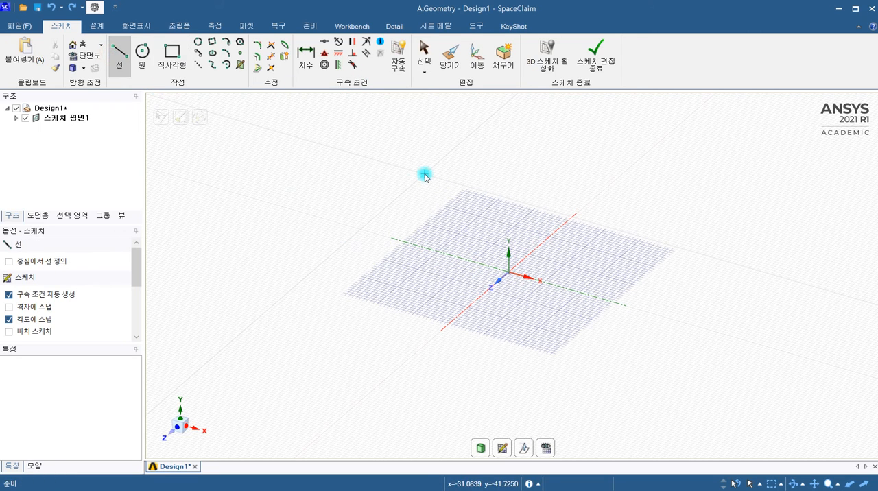
left_click(547, 450)
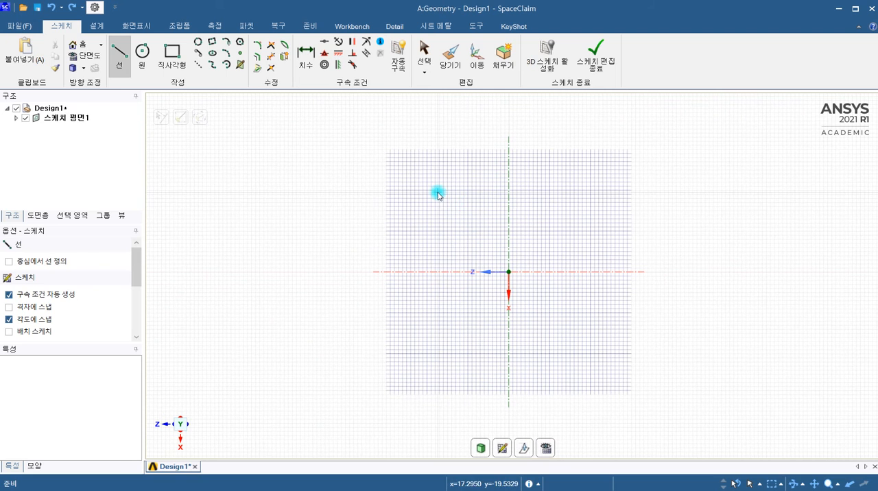
left_click(370, 202)
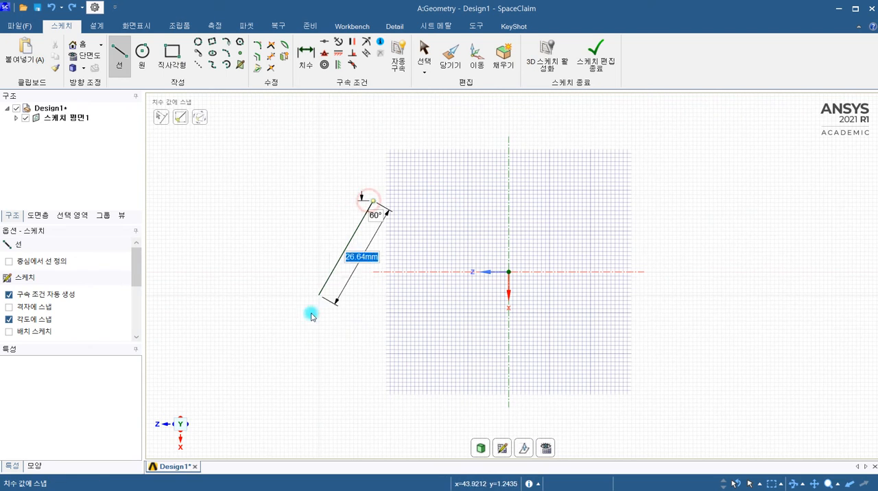
left_click(293, 339)
key("Escape")
left_click(402, 167)
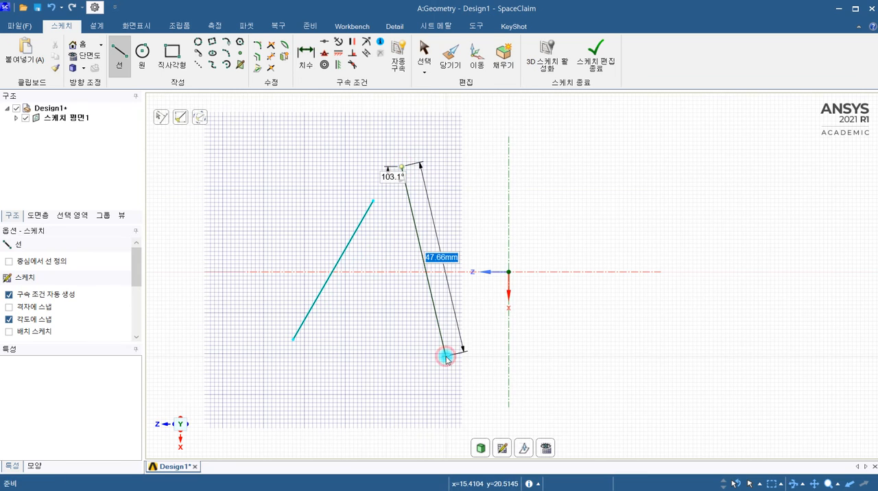
double_click(446, 355)
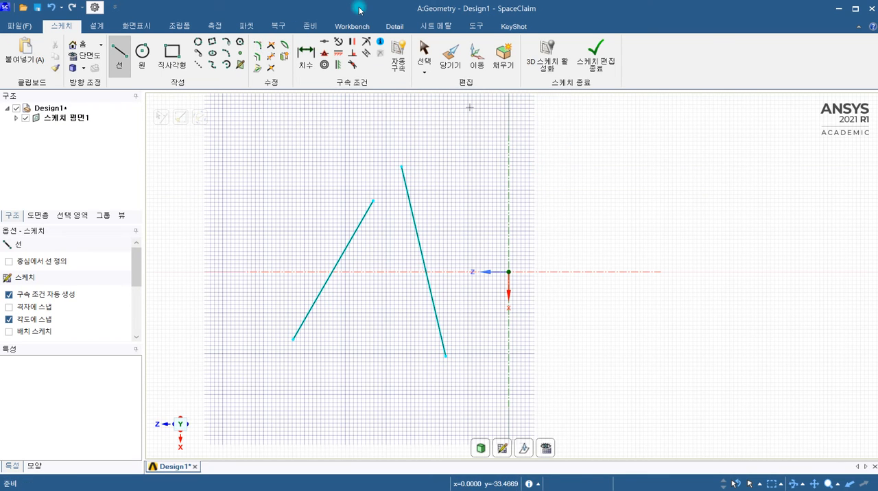
Dimension the length of the shorter slanted line with the automatic dimension direction.
left_click(309, 61)
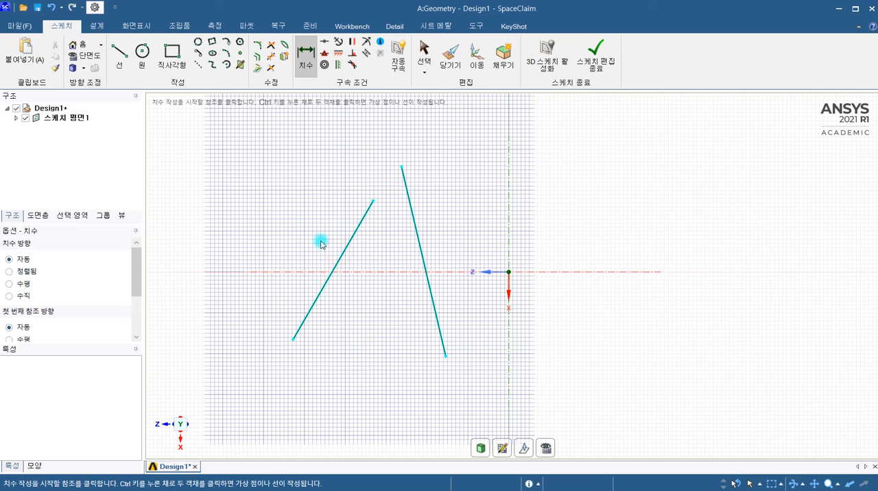
left_click(341, 252)
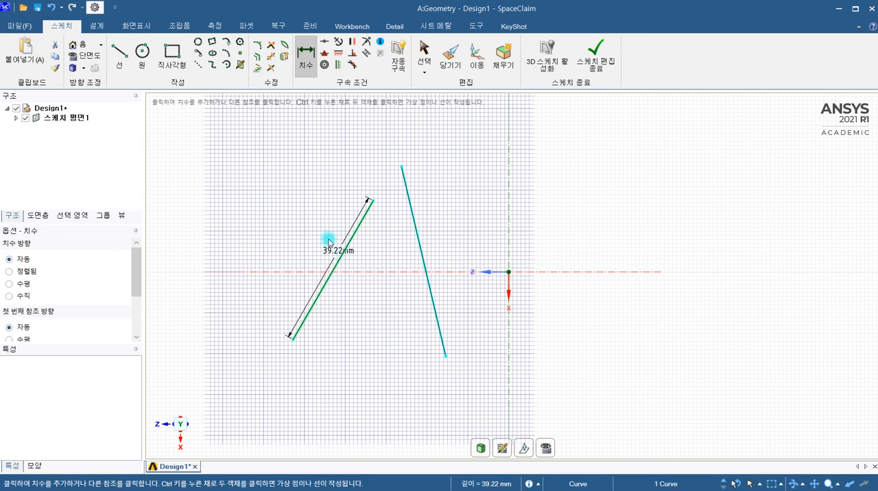
left_click(327, 238)
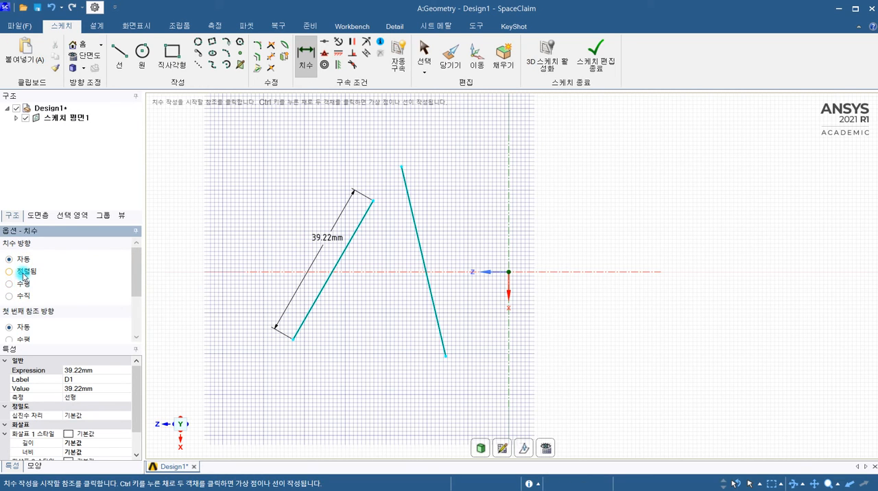
Change the dimension direction to vertical and dimension the vertical extent of the longer slanted line.
scroll(46, 286, "down", 2)
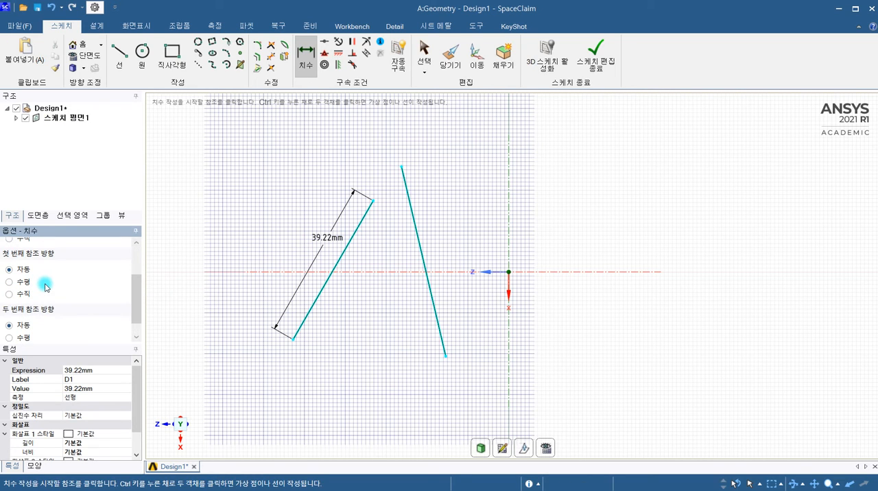
scroll(34, 295, "up", 3)
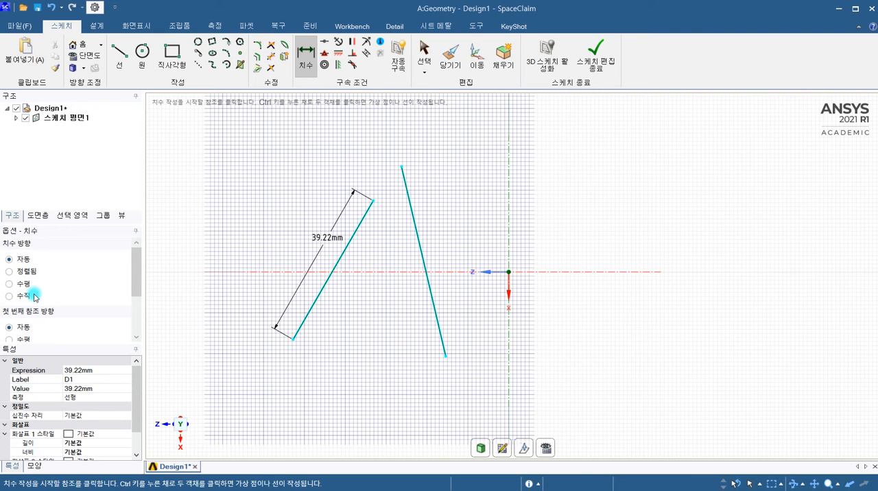
left_click(21, 295)
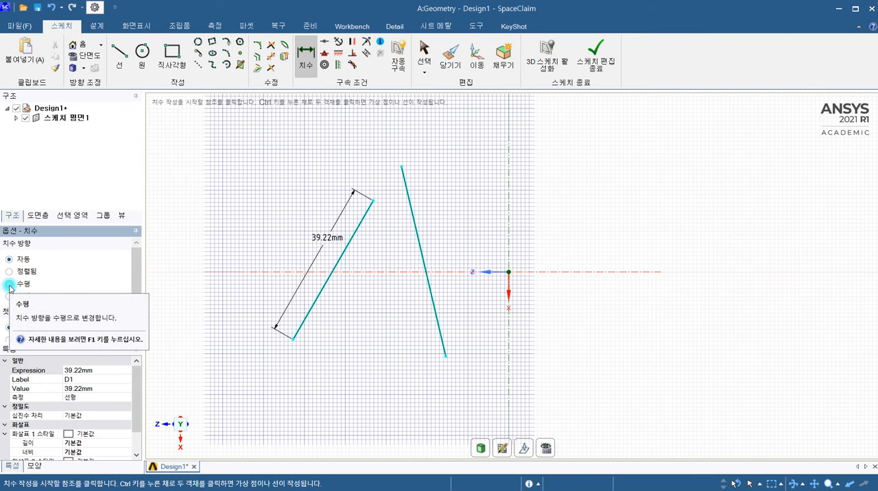
left_click(9, 284)
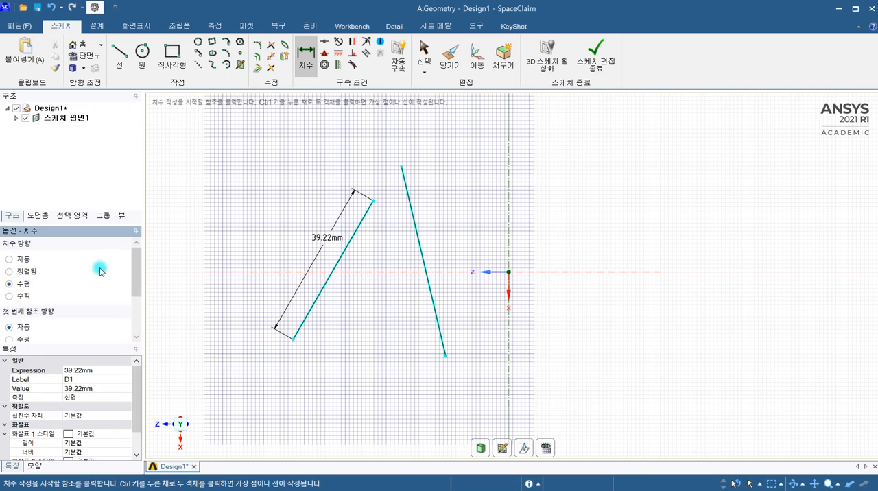
left_click(9, 297)
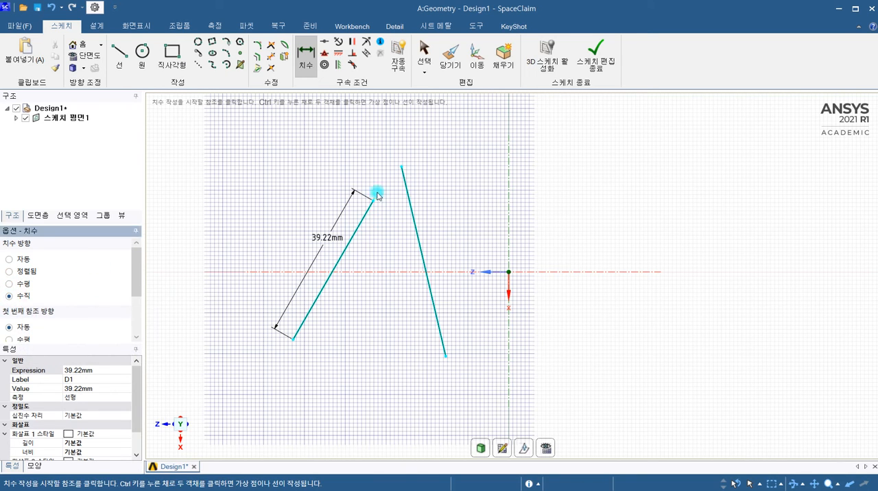
left_click(417, 236)
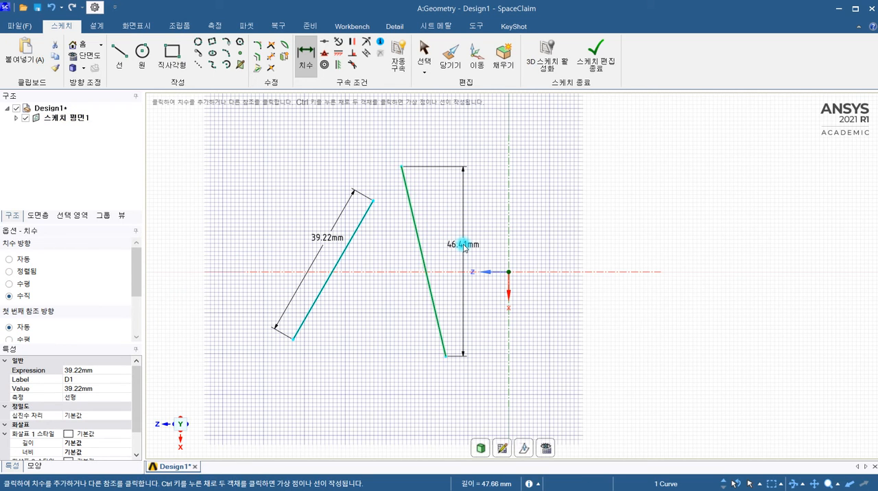
left_click(461, 246)
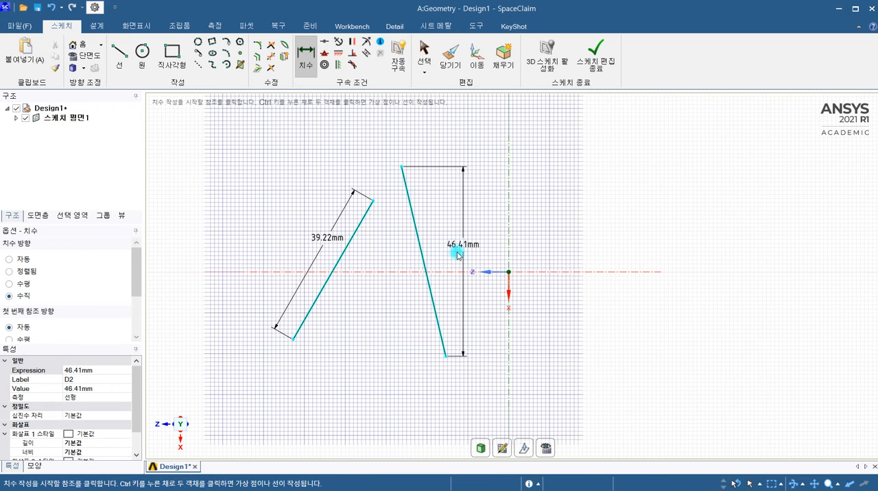
Return the dimension direction to automatic and sketch a vertical line about 55 mm long beside the slanted lines.
left_click(14, 261)
left_click(120, 54)
left_click(235, 159)
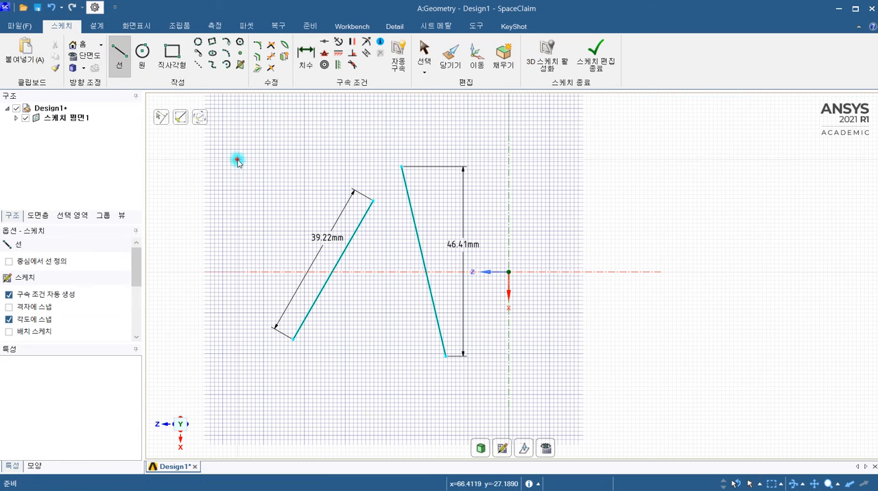
left_click(236, 382)
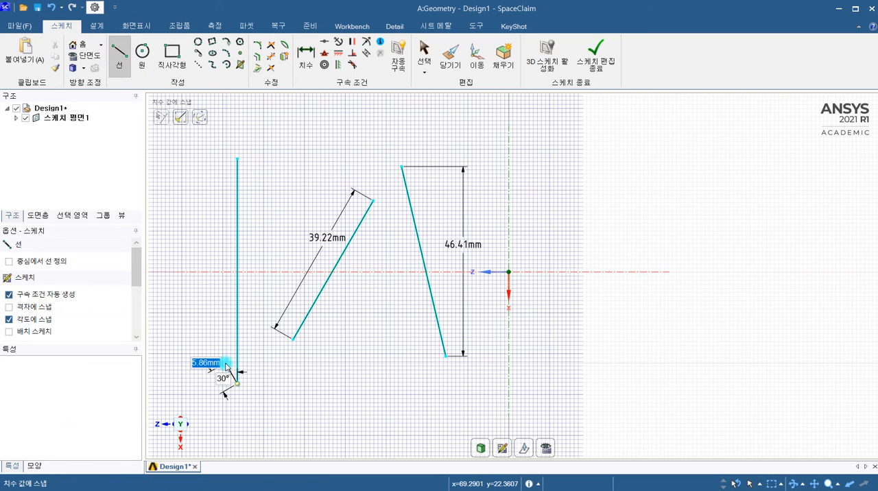
key("Escape")
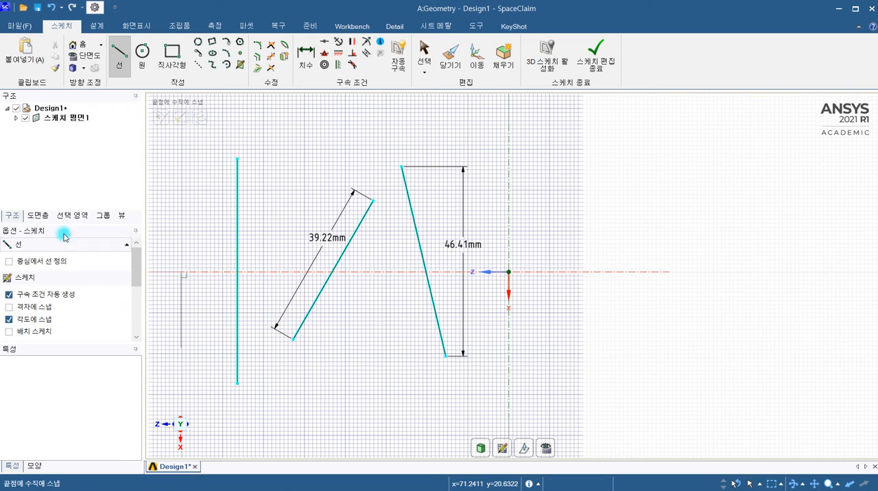
Dimension the vertical line between its two endpoints, placing the dimension on its outer side.
left_click(306, 55)
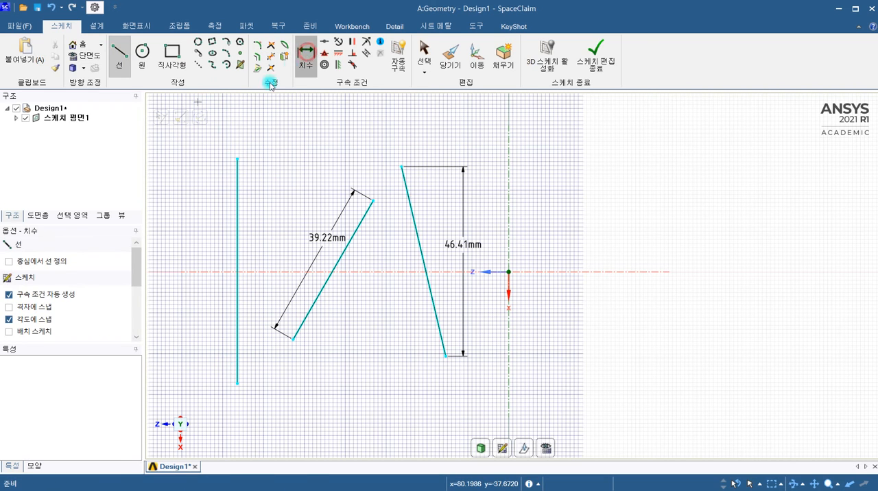
left_click(237, 159)
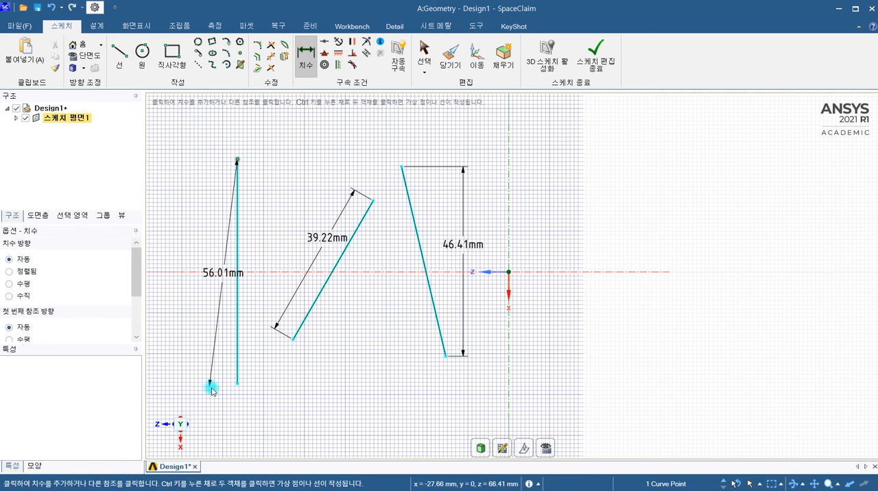
left_click(237, 382)
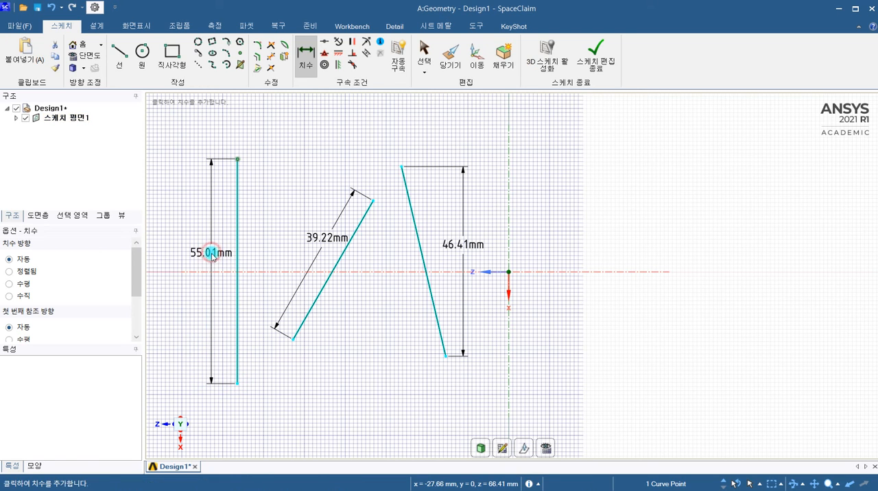
left_click(212, 254)
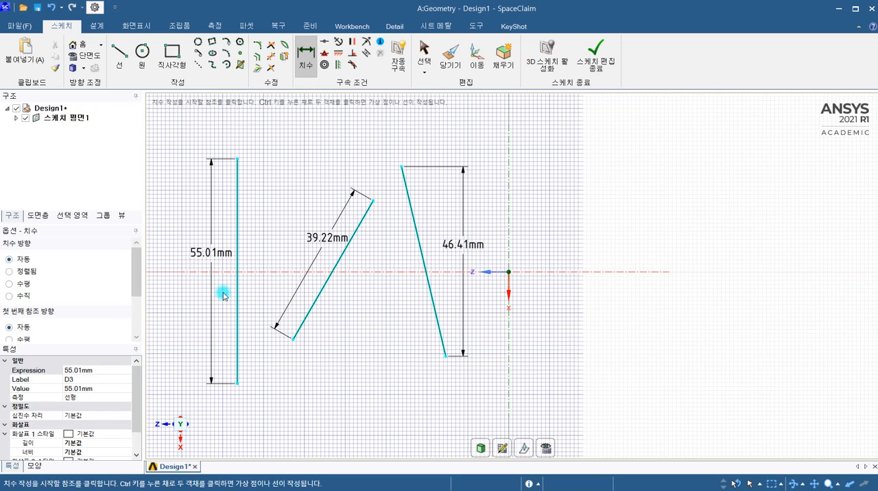
Add a second length dimension between the endpoints of the shorter slanted line, on the side opposite its existing dimension.
left_click(372, 202)
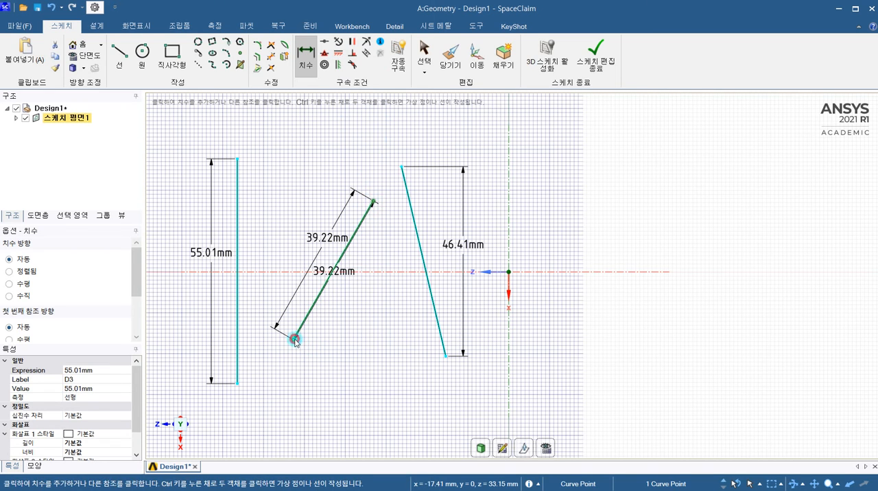
left_click(294, 339)
left_click(367, 288)
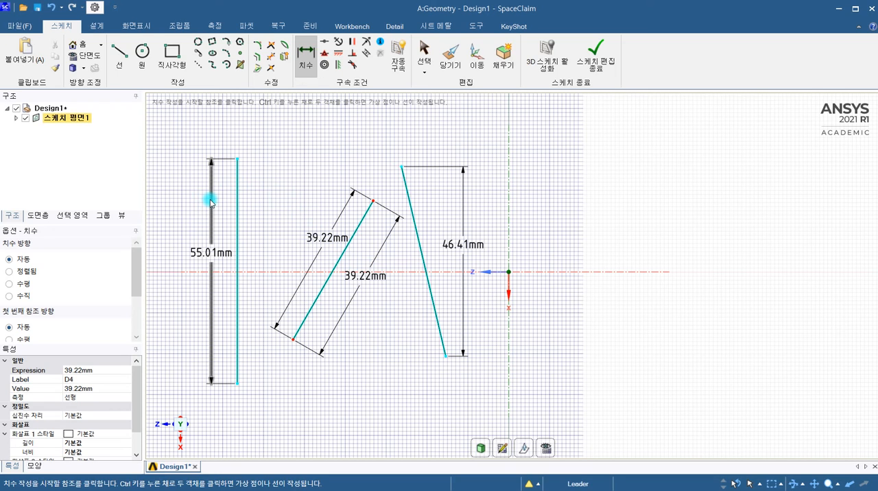
Set the vertical line's length dimension to 55 mm and resume the Dimension tool.
left_click(214, 254)
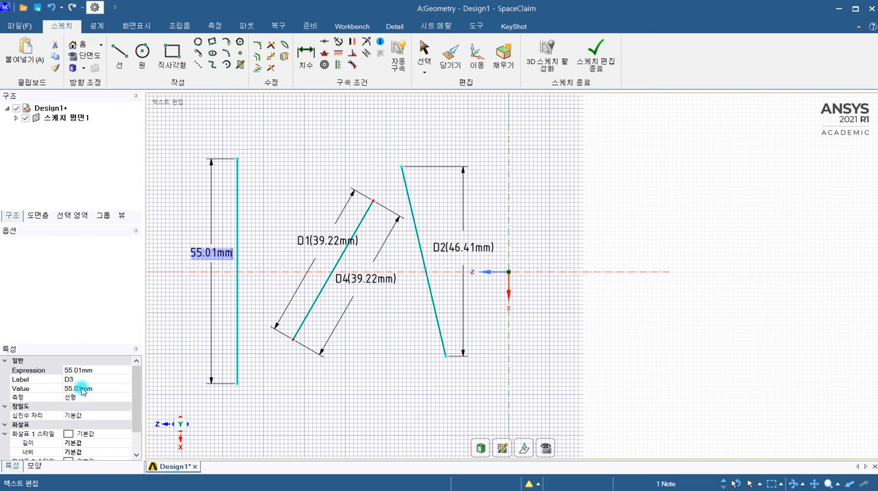
left_click(81, 389)
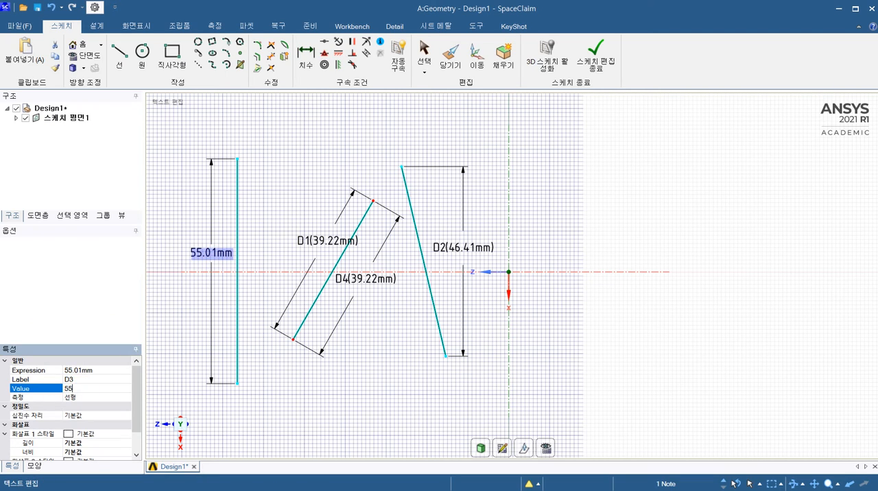
type("55")
key("Return")
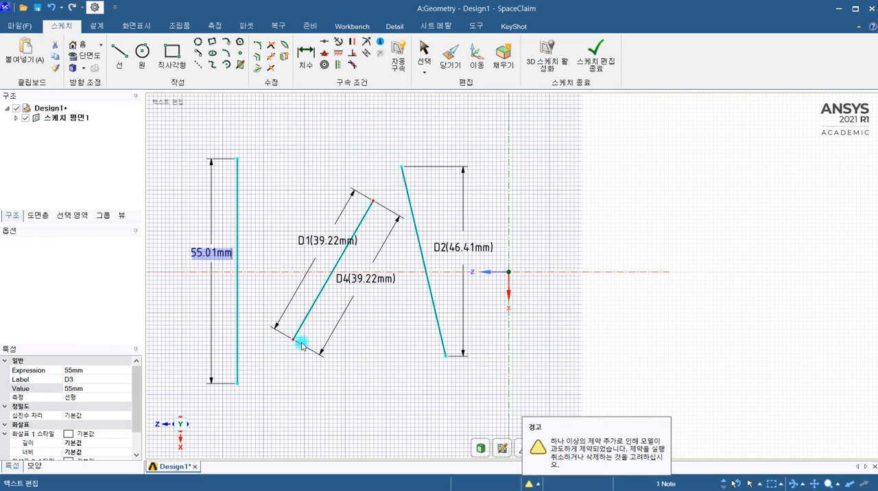
key("d")
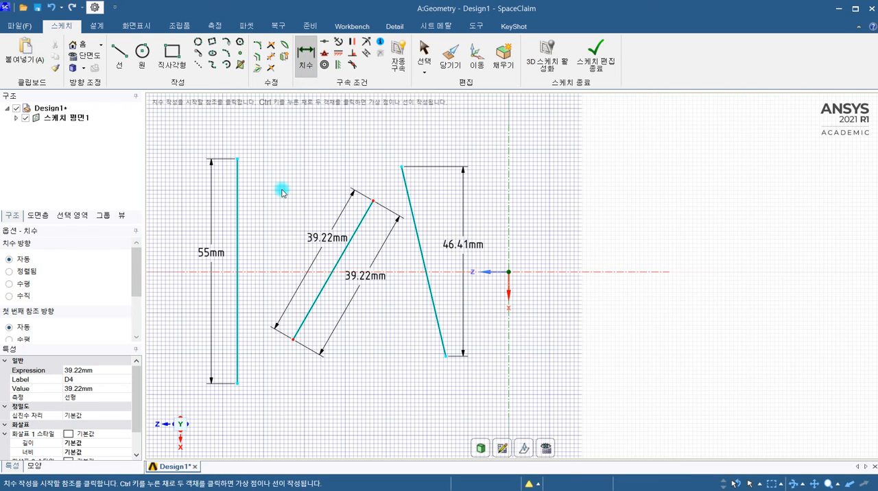
Delete all the length dimensions from the vertical line and the two slanted lines.
key("Escape")
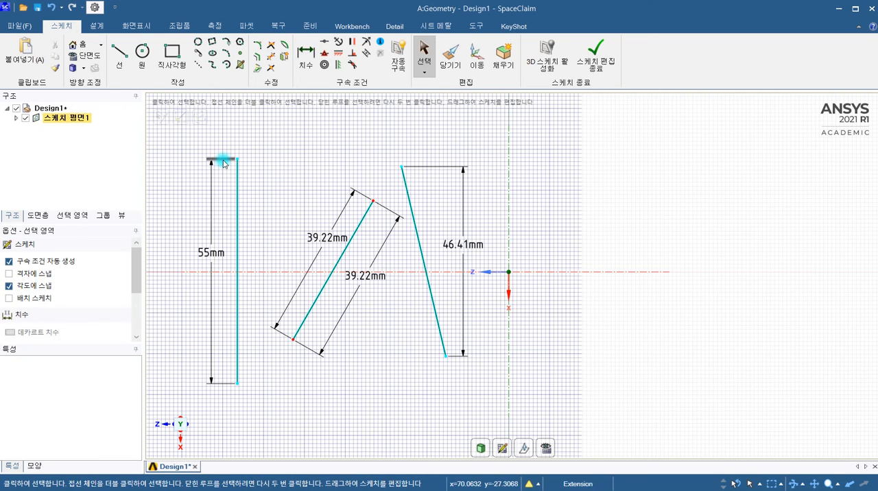
left_click(210, 190)
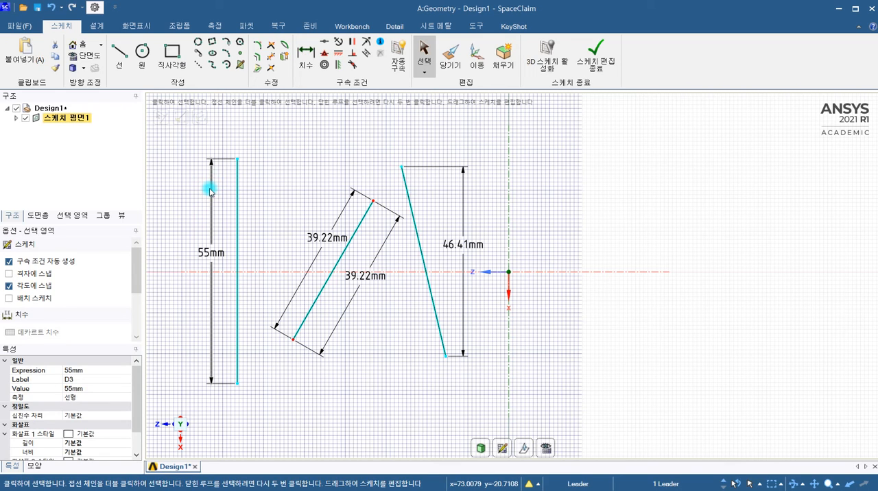
key("Delete")
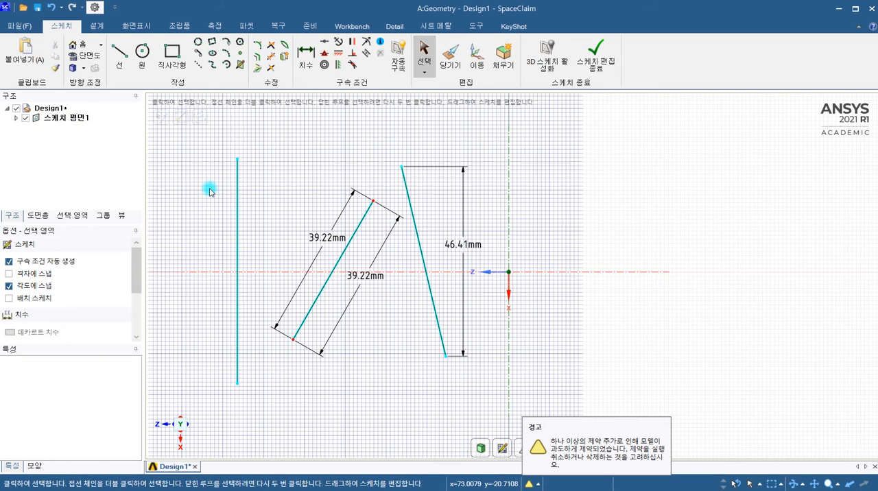
left_click(337, 222)
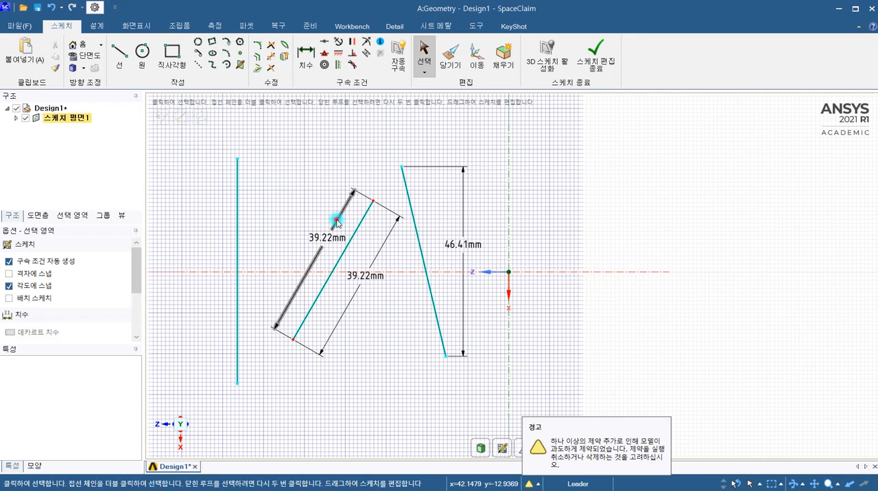
key("Delete")
left_click(377, 258)
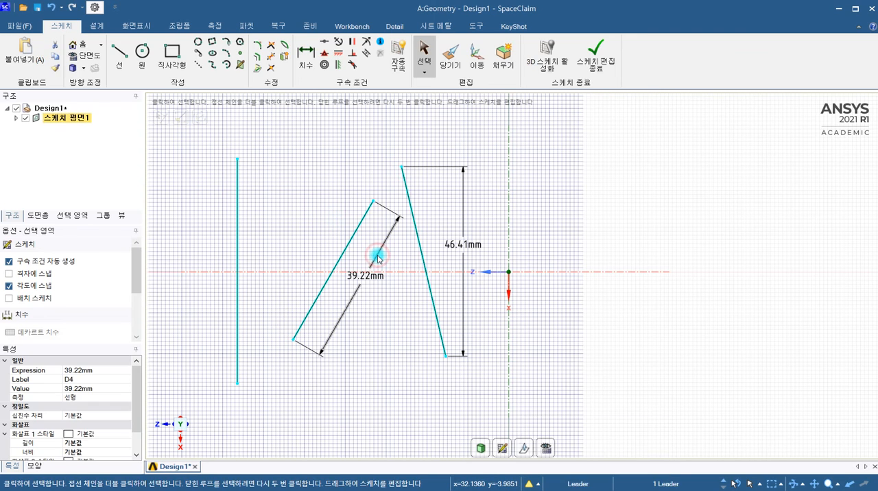
key("Delete")
left_click(430, 167)
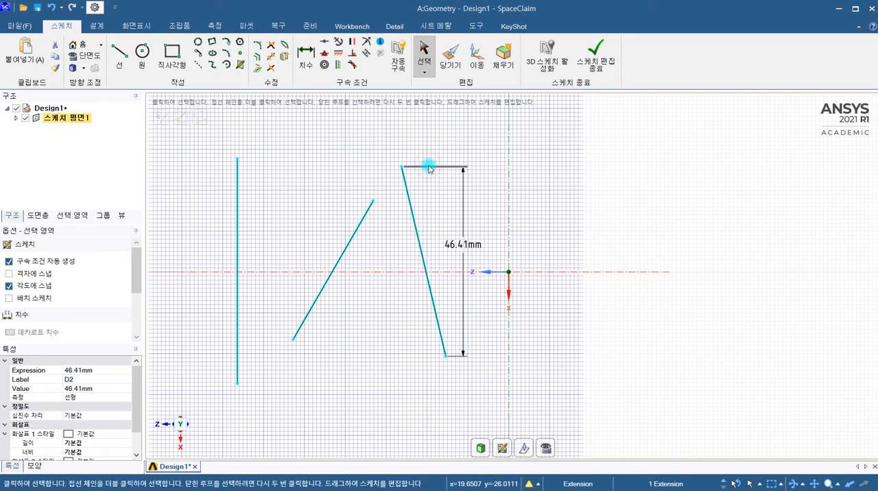
key("Delete")
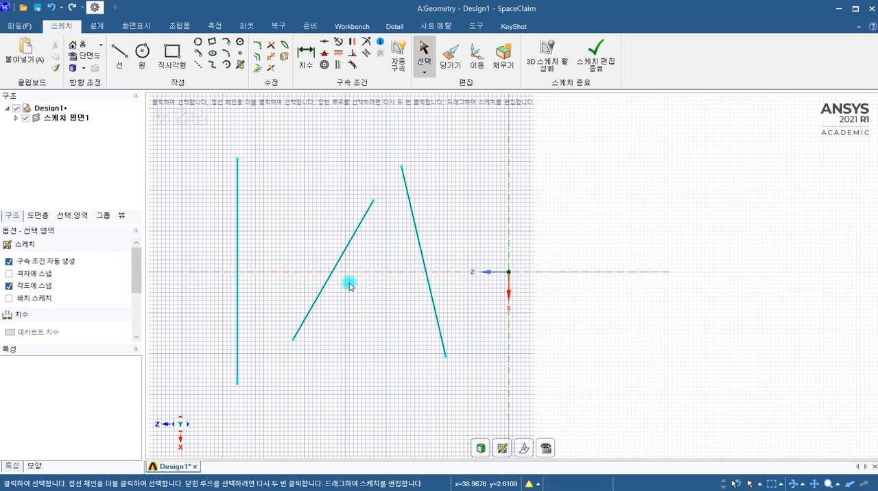
Apply a coincident constraint between the shorter slanted line and the longer slanted line.
left_click(324, 43)
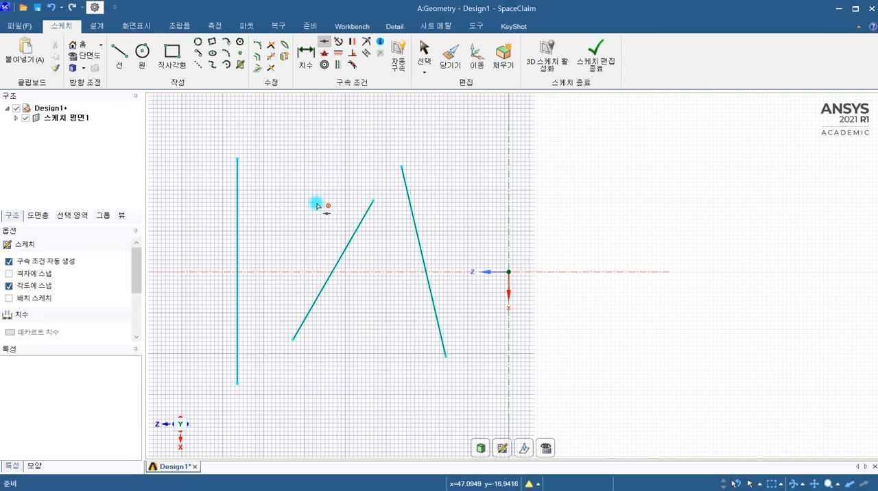
left_click(351, 240)
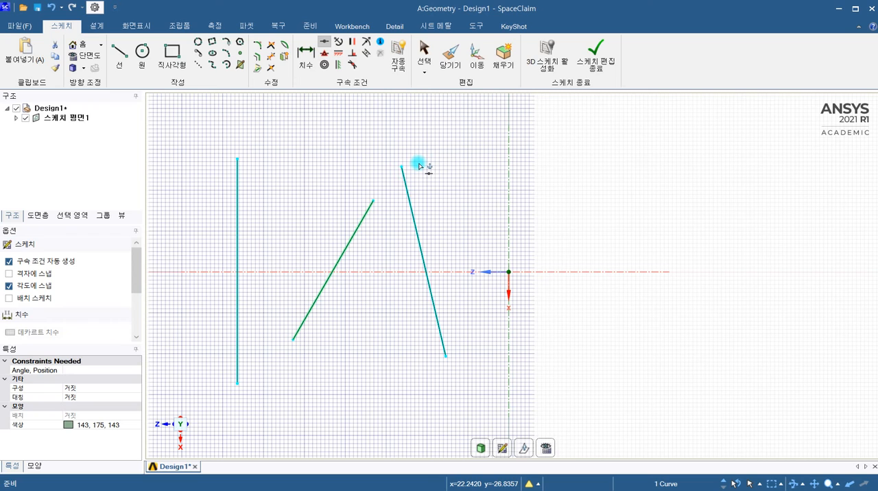
left_click(412, 204)
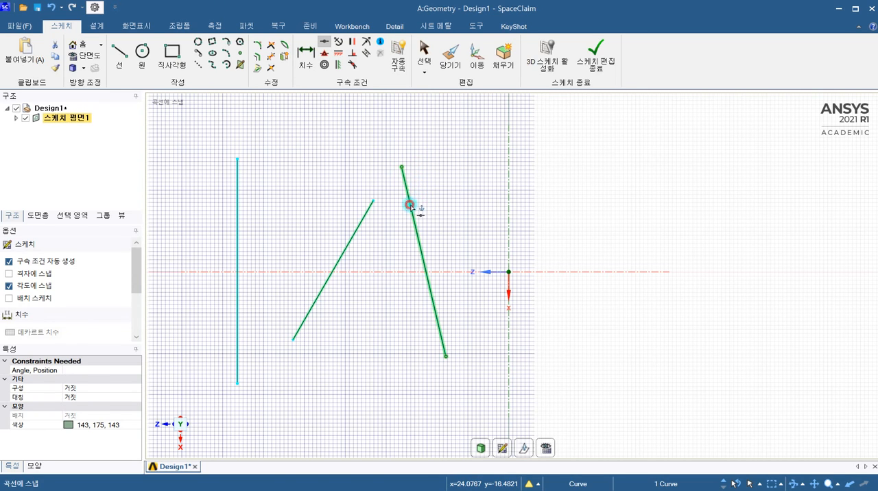
key("Delete")
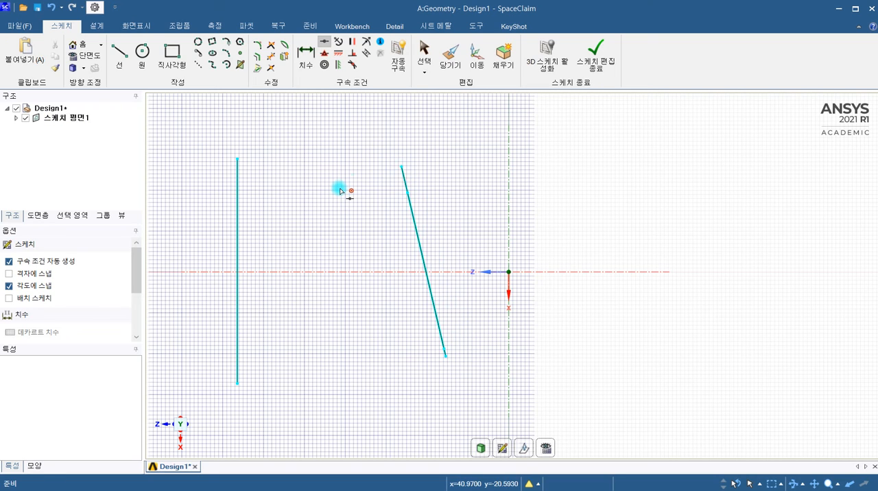
Make the slanted line's upper endpoint coincident with the vertical line's upper endpoint, and make the two lines themselves coincident.
left_click(401, 171)
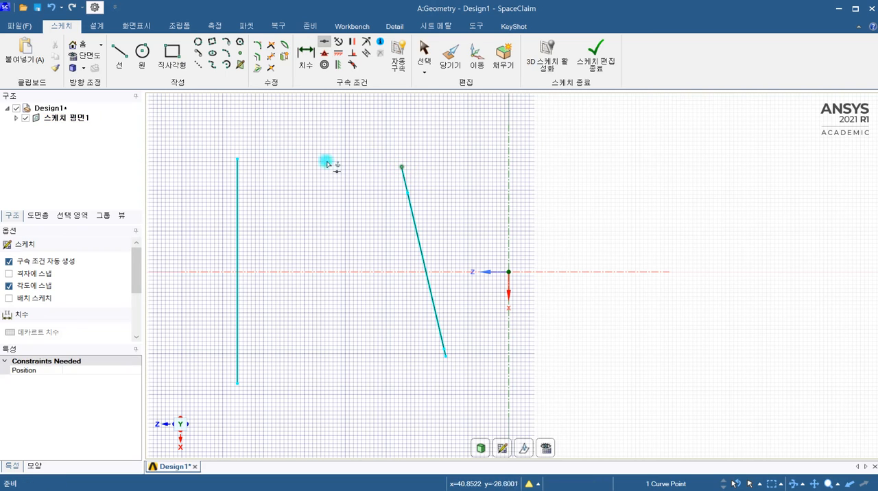
left_click(236, 160)
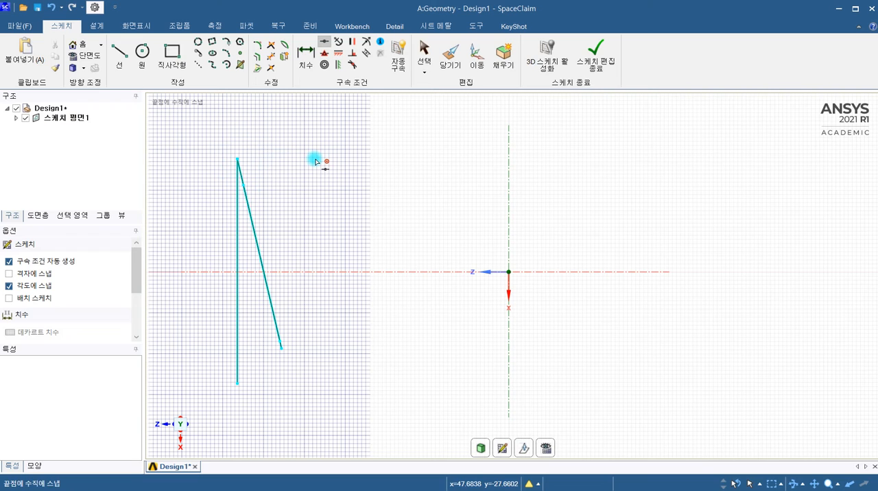
left_click(240, 180)
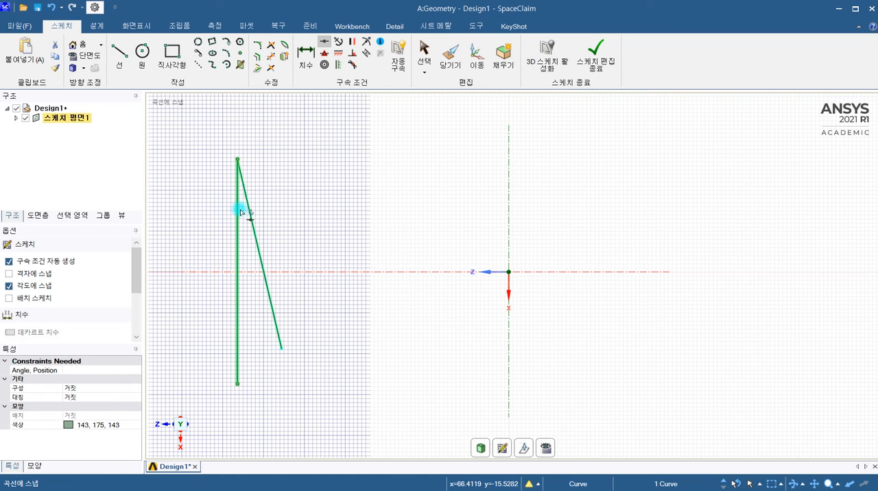
key("Delete")
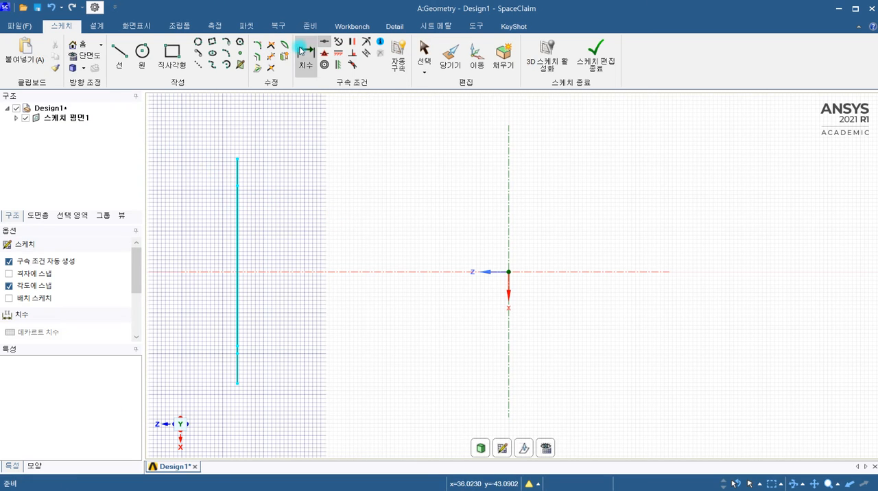
left_click(326, 42)
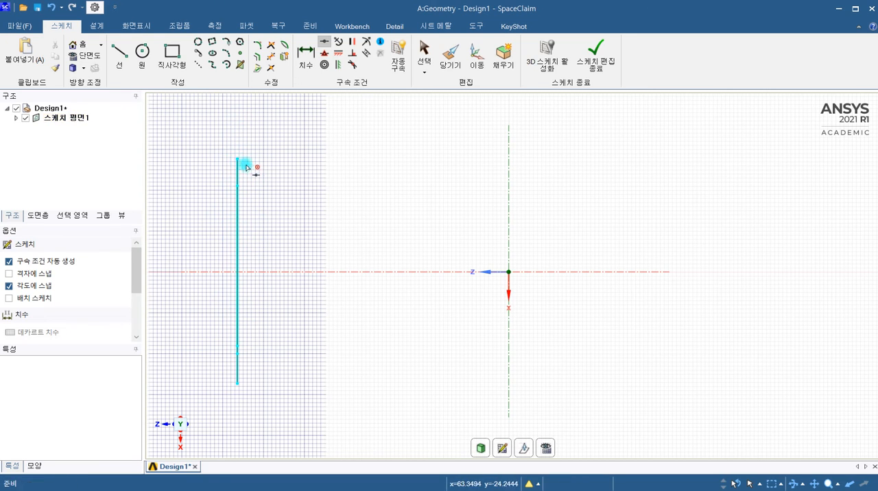
left_click(324, 44)
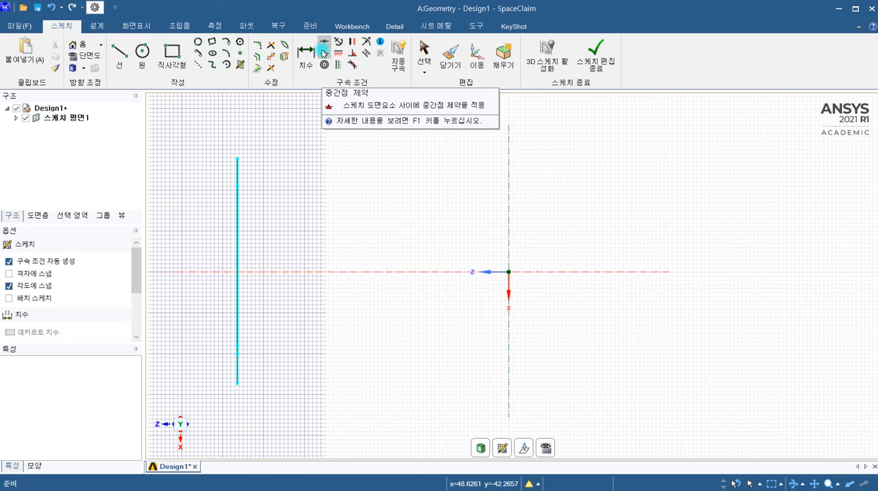
Sketch a slanted line about 21 mm long at 120° beside the upper part of the vertical line.
left_click(372, 188)
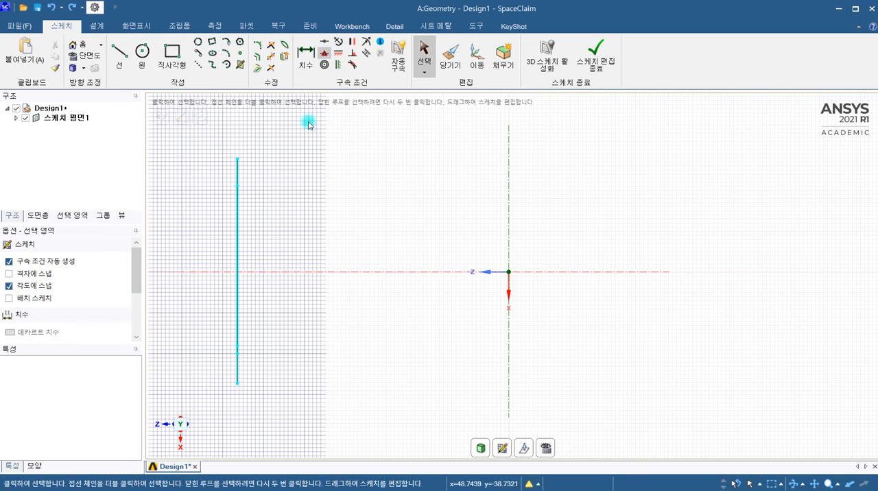
left_click(127, 54)
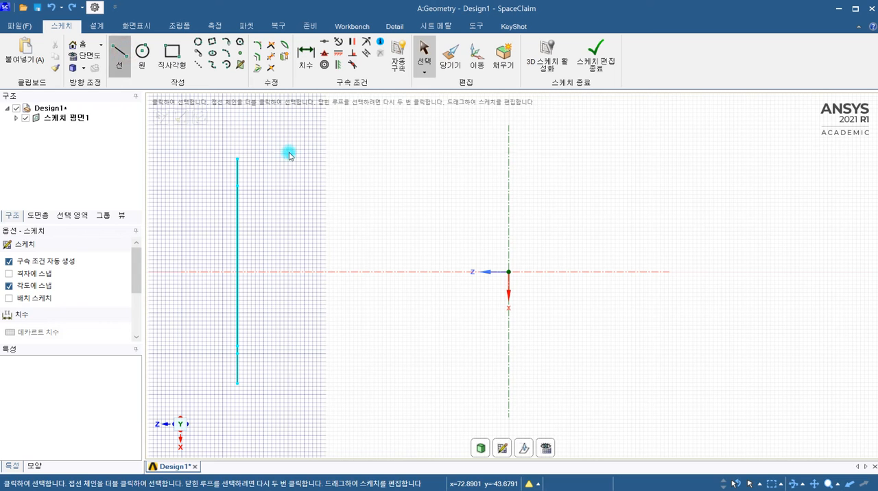
left_click(319, 159)
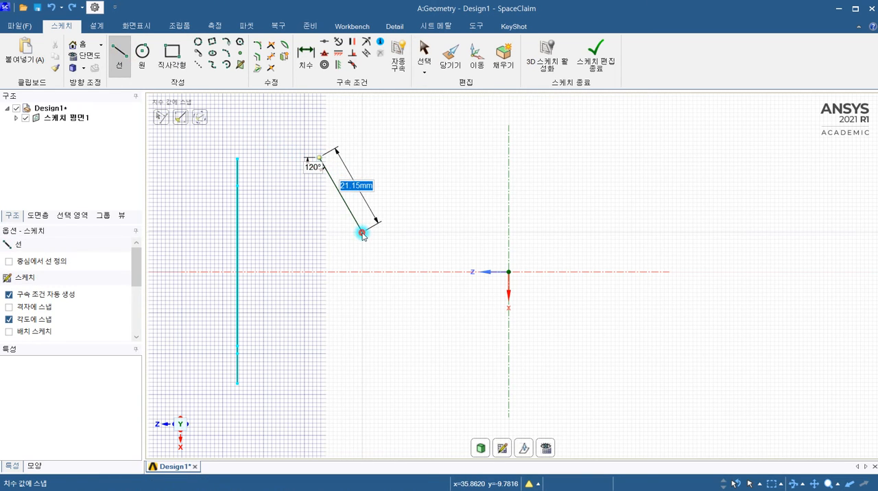
left_click(363, 234)
key("Escape")
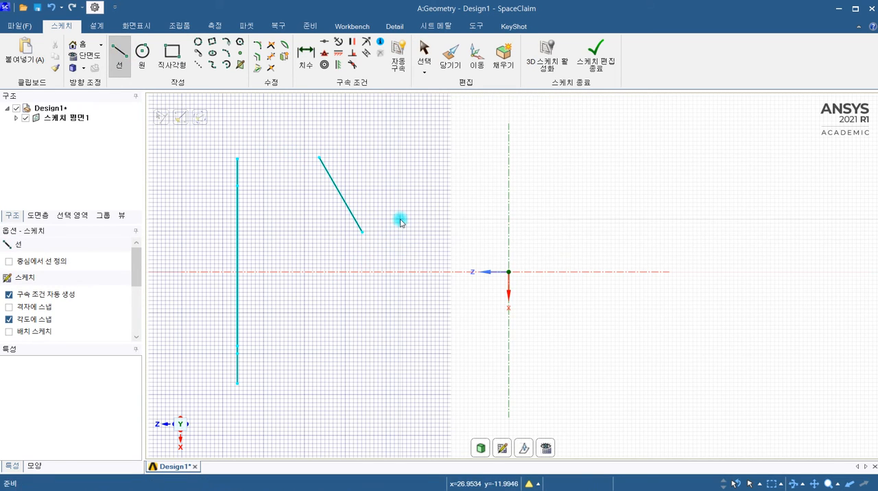
Apply a midpoint constraint placing the short slanted line's midpoint on the vertical line's upper endpoint.
left_click(323, 55)
left_click(323, 57)
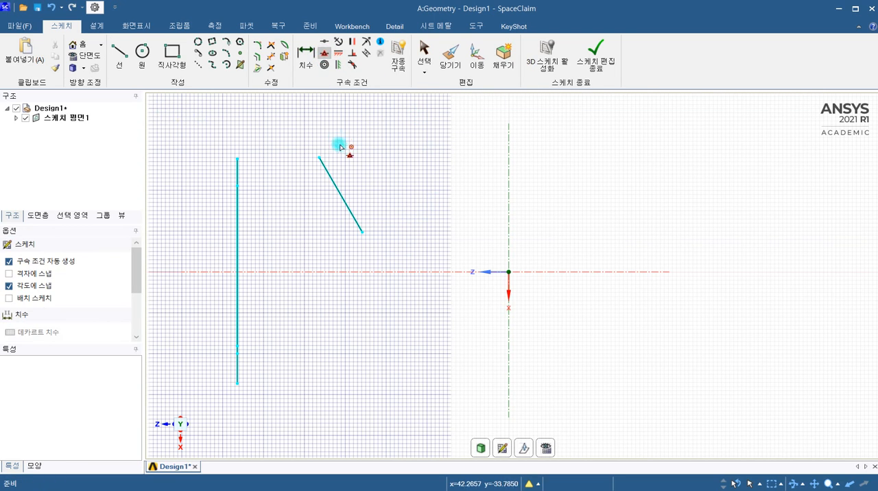
left_click(340, 194)
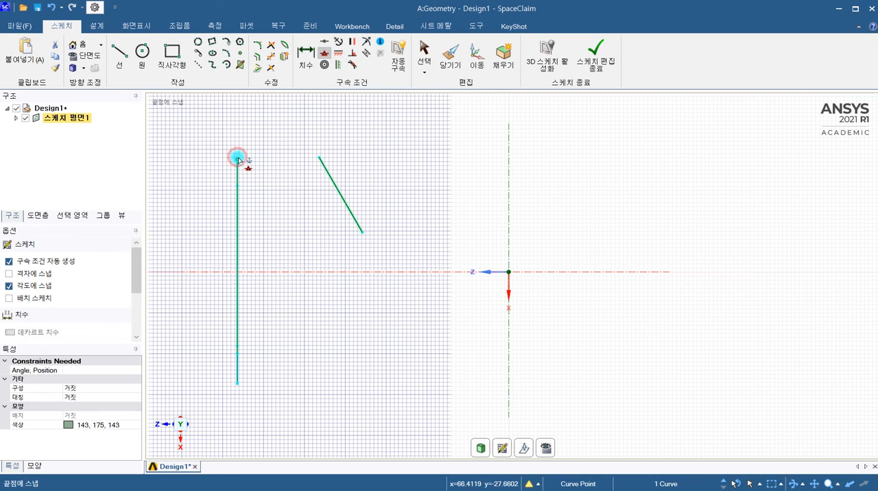
left_click(236, 159)
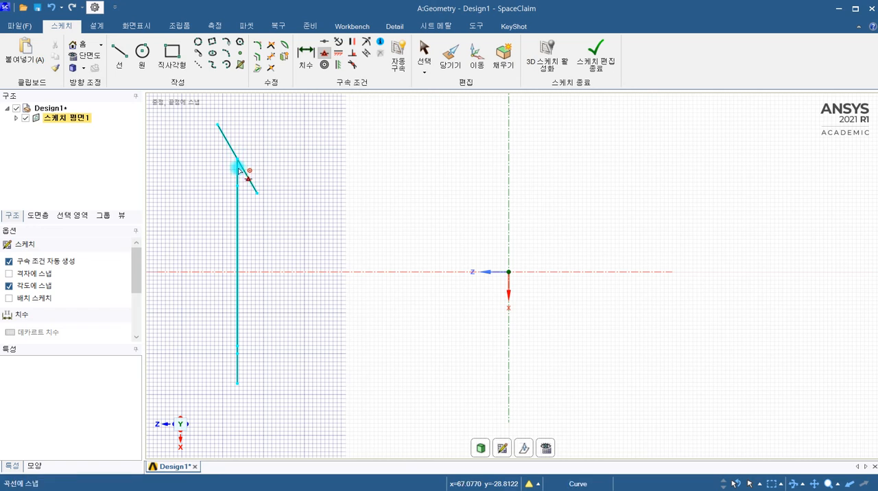
left_click(324, 57)
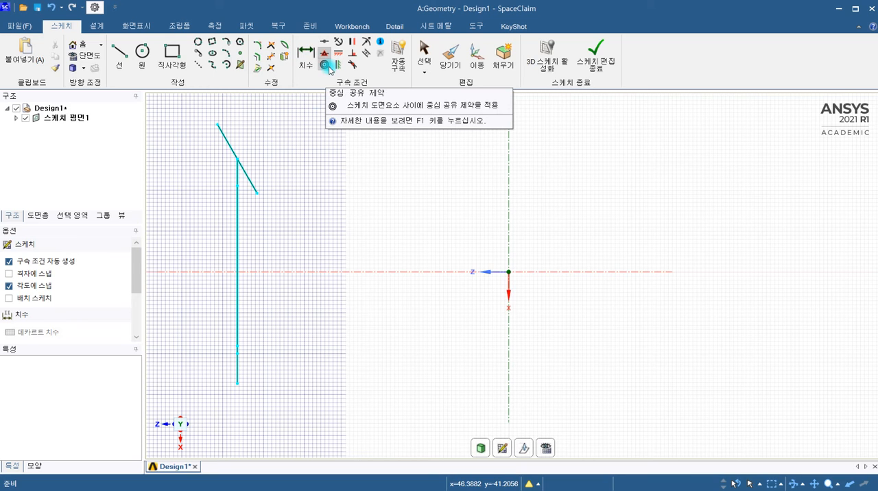
Sketch a large circle between the lines and the vertical axis, and a smaller circle on the axis's other side.
left_click(141, 51)
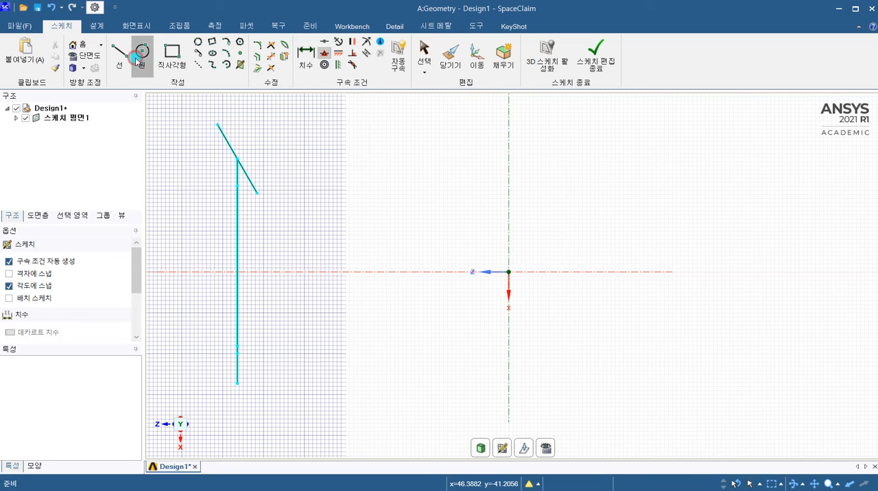
left_click(360, 196)
left_click(398, 138)
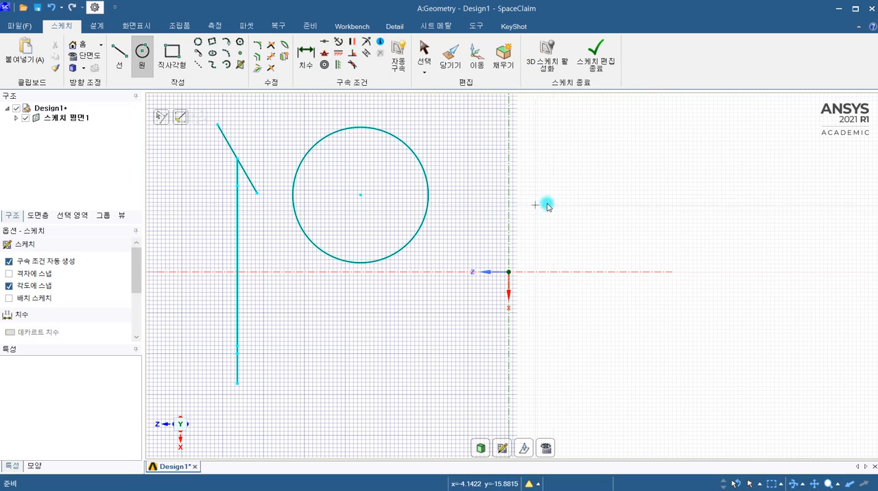
left_click(561, 200)
left_click(571, 171)
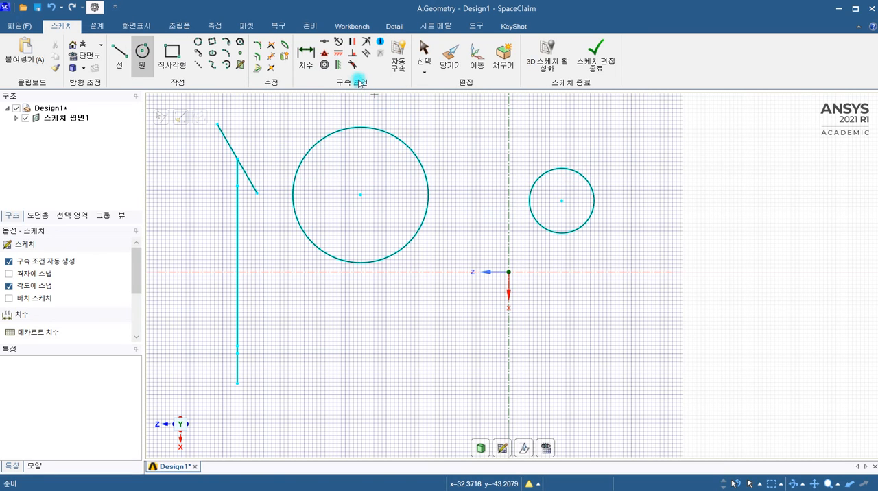
Apply a concentric constraint between the small circle and the large circle's center.
left_click(323, 66)
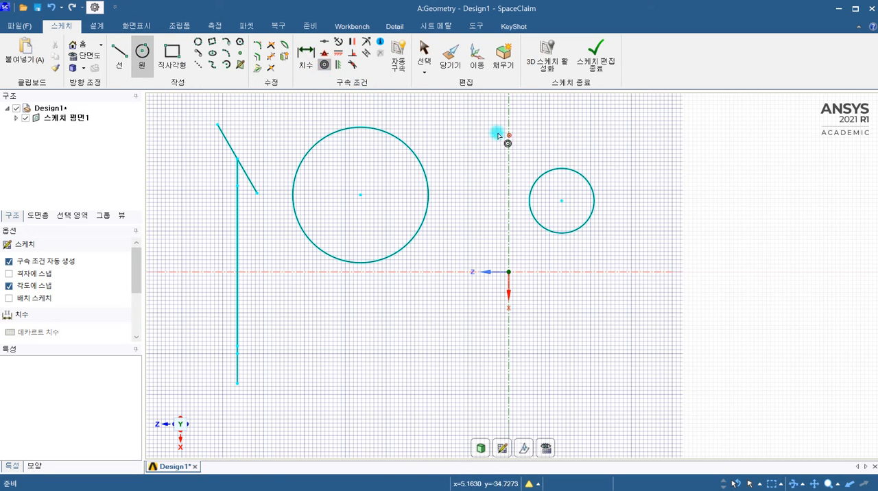
left_click(554, 170)
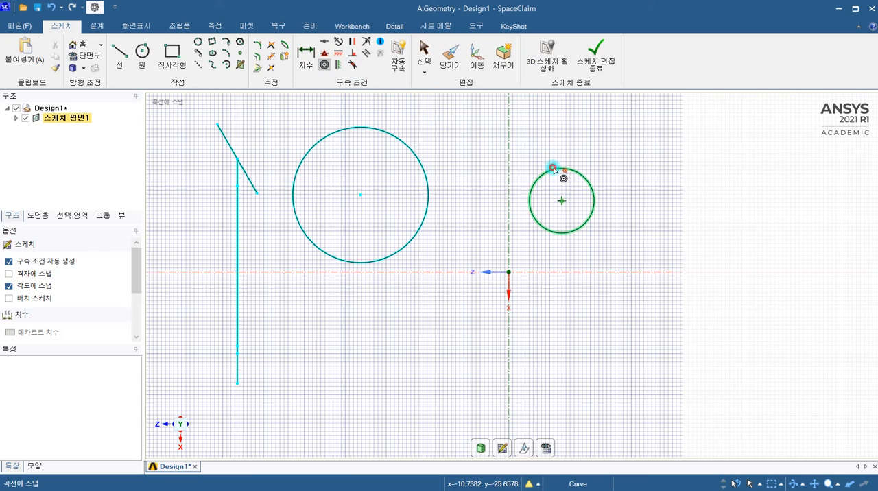
left_click(358, 197)
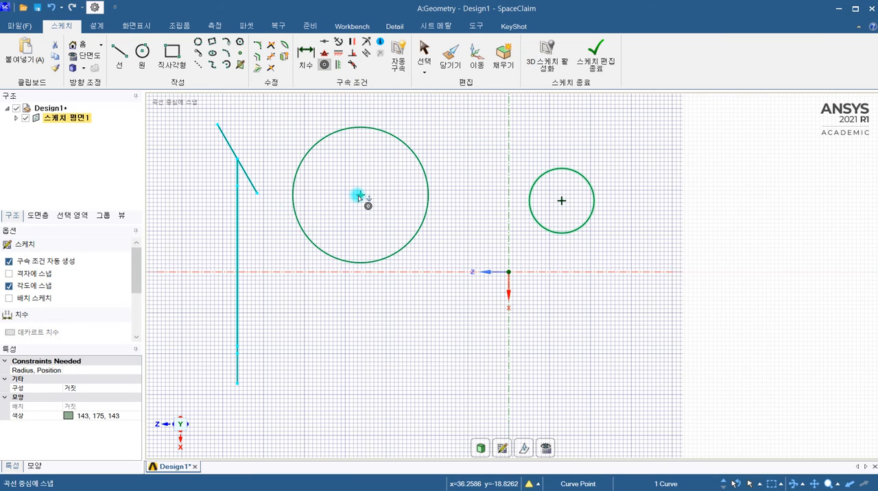
left_click(358, 197)
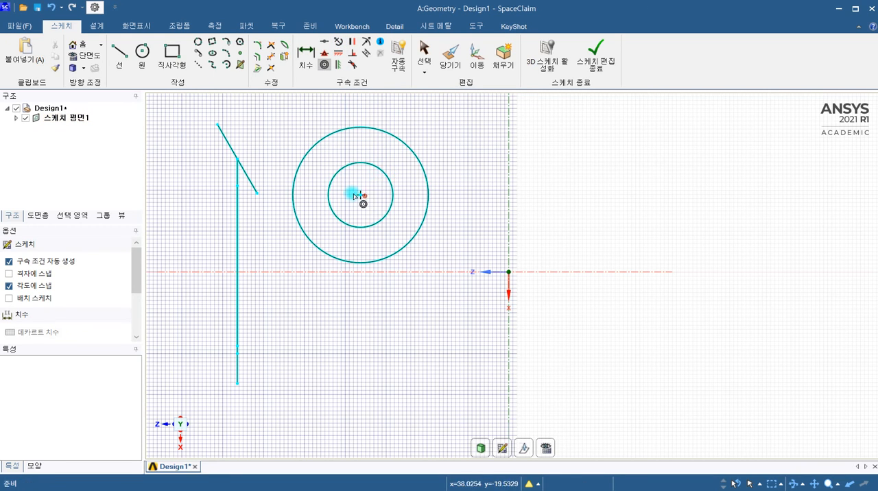
left_click(368, 168)
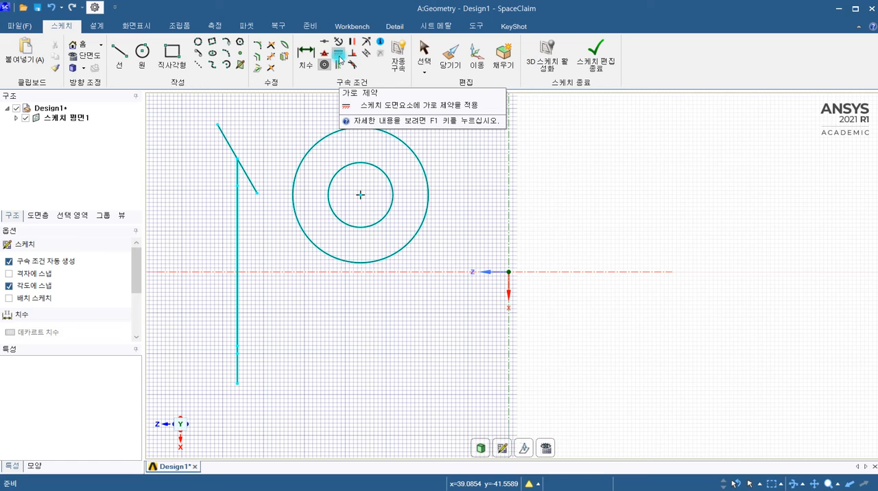
Apply a horizontal constraint to the short slanted line attached to the vertical line.
left_click(339, 55)
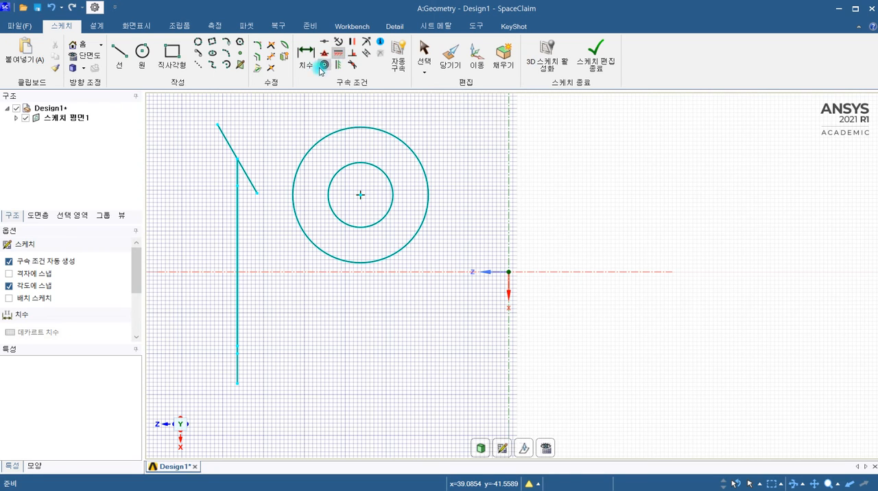
left_click(232, 149)
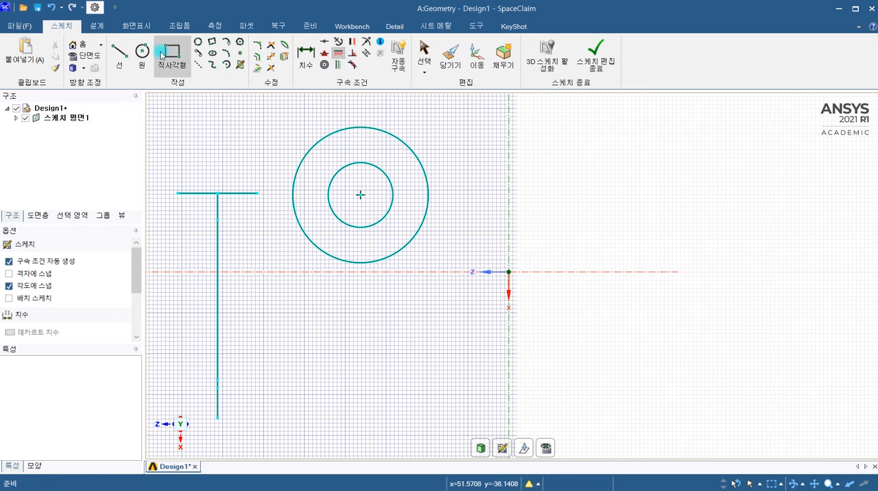
Sketch a slanted line between the circles and the vertical axis, and apply a vertical constraint to it.
left_click(120, 55)
left_click(460, 131)
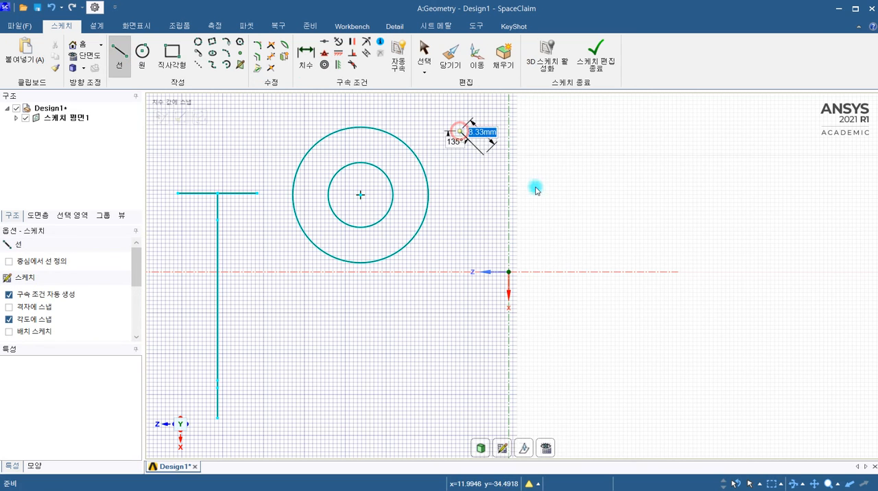
left_click(340, 69)
left_click(505, 164)
left_click(323, 64)
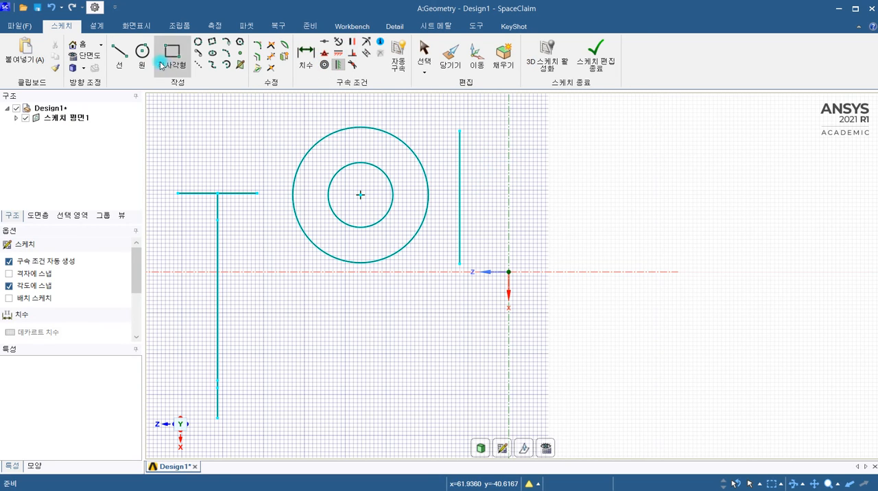
Sketch two slanted lines below the circles, one about 26.5 mm long at 150° and a steeper, shorter one beneath it.
left_click(118, 55)
left_click(297, 300)
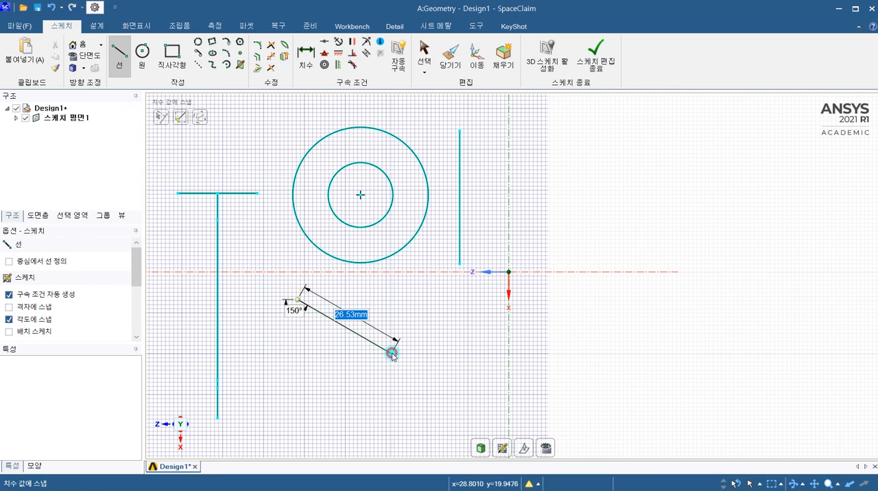
left_click(391, 353)
key("Escape")
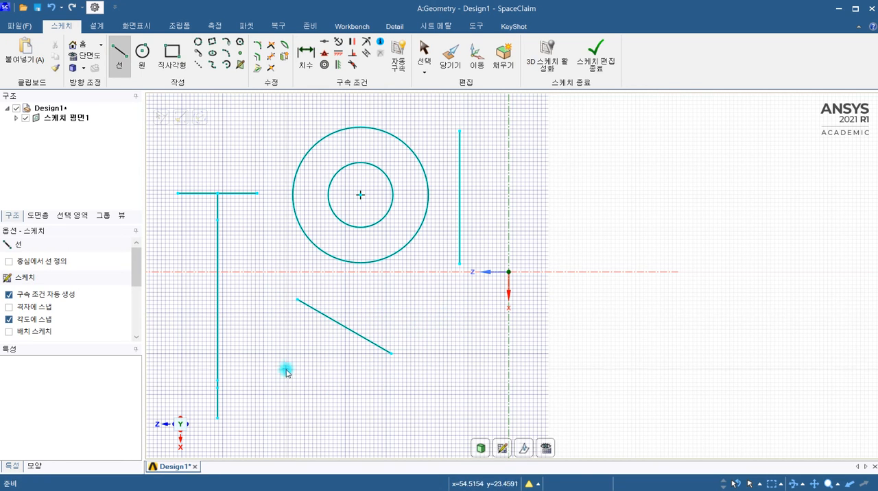
left_click(298, 352)
left_click(314, 431)
key("Escape")
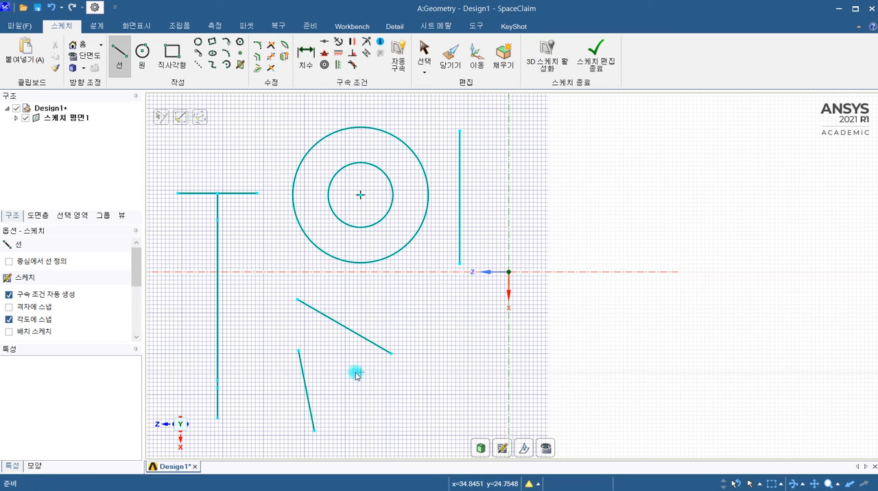
Apply a parallel constraint between the steeper lower line and the longer slanted line below the circles.
left_click(352, 42)
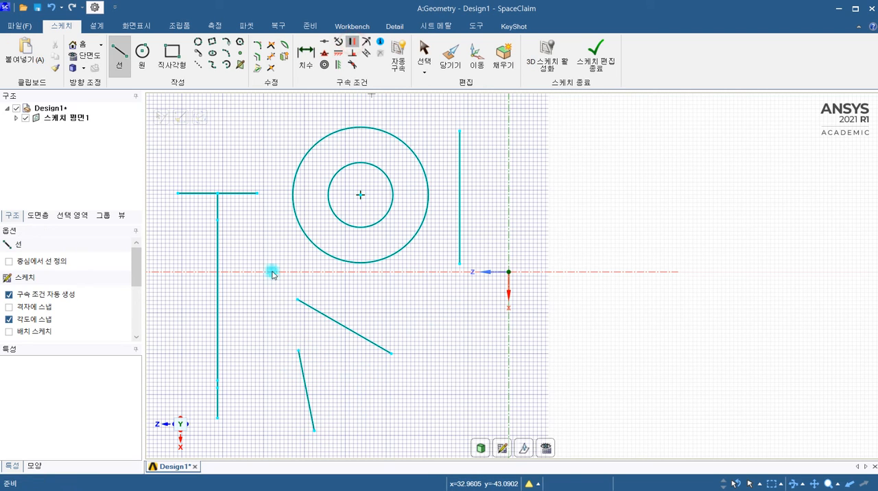
left_click(300, 374)
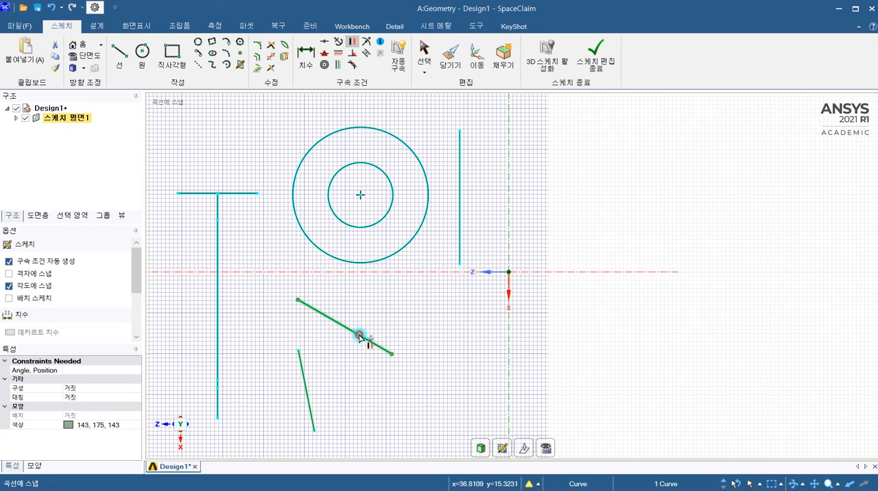
left_click(361, 335)
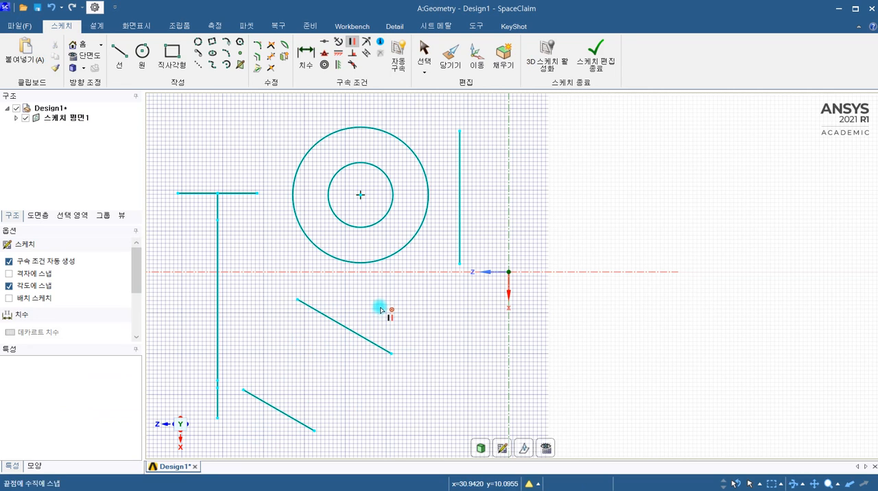
Try to apply a perpendicular constraint between the two parallel slanted lines below the circles.
left_click(353, 52)
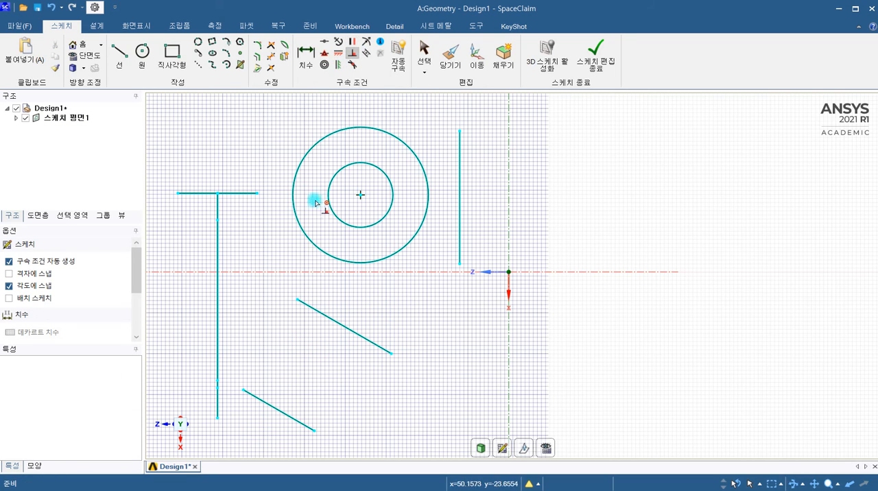
left_click(283, 413)
left_click(349, 329)
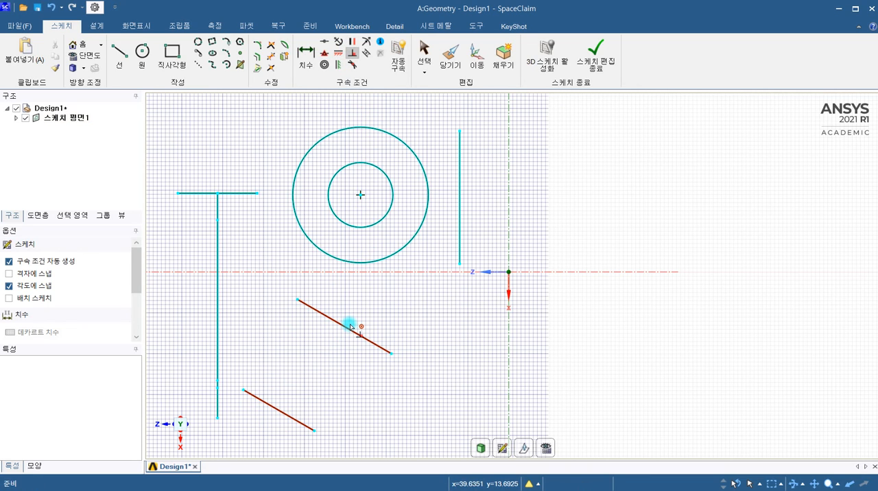
left_click(354, 51)
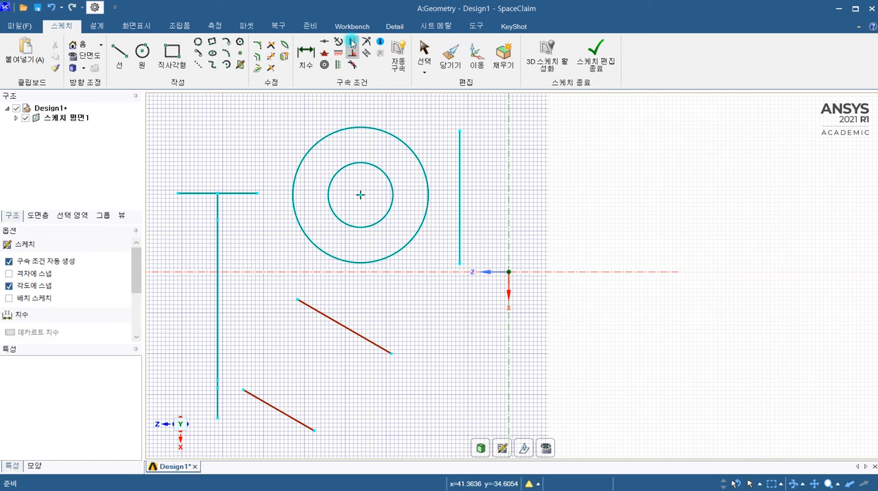
left_click(354, 52)
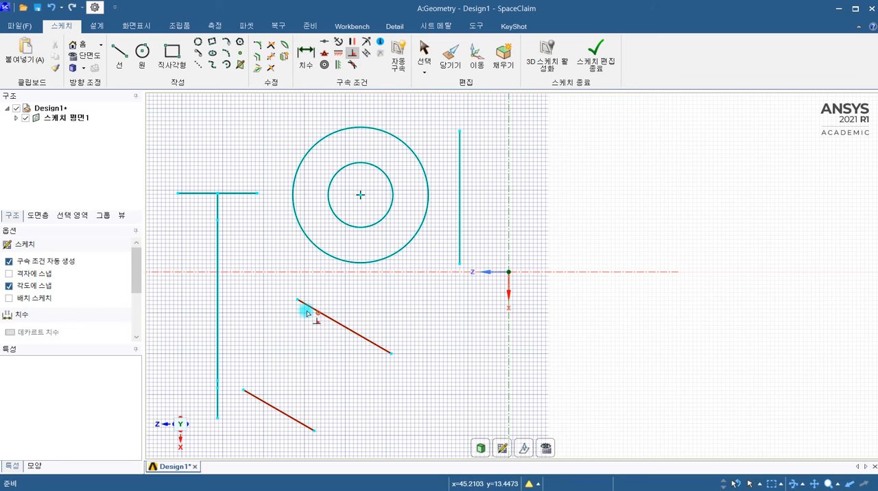
key("Escape")
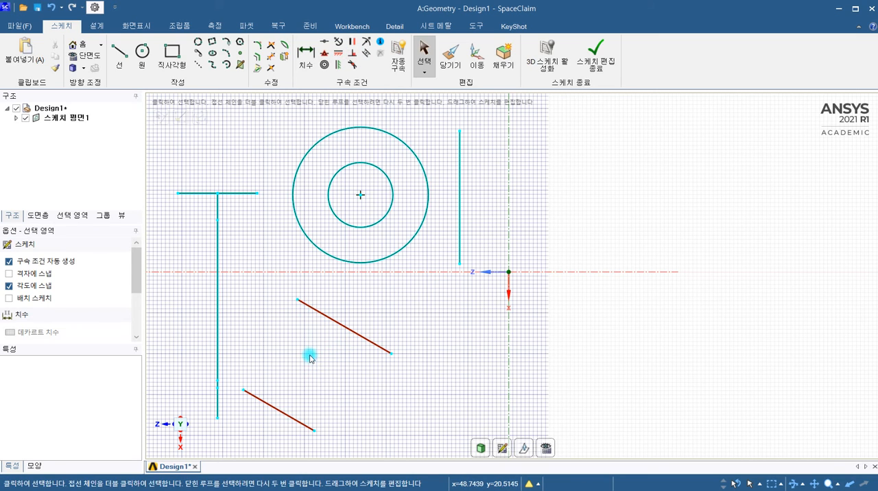
Show the constraint tips and delete the conflicting perpendicular constraint between the two slanted lines.
left_click(380, 43)
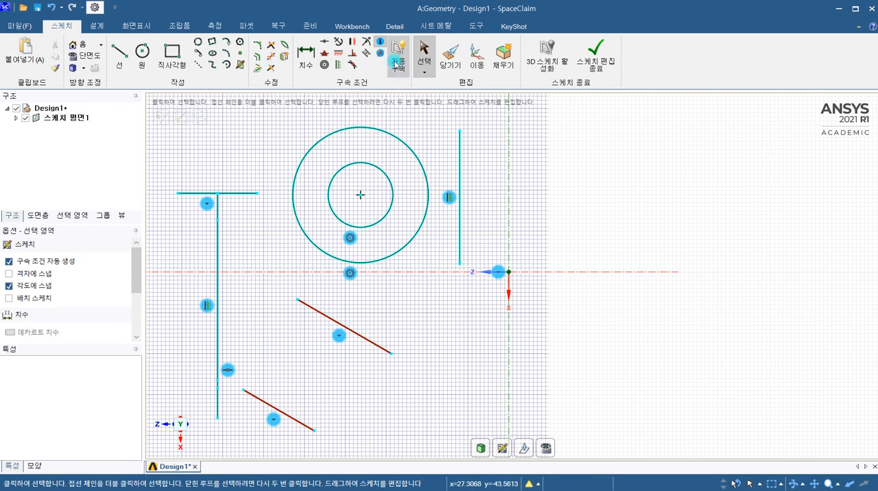
mouse_move(341, 341)
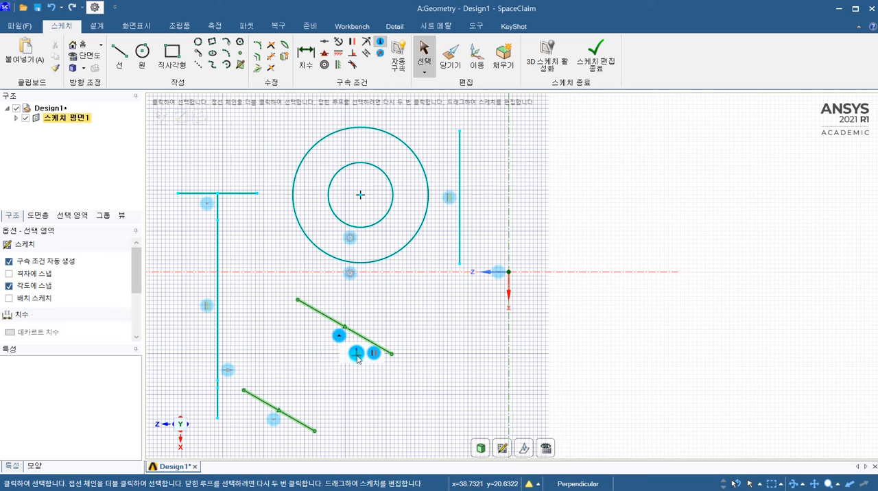
left_click(356, 352)
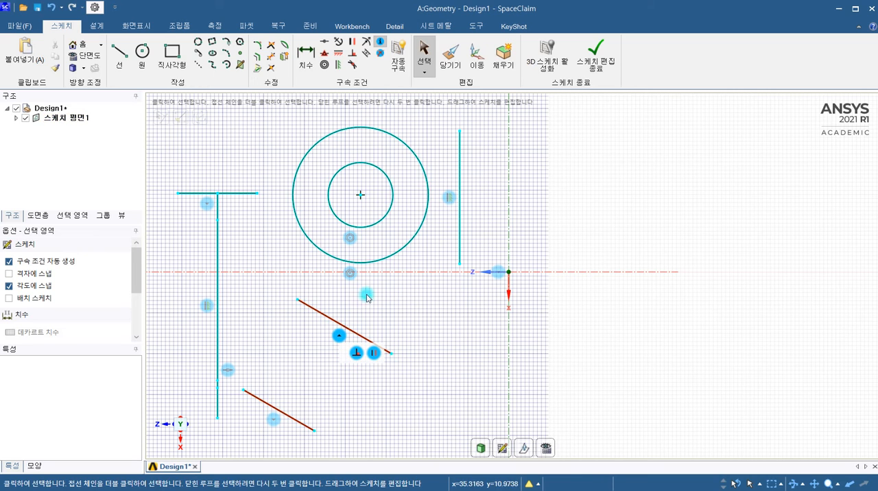
left_click(382, 55)
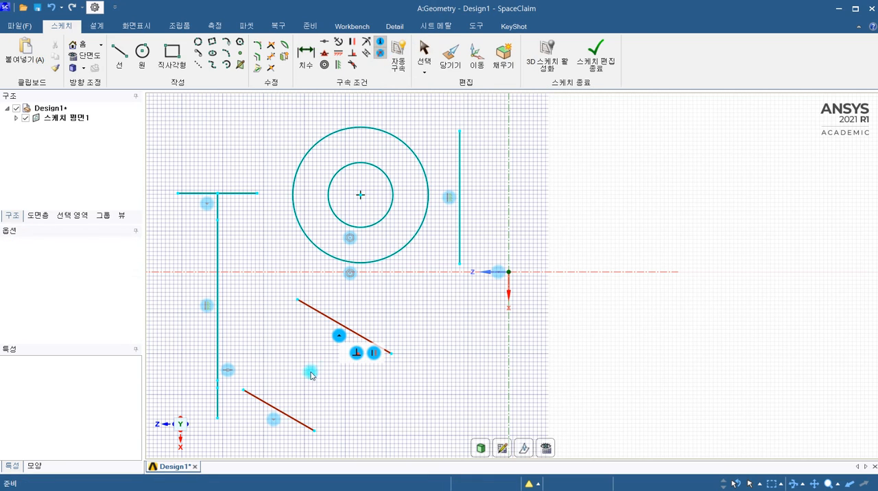
left_click(355, 354)
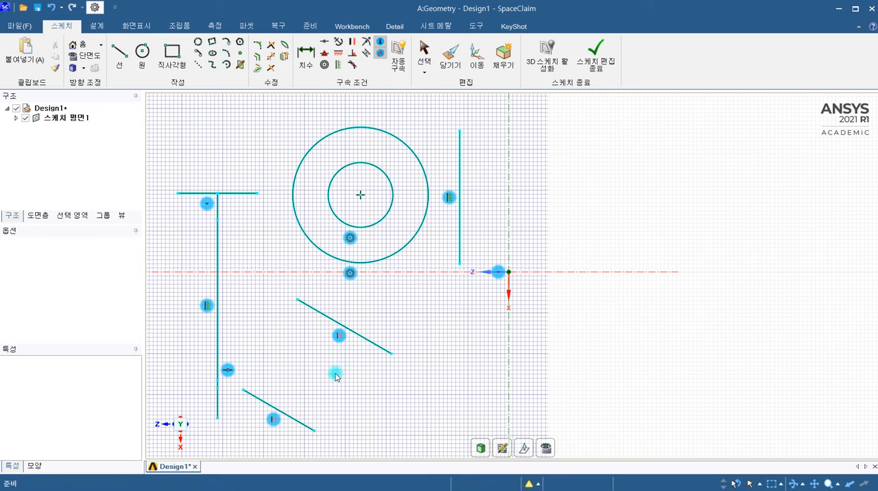
Delete the parallel constraint of the slanted lines and the concentric constraint of the circles, and hide the constraint tips.
left_click(378, 55)
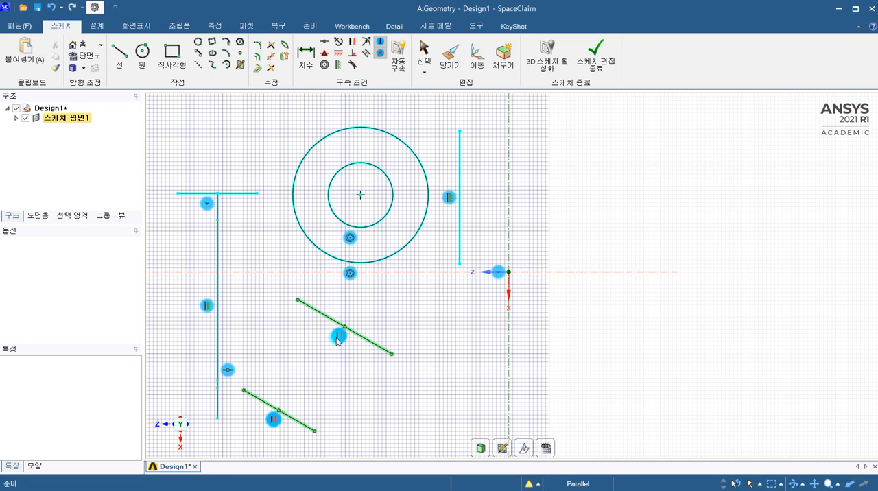
key("Delete")
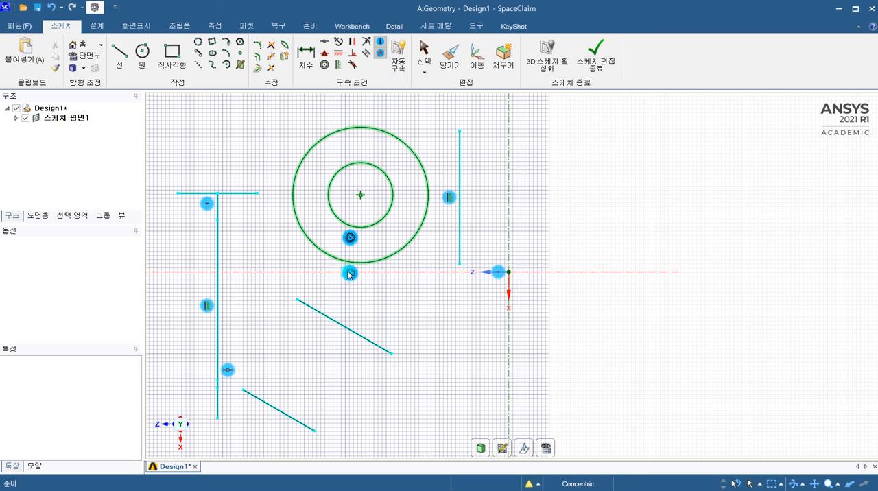
key("Delete")
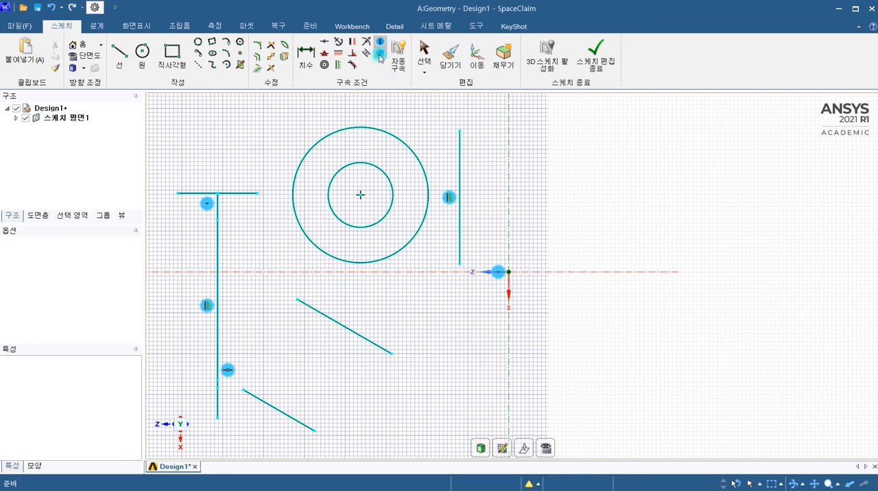
key("s")
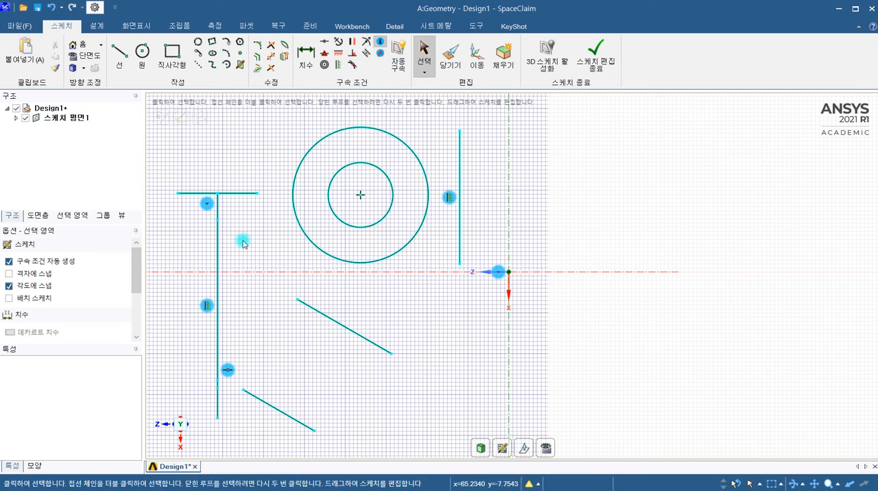
left_click(380, 42)
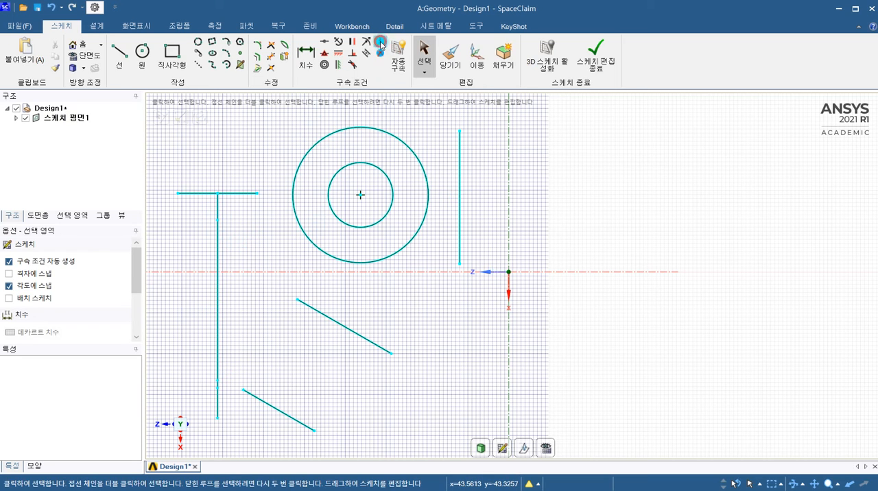
Remove the vertical constraint from the line beside the circles and pull its lower endpoint toward the vertical axis to tilt it.
left_click(459, 167)
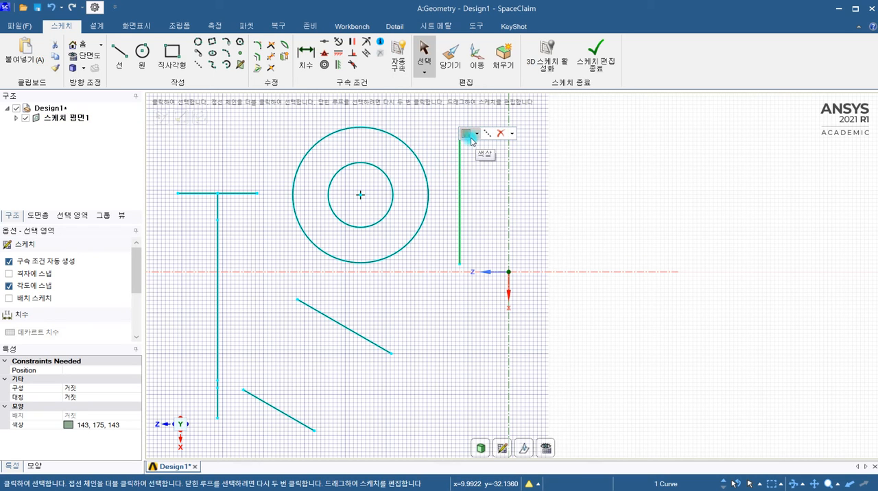
left_click(510, 134)
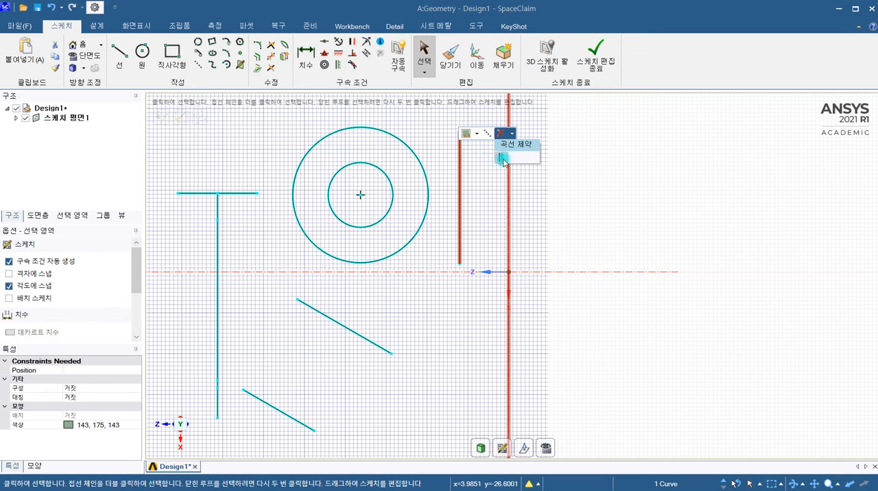
left_click(507, 158)
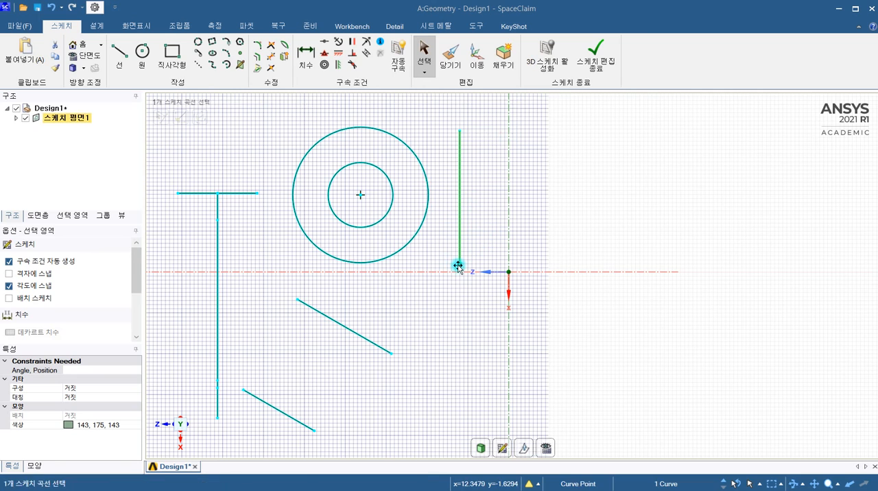
mouse_move(460, 264)
left_mouse_down()
mouse_move(506, 251)
mouse_move(453, 265)
mouse_move(497, 246)
left_mouse_up()
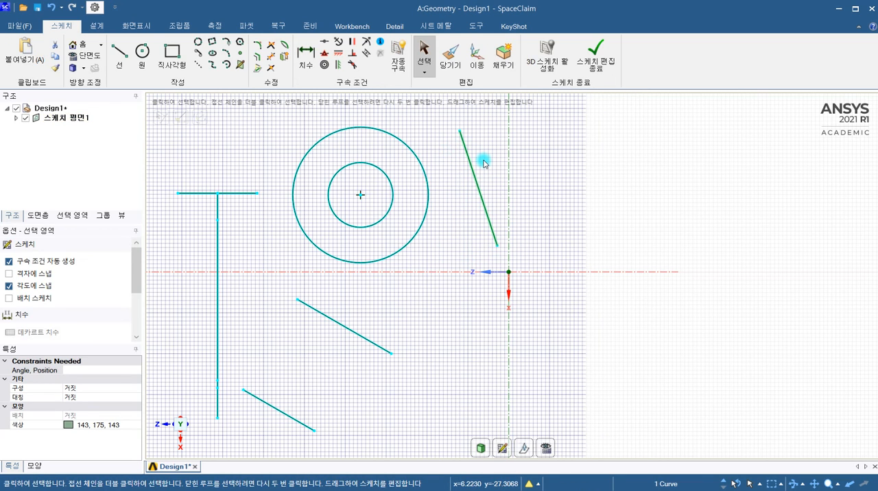
Apply a tangent constraint between the tilted line and the large circle.
left_click(353, 64)
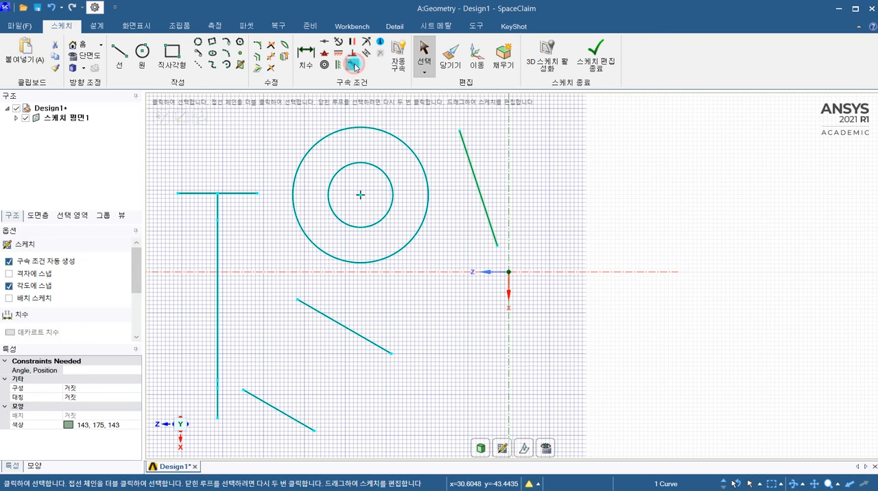
left_click(469, 166)
left_click(427, 171)
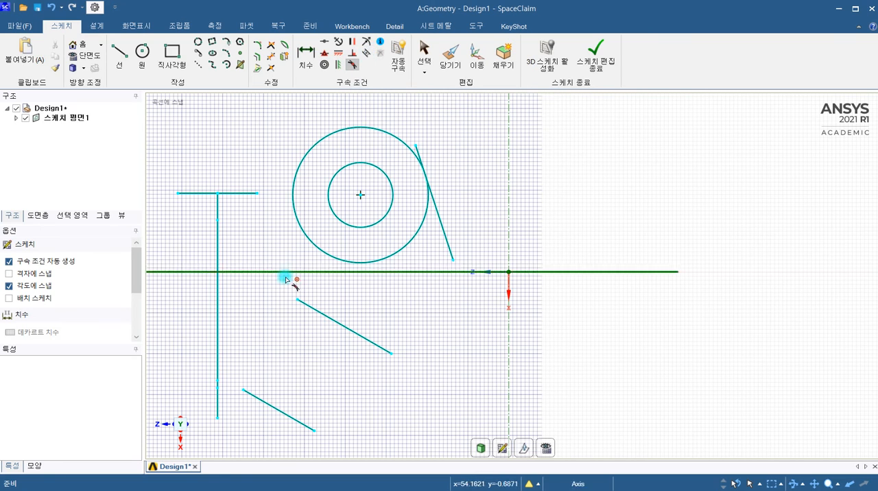
key("Escape")
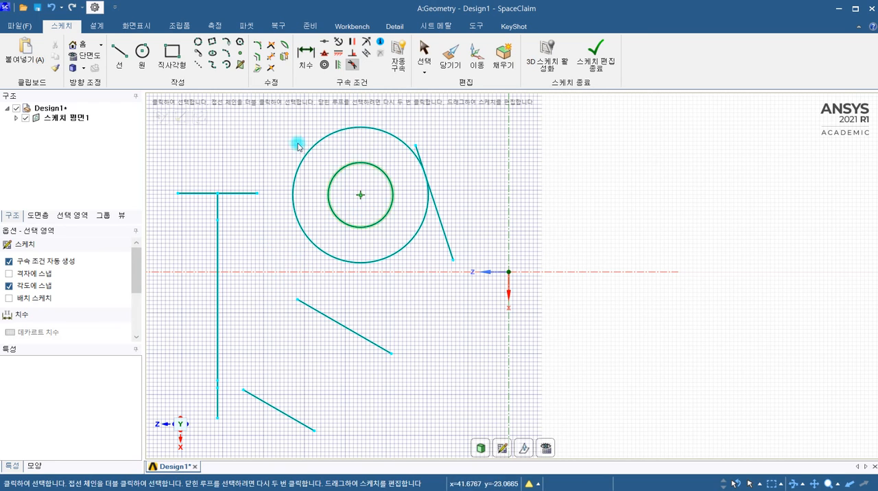
Sketch two separate slanted lines above the horizontal axis, on the opposite side of the vertical axis from the circles.
left_click(116, 45)
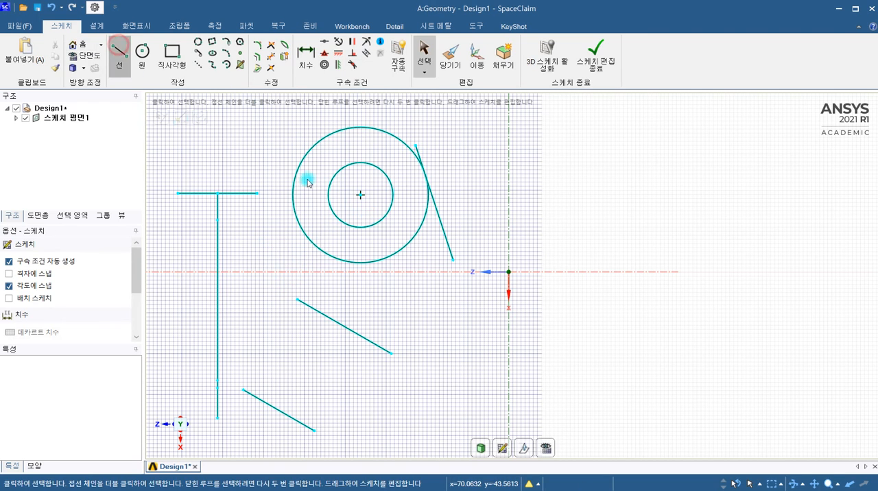
left_click(553, 140)
left_click(532, 247)
key("Escape")
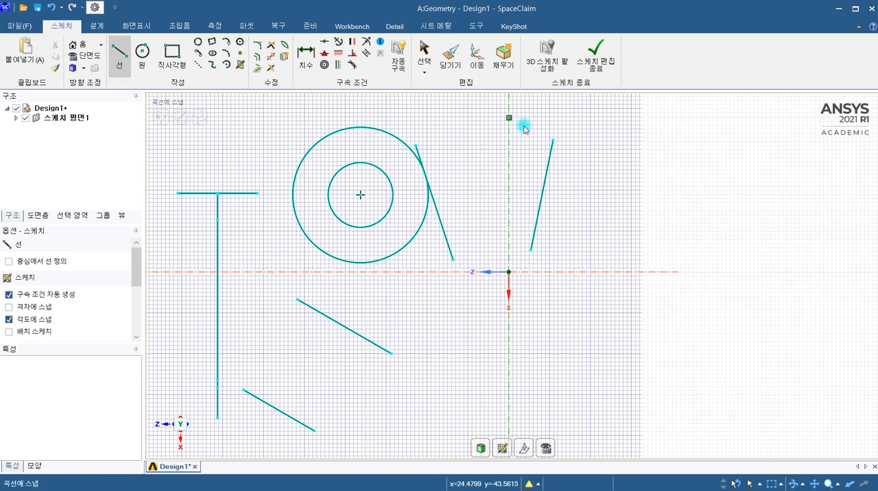
left_click(600, 122)
left_click(659, 236)
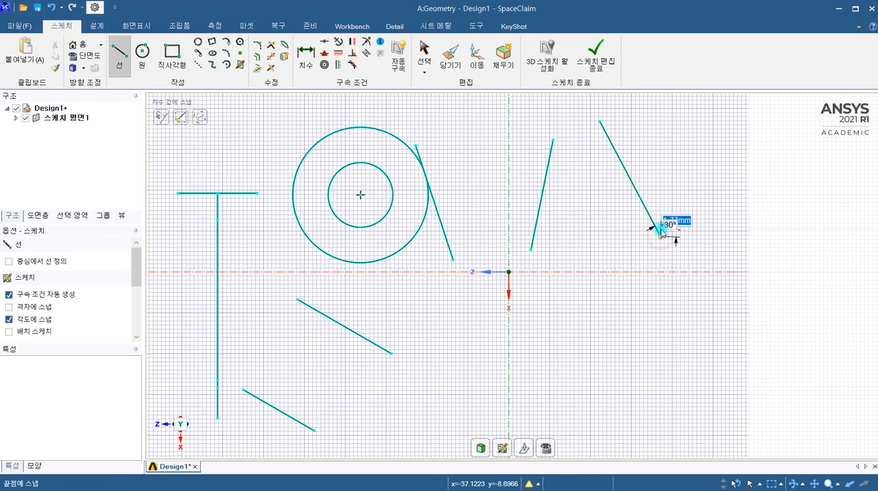
Apply an equal distance constraint between the upper endpoint pair and the lower endpoint pair of the two new slanted lines.
left_click(366, 55)
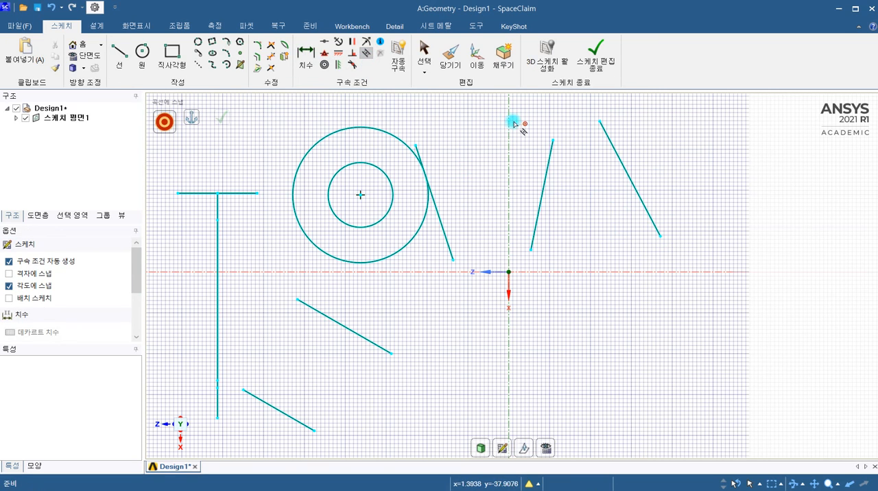
left_click(553, 140)
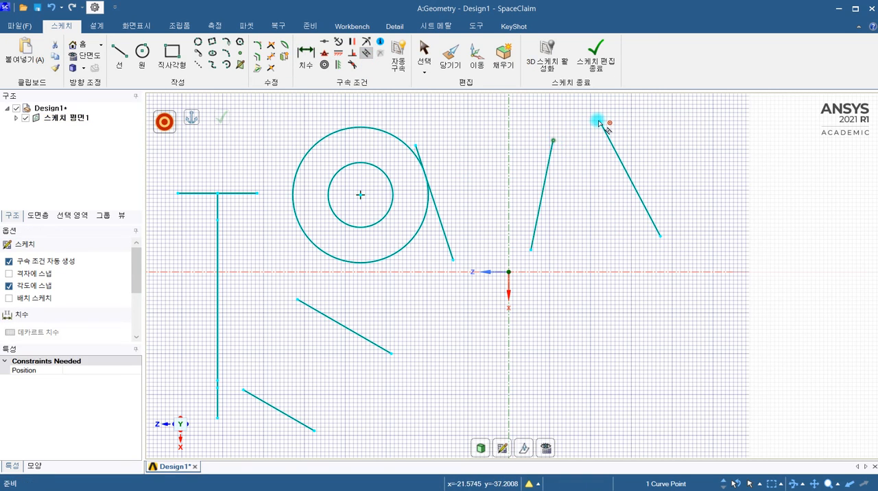
left_click(600, 122)
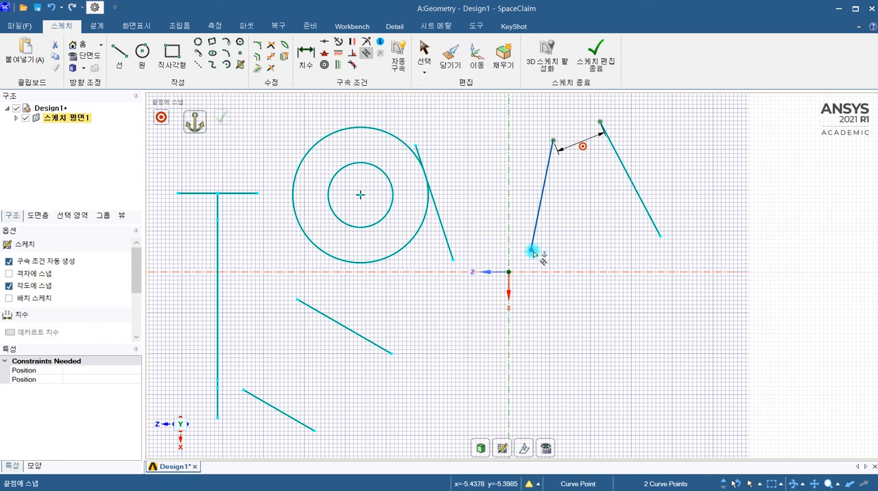
left_click(659, 236)
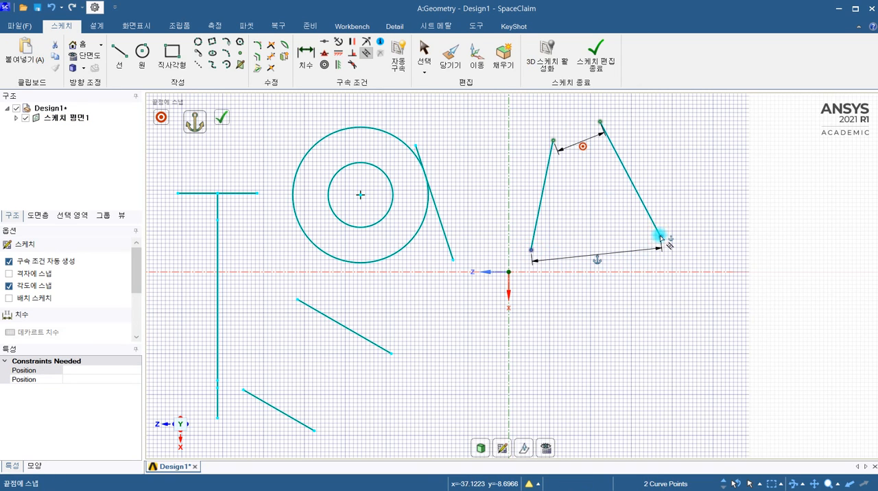
left_click(222, 117)
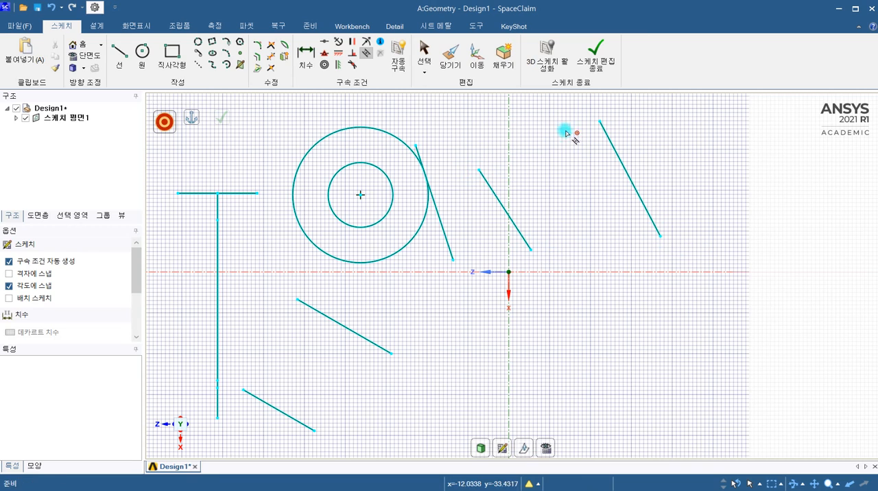
Dimension the distance between the upper endpoints of the two equal-distance lines, placing the dimension above them.
key("s")
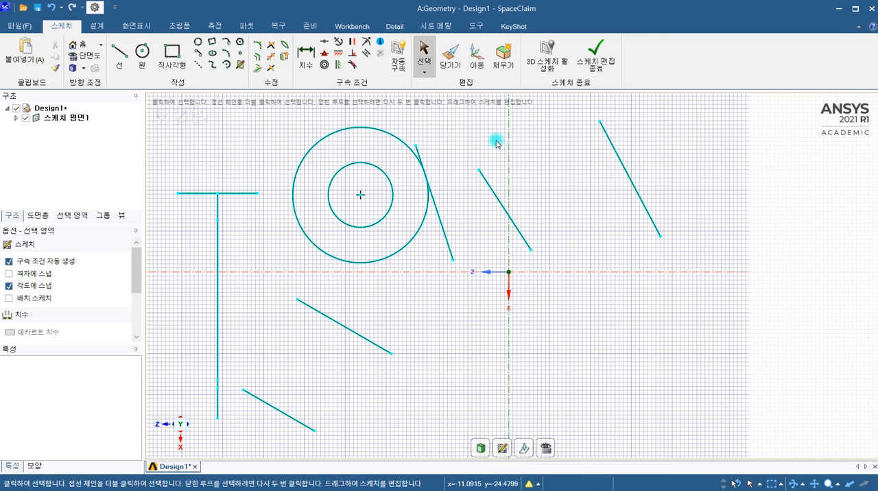
left_click(298, 57)
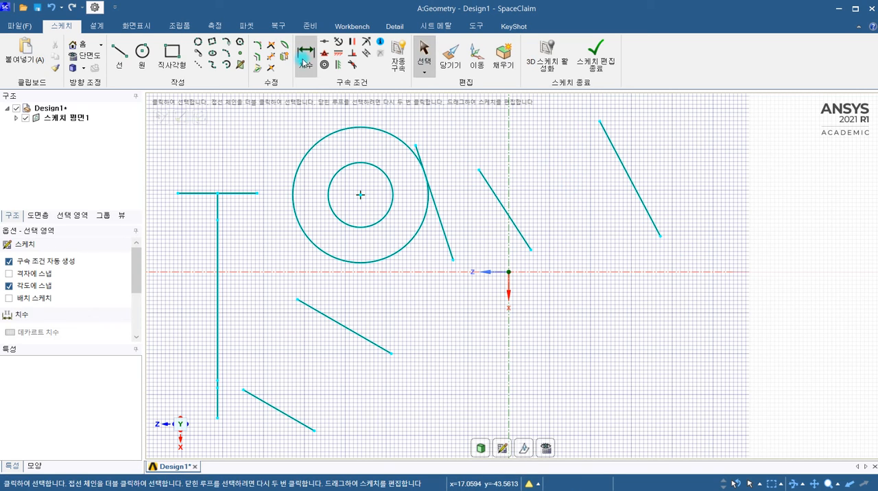
left_click(479, 170)
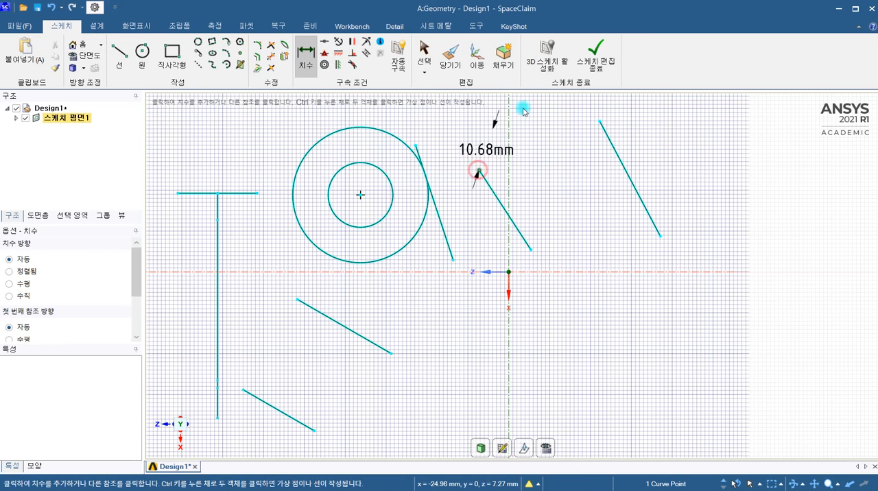
left_click(601, 122)
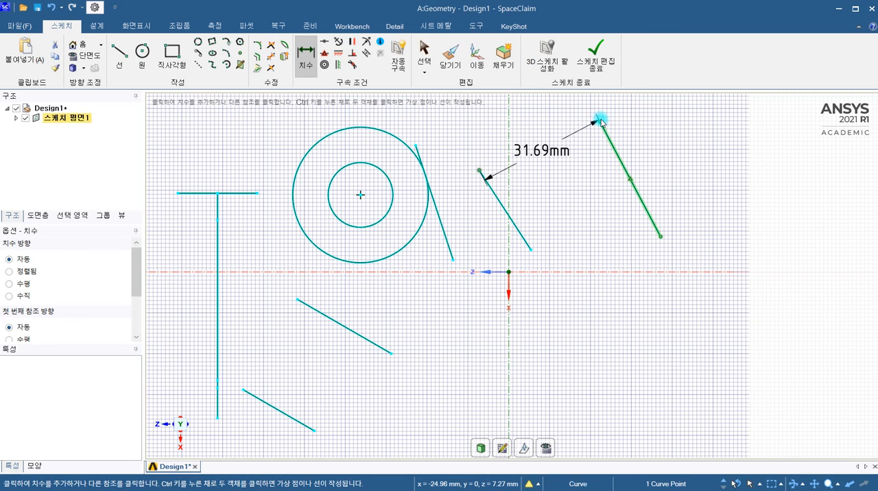
left_click(559, 126)
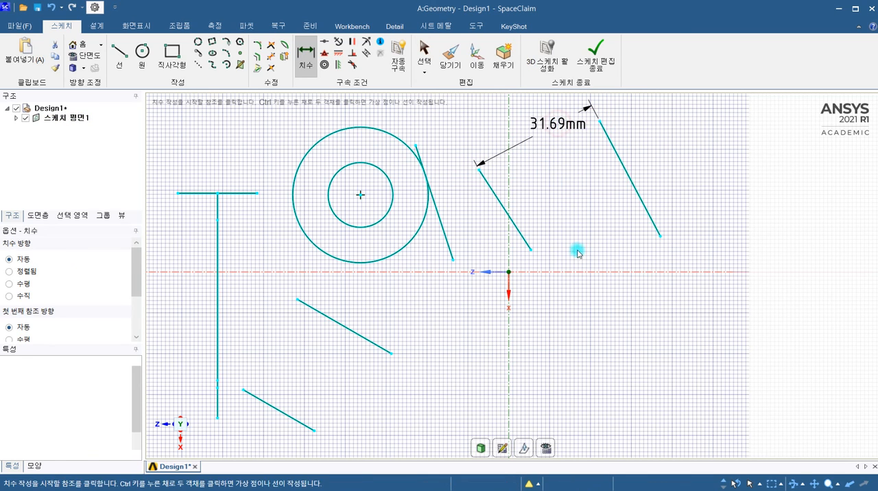
Dimension the horizontal distance between the lower endpoints of the two lines, placing the dimension below the horizontal axis.
left_click(533, 250)
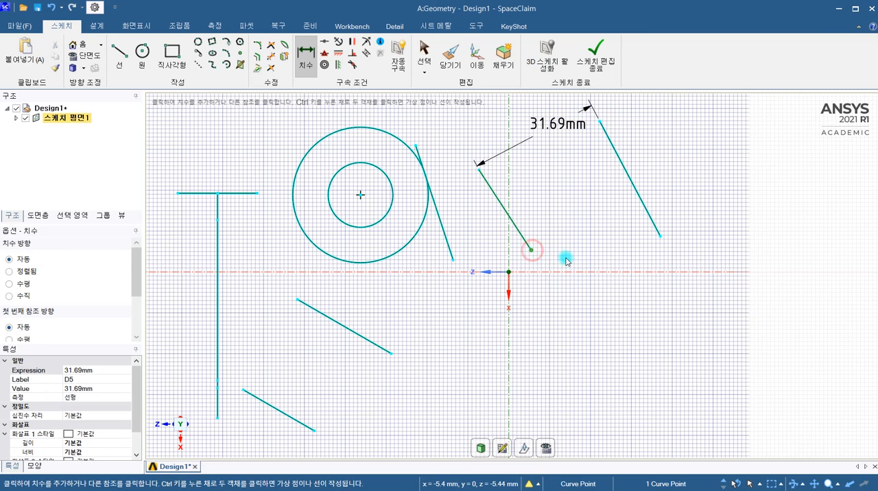
left_click(660, 238)
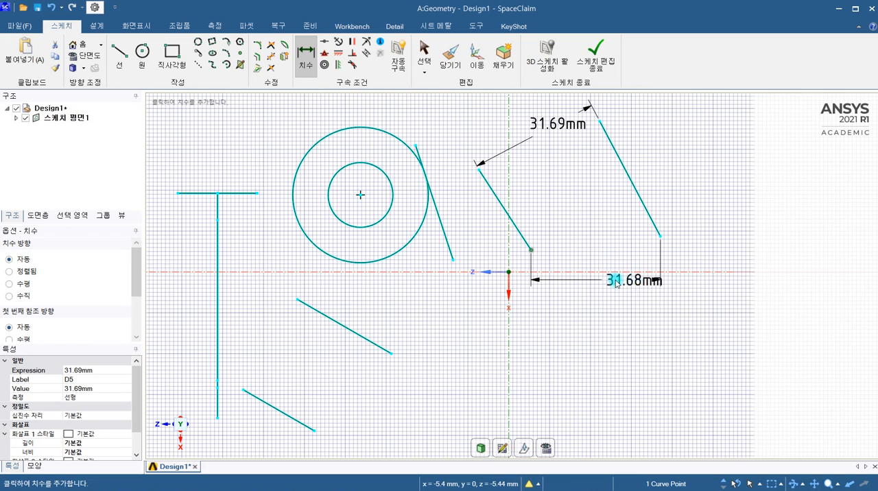
left_click(618, 281)
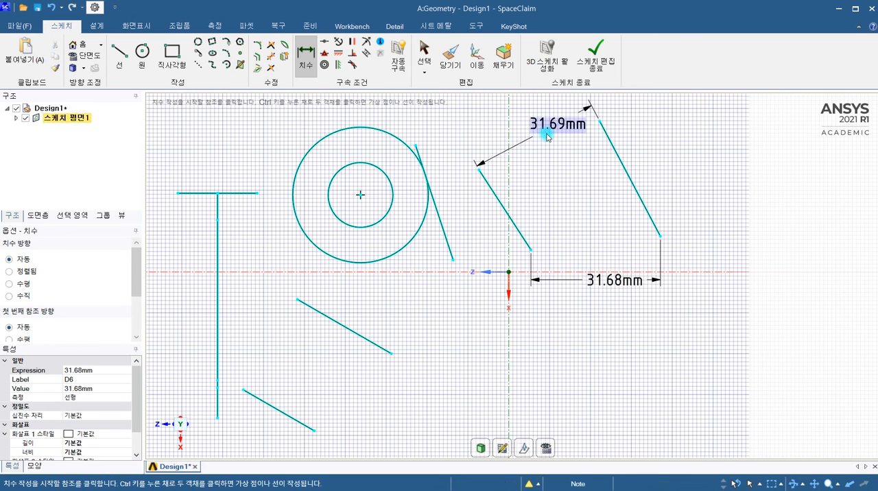
double_click(613, 287)
left_click(543, 305)
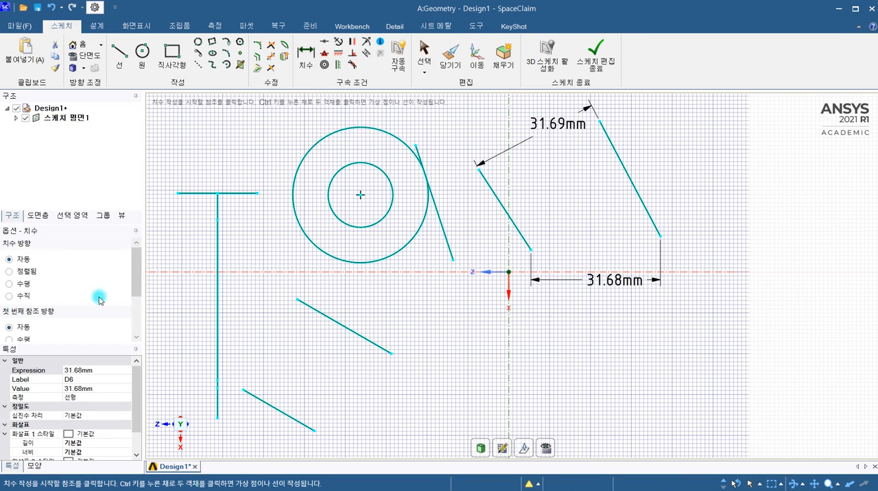
Set the dimension direction to aligned (정렬됨).
left_click(22, 283)
left_click(10, 273)
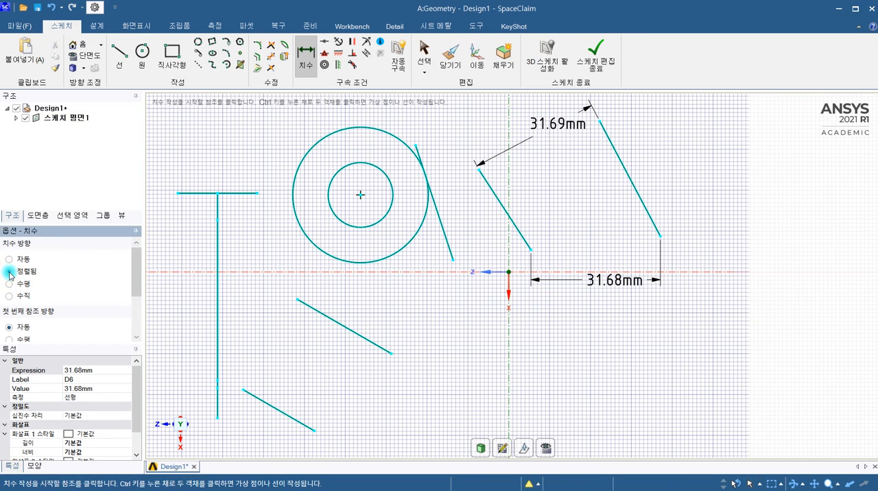
left_click(660, 266)
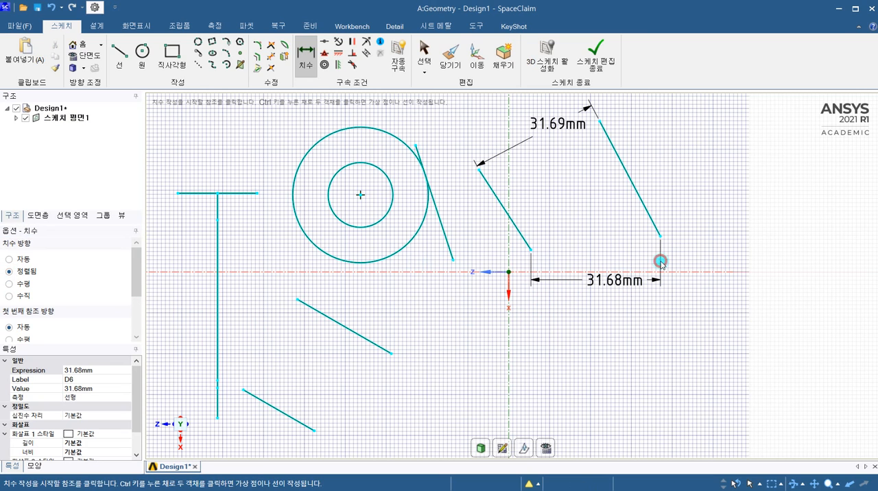
left_click(645, 282)
double_click(632, 288)
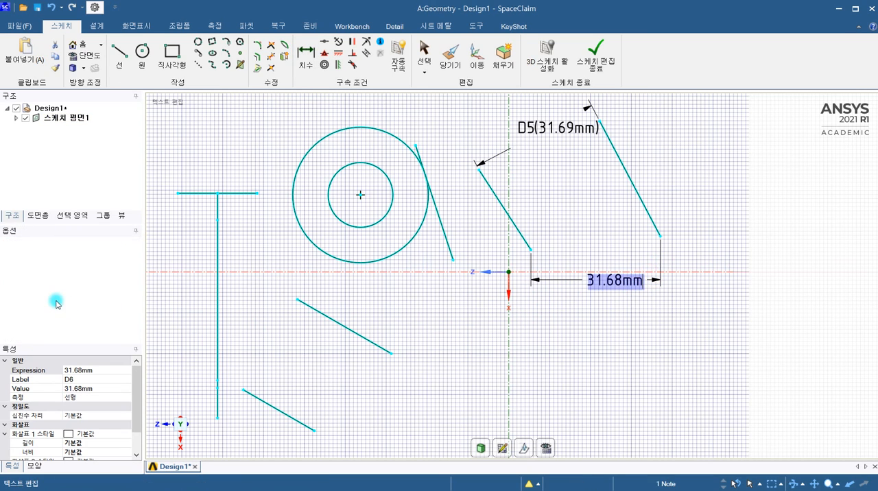
left_click(537, 272)
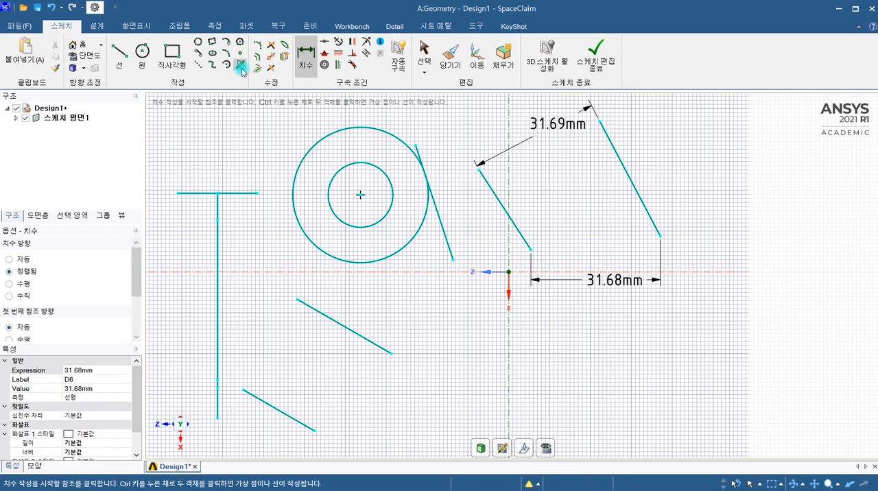
Add an aligned dimension between the lower endpoints of the two lines, placing it above the horizontal dimension.
left_click(532, 251)
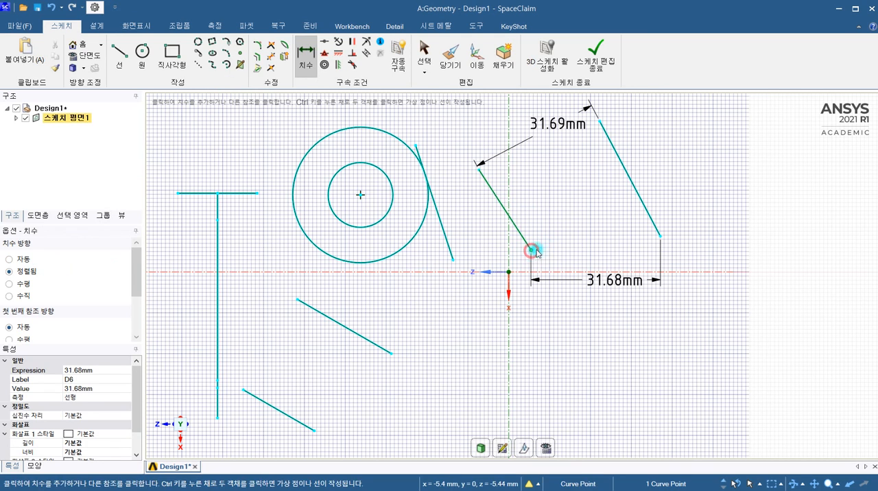
left_click(660, 236)
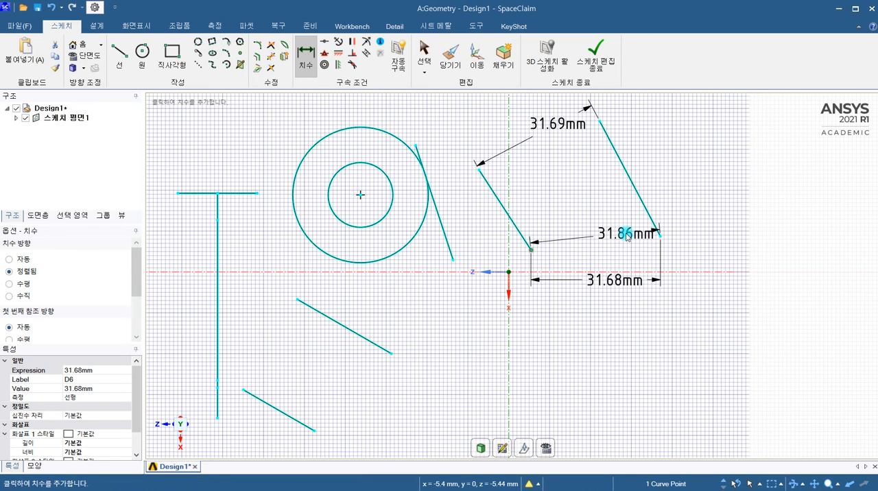
left_click(619, 221)
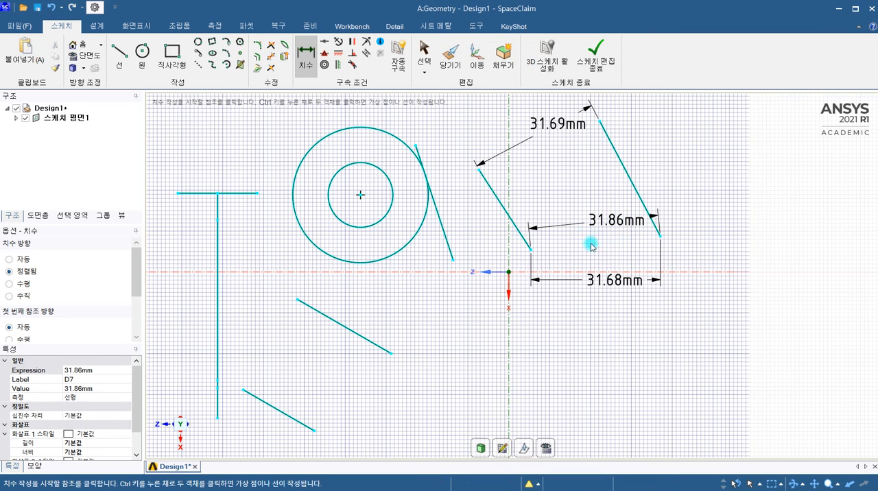
Add an aligned dimension between the upper endpoints of the two lines, placing it between the lines.
scroll(561, 123, "up", 2)
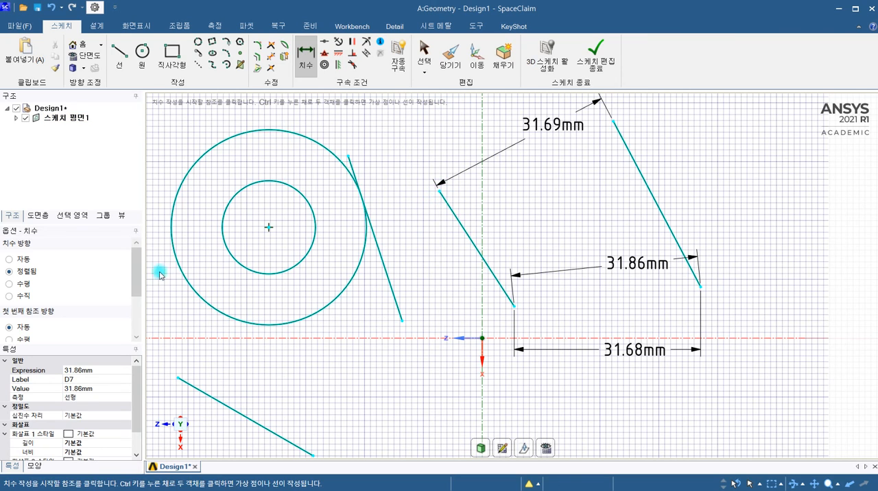
left_click(439, 197)
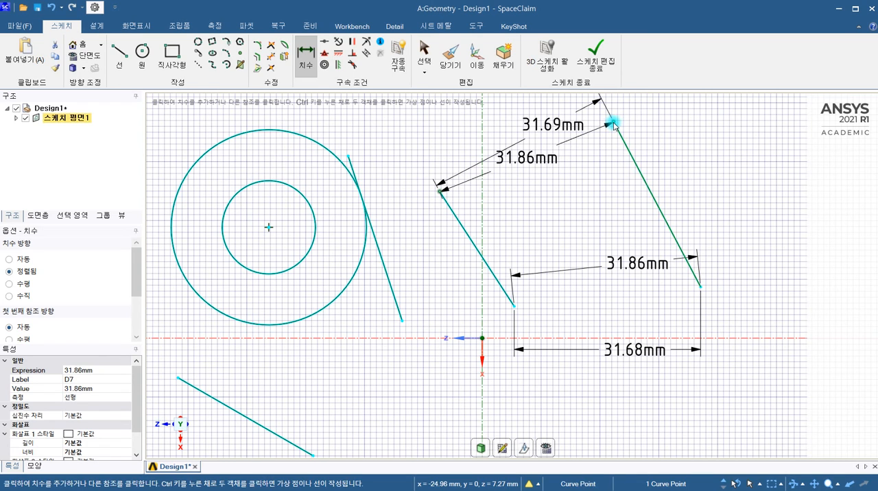
left_click(613, 124)
left_click(569, 184)
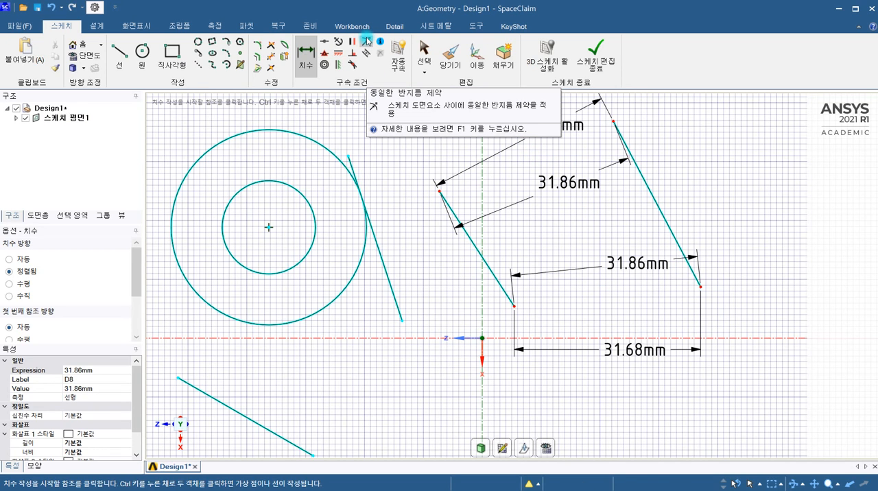
left_click(414, 96)
Sketch a rectangle in the empty area below the two dimensioned lines.
scroll(441, 147, "down", 6)
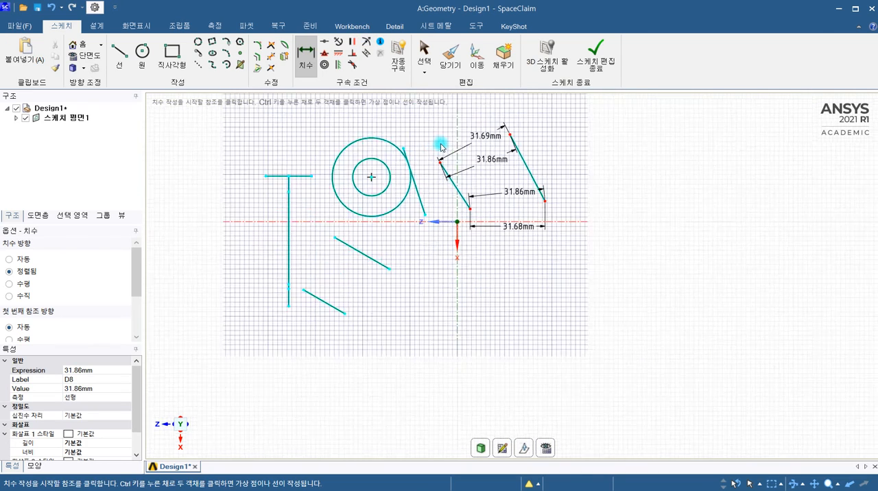
left_click(291, 103)
left_click(185, 62)
left_click(483, 270)
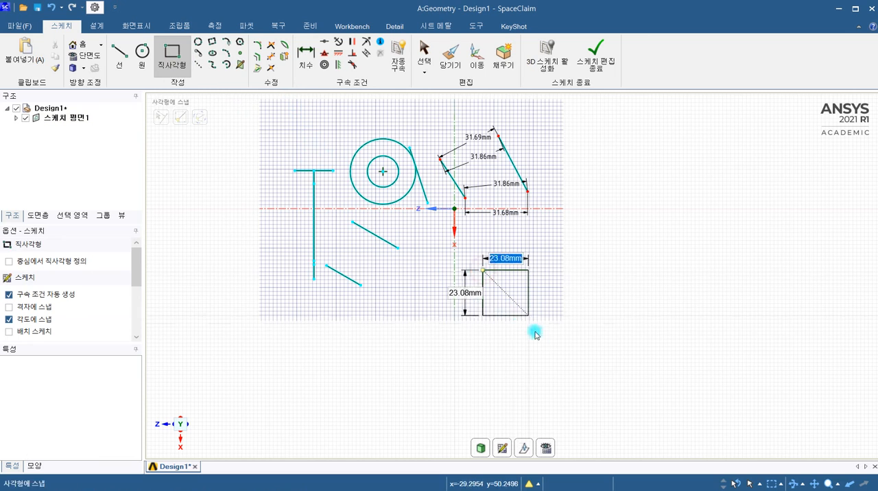
left_click(601, 364)
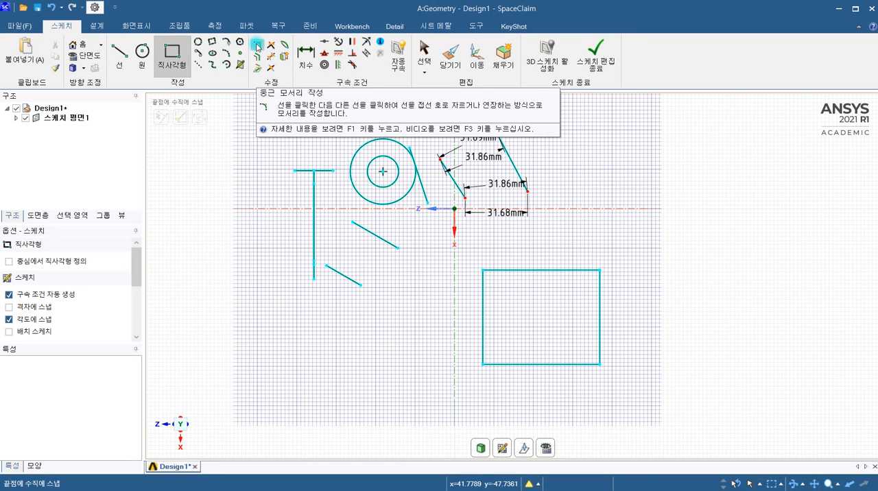
Round the rectangle's two upper corners with different radii, using about 17 mm for the corner farther from the vertical axis.
left_click(257, 46)
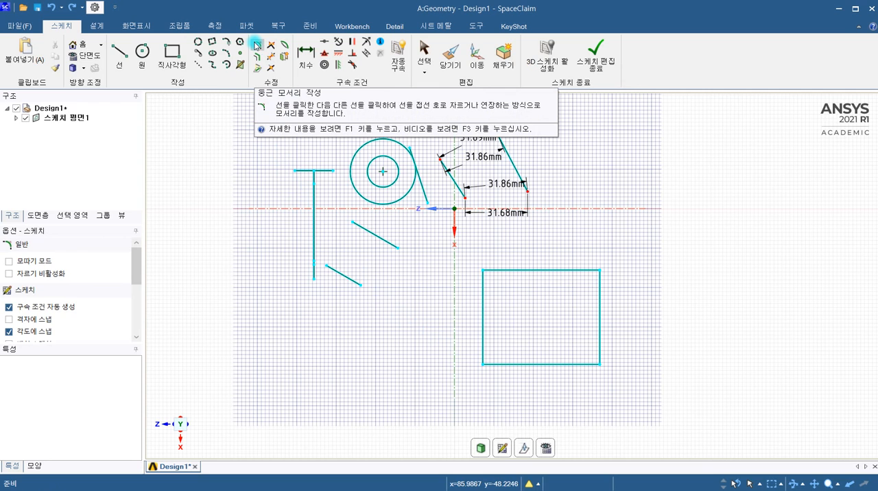
left_click(503, 270)
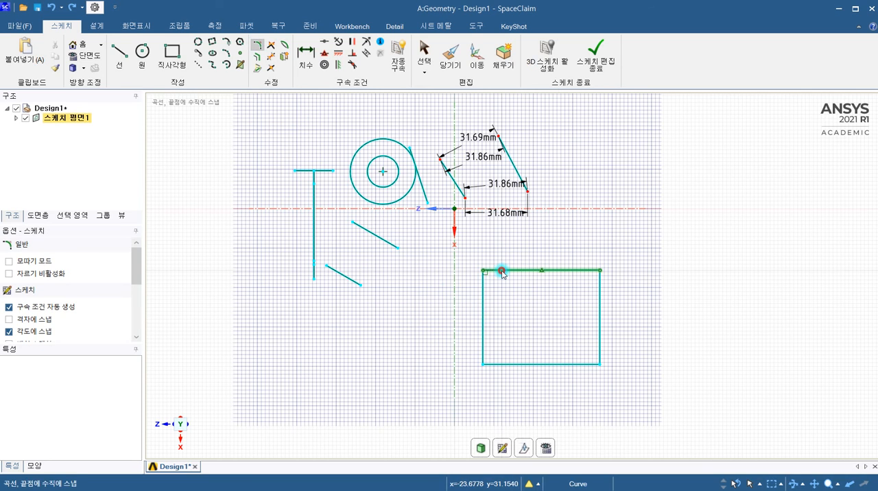
left_click(481, 293)
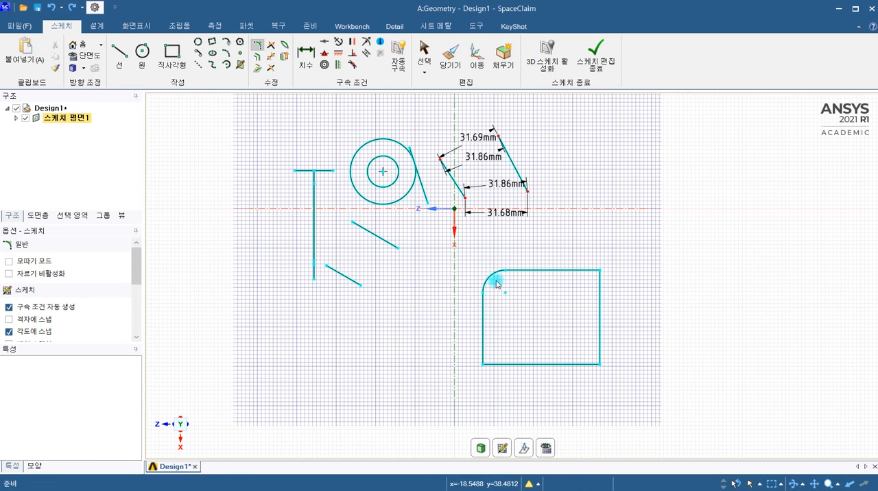
left_click(571, 271)
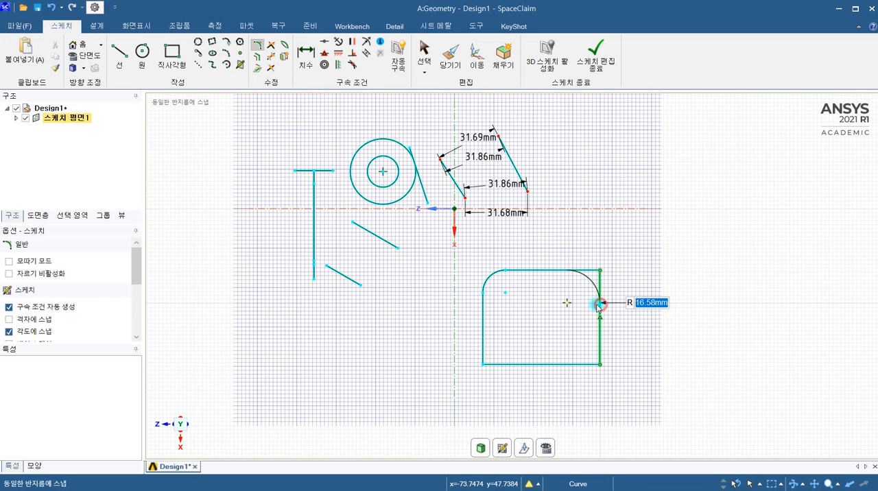
left_click(601, 306)
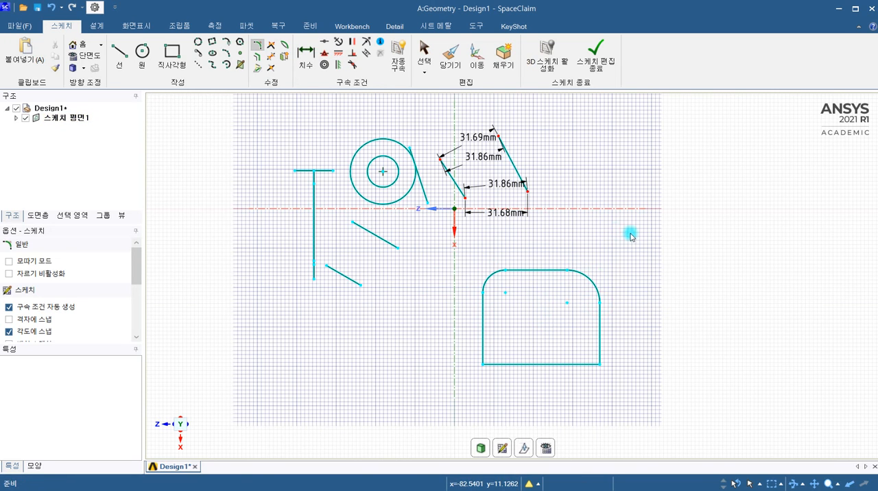
left_click(255, 47)
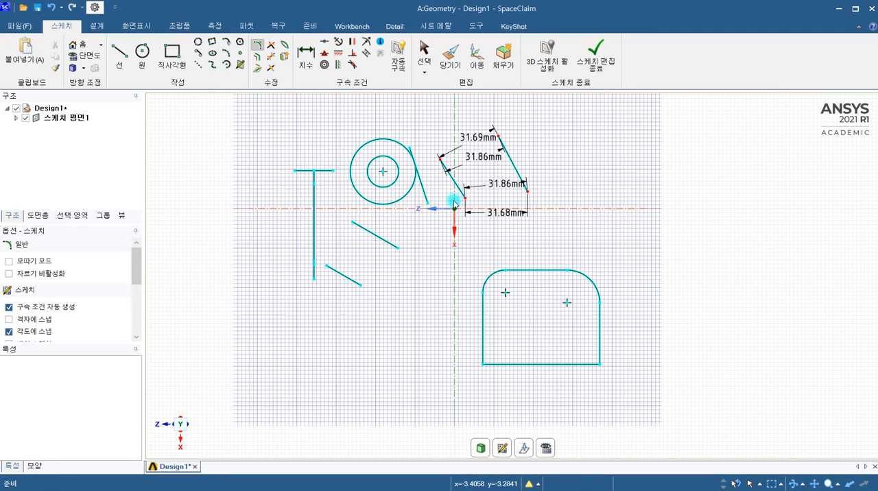
Apply an equal radius constraint between the rounded rectangle's two upper corner arcs.
left_click(368, 41)
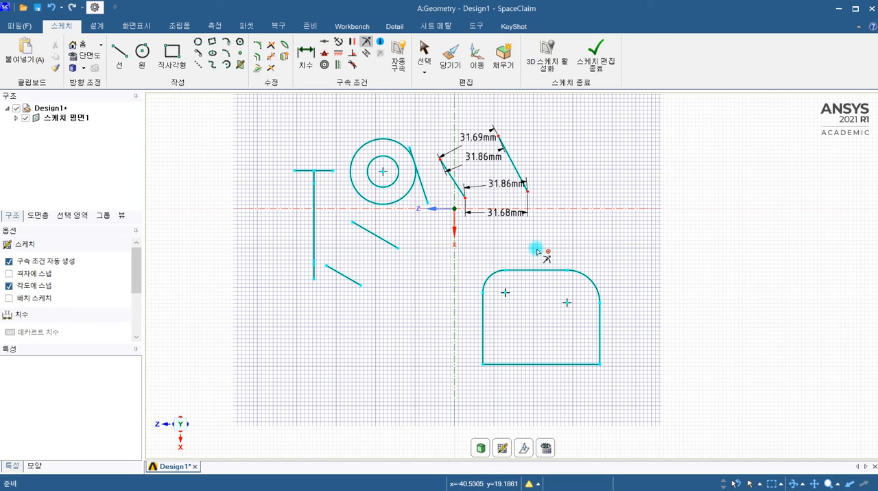
left_click(587, 280)
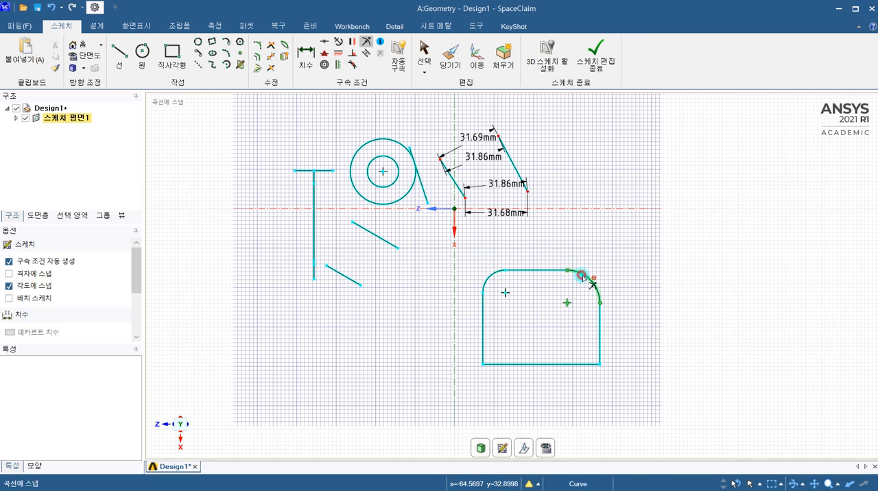
left_click(490, 276)
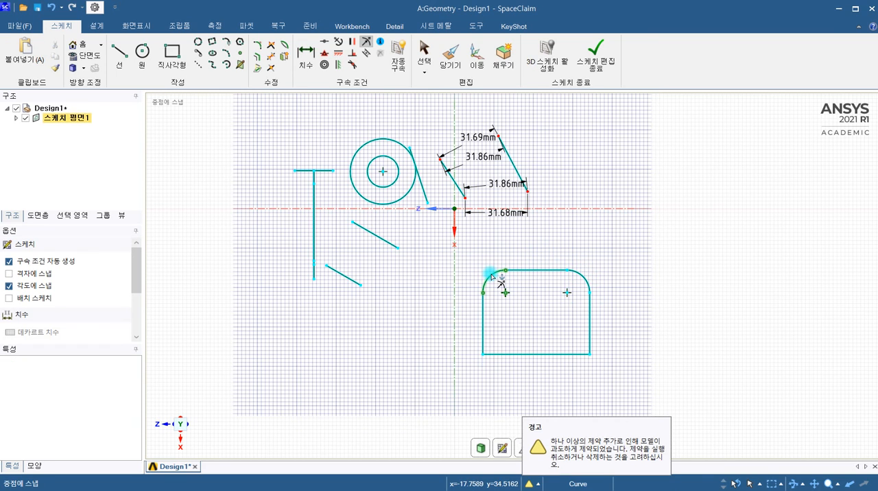
Add a radius dimension to the corner arc nearer the vertical axis, placing it outside the rounded rectangle.
left_click(306, 55)
left_click(491, 277)
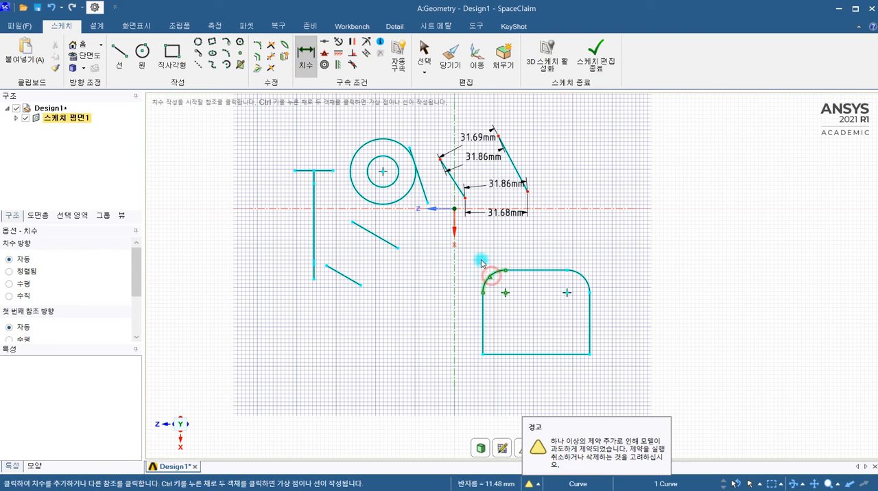
left_click(445, 282)
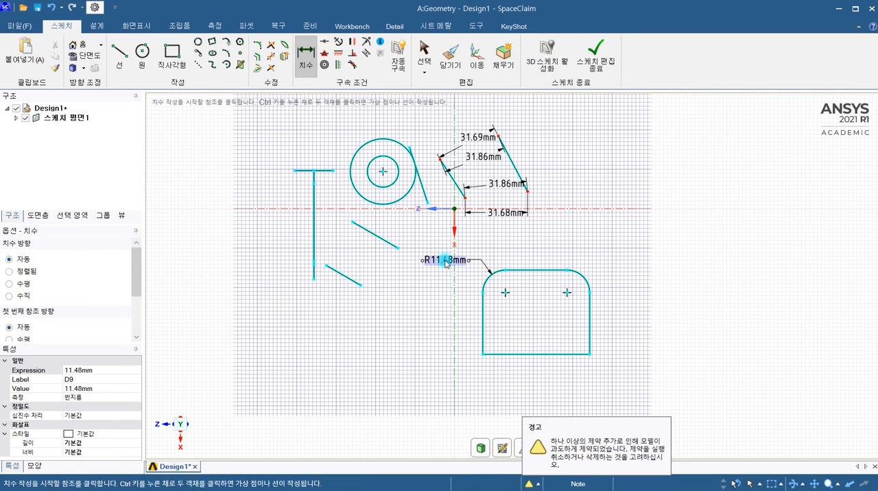
Set the corner arc's radius dimension to 12 mm.
left_click(445, 261)
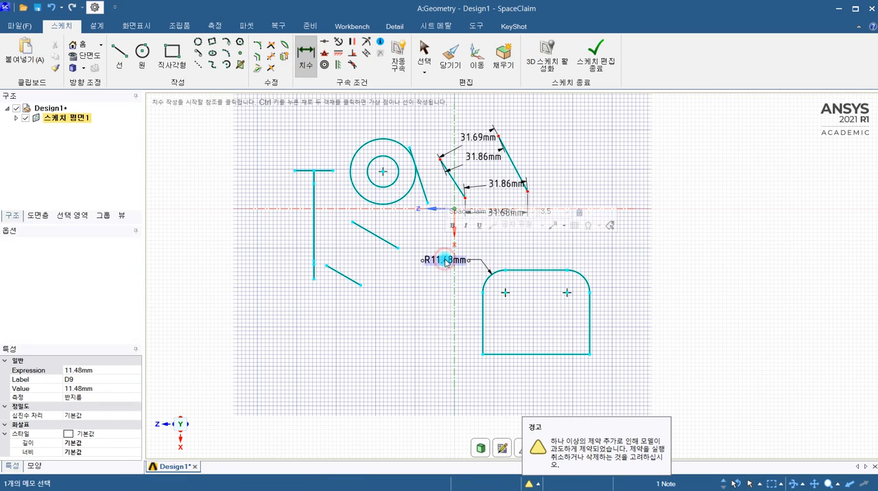
left_click(85, 397)
left_click(99, 388)
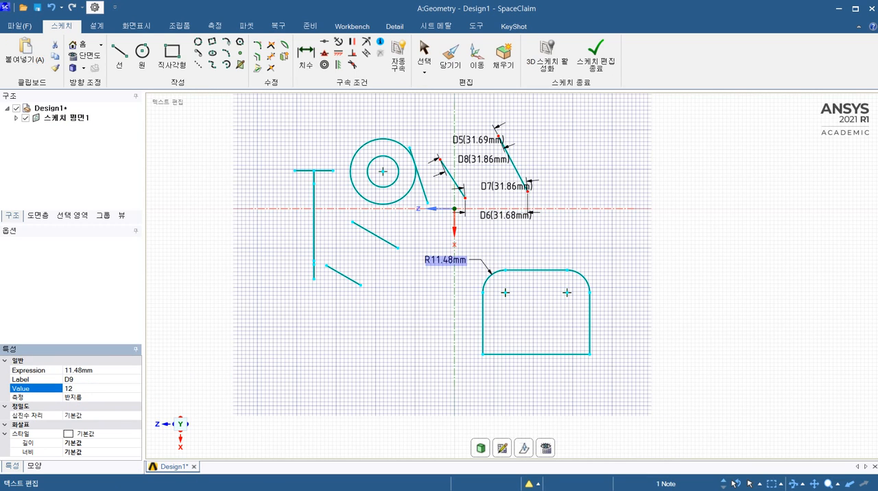
type("12")
key("Return")
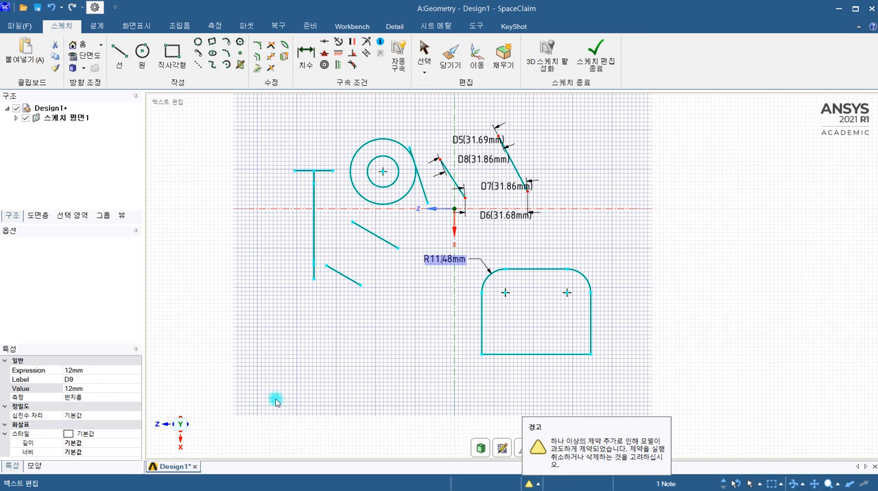
Set the corner arc's radius dimension to 20 mm and return to selection mode.
left_click(82, 390)
left_click_drag(83, 389, 57, 389)
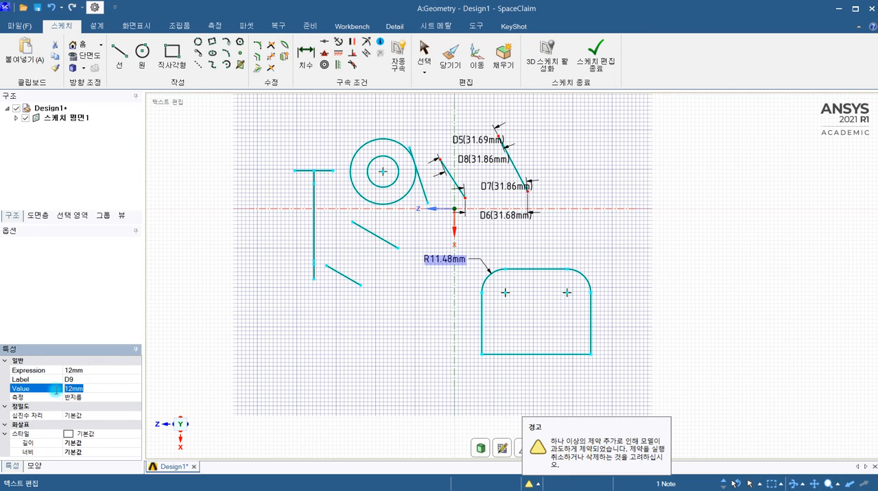
type("20")
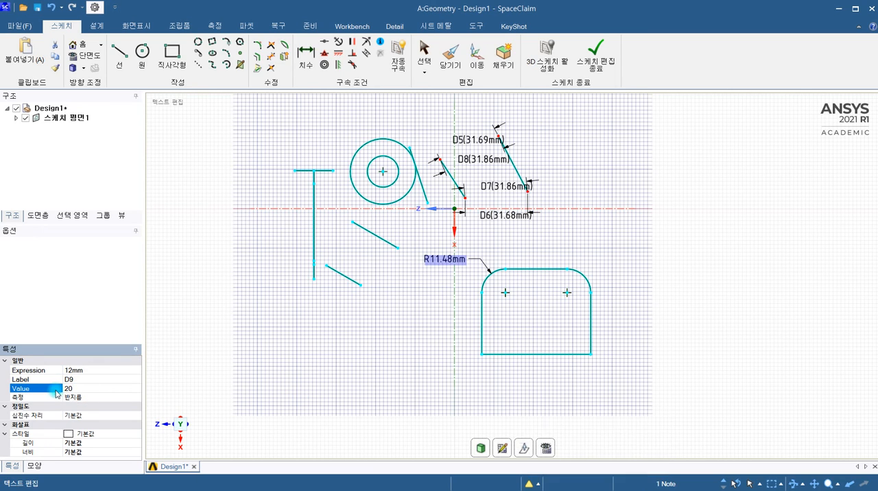
key("Return")
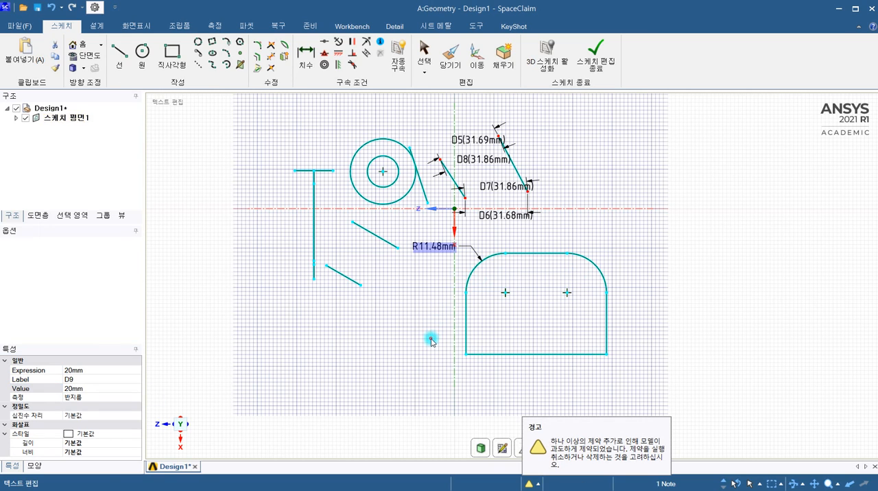
key("d")
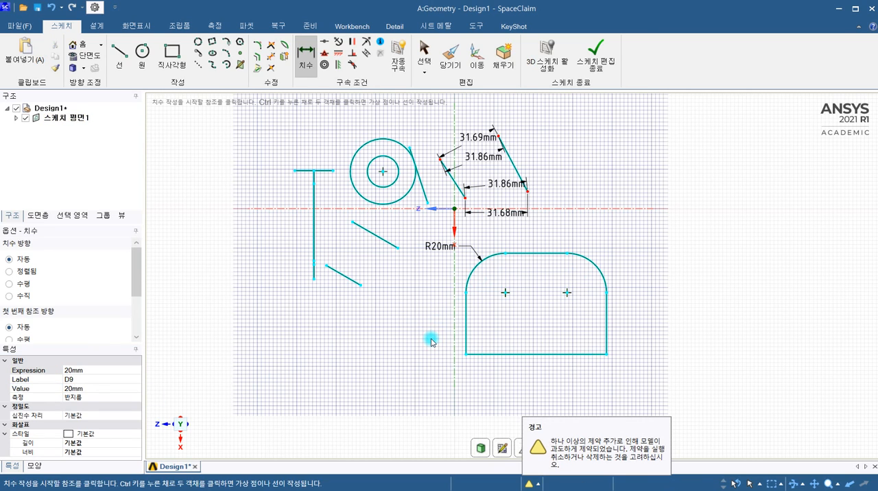
key("s")
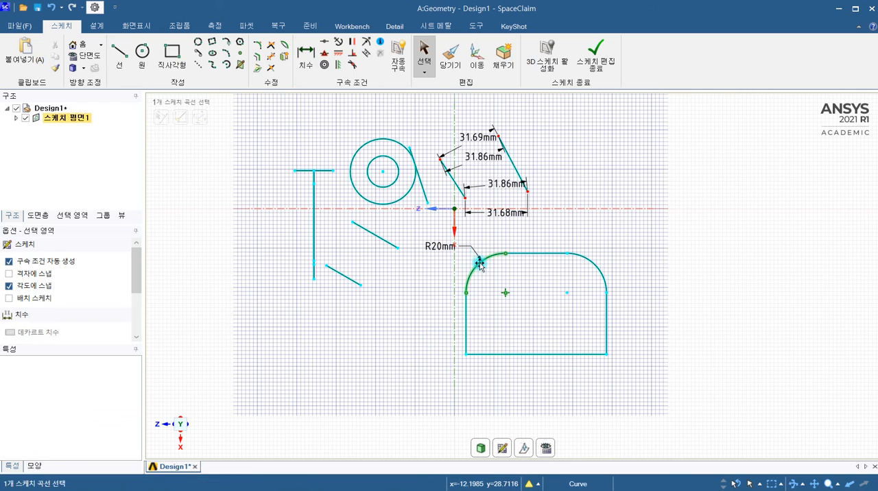
Display the sketch's constraint markers and examine those on the rounded rectangle.
left_click(381, 42)
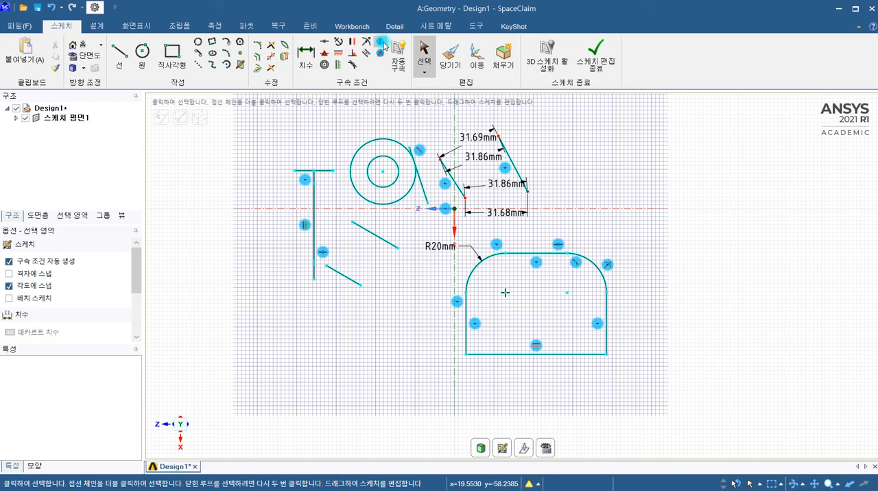
scroll(597, 284, "up", 2)
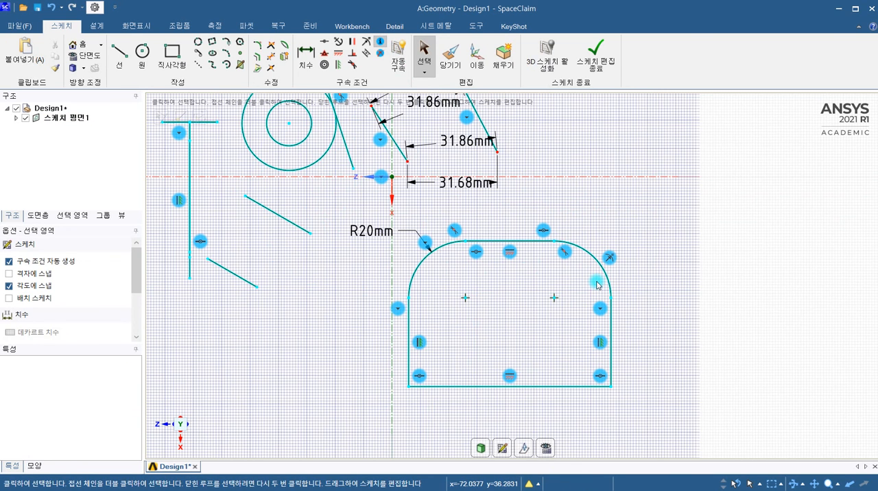
scroll(597, 284, "down", 2)
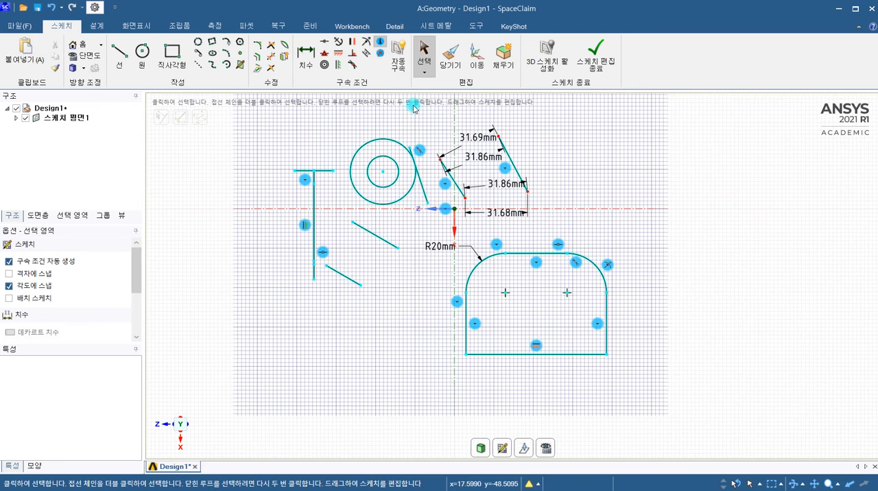
mouse_move(599, 326)
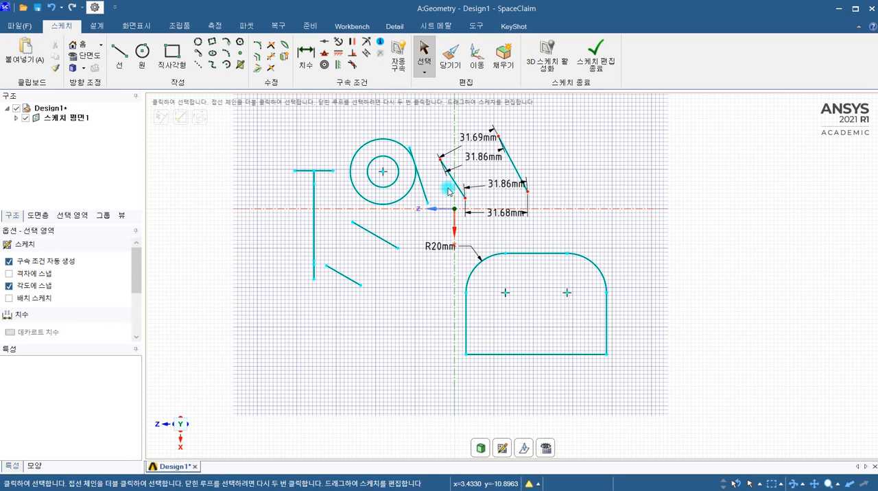
Sketch a large rectangle in the empty area beside the rounded rectangle, spanning the horizontal axis.
scroll(441, 181, "down", 2)
middle_click_drag(466, 236, 240, 264, "shift")
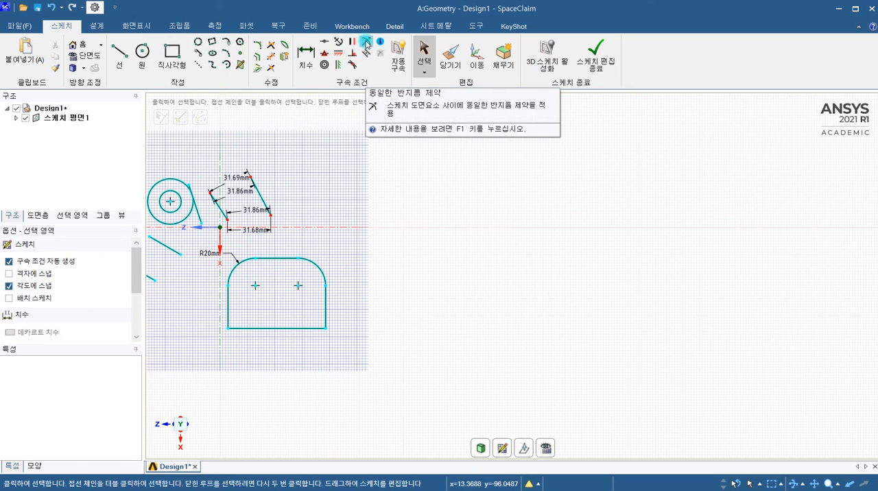
left_click(172, 54)
left_click(345, 201)
left_click(358, 167)
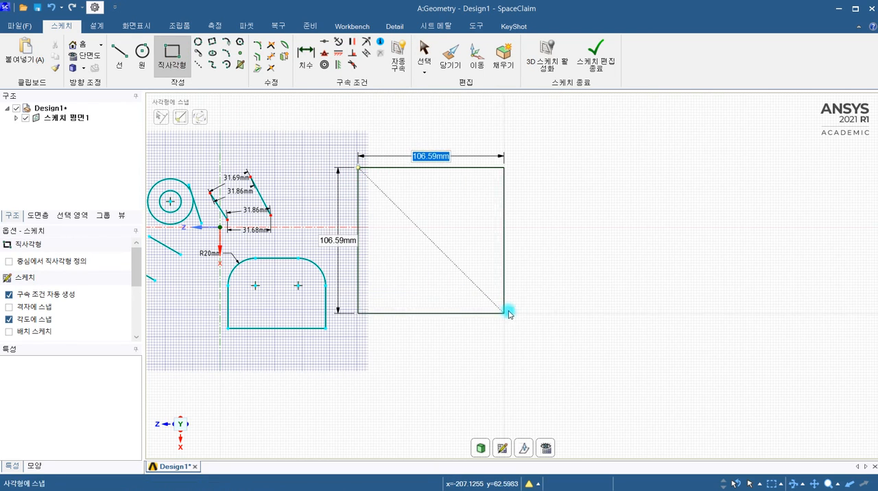
left_click(529, 308)
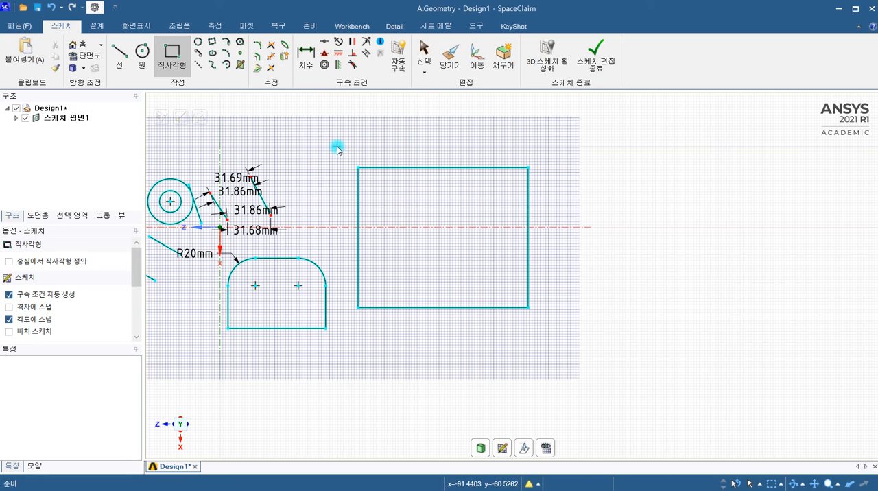
left_click(259, 44)
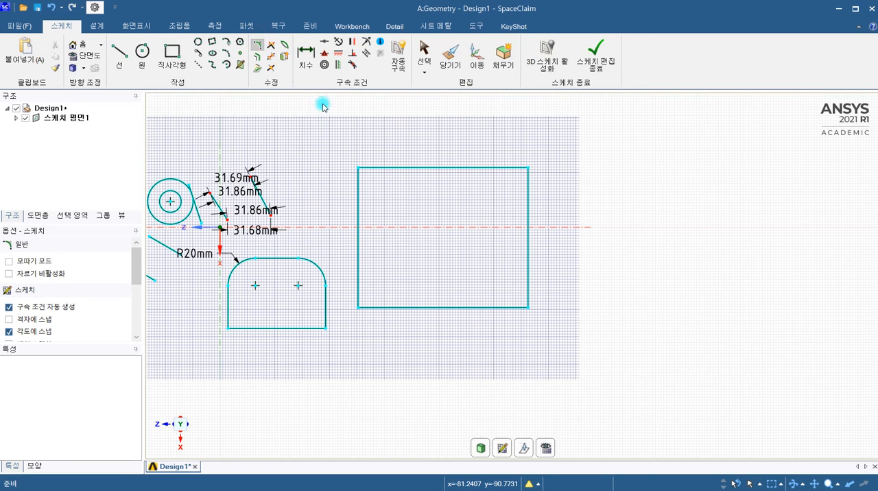
left_click(378, 170)
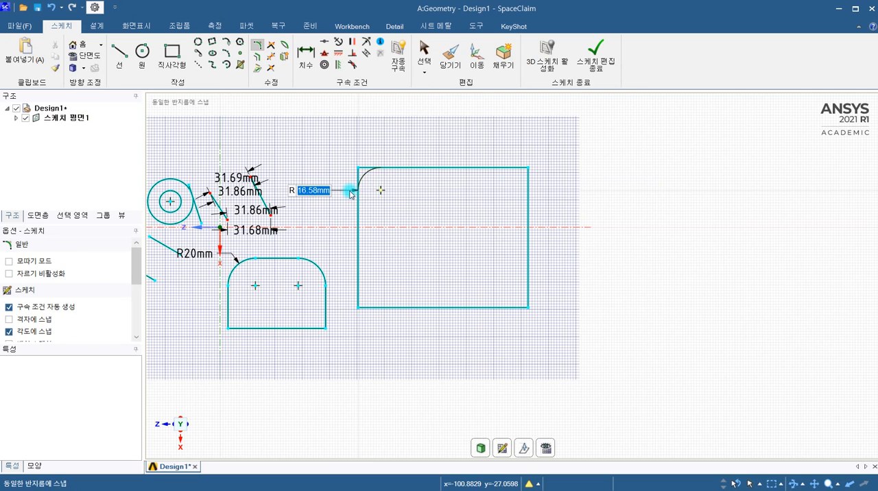
key("Escape")
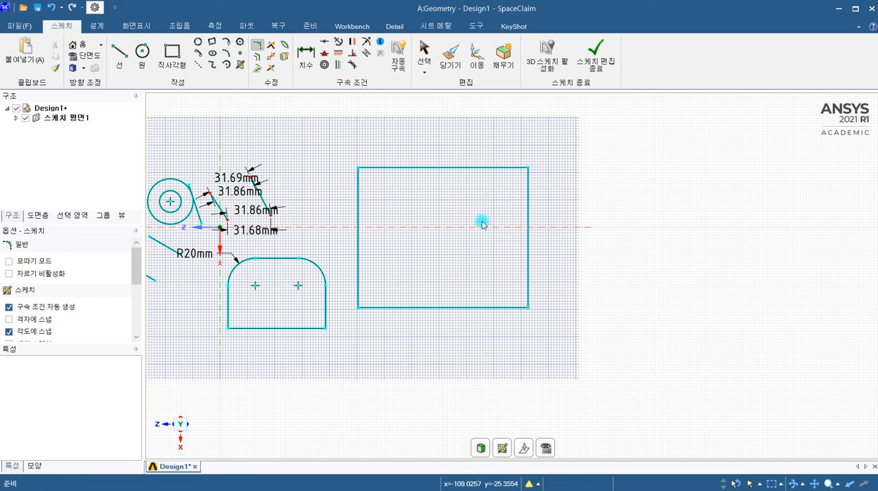
left_click(529, 192)
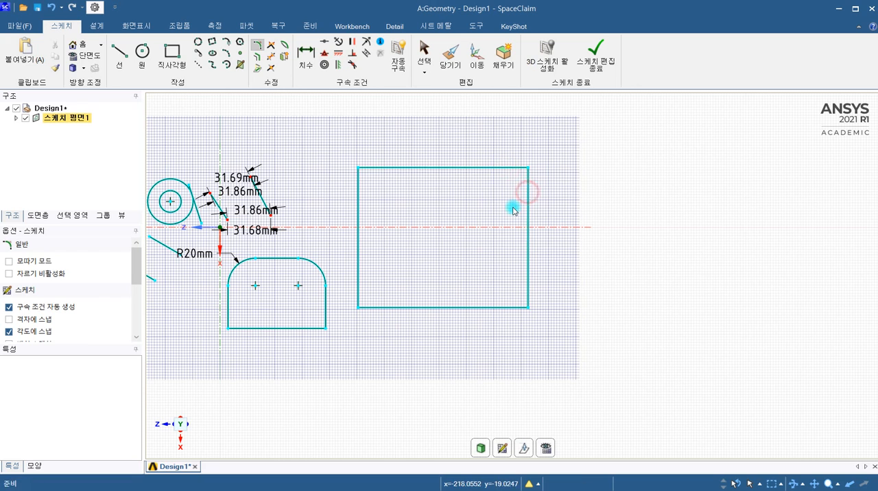
left_click(528, 281)
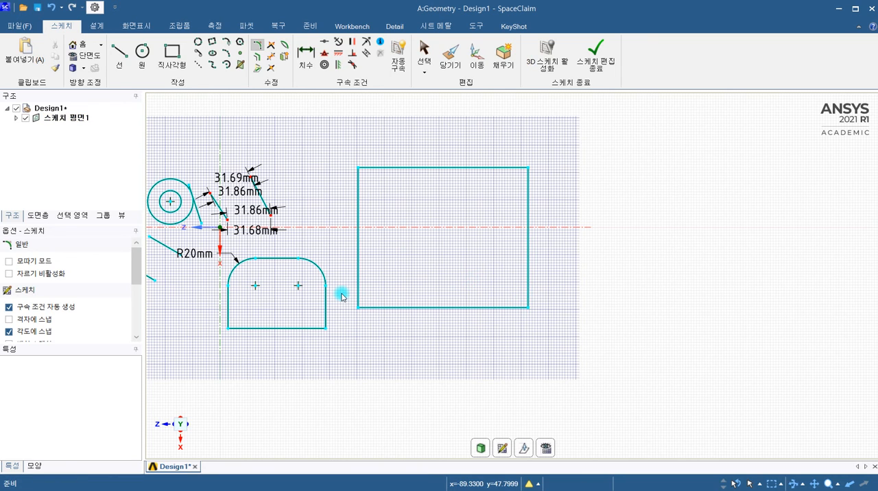
key("s")
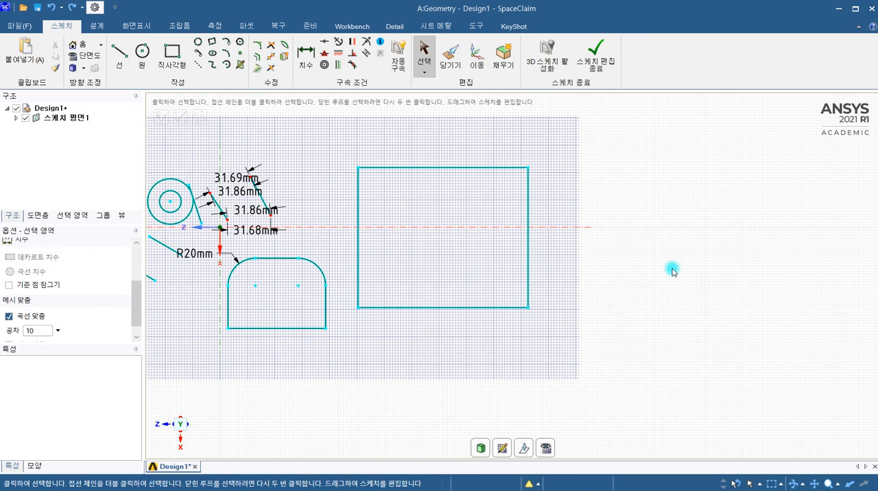
Round the large rectangle's upper corner farther from the vertical axis, starting from its corner point.
left_click(255, 46)
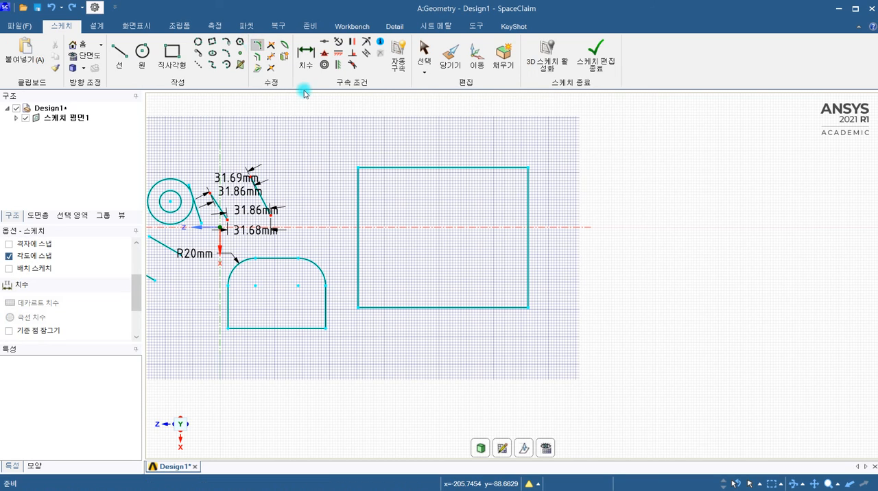
left_click(358, 169)
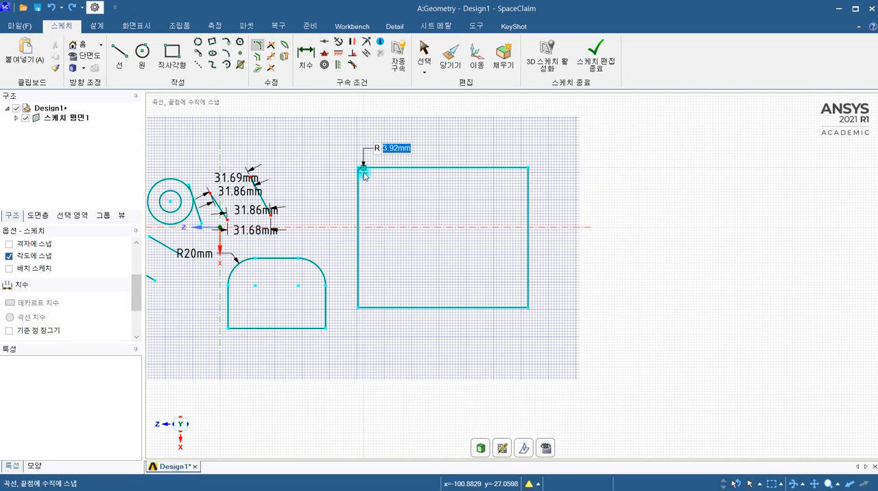
key("Escape")
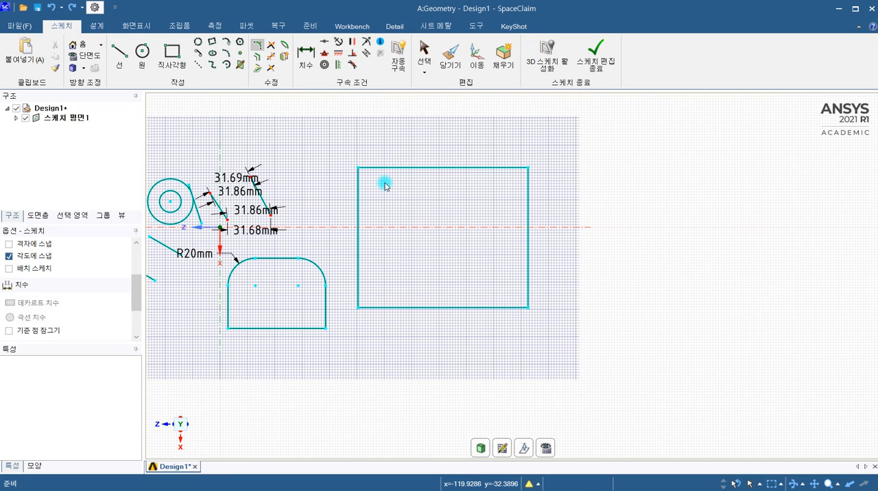
left_click(529, 168)
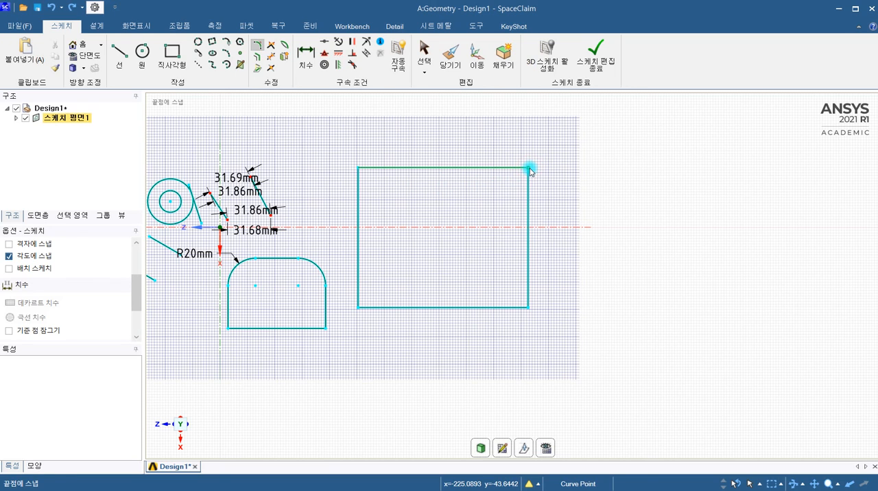
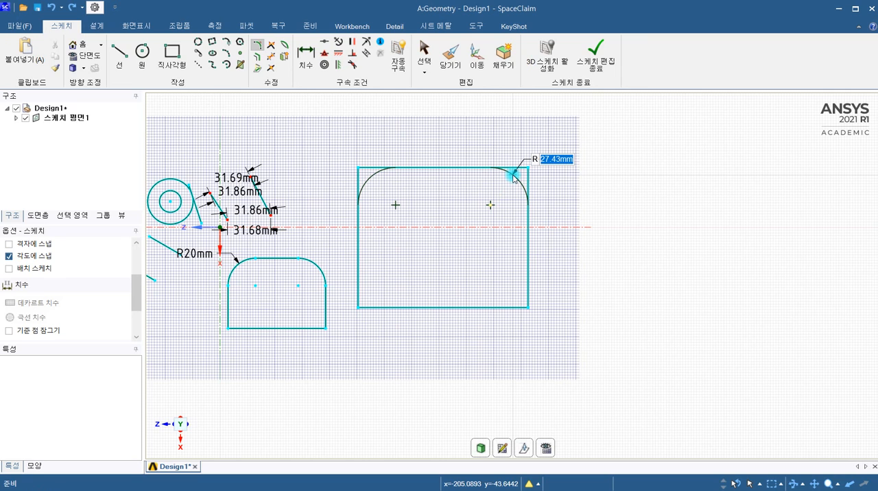
Round three corners of the large rectangle to about 31 mm radius, leaving the lower corner nearest the vertical axis sharp, and check the constraint markers.
key("Escape")
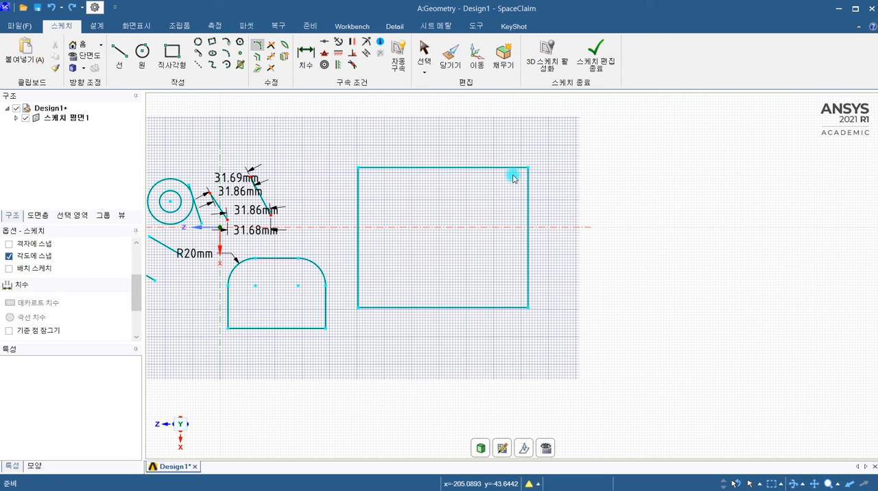
left_click(528, 310)
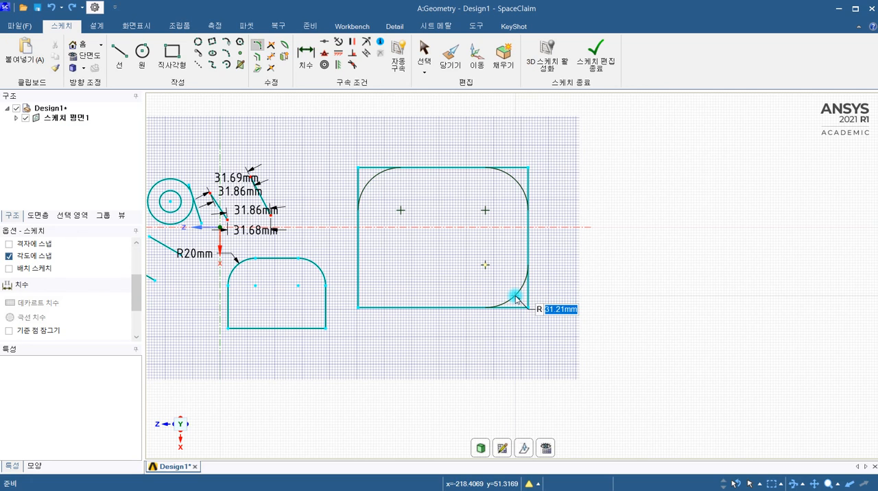
left_click(515, 299)
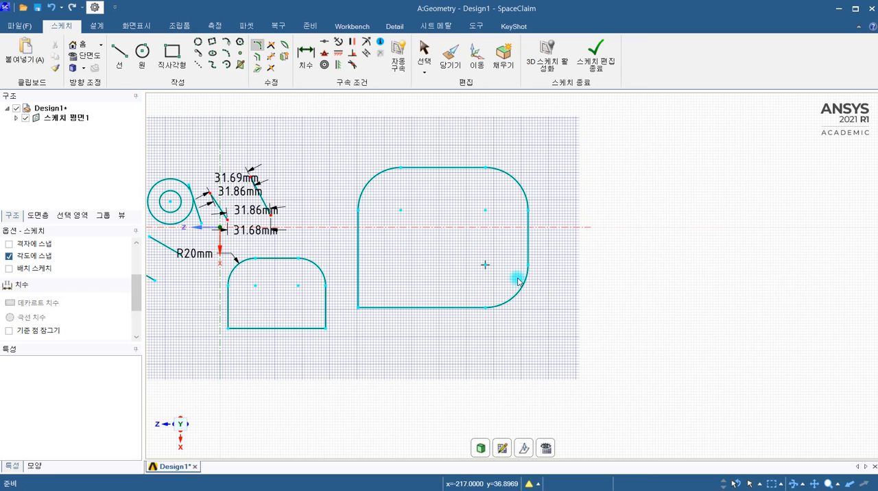
left_click(380, 41)
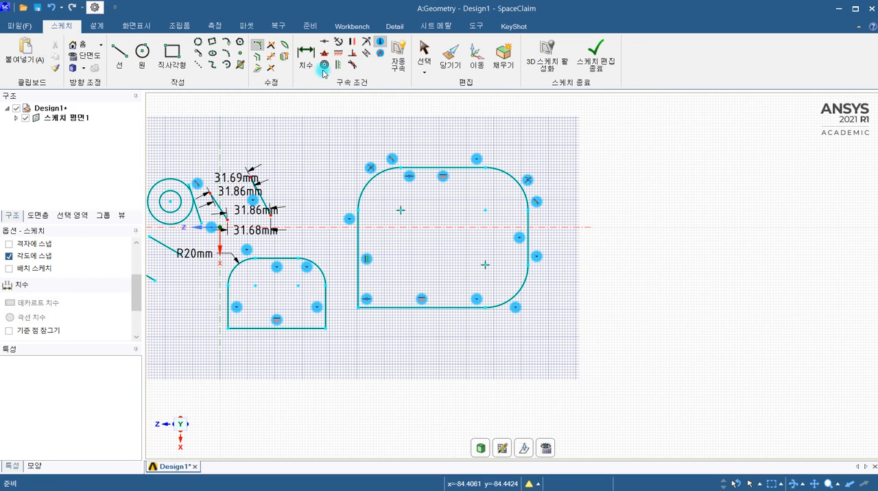
left_click(385, 43)
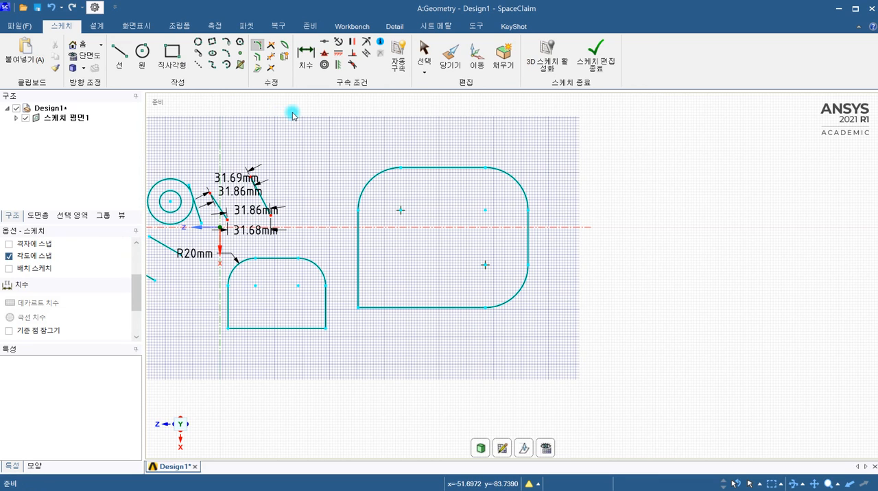
Try chamfering the large rectangle's remaining sharp corner at about 25 mm, using the corner tool's chamfer mode.
left_click(256, 47)
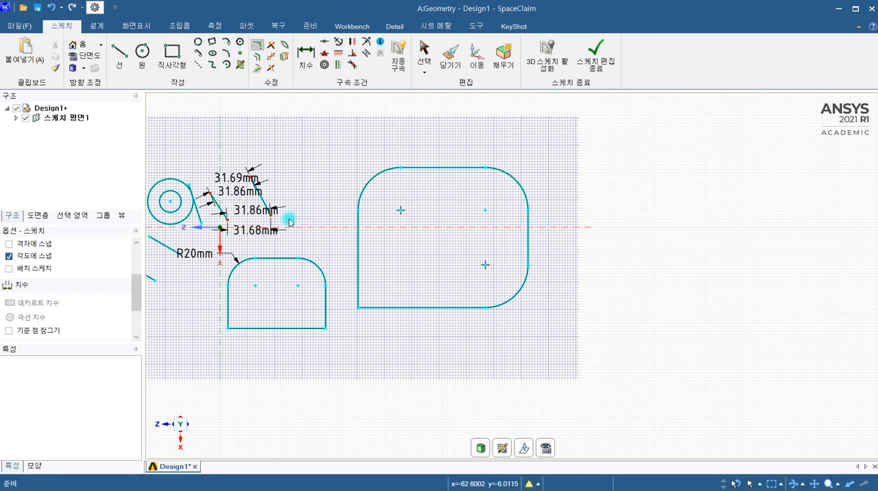
left_click_drag(135, 292, 129, 264)
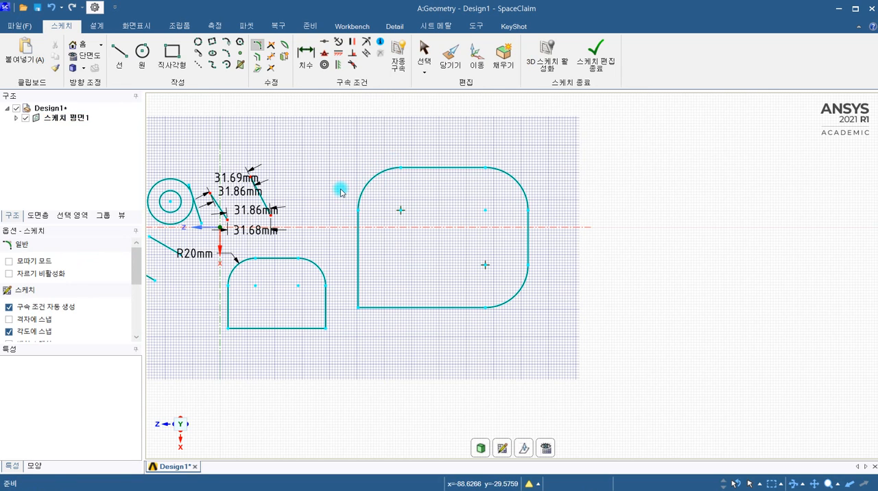
left_click(9, 262)
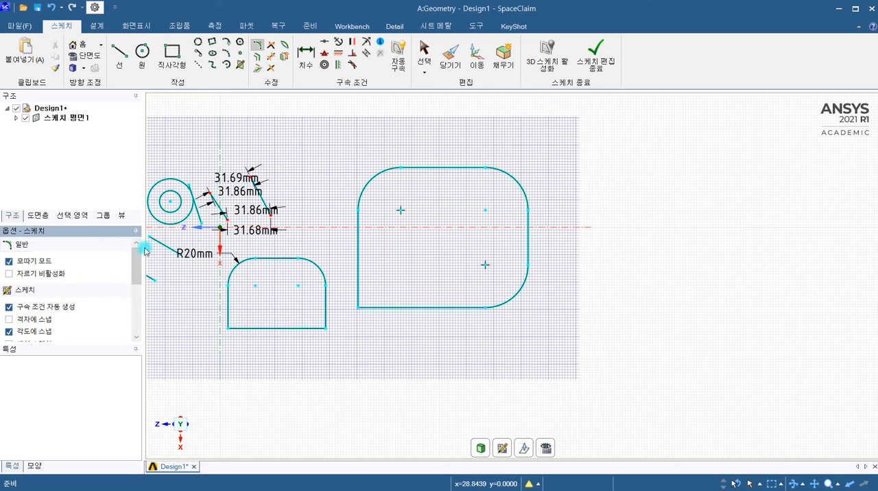
left_click(358, 276)
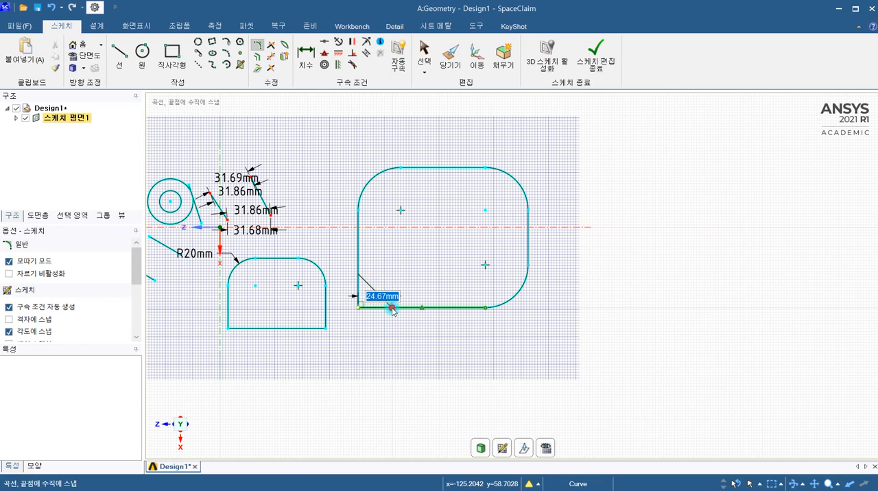
left_click(392, 307)
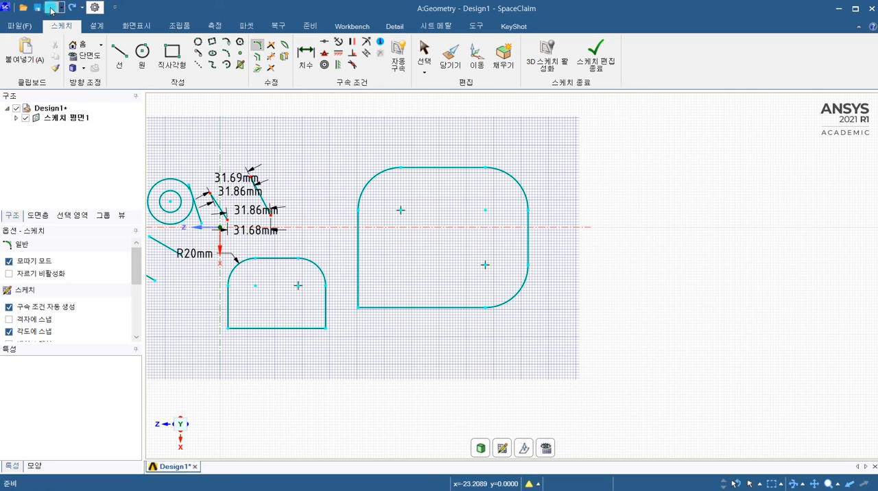
Round the large rectangle's remaining corner with chamfer mode off and trimming disabled, so the original corner lines are kept.
left_click(9, 274)
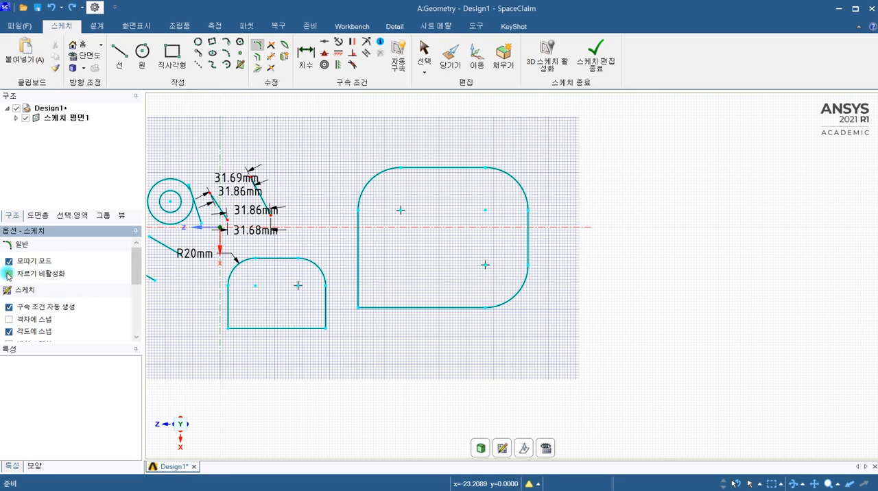
left_click(9, 261)
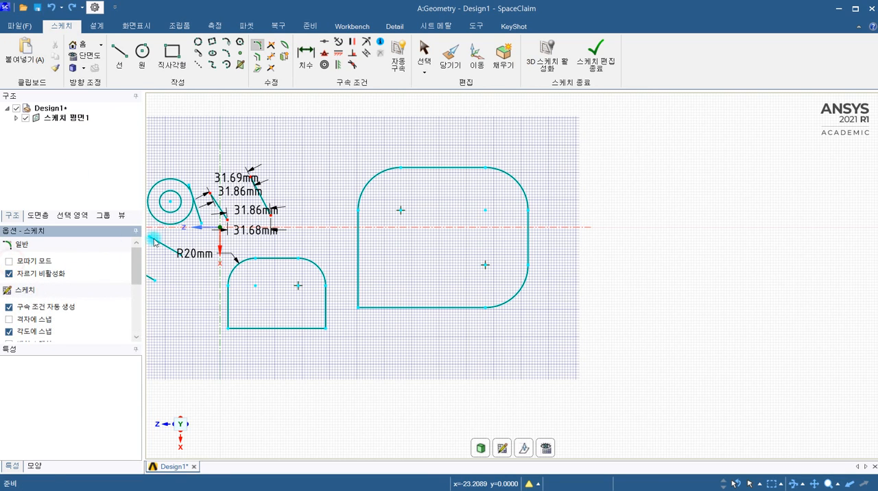
left_click(359, 281)
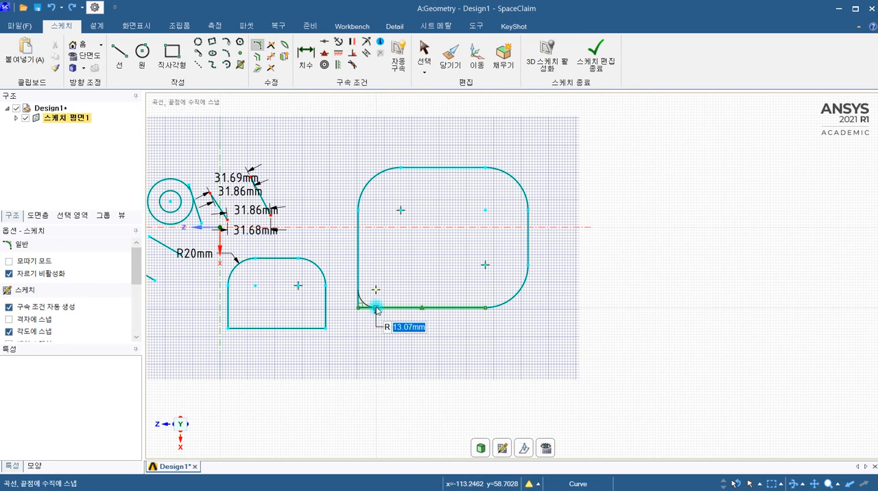
left_click(384, 308)
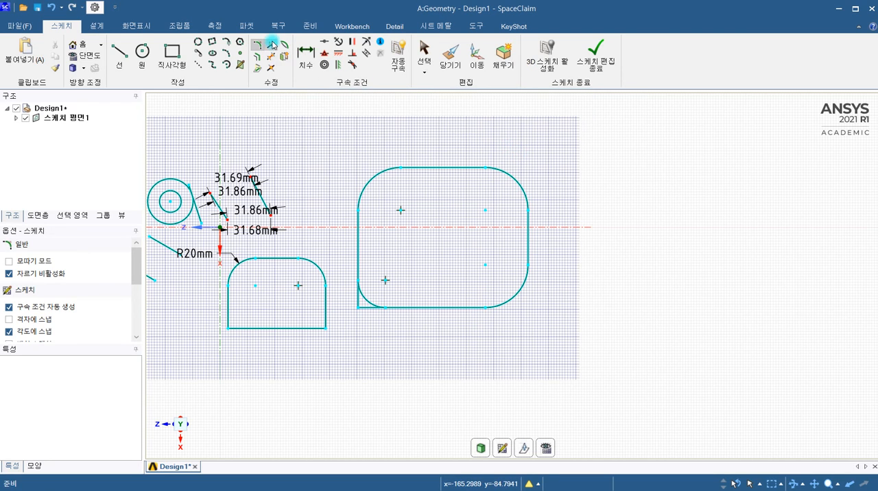
Sketch four separate slanted lines that cross one another in the empty area beyond the large rounded rectangle.
left_click(120, 53)
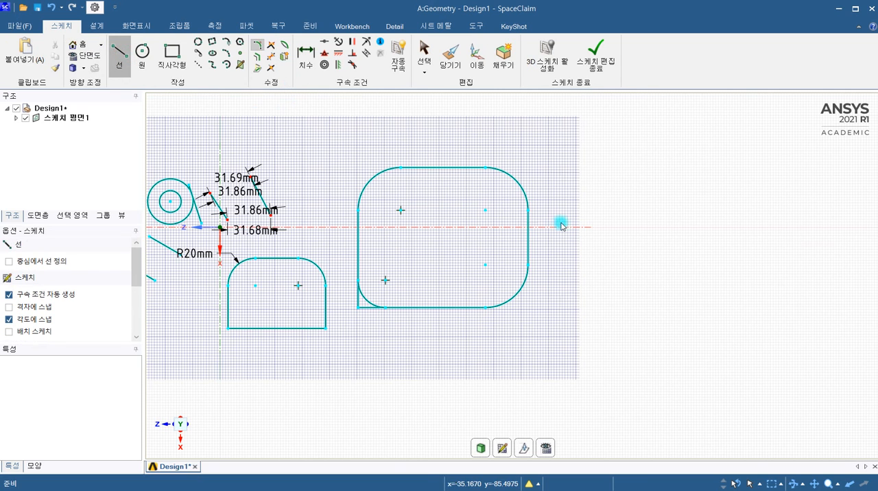
left_click(578, 150)
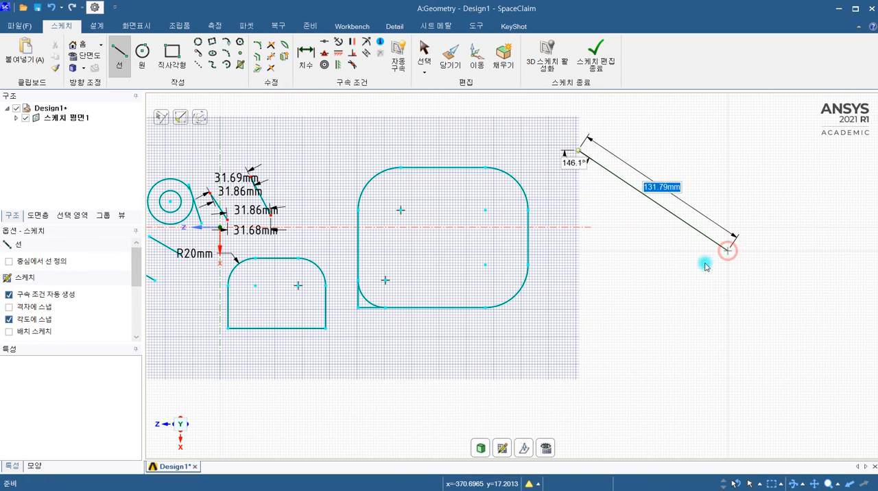
left_click(727, 250)
key("Escape")
left_click(663, 143)
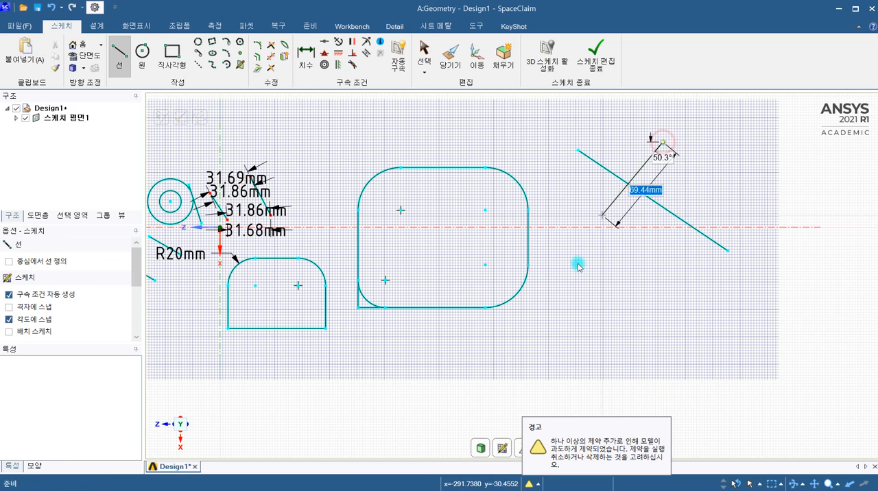
left_click(571, 273)
key("Escape")
left_click(736, 160)
left_click(596, 309)
key("Escape")
left_click(561, 191)
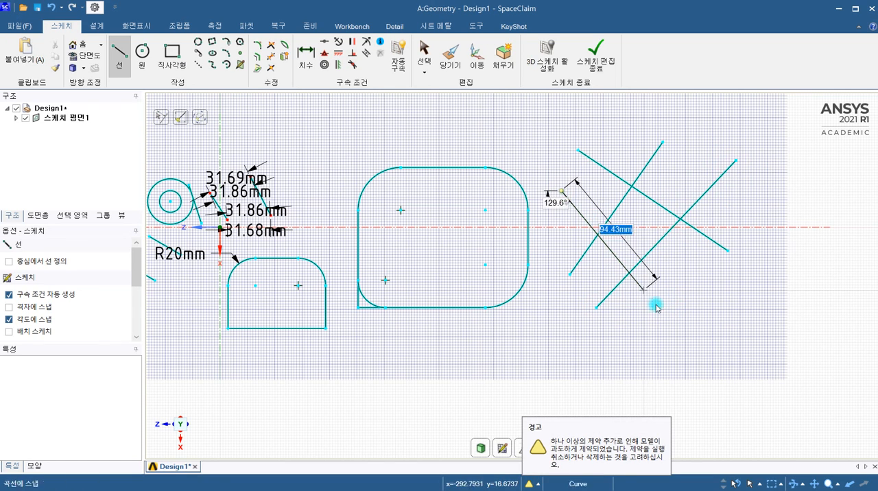
left_click(668, 316)
key("Escape")
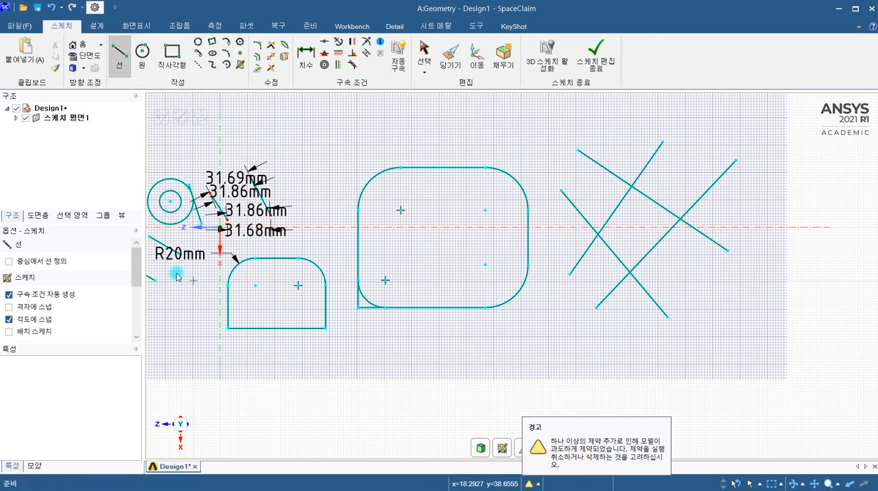
Create a one-side-only corner that cuts the outer rising line's lower end at the lower descending line.
left_click(272, 46)
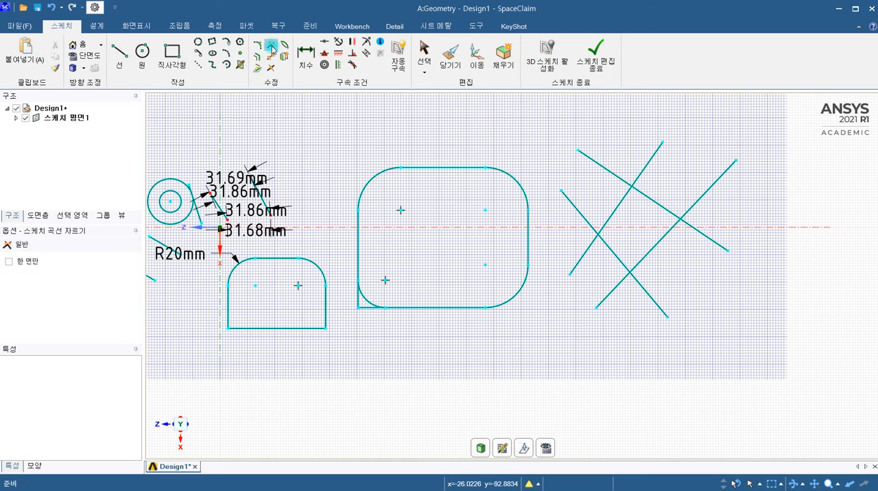
left_click(10, 263)
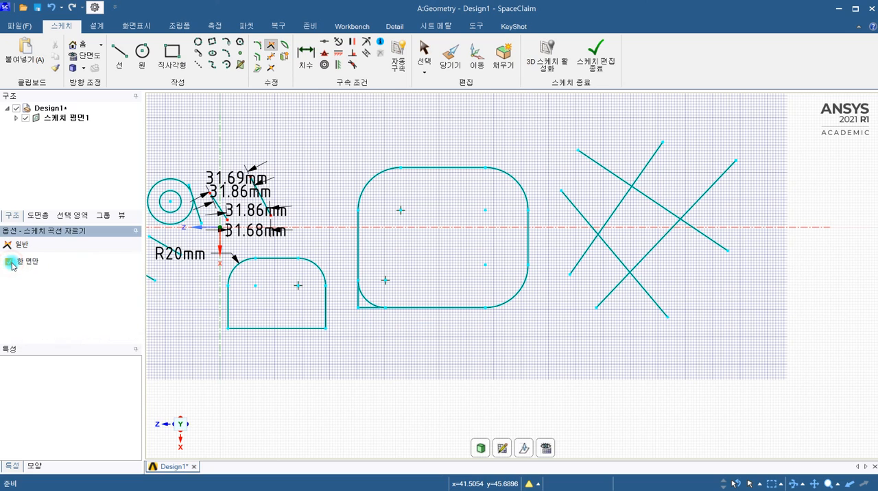
left_click(657, 247)
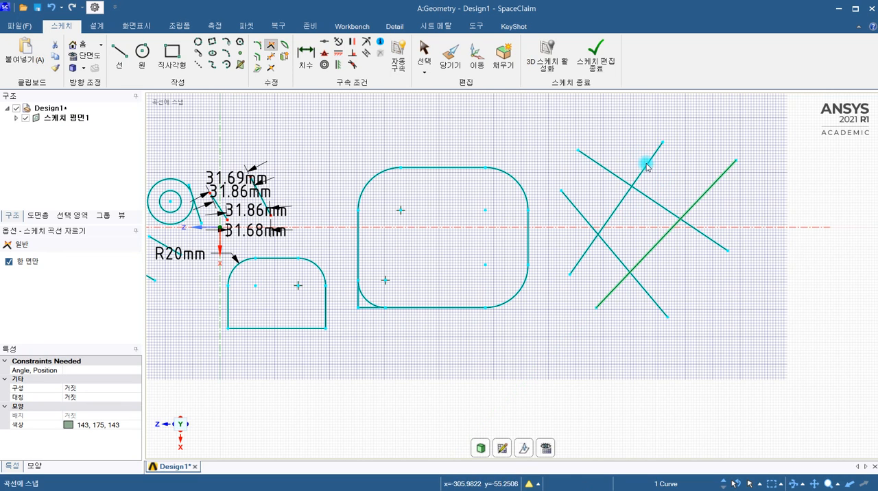
left_click(607, 249)
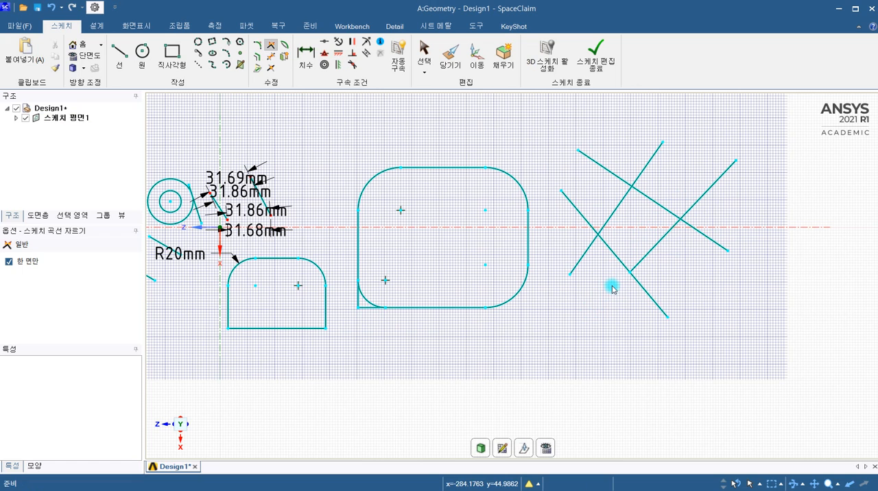
Try cutting the same rising line's upper end at the upper descending line with one-side-only trimming.
left_click(8, 261)
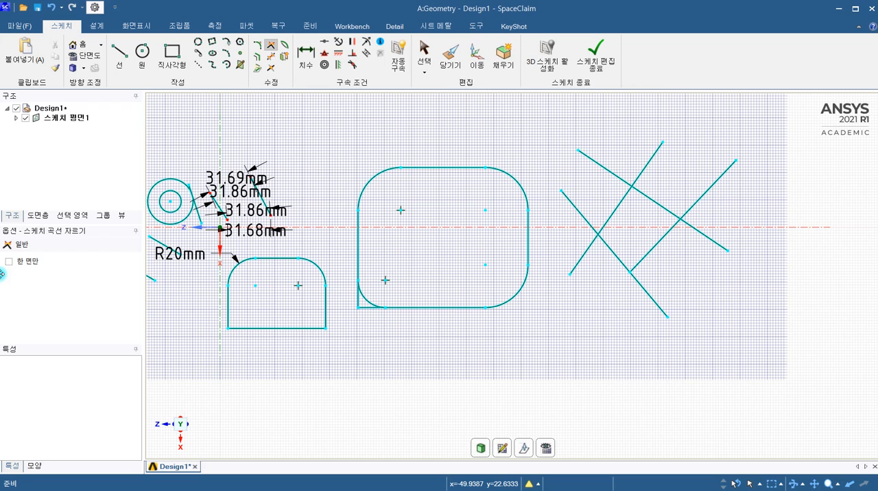
left_click(9, 262)
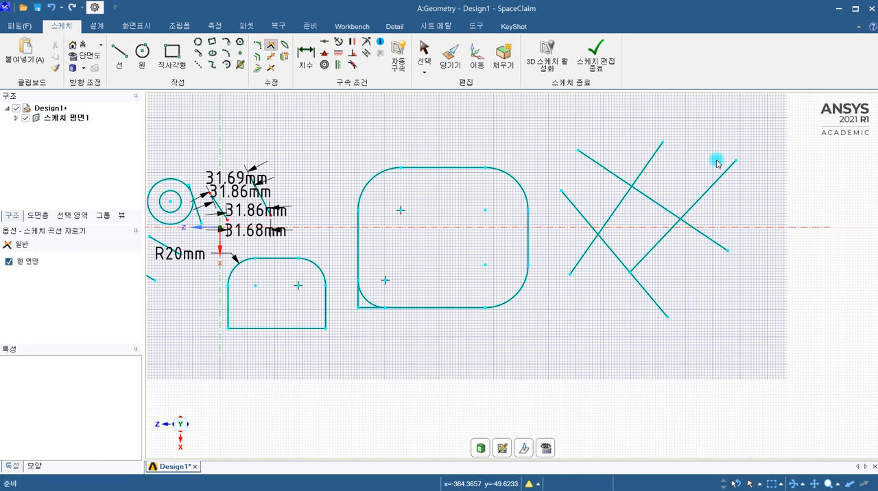
left_click(706, 192)
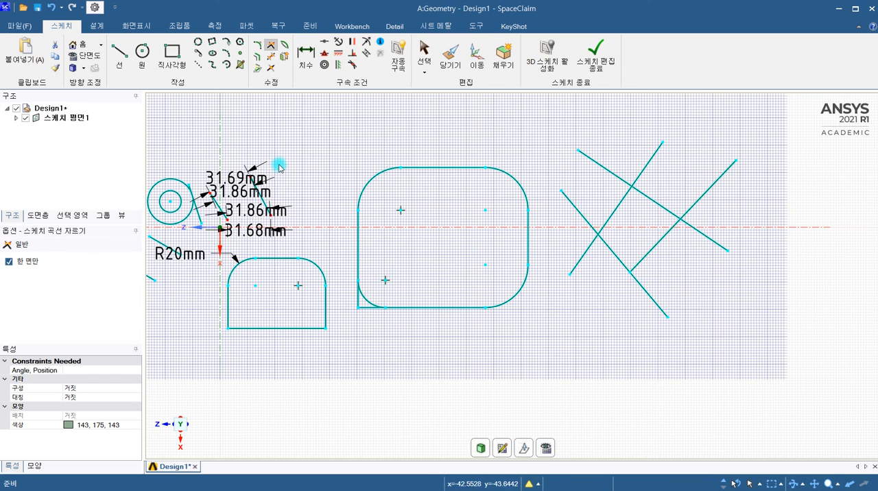
left_click(673, 209)
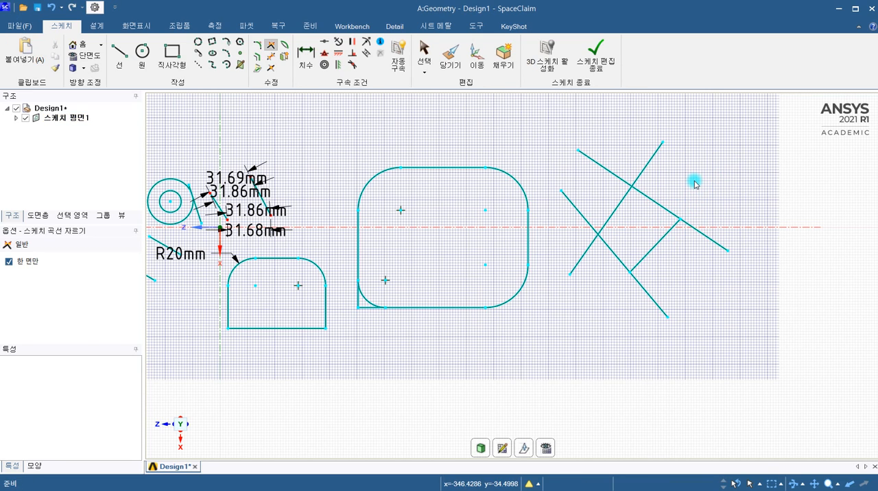
key("ctrl+z")
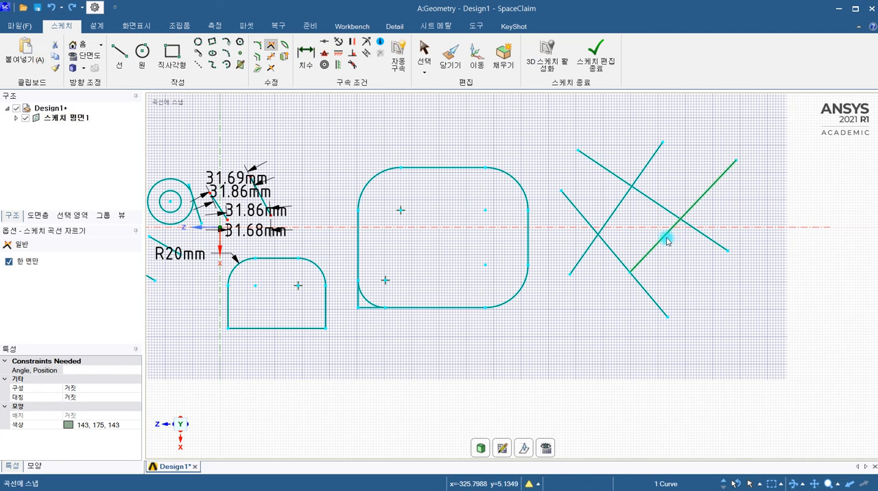
left_click(589, 185)
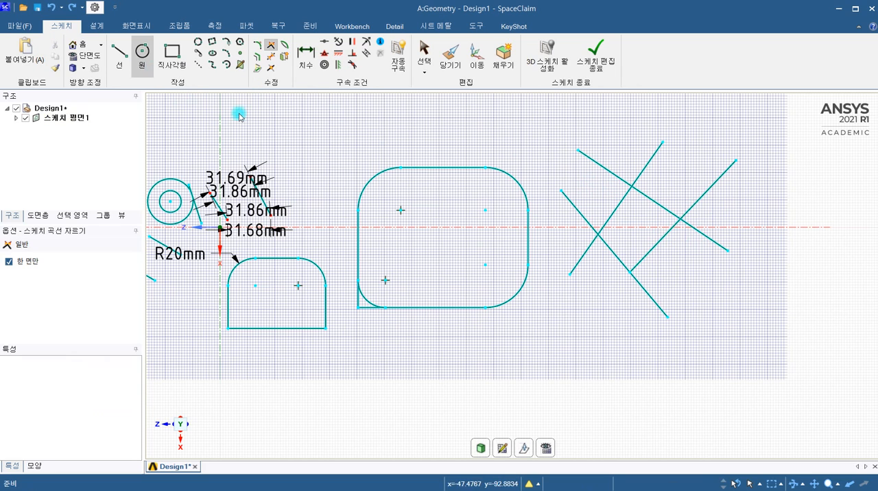
left_click(704, 196)
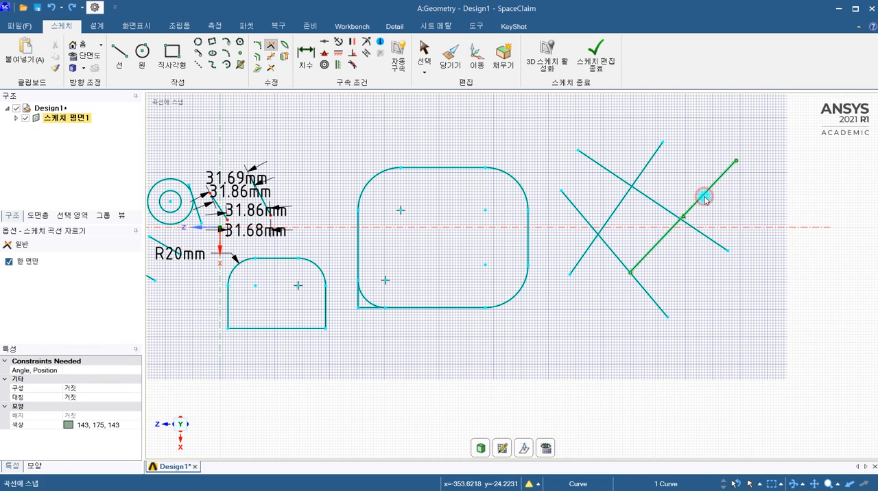
left_click(688, 232)
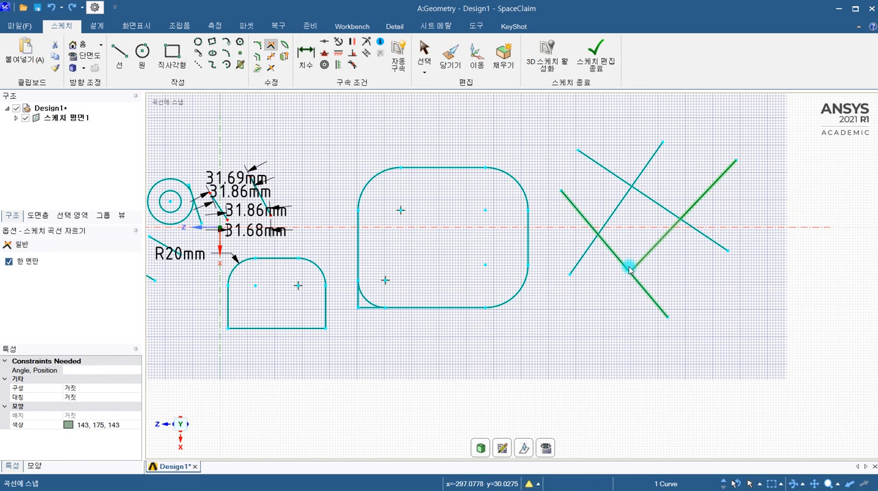
left_click(630, 269)
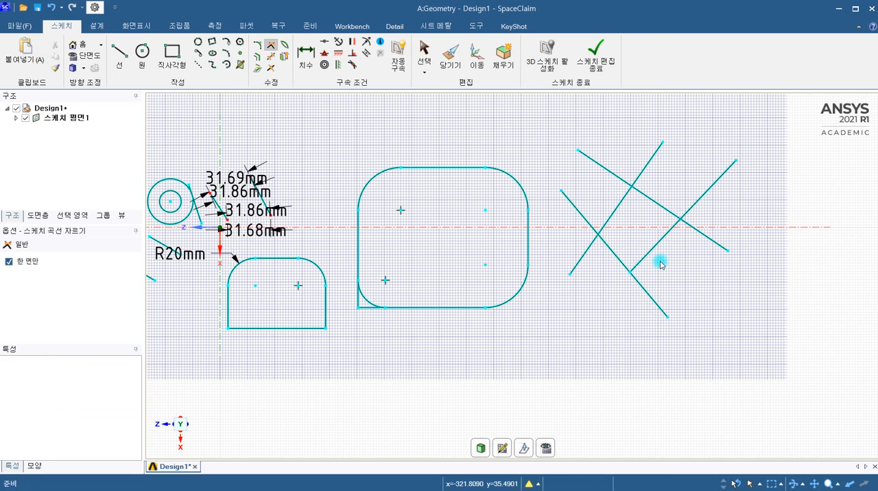
Cut the upper descending line's outer end where it meets the outer rising line, using one-side-only trimming.
left_click(657, 203)
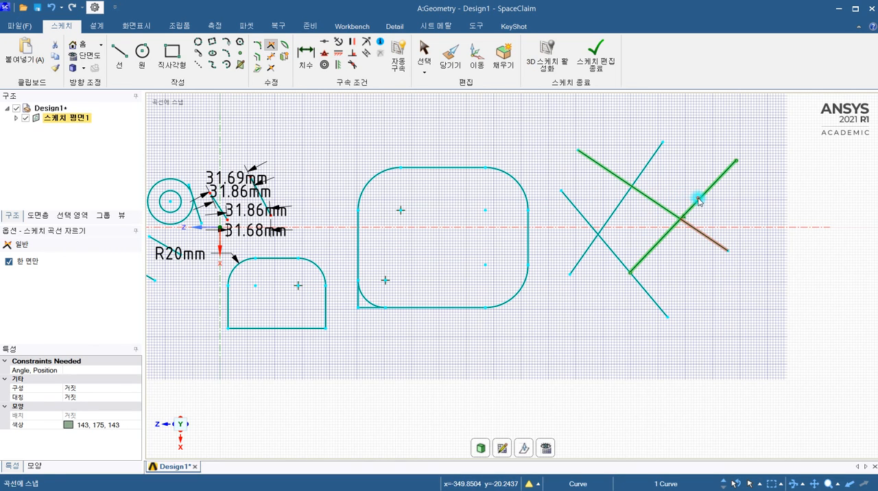
left_click(698, 201)
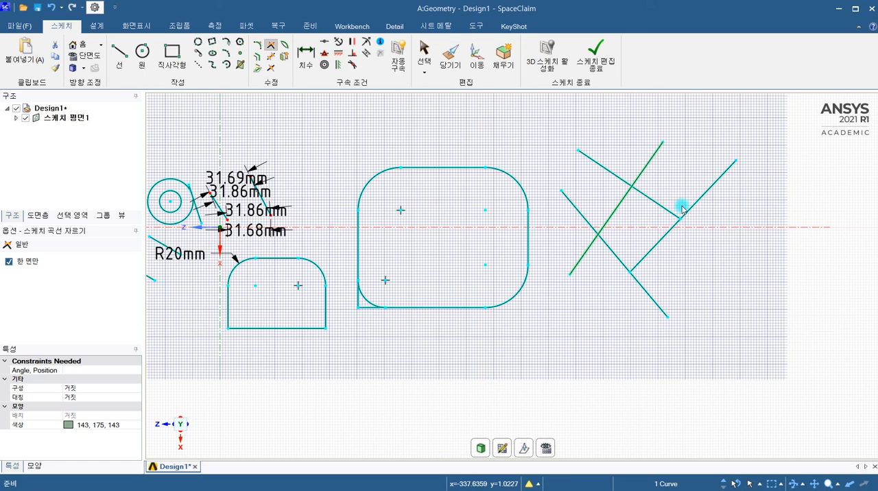
scroll(608, 278, "down", 1)
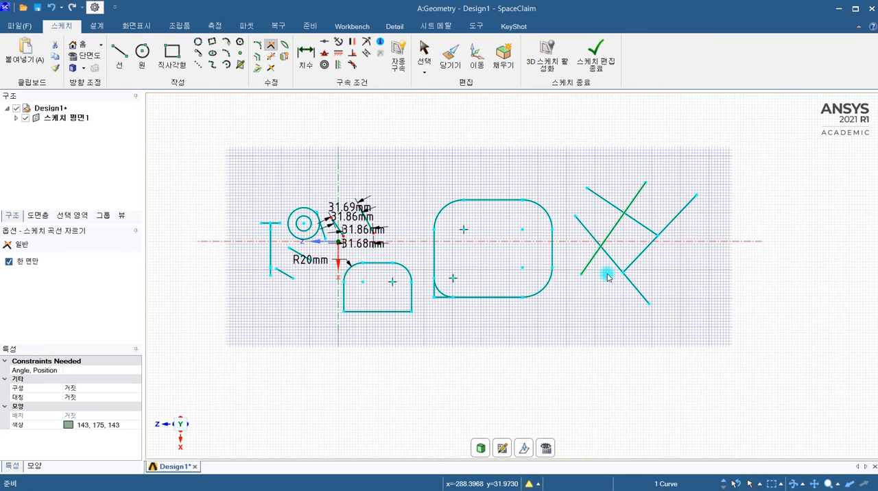
Extend the two rising lines with the Create Corner tool so they meet at a shared corner below the large rounded rectangle.
left_click(632, 202)
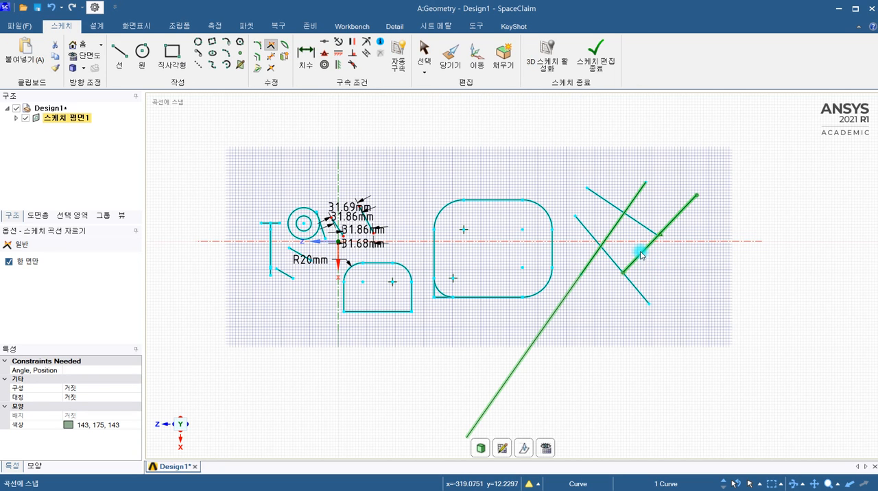
scroll(639, 270, "up", 4)
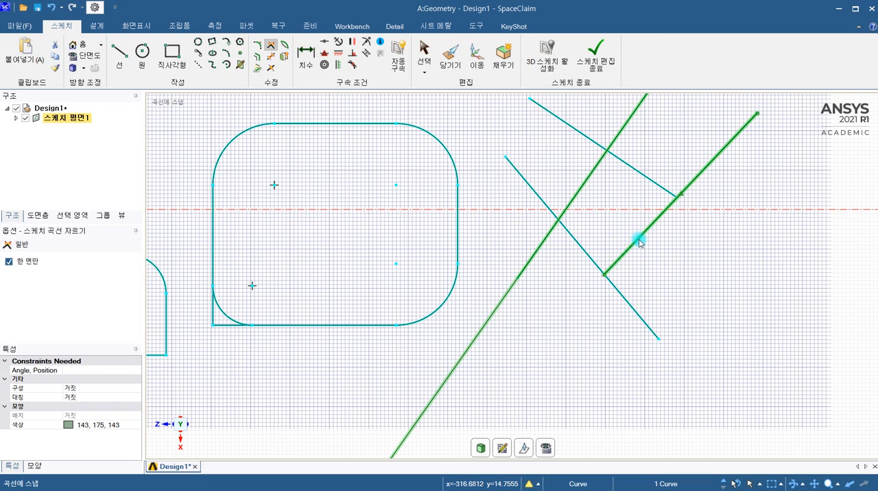
scroll(638, 242, "down", 4)
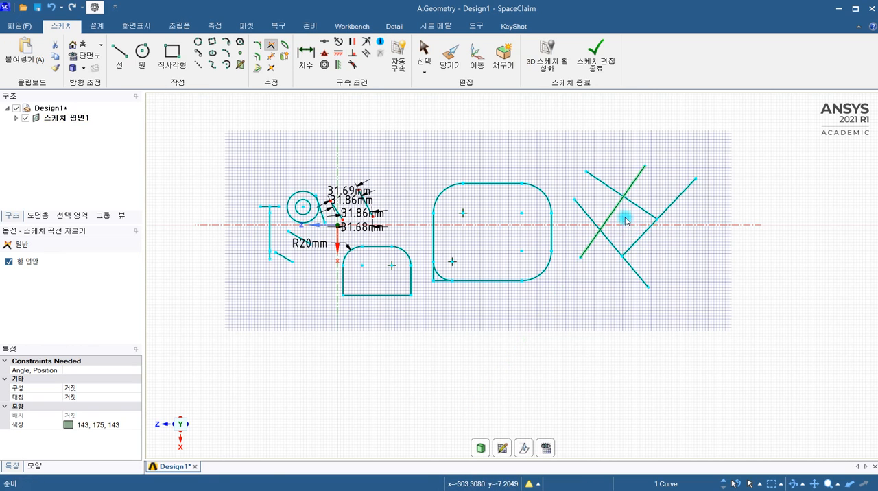
left_click(639, 237)
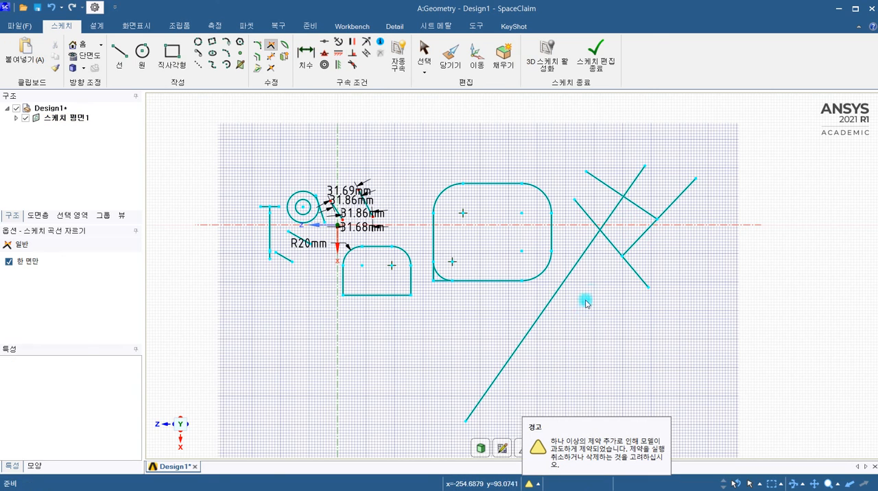
left_click(633, 243)
left_click(577, 270)
left_click(576, 268)
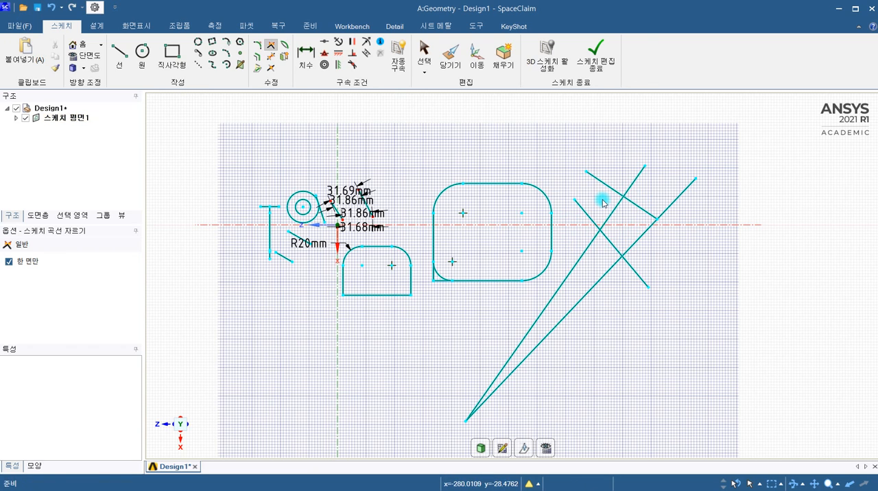
left_click(272, 47)
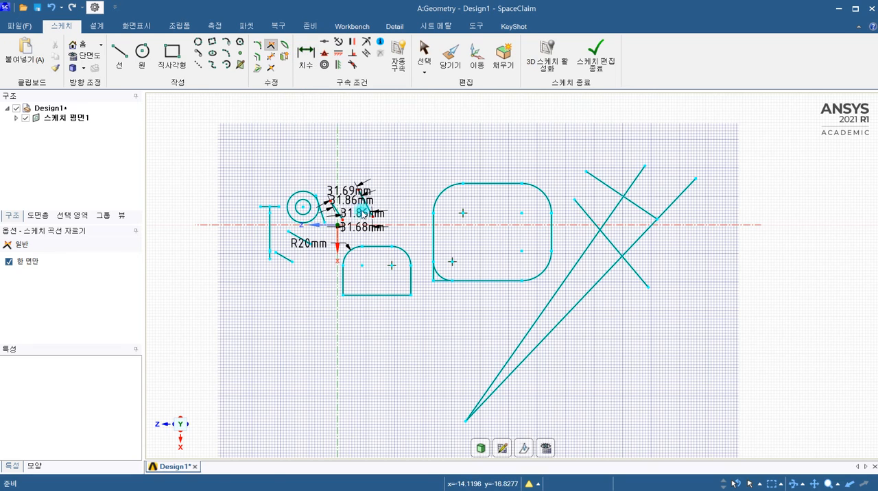
Dimension the width of the large rounded rectangle between its two vertical sides, placing the dimension below the shape.
scroll(364, 209, "up", 5)
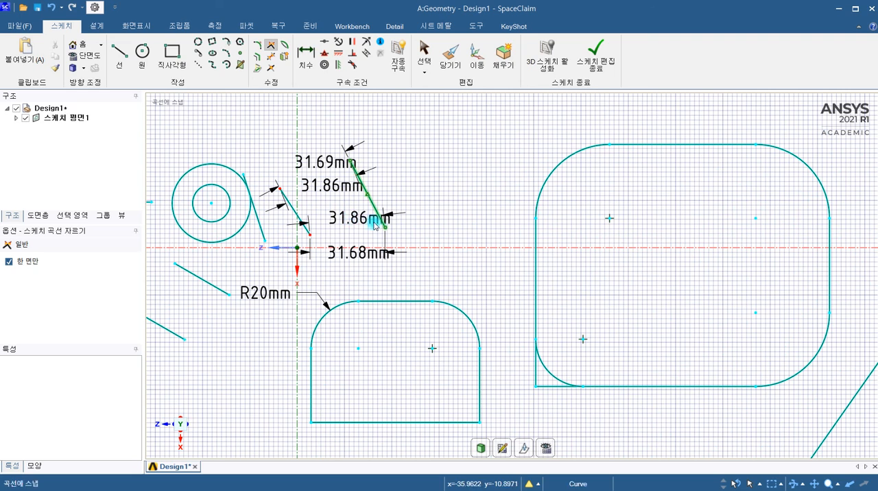
scroll(348, 209, "down", 4)
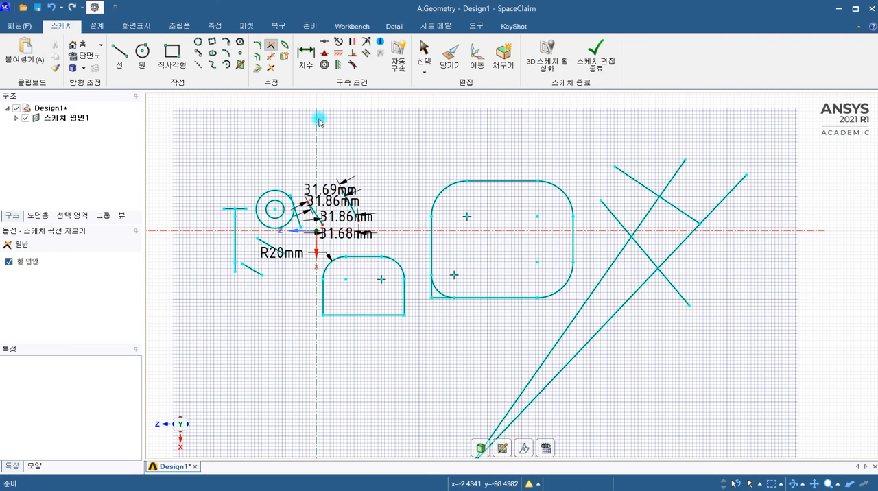
left_click(305, 54)
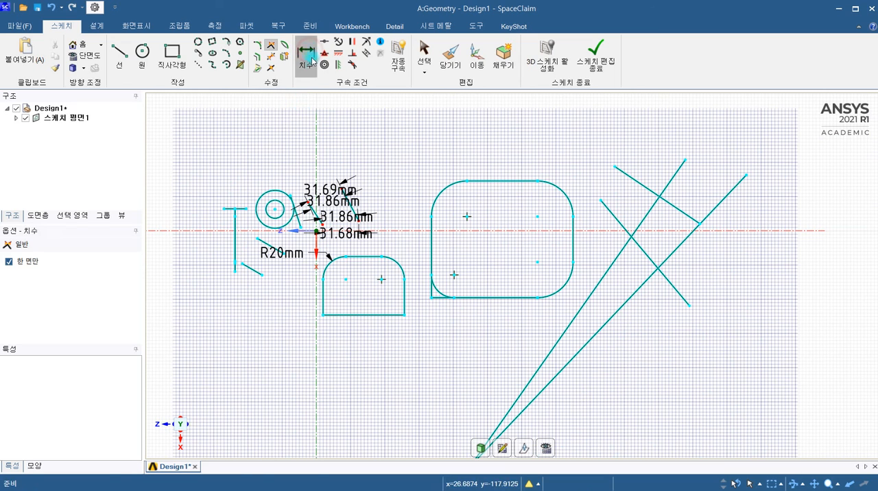
left_click(431, 250)
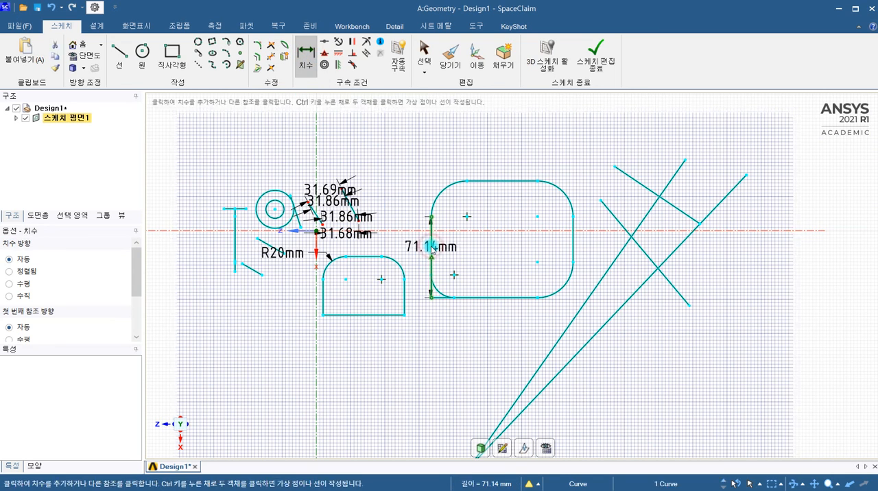
left_click(572, 241)
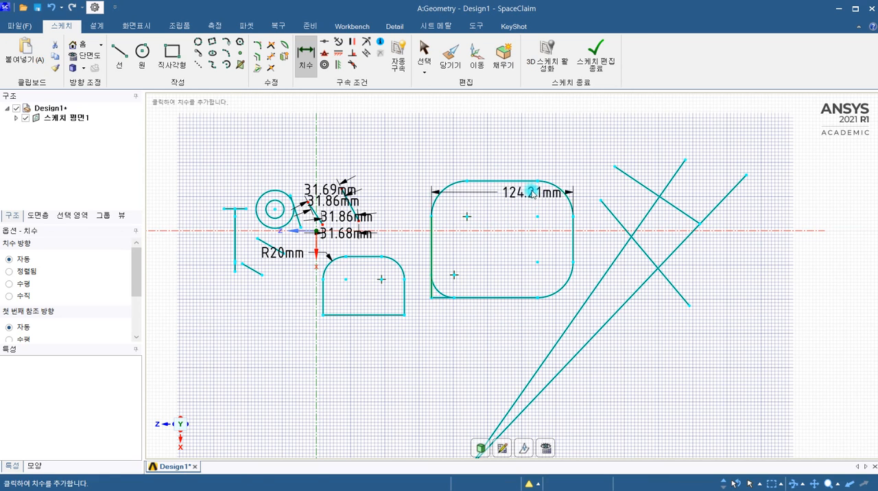
key("Escape")
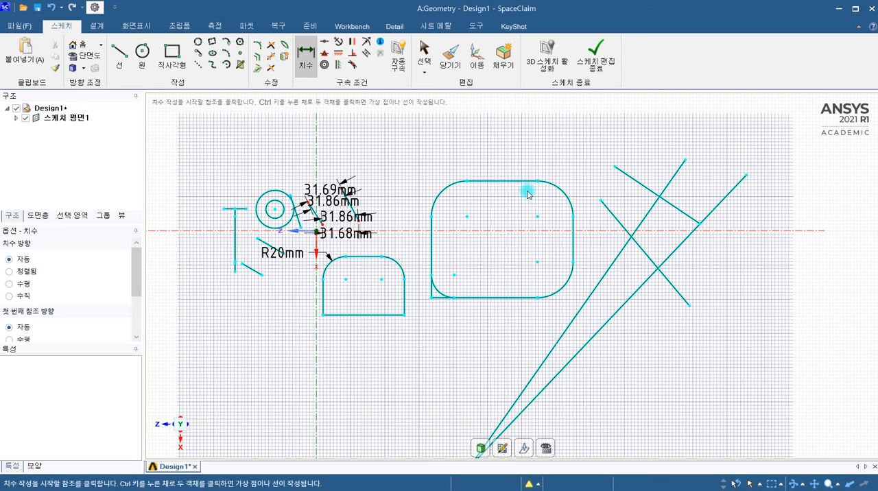
left_click(430, 247)
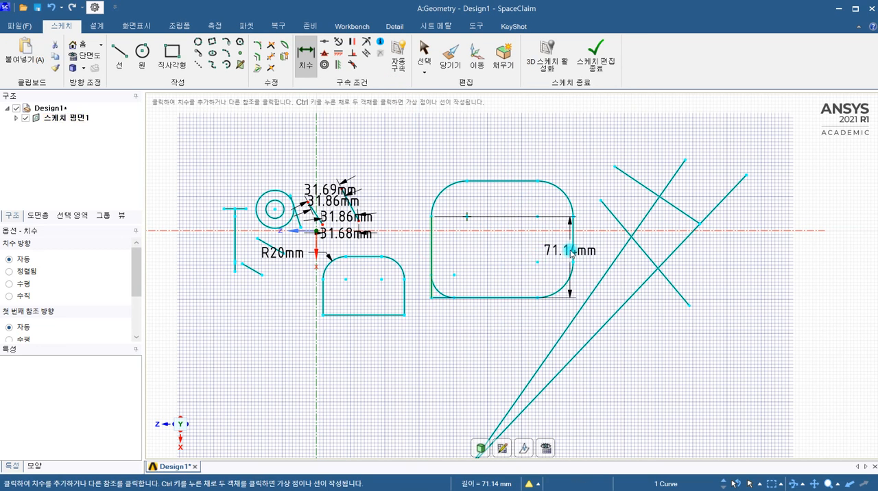
left_click(573, 247)
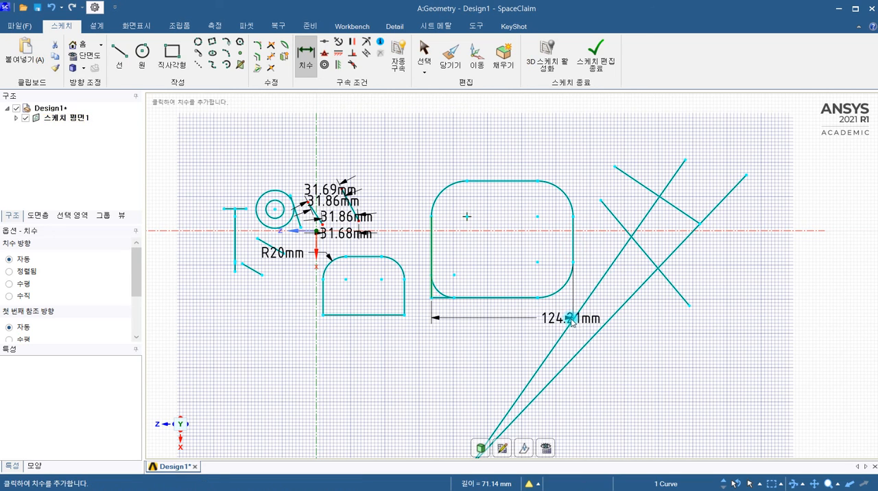
left_click(508, 334)
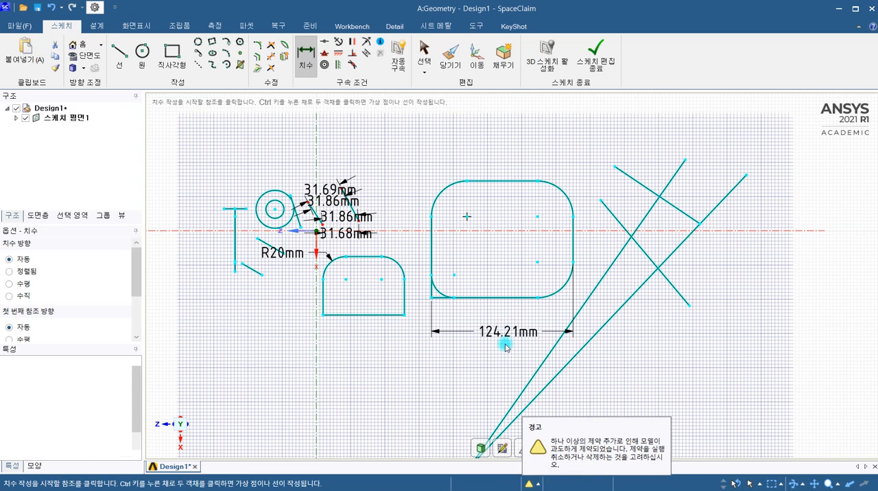
double_click(523, 332)
left_click_drag(522, 332, 527, 345)
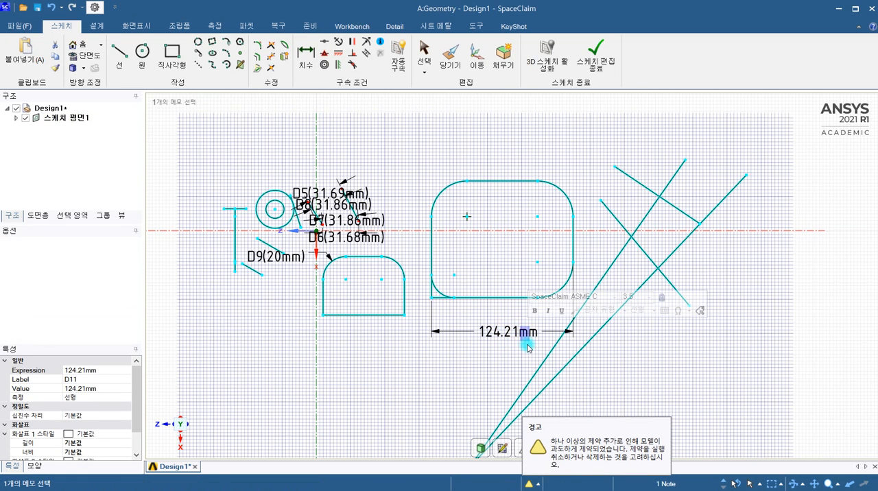
key("Escape")
key("d")
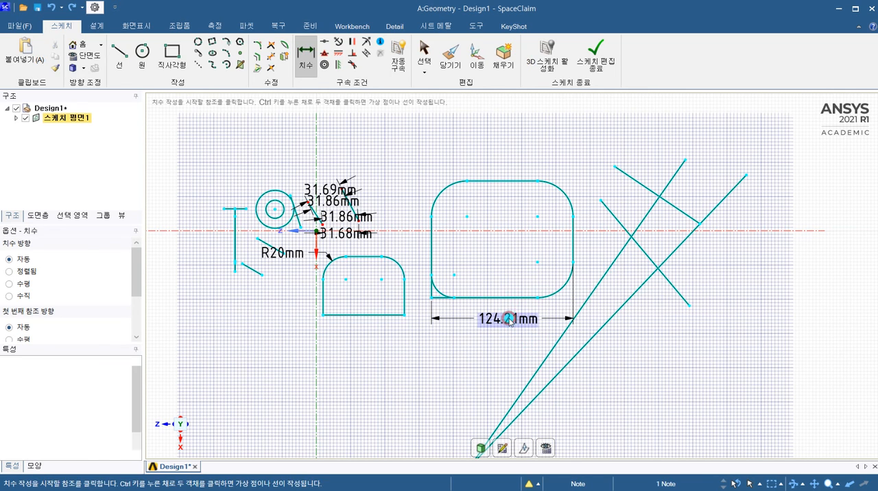
Open the rounded rectangle's width dimension text and set the first "m" to font size 7.
double_click(509, 320)
left_click(529, 322)
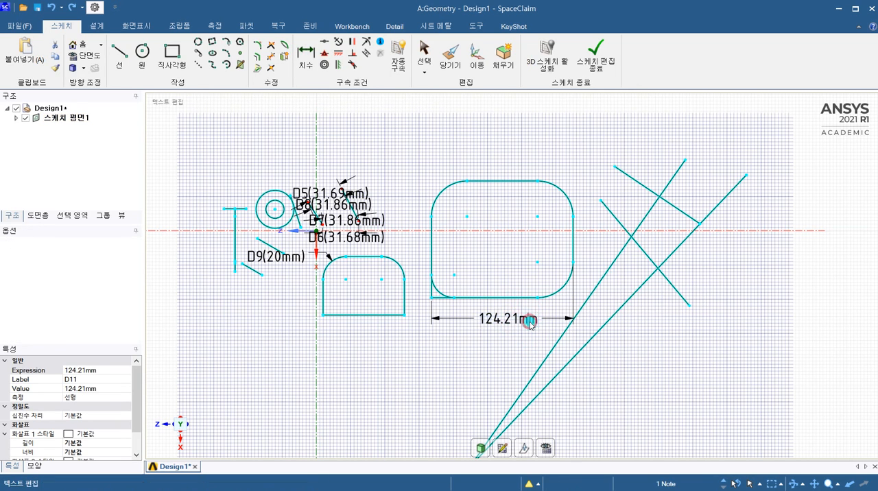
left_click_drag(519, 321, 526, 320)
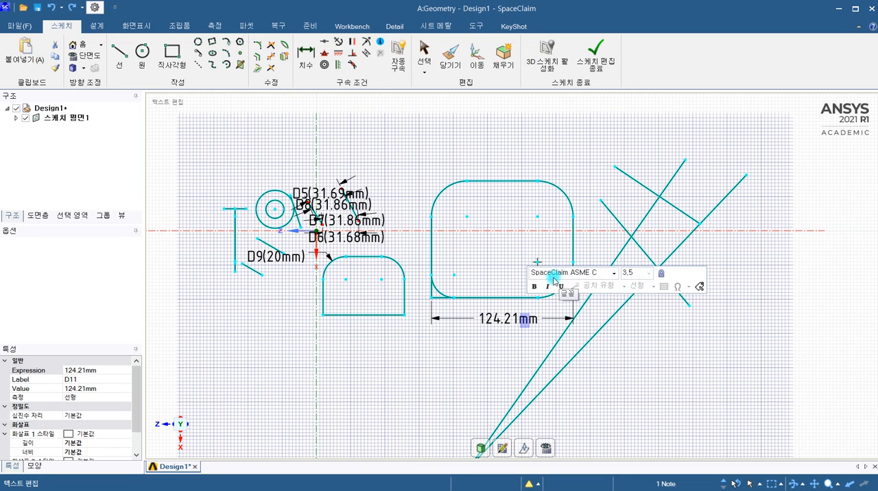
left_click(646, 276)
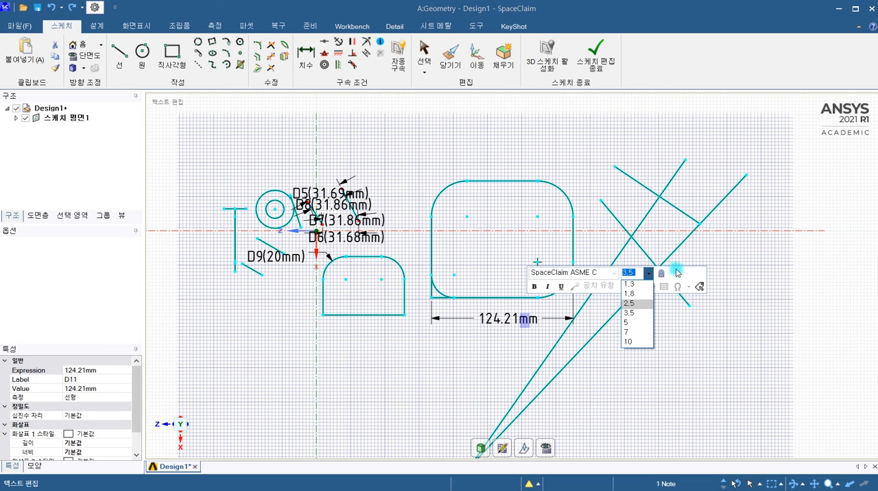
left_click(630, 333)
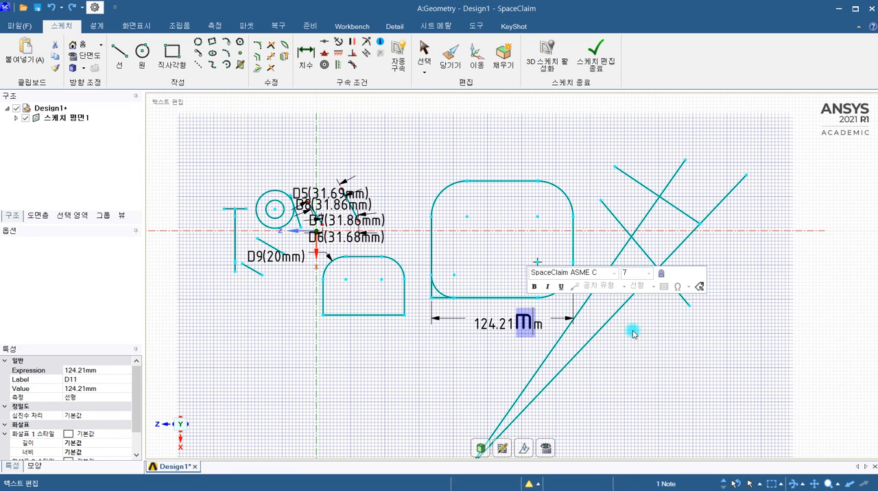
Select the entire width dimension text and set its font size to 10.
left_click(478, 327)
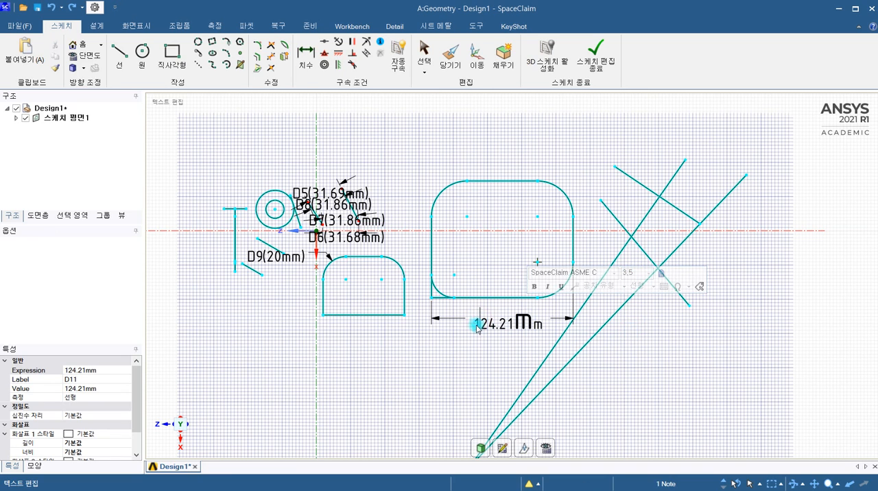
left_click_drag(473, 322, 547, 324)
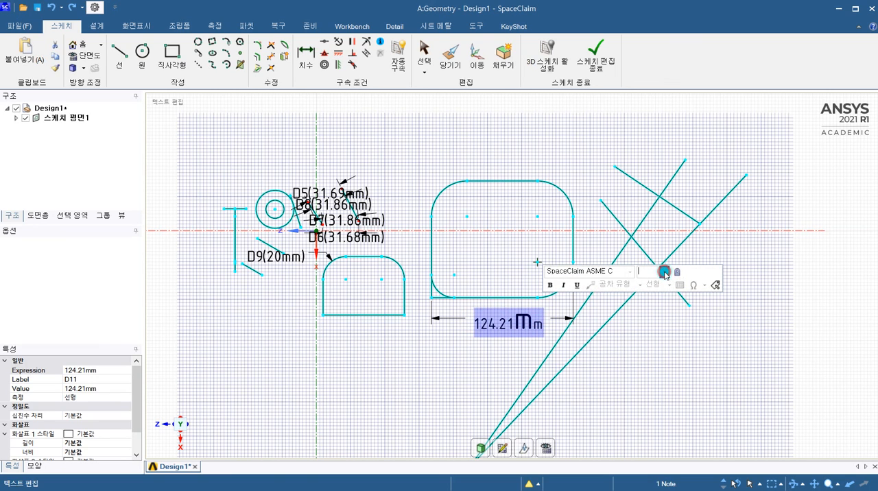
left_click(665, 272)
left_click(646, 340)
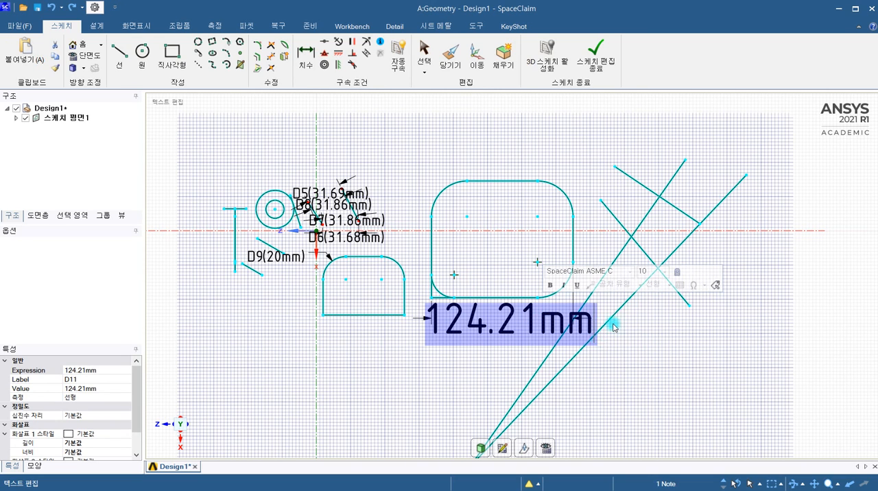
double_click(378, 237)
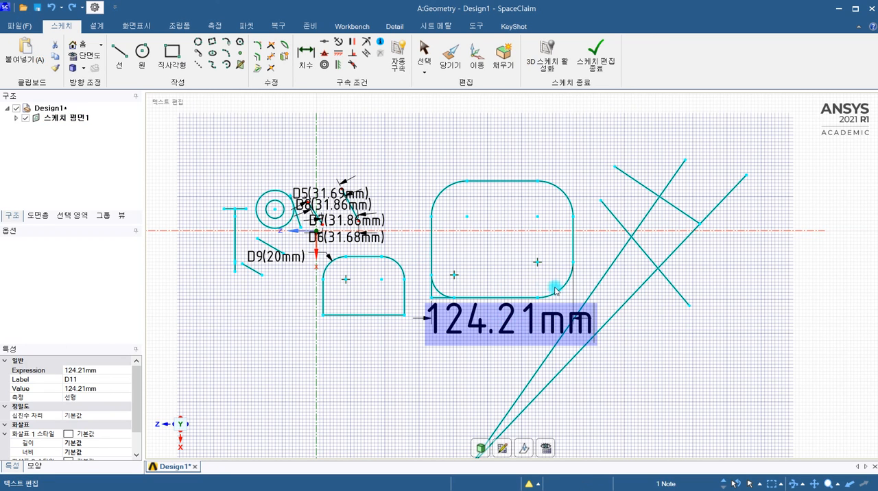
left_click(359, 188)
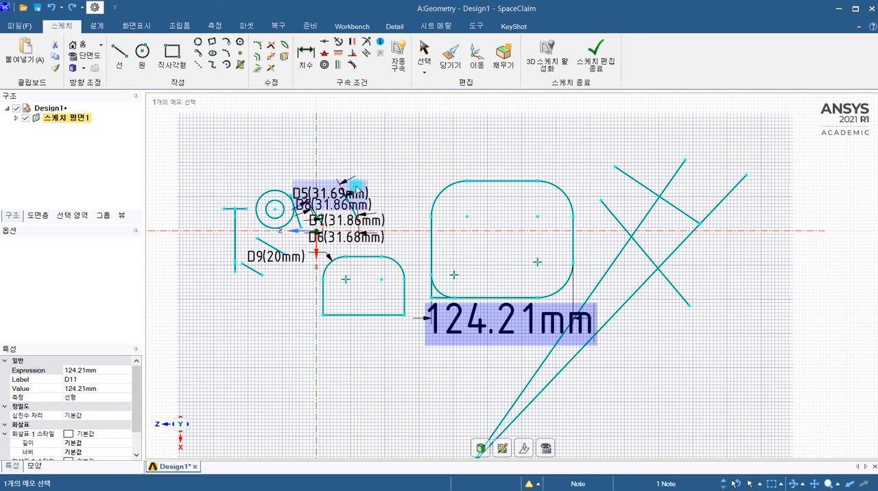
scroll(356, 189, "up", 3)
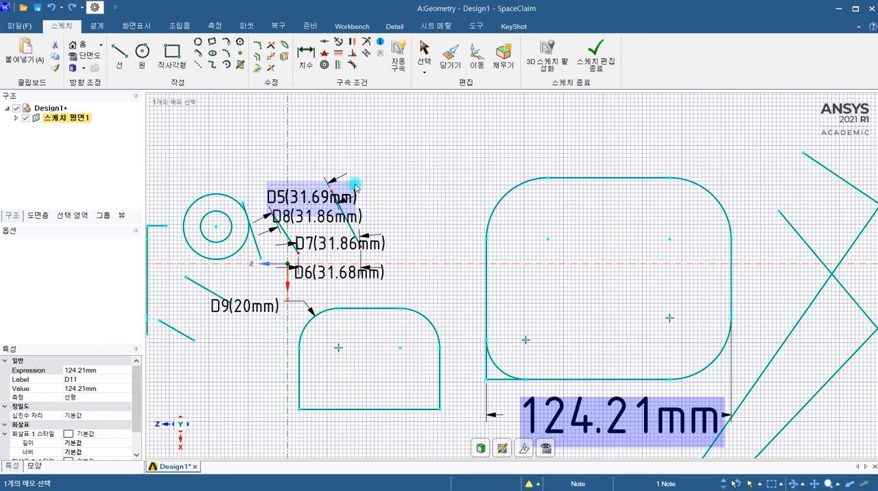
left_click(451, 266)
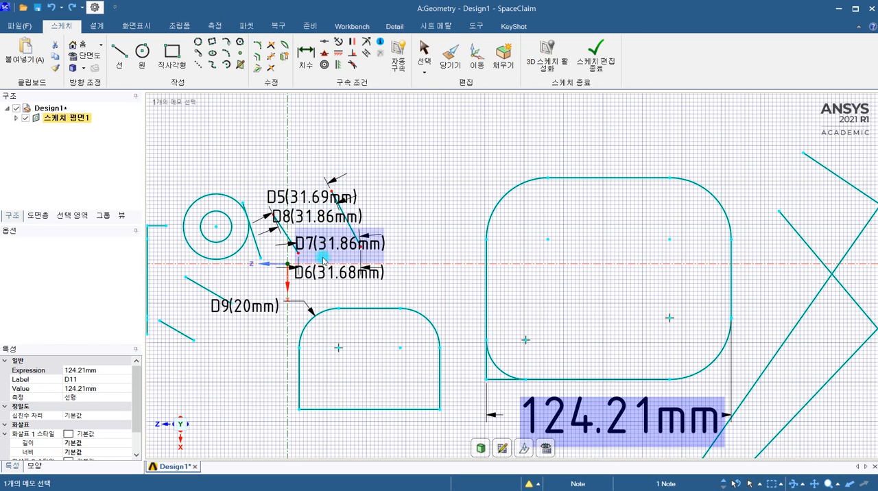
scroll(518, 277, "down", 2)
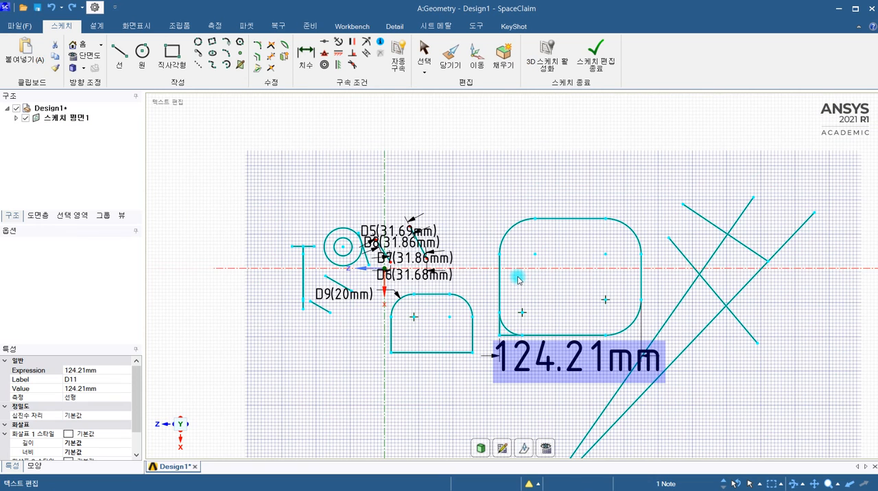